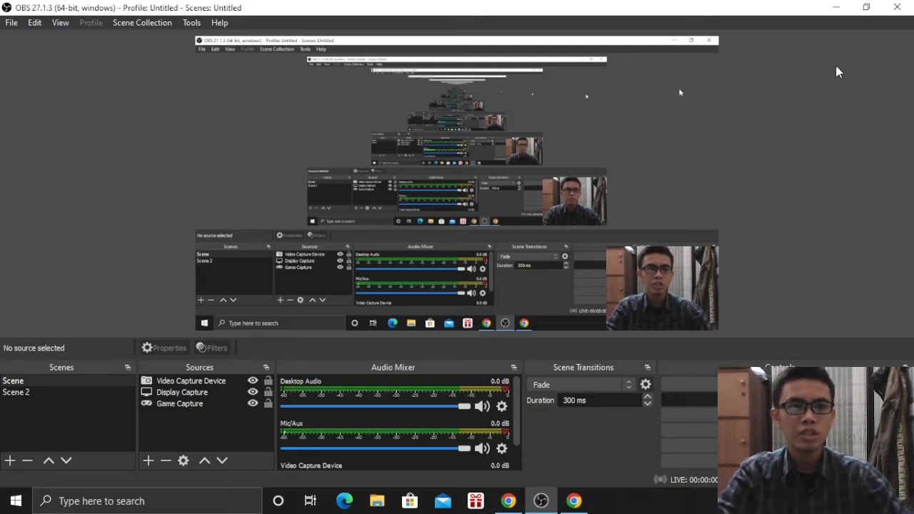
Minimize OBS Studio and launch MapSource from its desktop shortcut
click(834, 7)
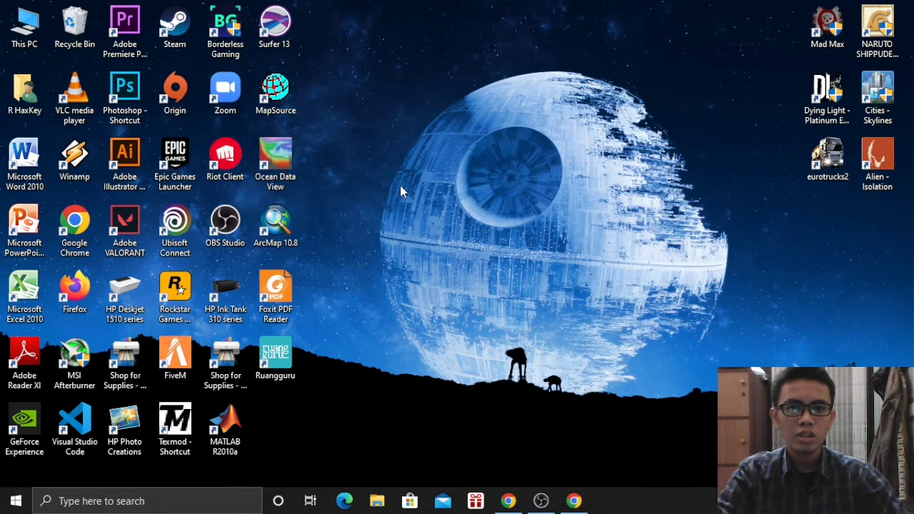
double_click(282, 93)
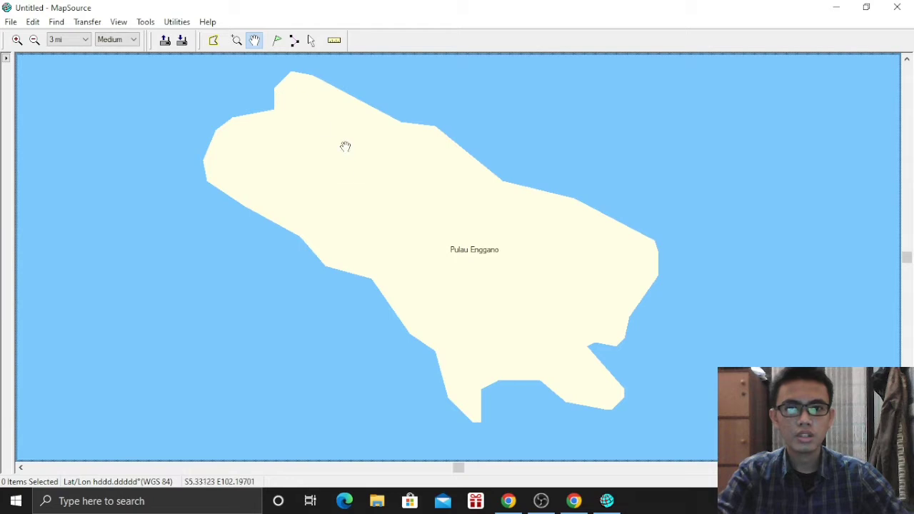
Zoom out and pan around the Sumatra coast to find Pulau Enggano
scroll(547, 197, down, 2)
scroll(548, 198, up, 3)
scroll(548, 198, down, 1)
scroll(547, 198, down, 1)
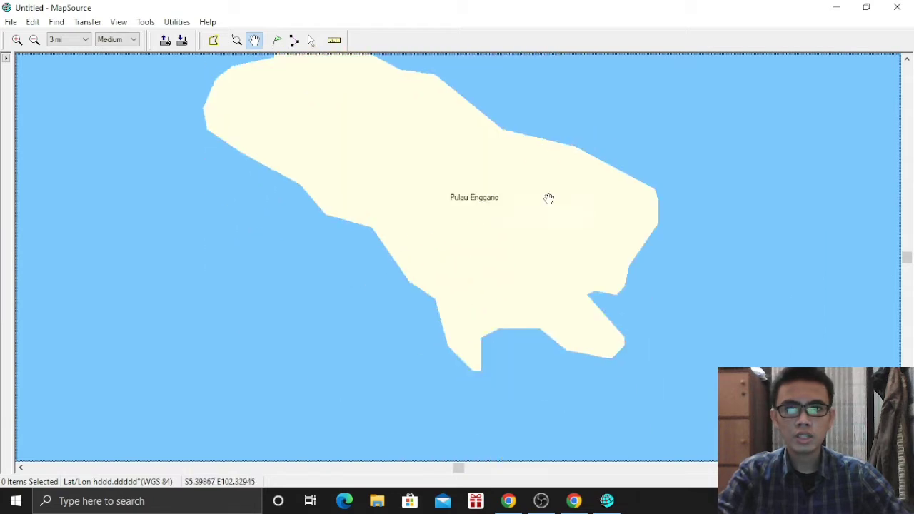
scroll(546, 198, up, 3)
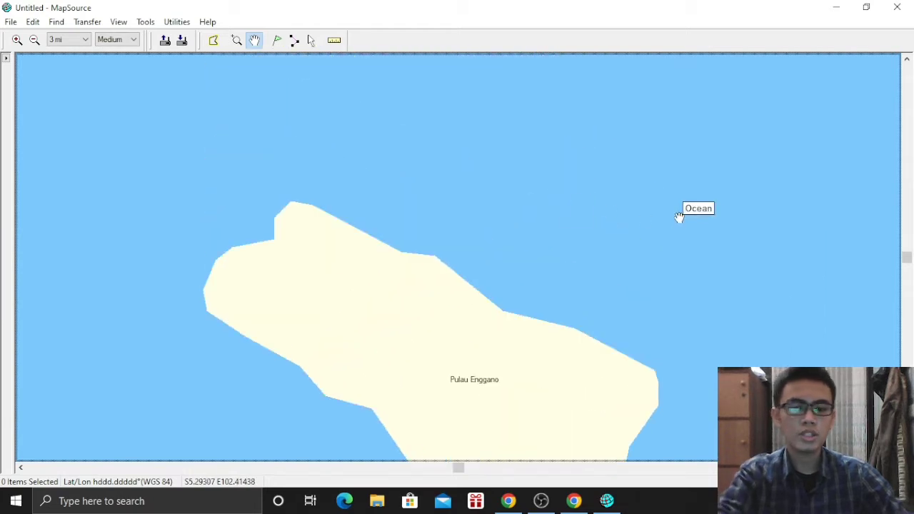
scroll(679, 218, down, 7)
drag(682, 190, 632, 329)
scroll(654, 290, down, 1)
drag(631, 292, 667, 232)
Zoom in with Pulau Enggano centred in view and switch to the Route Tool
scroll(470, 253, up, 2)
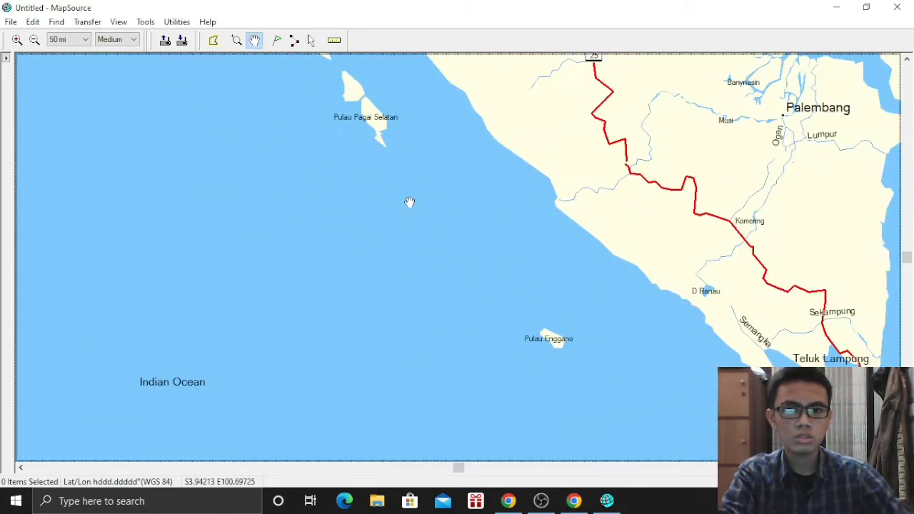
drag(541, 270, 450, 174)
scroll(480, 203, up, 3)
scroll(473, 276, up, 1)
drag(508, 195, 526, 224)
scroll(467, 279, up, 2)
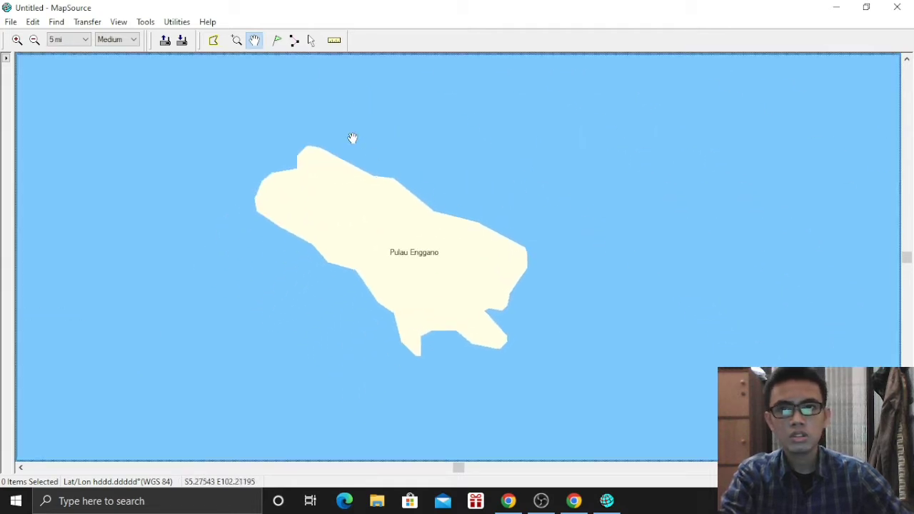
click(294, 41)
scroll(332, 153, up, 1)
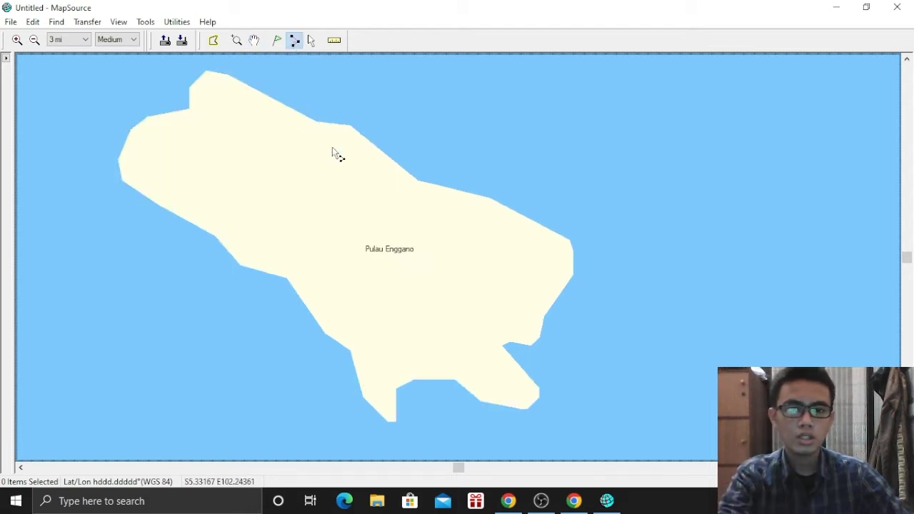
Shift the island in view and start the route along the northwest and north coast
click(254, 41)
drag(241, 114, 340, 142)
click(294, 41)
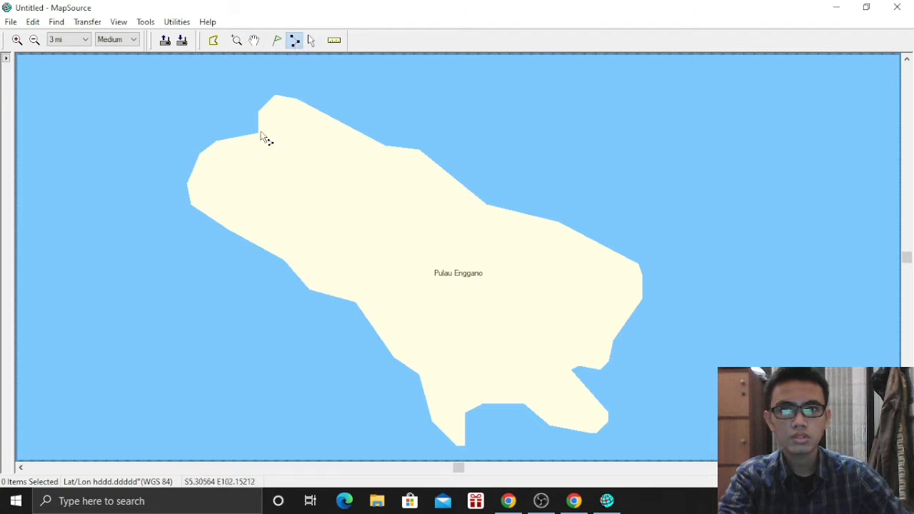
click(255, 130)
click(254, 110)
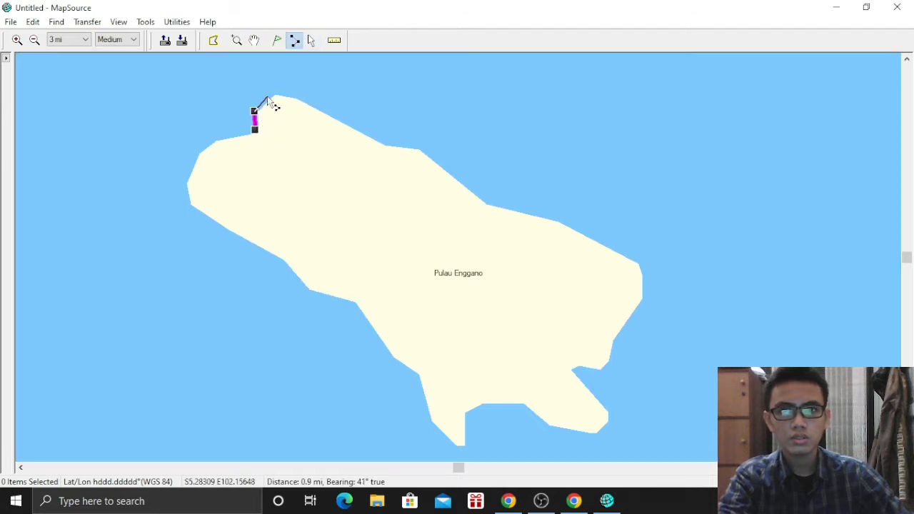
click(267, 96)
click(280, 93)
click(307, 99)
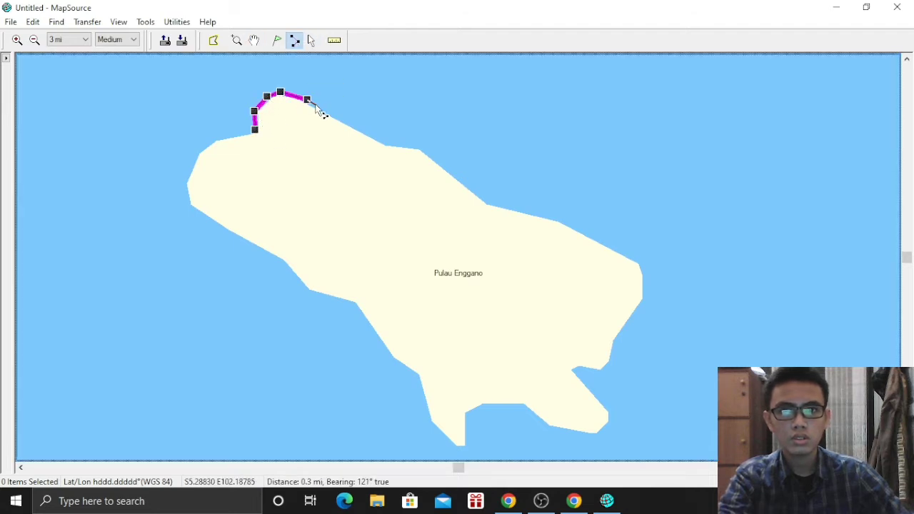
click(372, 136)
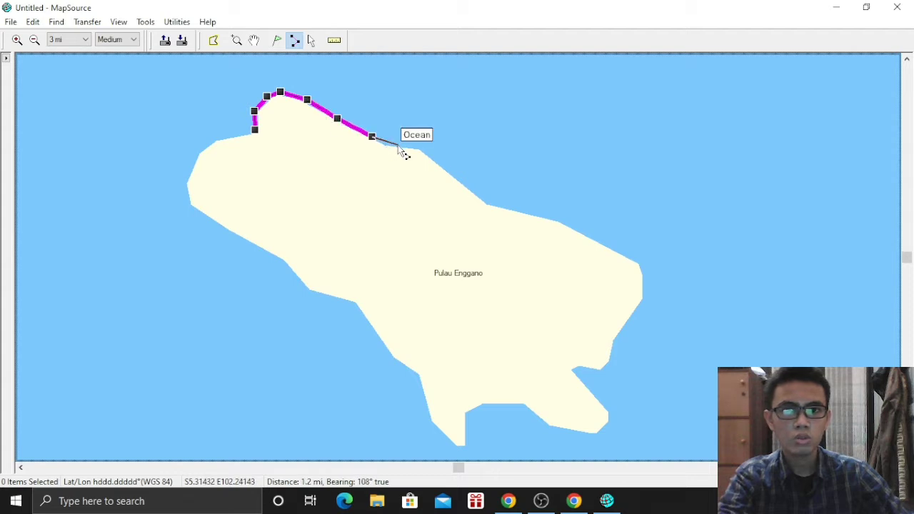
click(387, 145)
click(412, 147)
click(431, 155)
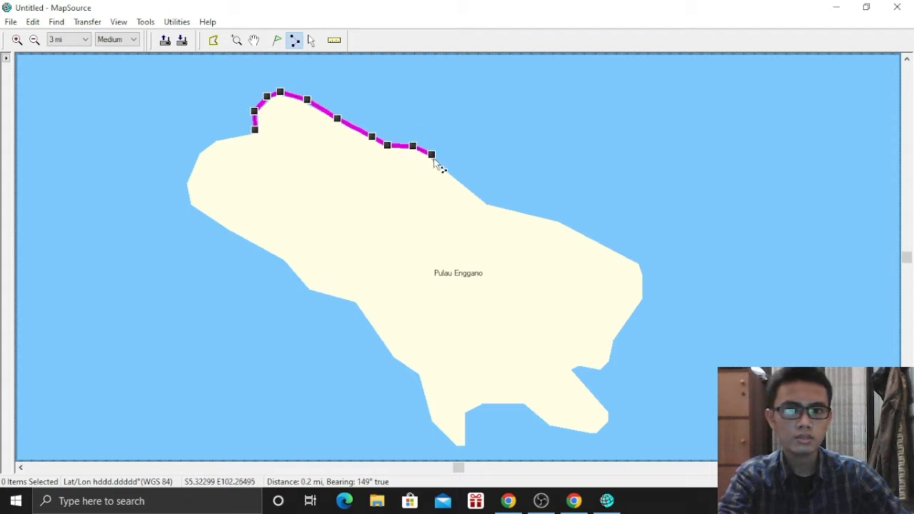
Continue the route around the northeast coast, eastern tip, southeast inlet and peninsula
click(450, 176)
click(484, 200)
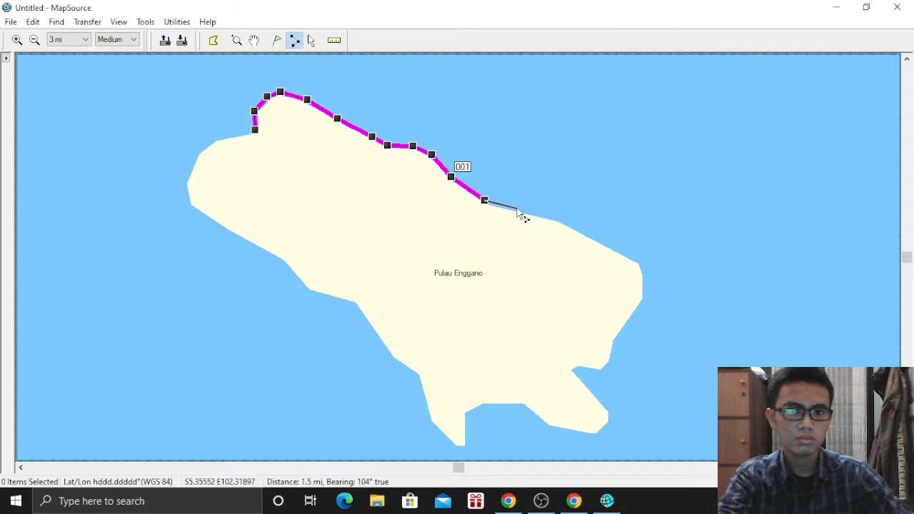
click(523, 209)
click(567, 220)
click(640, 265)
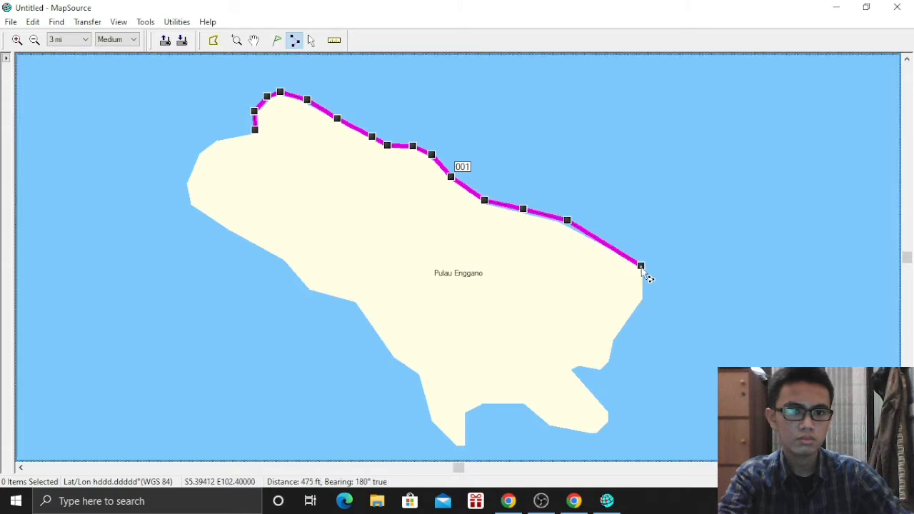
click(645, 299)
click(630, 319)
click(614, 344)
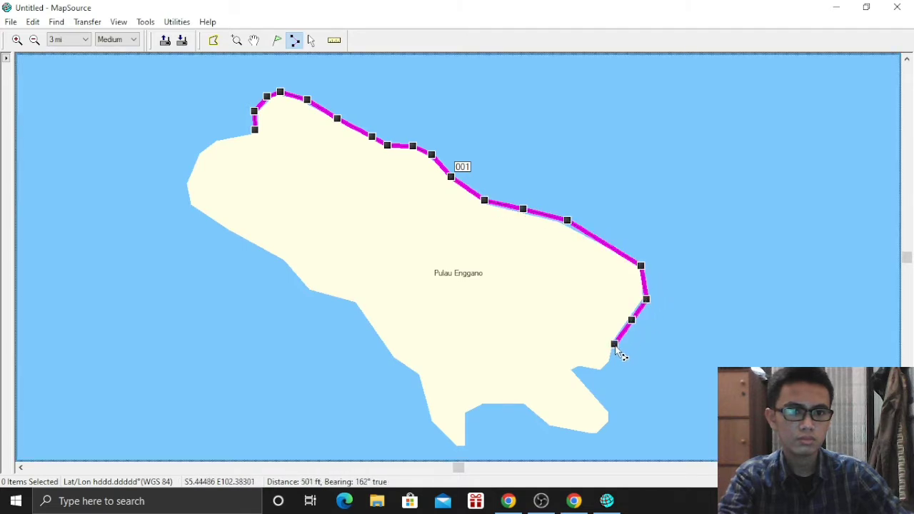
click(604, 371)
click(577, 371)
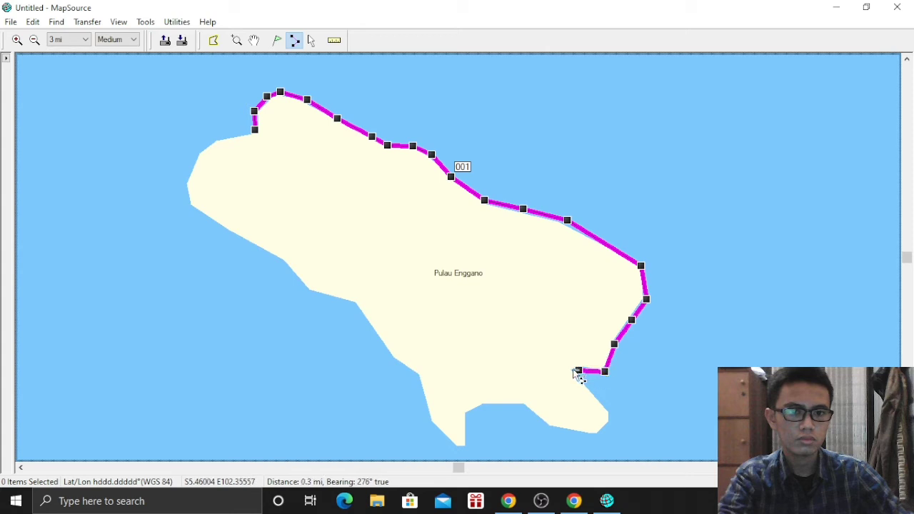
click(572, 370)
click(606, 404)
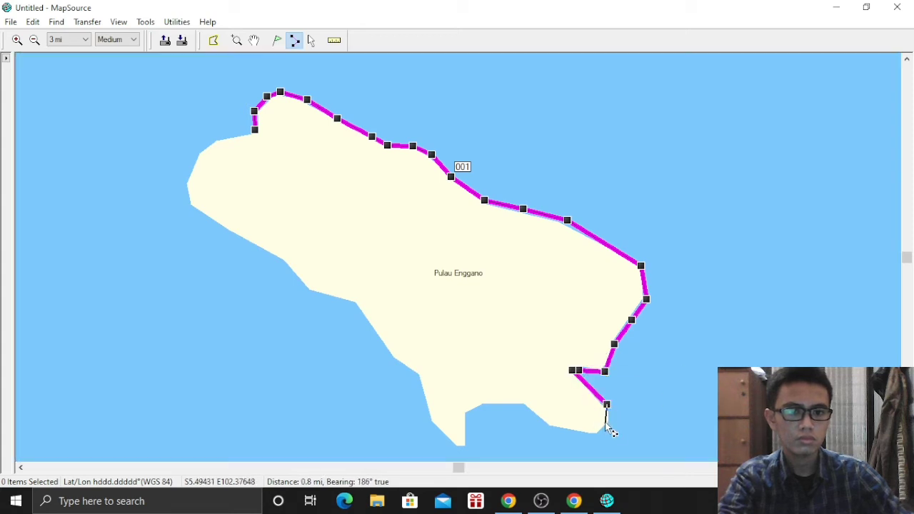
click(609, 425)
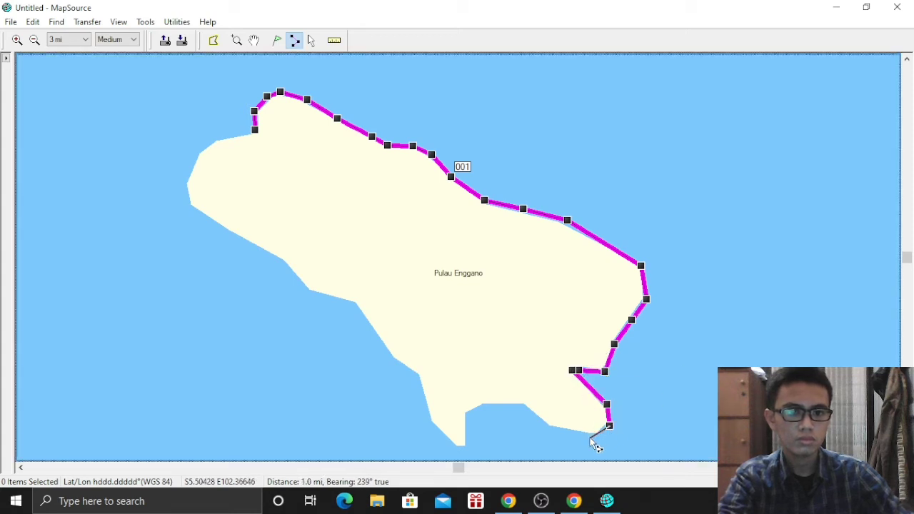
Trace the route along the southern shore, southern tip and southwest coast
click(544, 429)
click(527, 409)
click(493, 406)
click(469, 408)
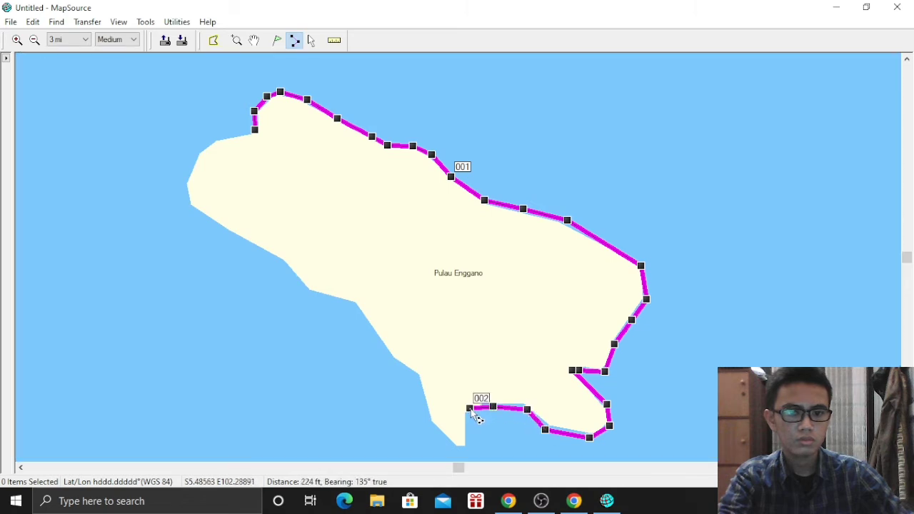
click(465, 442)
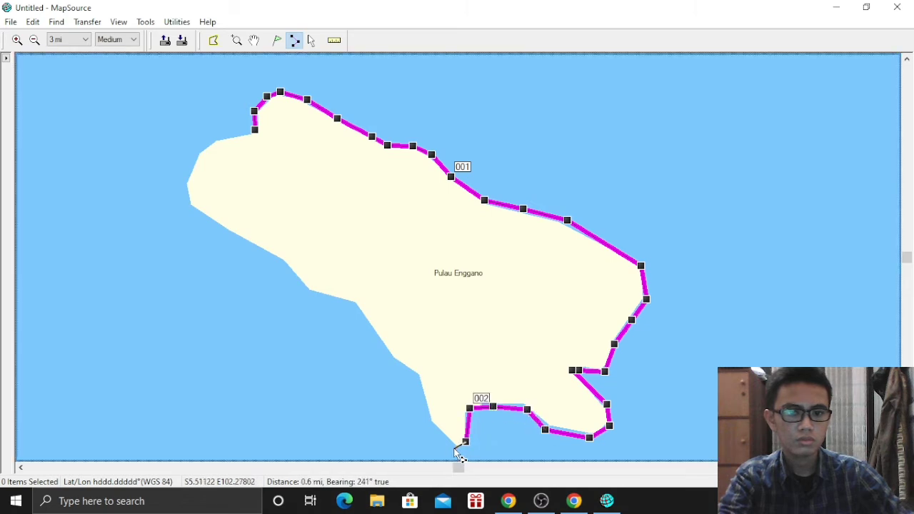
click(427, 421)
click(414, 375)
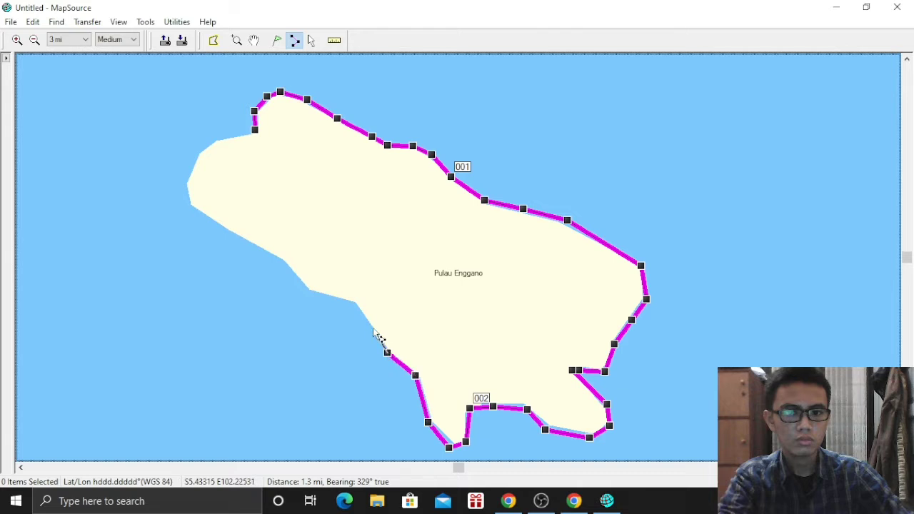
click(355, 303)
click(310, 293)
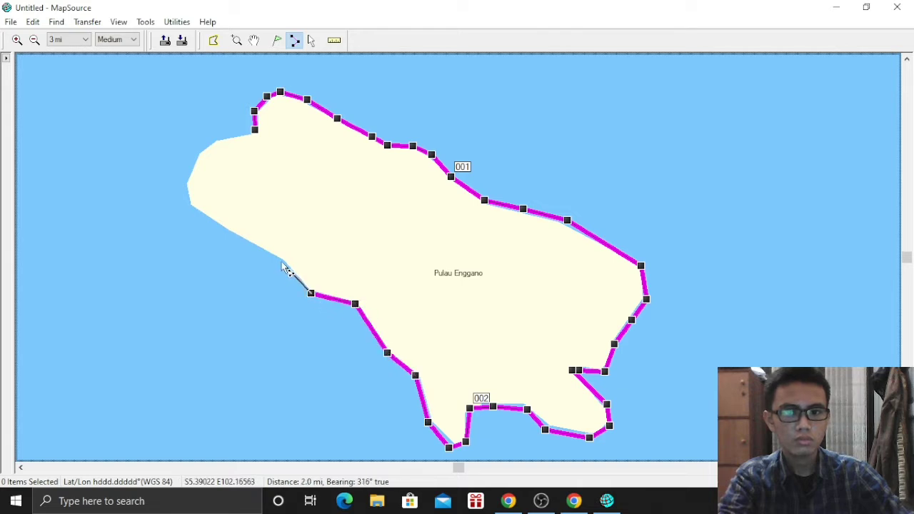
click(281, 262)
Take the route around the western tip back to its start and finish it
click(186, 205)
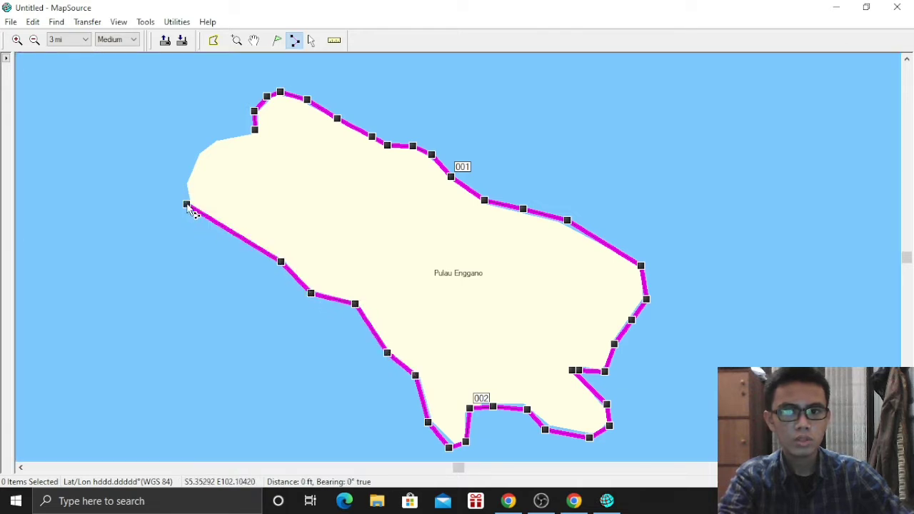
click(181, 187)
click(199, 148)
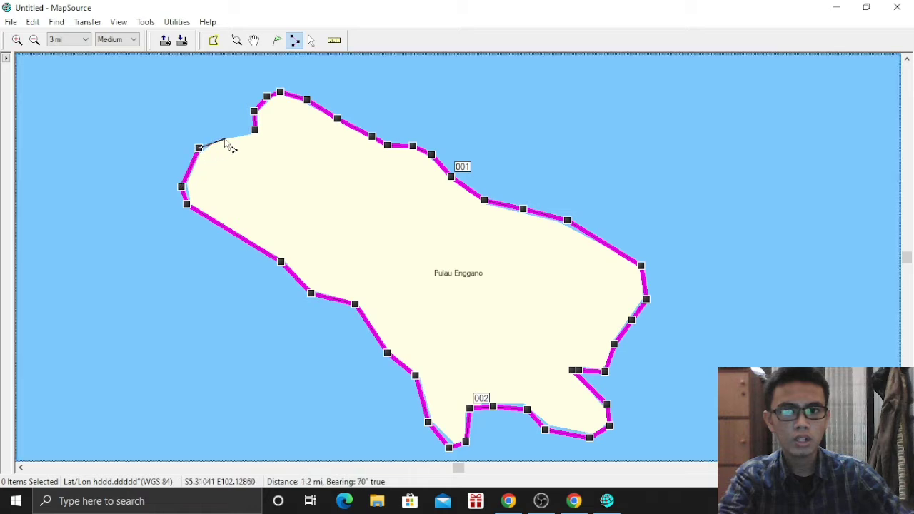
click(227, 137)
click(254, 129)
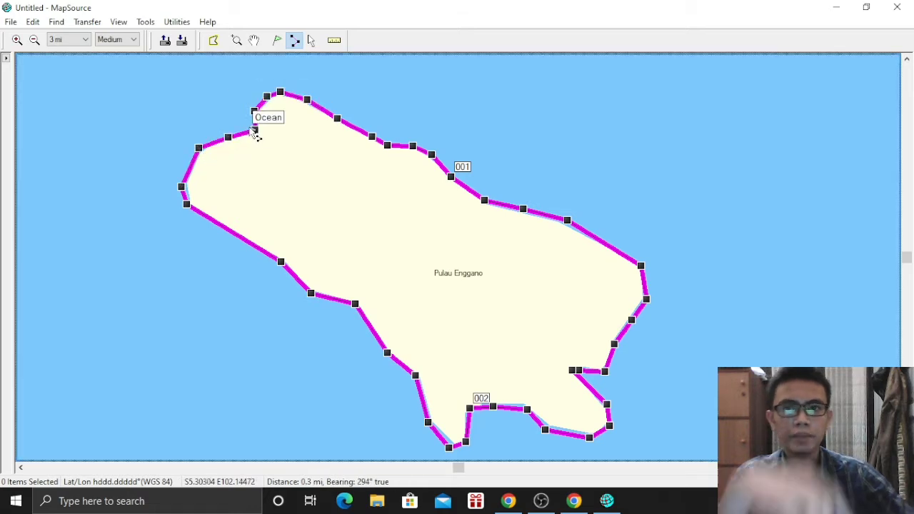
right_click(255, 134)
click(292, 153)
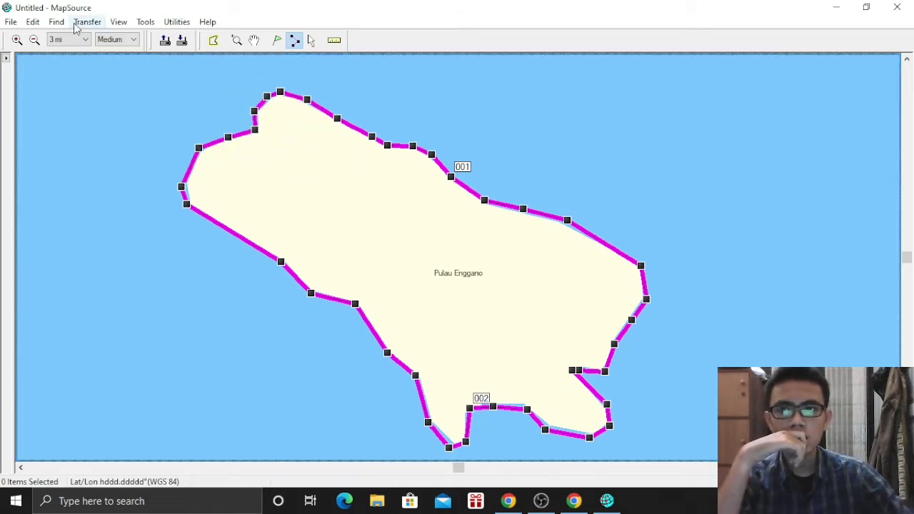
Review the File Location, Position and Units preferences, cancel unchanged, and open the File menu
click(33, 22)
click(68, 292)
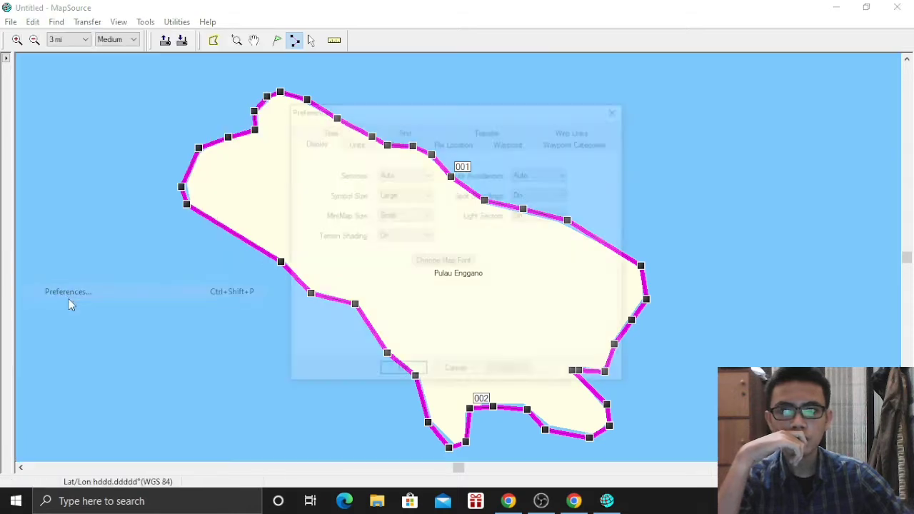
click(453, 143)
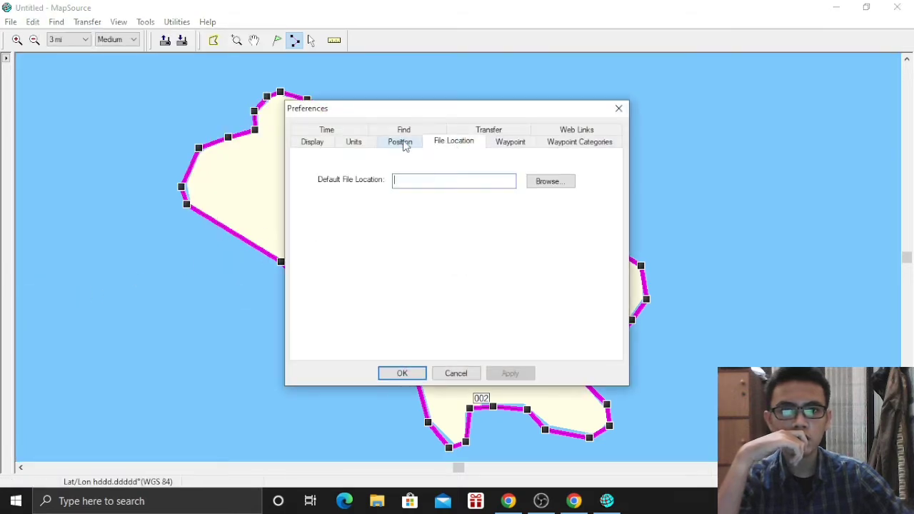
click(402, 143)
click(355, 143)
click(402, 142)
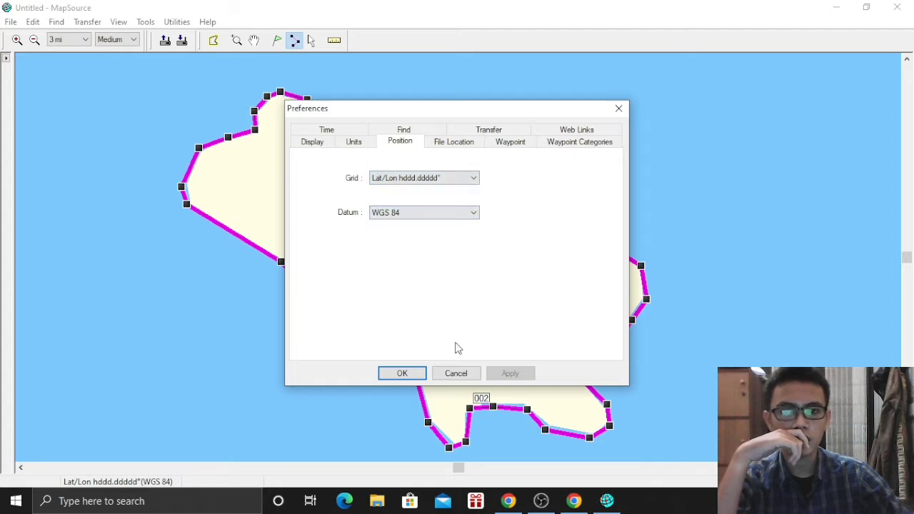
click(457, 373)
click(10, 22)
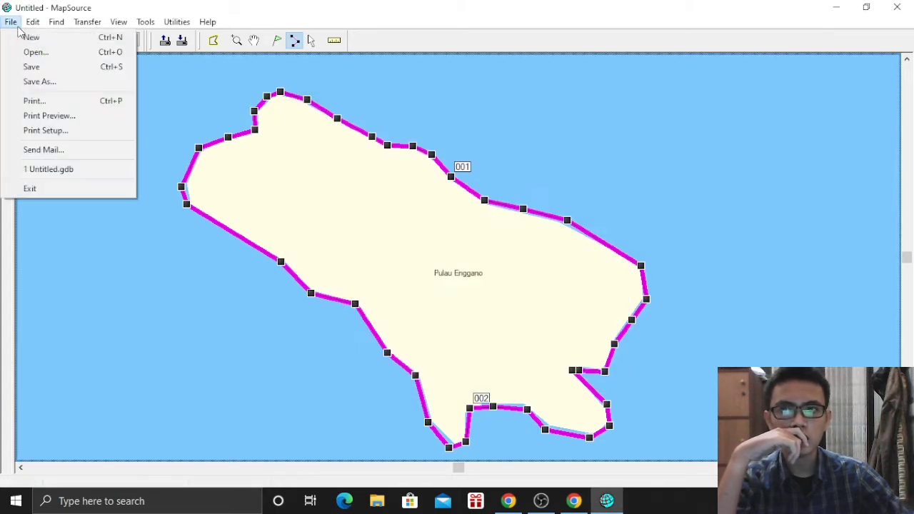
Save the data as tab-delimited text named Enggano.txt
click(50, 80)
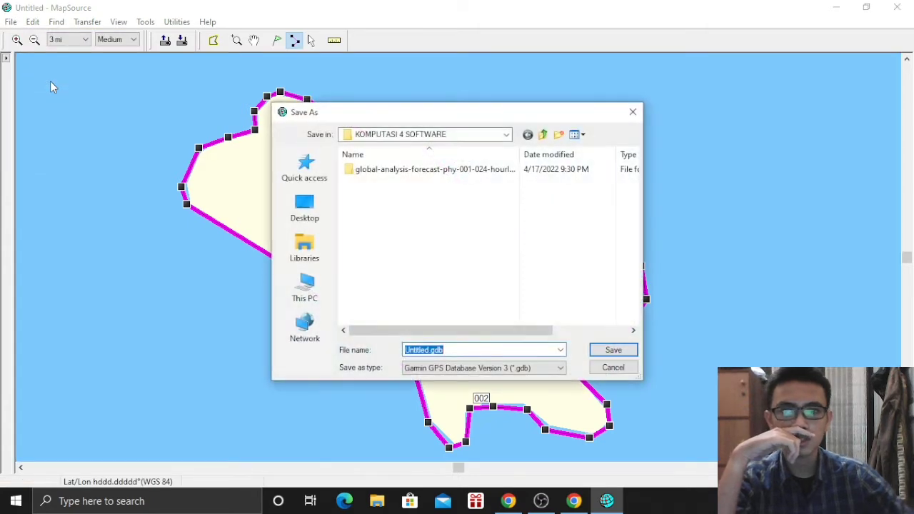
click(506, 369)
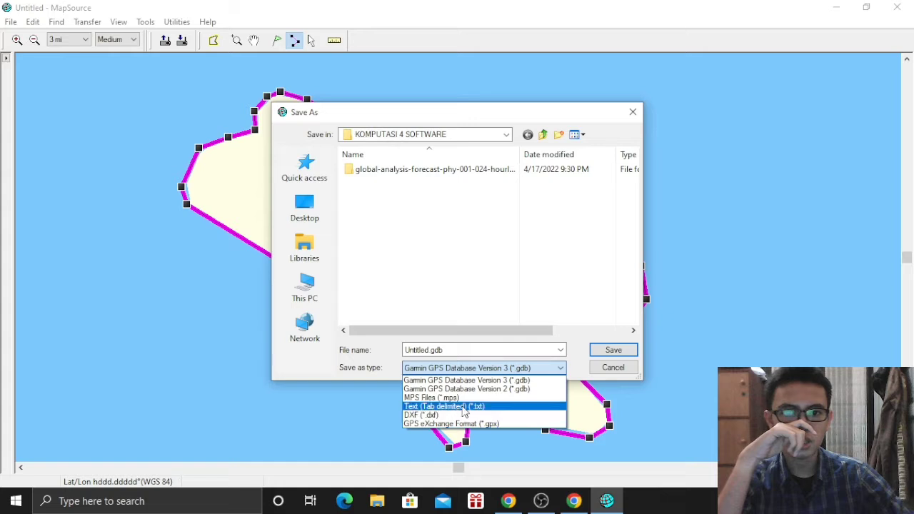
click(492, 406)
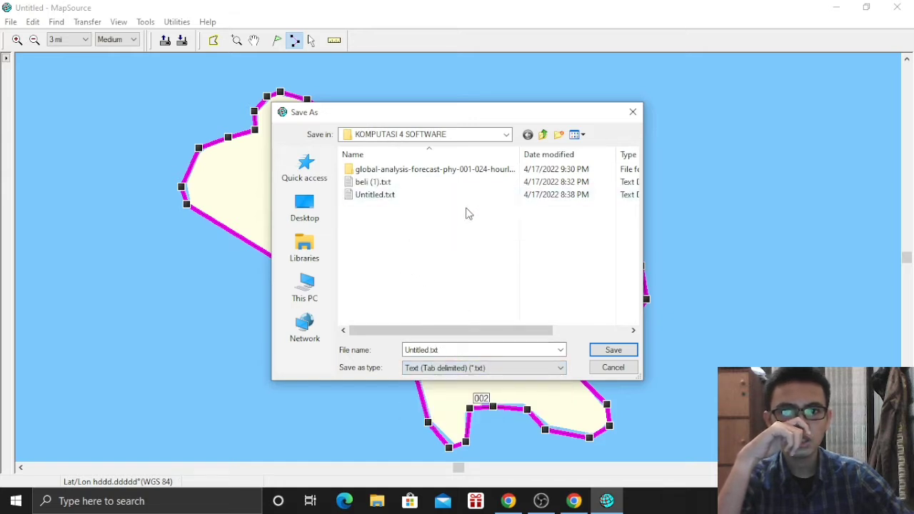
double_click(428, 349)
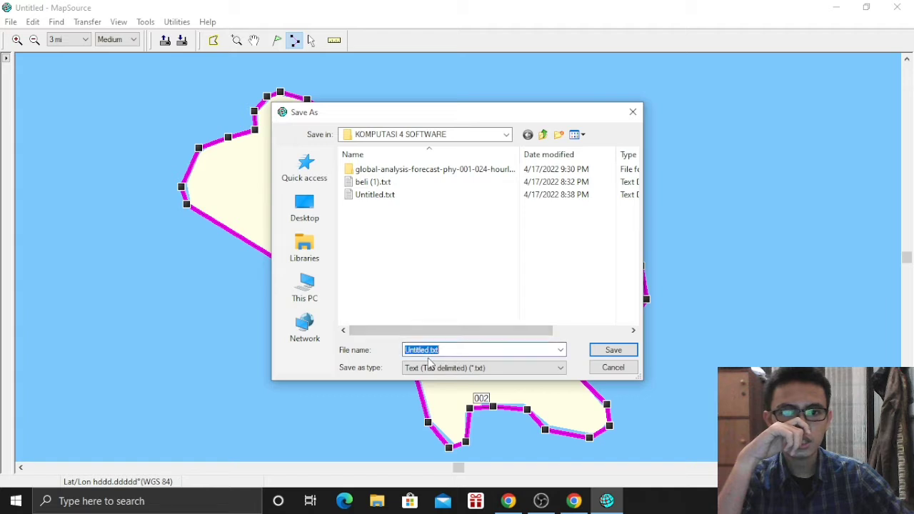
click(429, 351)
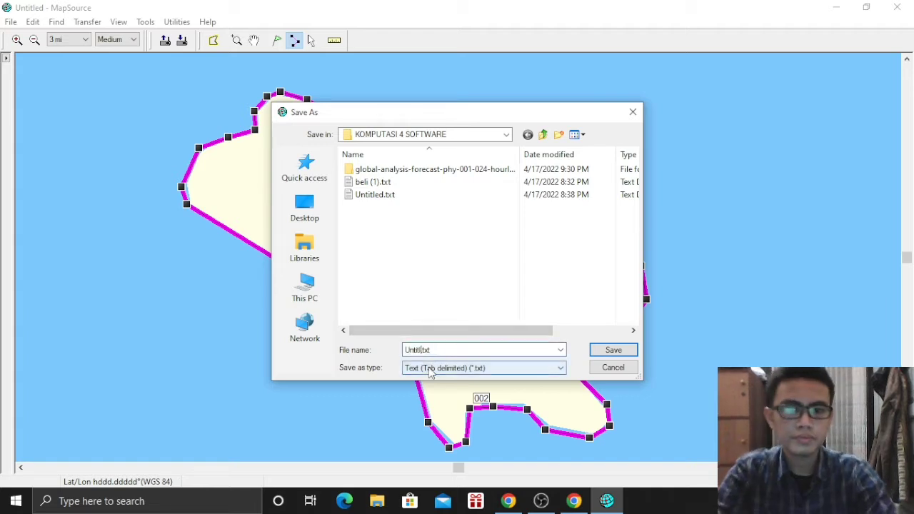
key(BackSpace)
key(BackSpace)
key(BackSpace)
key(BackSpace)
key(BackSpace)
key(BackSpace)
key(BackSpace)
key(BackSpace)
text(Engga)
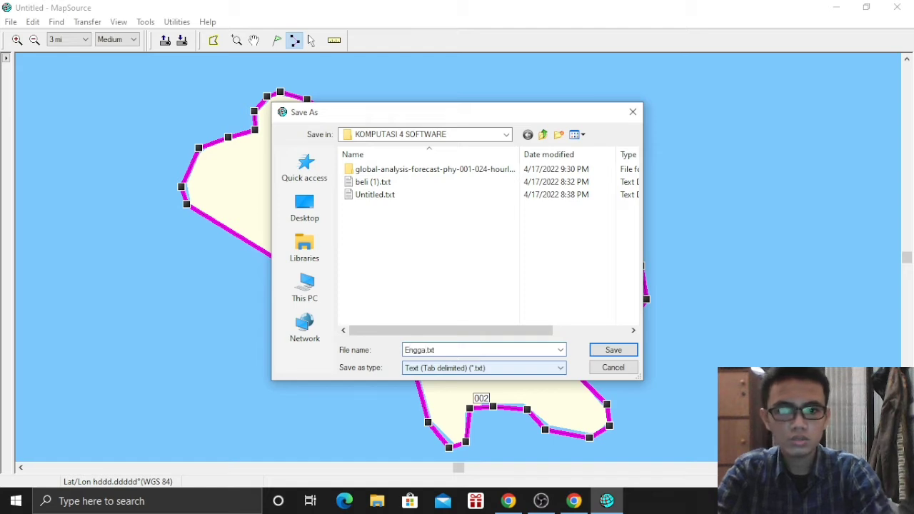
text(no)
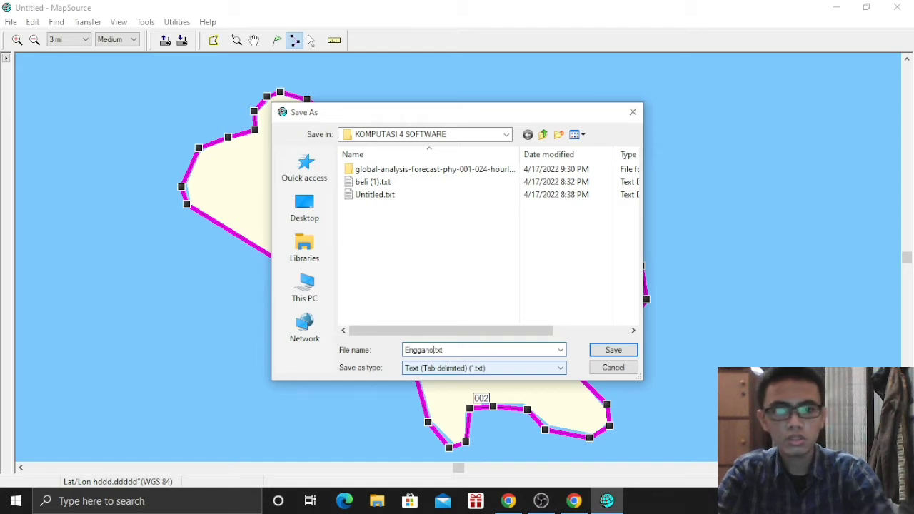
click(616, 353)
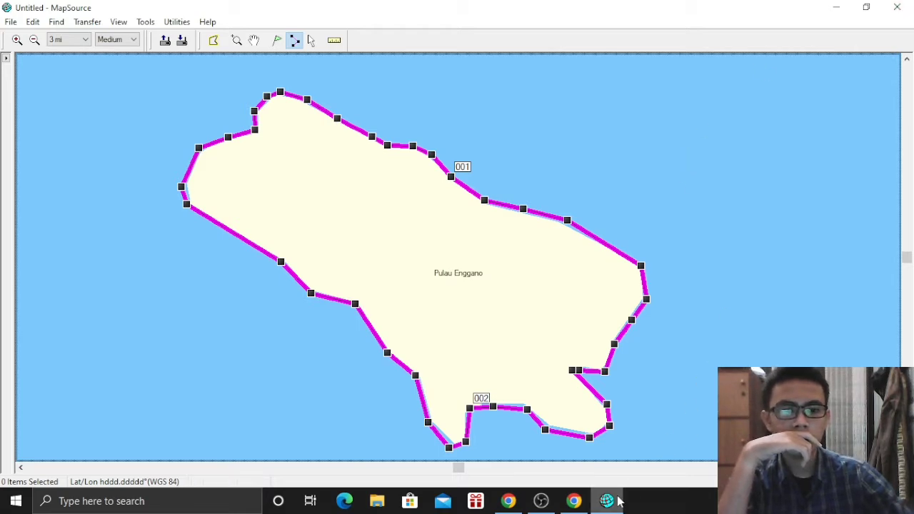
Close MapSource without saving the map and open This PC
click(899, 5)
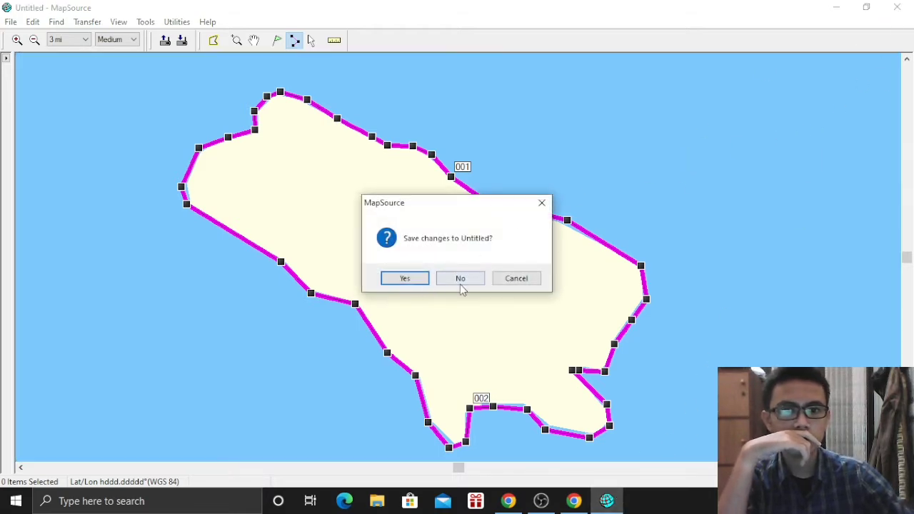
click(461, 283)
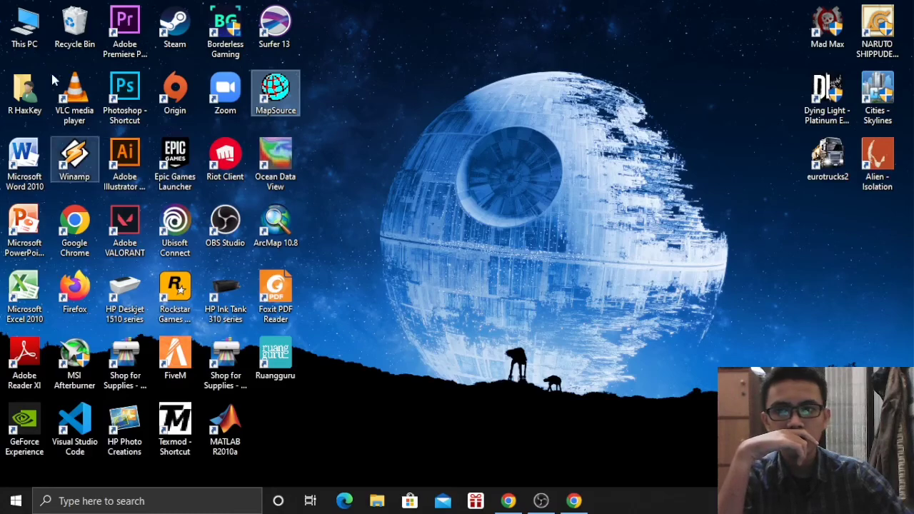
double_click(25, 25)
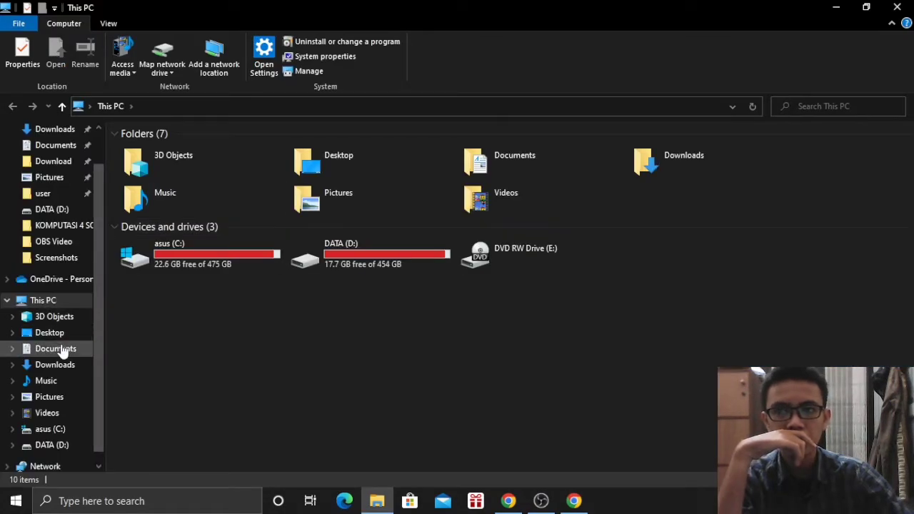
Open Enggano.txt from Quick access in Notepad
click(61, 347)
scroll(58, 150, up, 1)
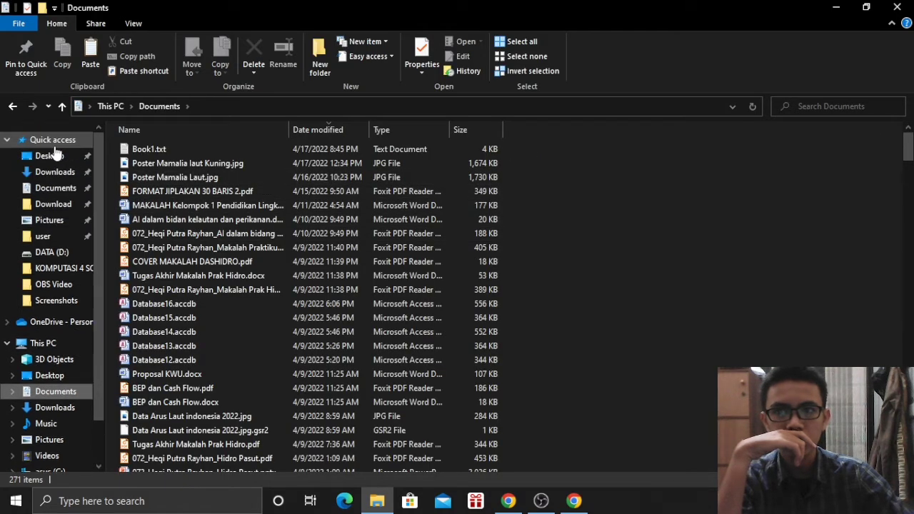
click(55, 142)
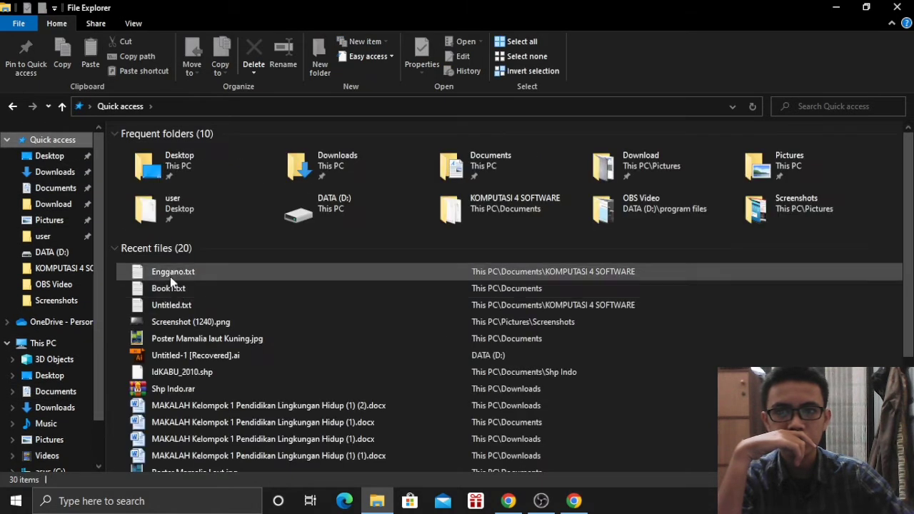
double_click(172, 275)
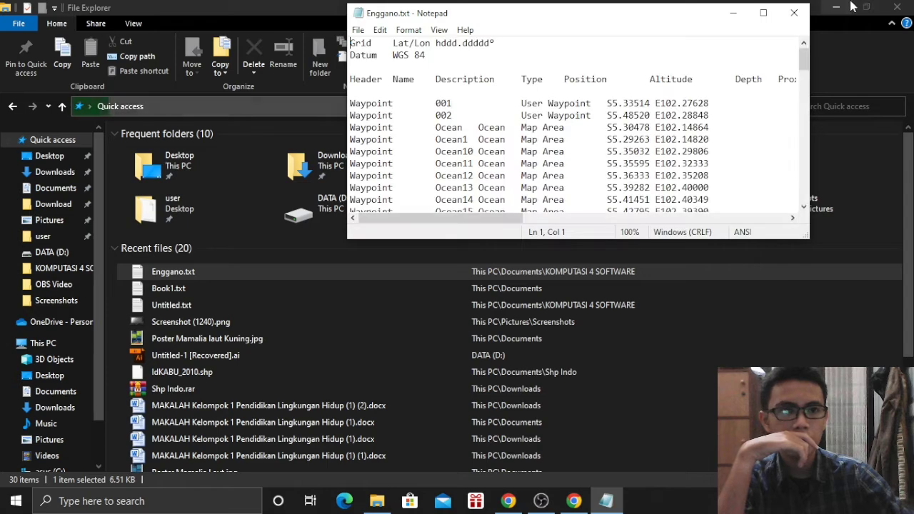
click(836, 6)
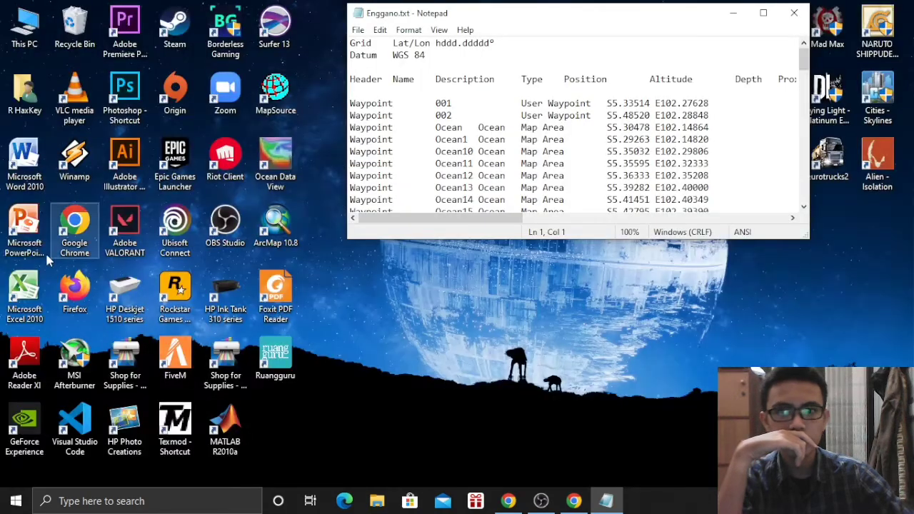
Launch Excel, select all the waypoint text in Notepad, and paste it into Sheet1
double_click(28, 284)
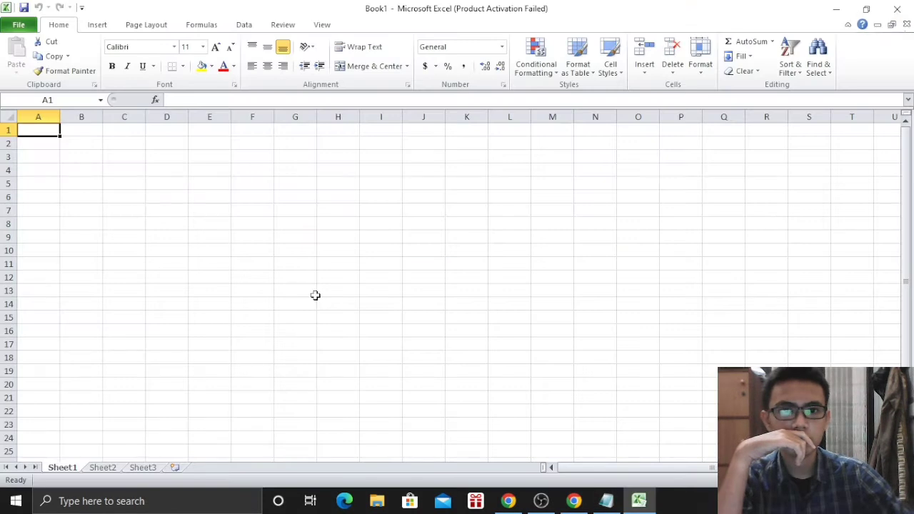
key(alt+Tab)
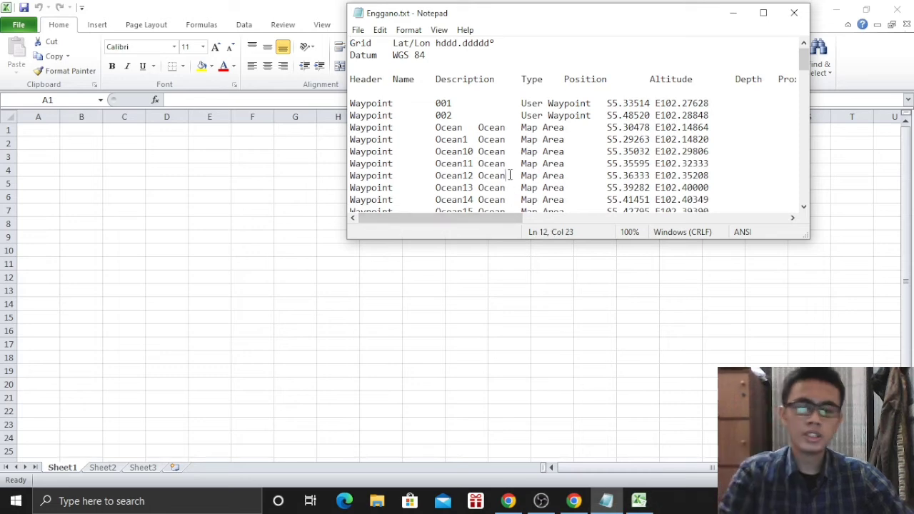
key(ctrl+a)
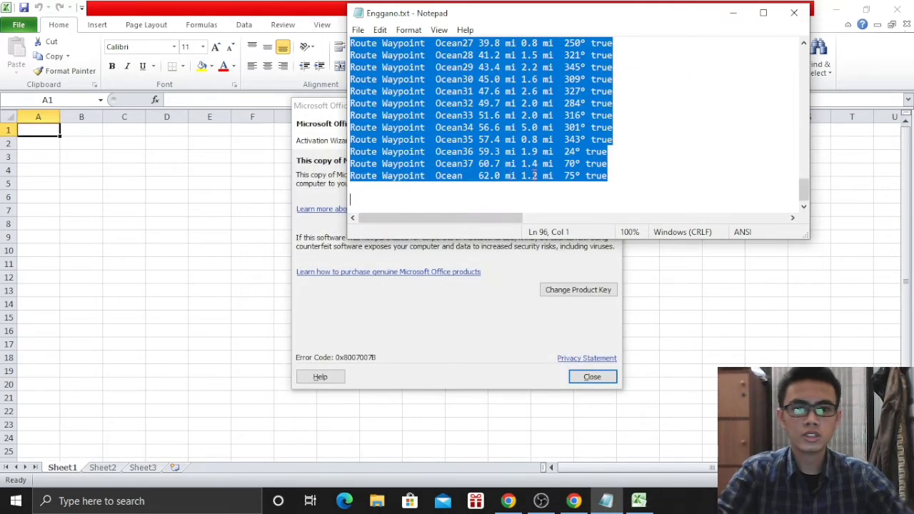
click(732, 13)
click(599, 380)
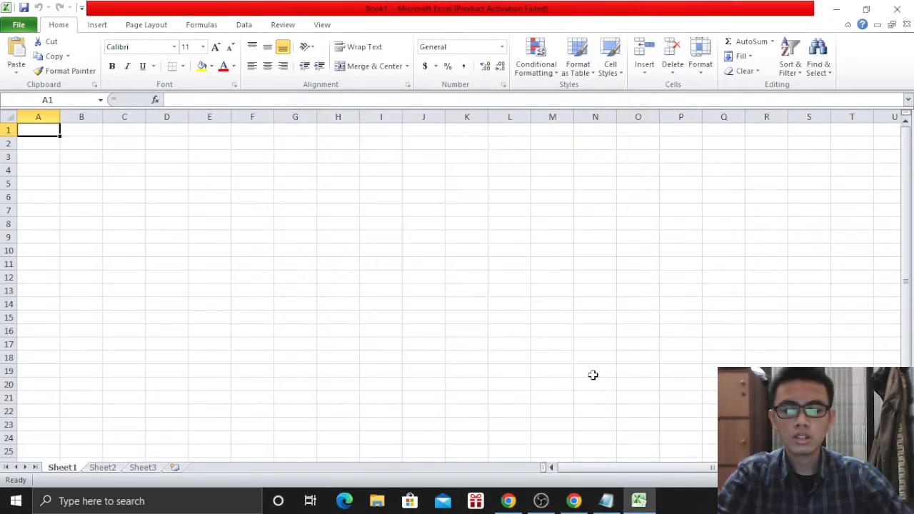
key(ctrl+v)
Clear the unneeded Waypoint, Type, Altitude, Proximity and Temperature columns
click(239, 238)
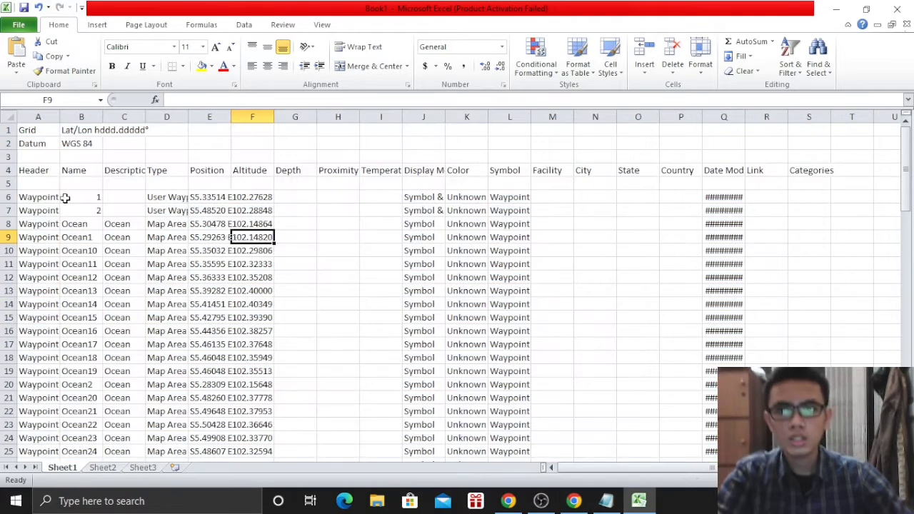
click(40, 117)
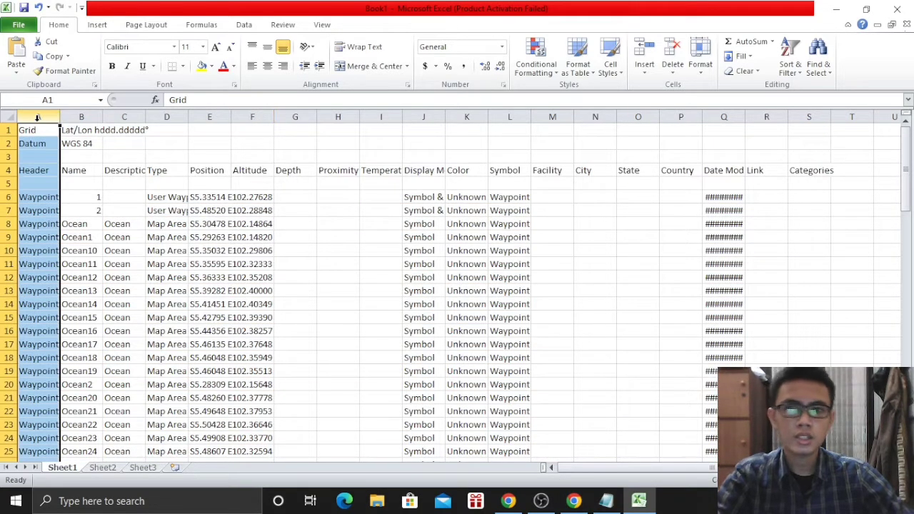
key(Delete)
click(168, 116)
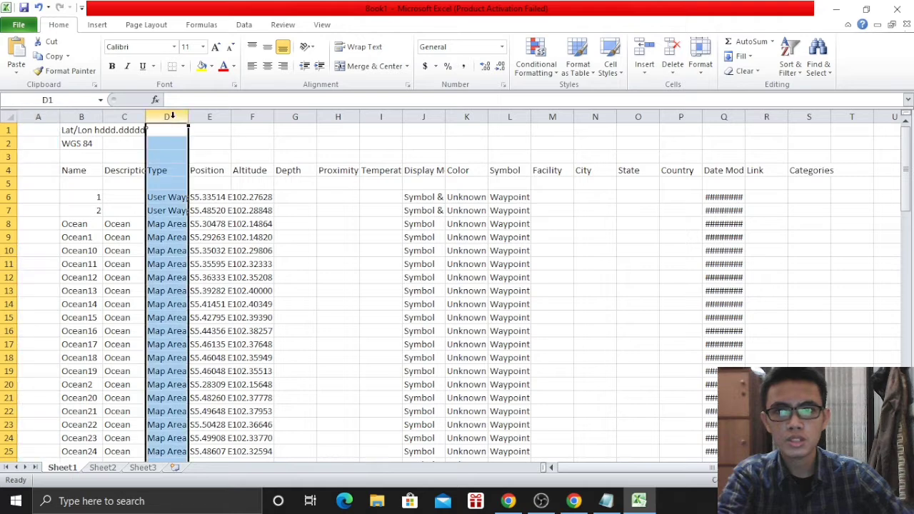
key(Delete)
click(245, 116)
key(Delete)
click(287, 117)
key(Delete)
click(330, 117)
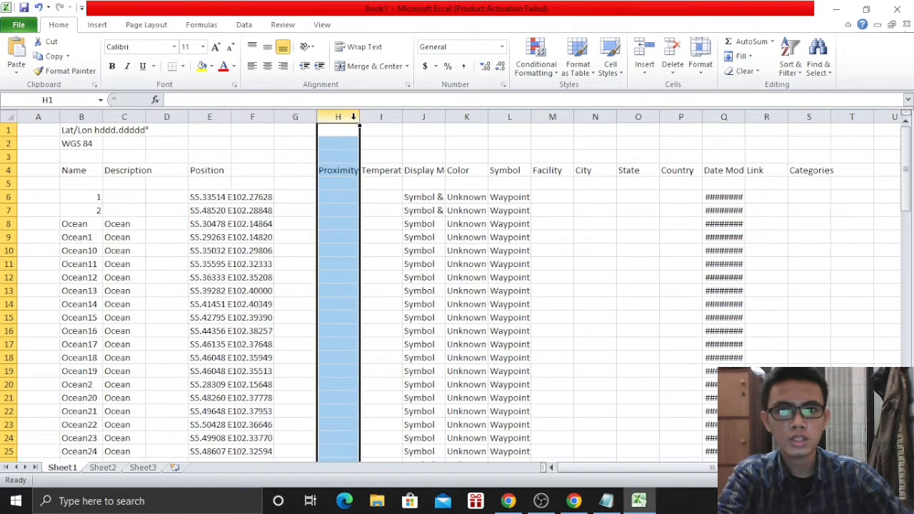
key(Delete)
click(373, 116)
key(Delete)
key(Right)
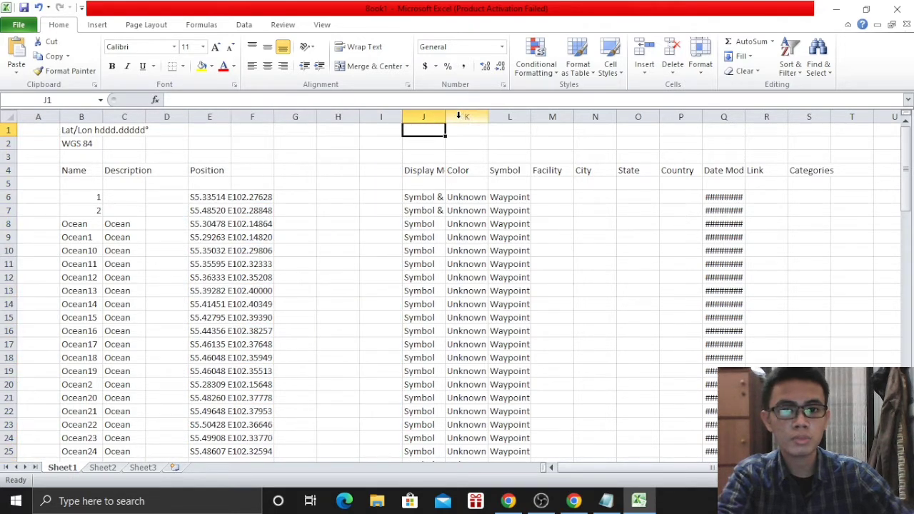
Clear the Display Mode through Categories columns (Symbol, Facility, City, State, Country, Link)
click(428, 116)
key(Delete)
click(466, 117)
key(Delete)
click(509, 116)
key(Delete)
click(551, 117)
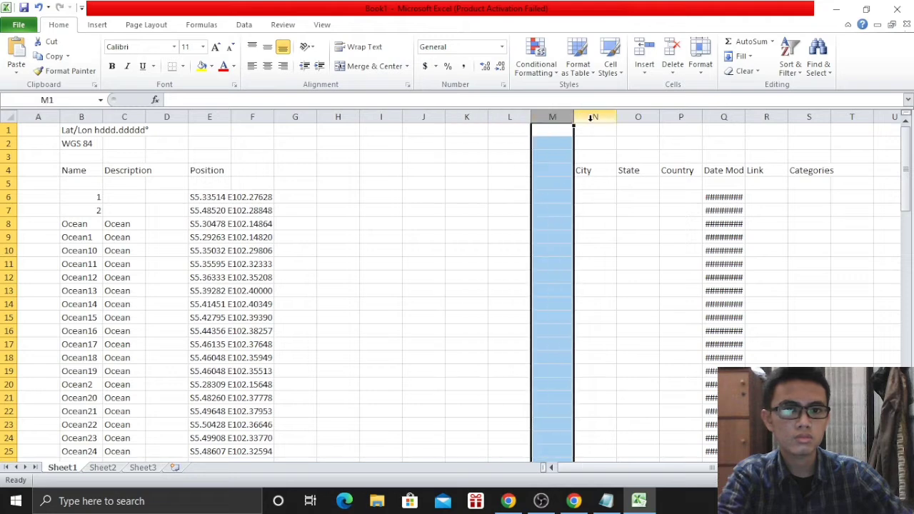
click(595, 116)
key(Delete)
click(637, 116)
click(680, 116)
click(723, 116)
click(766, 116)
click(809, 116)
click(852, 117)
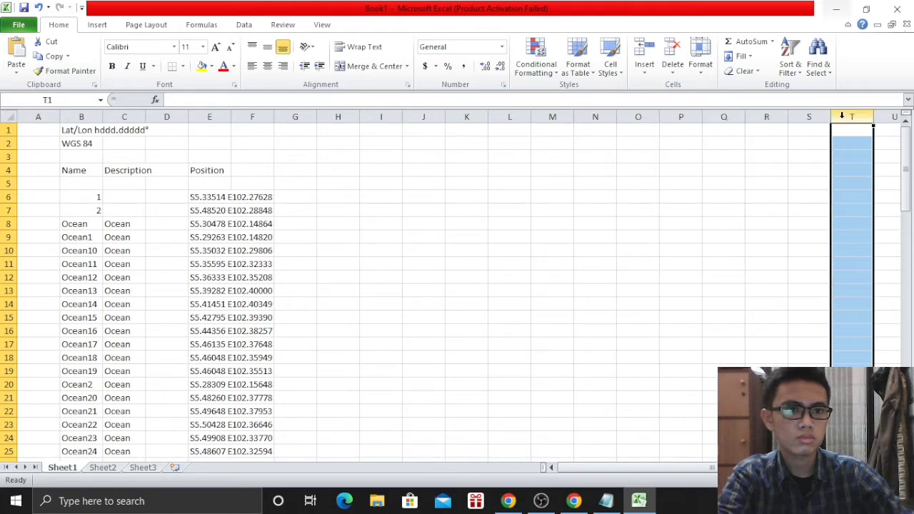
Delete the grid format and WGS 84 datum notes in B1–B2 and the Description column
click(93, 130)
key(Delete)
click(90, 143)
key(Delete)
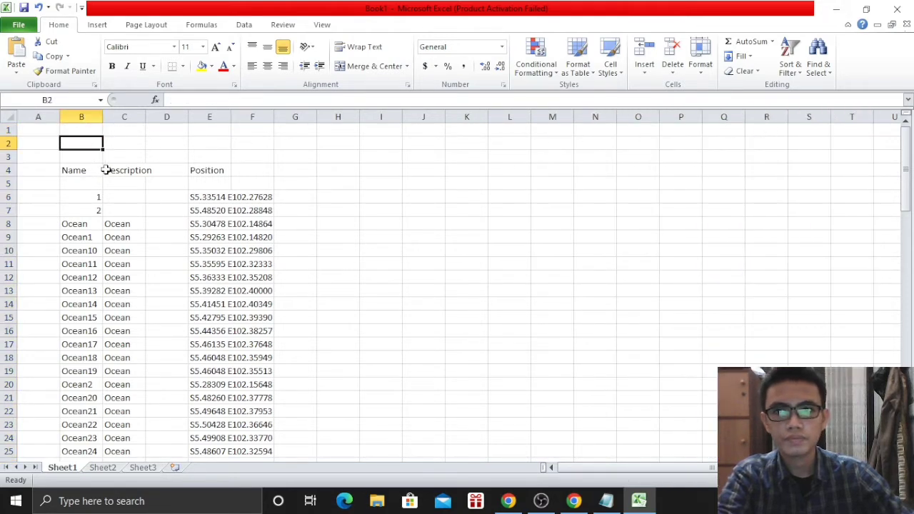
click(127, 171)
click(119, 124)
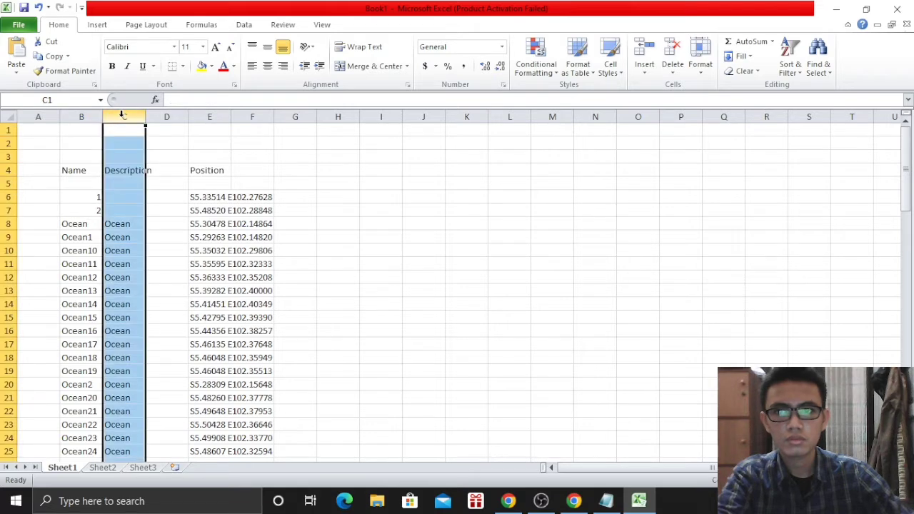
key(Delete)
click(119, 221)
click(371, 198)
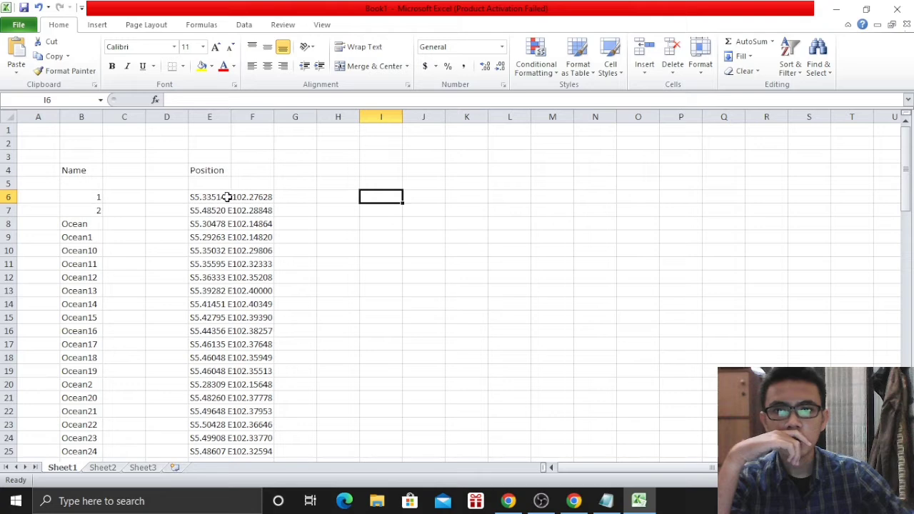
Move the Position data into column C and select that column
click(209, 131)
key(ctrl+space)
drag(190, 141, 128, 150)
click(282, 167)
click(128, 173)
click(194, 155)
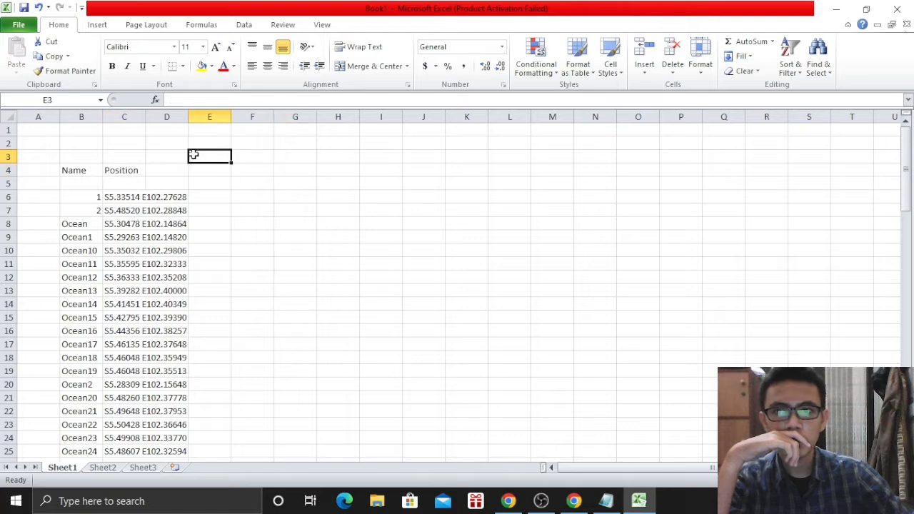
click(104, 118)
click(148, 140)
click(124, 116)
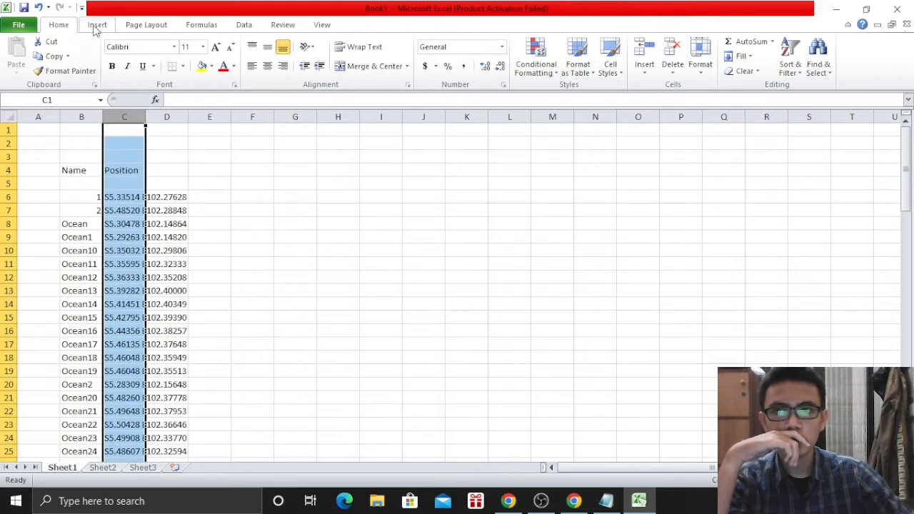
click(201, 25)
Split the Position text by fixed width into S, latitude, E and longitude columns C–F
click(243, 24)
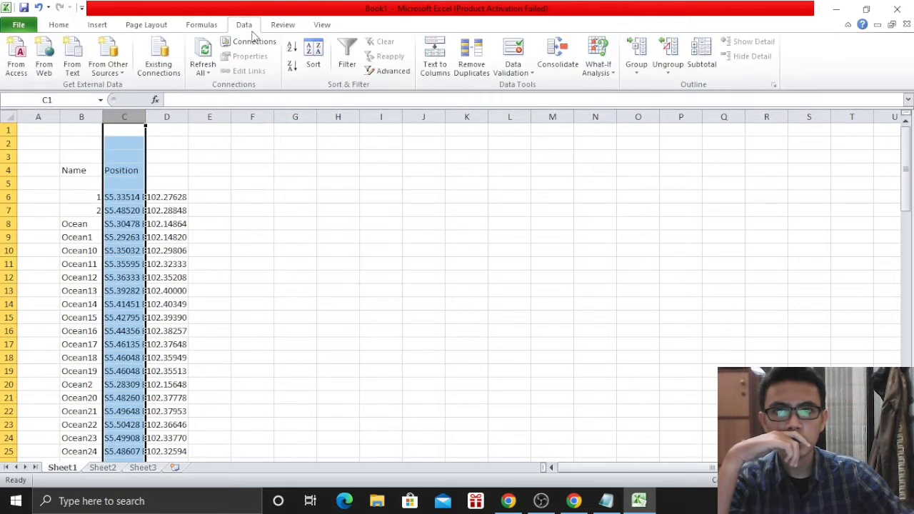
click(434, 65)
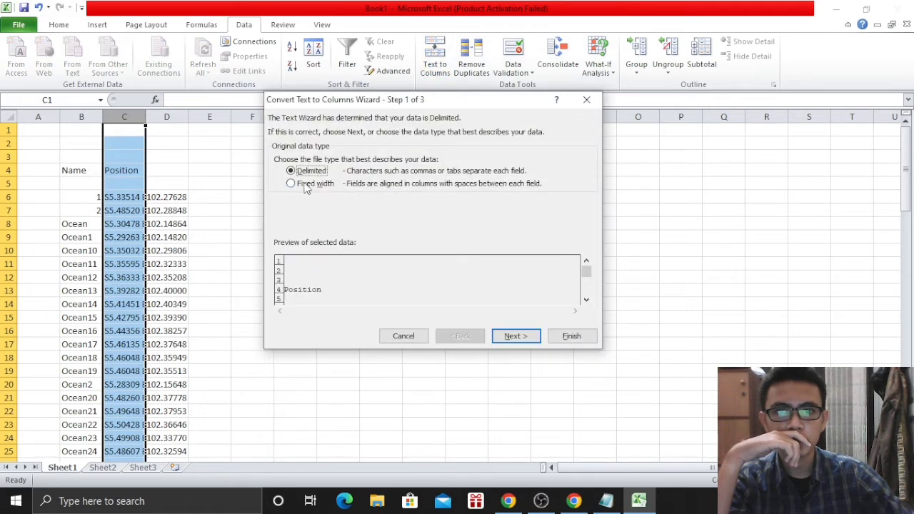
click(307, 187)
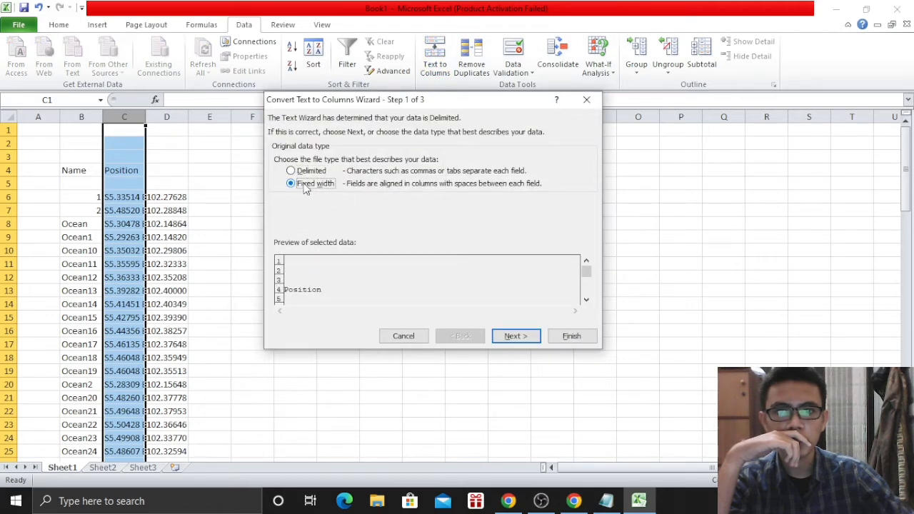
click(501, 335)
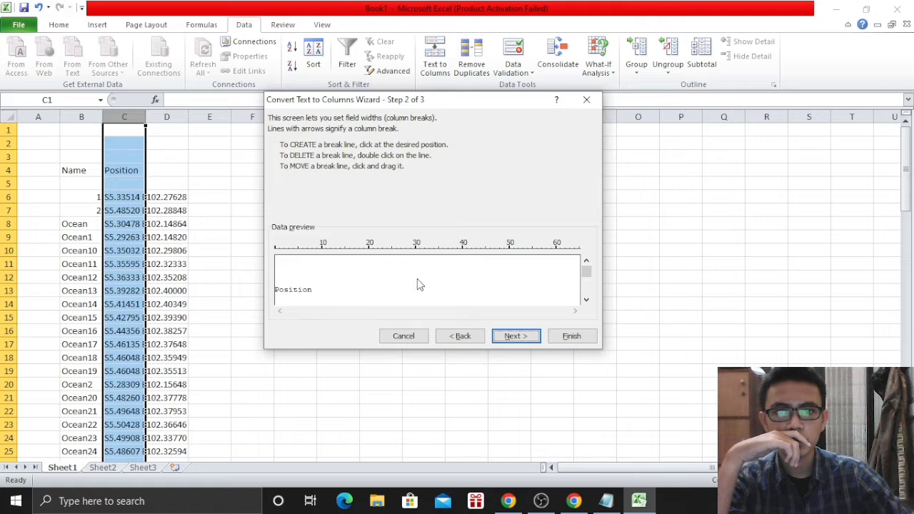
click(586, 301)
click(586, 301)
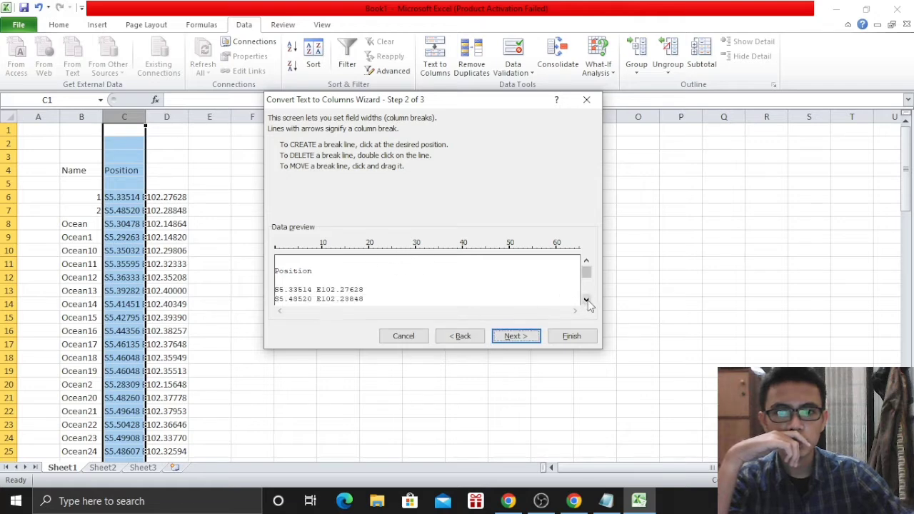
click(586, 300)
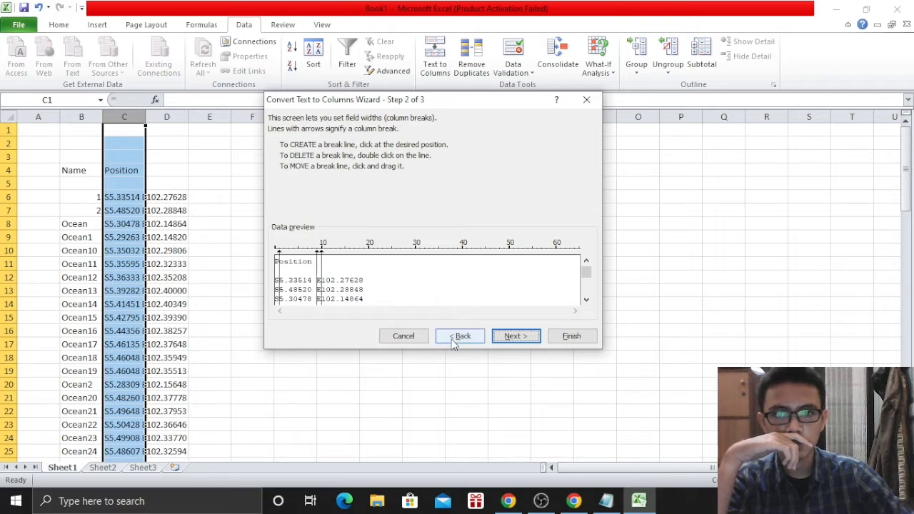
click(511, 336)
click(570, 336)
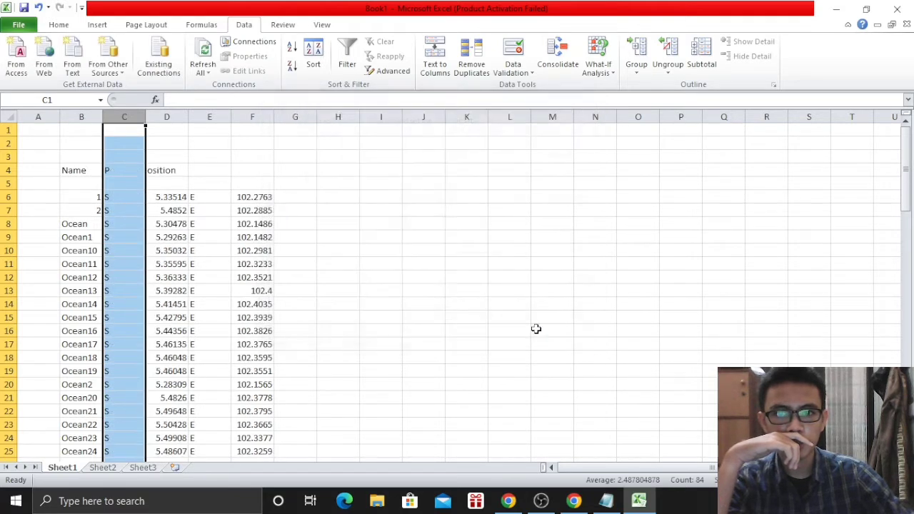
Clear the S letters in column C and the E letters in column E
click(367, 238)
click(127, 169)
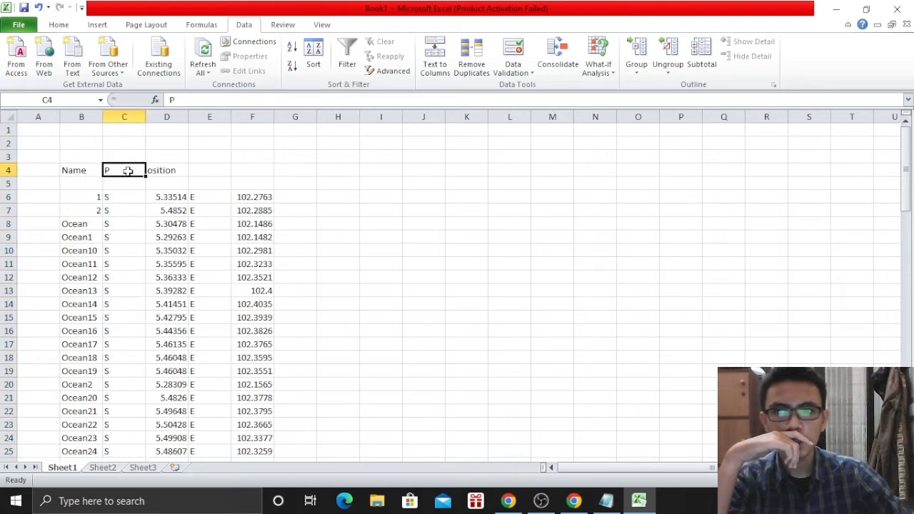
click(153, 170)
click(113, 170)
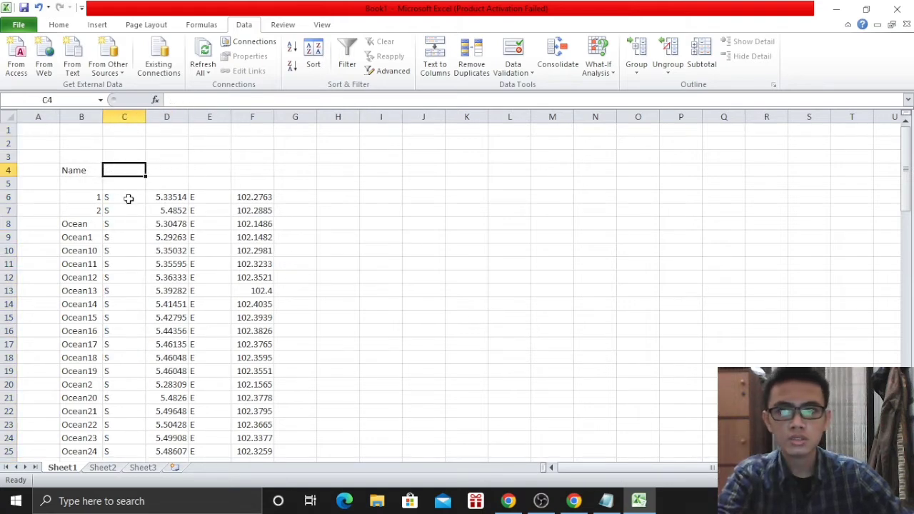
click(127, 199)
click(147, 169)
click(124, 117)
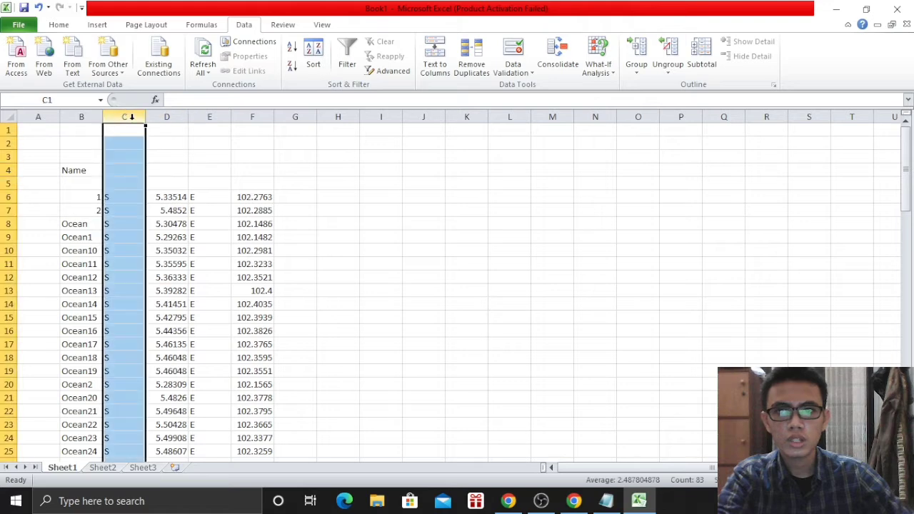
key(Delete)
click(212, 117)
key(Delete)
Type the headers Longitude in D5 and latitude in F5
click(176, 185)
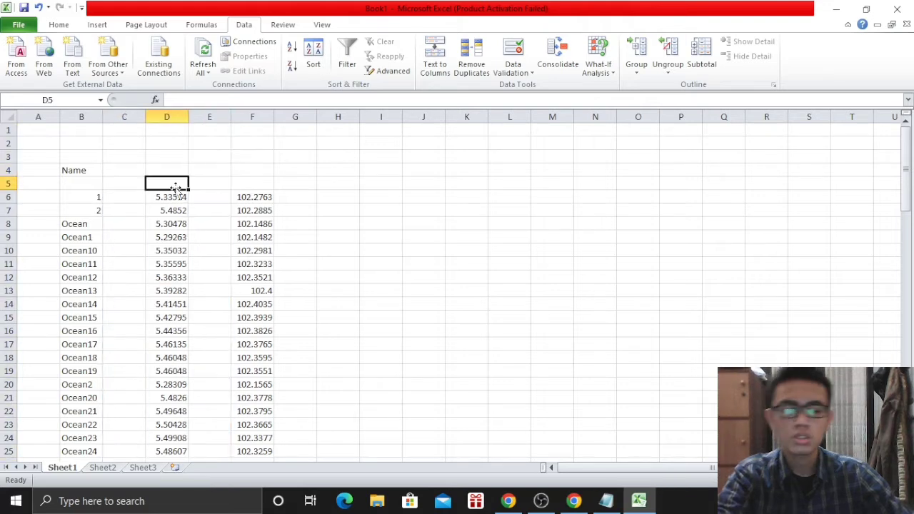
text(LOngutude)
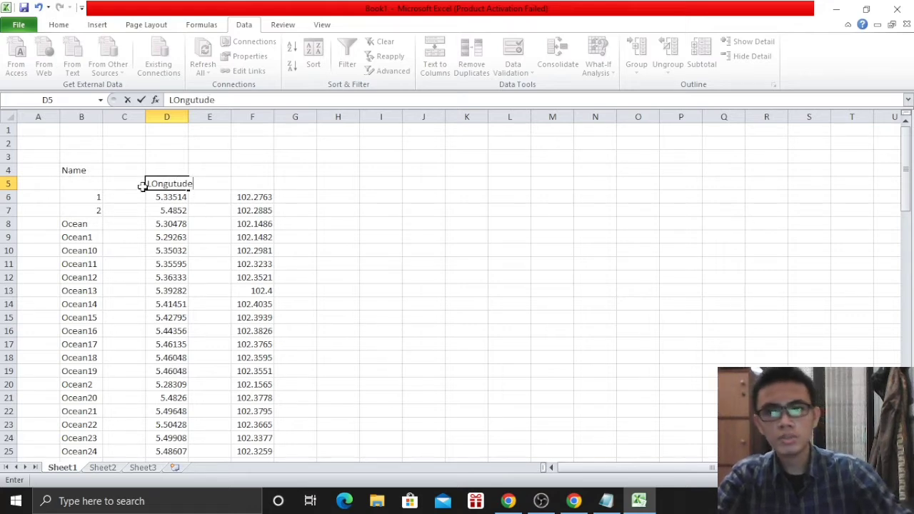
key(BackSpace)
key(BackSpace)
key(BackSpace)
key(BackSpace)
key(BackSpace)
key(BackSpace)
key(BackSpace)
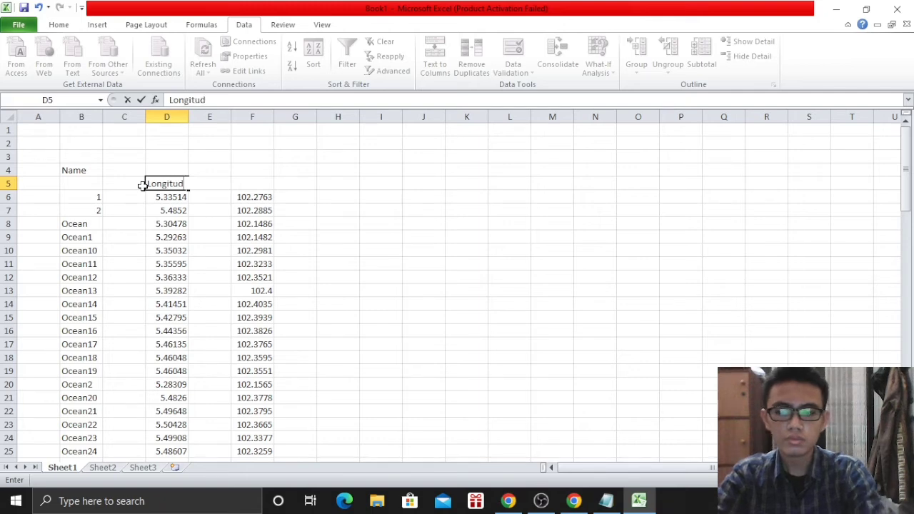
click(246, 184)
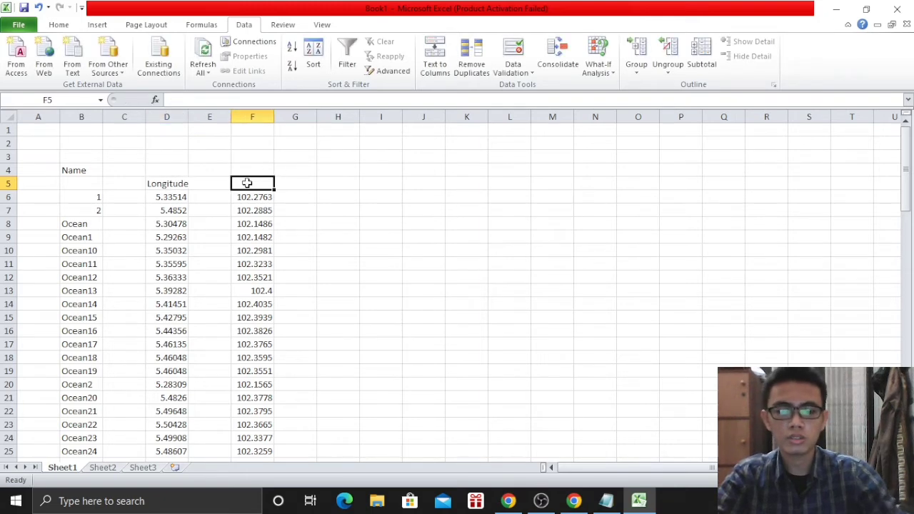
text(latitude)
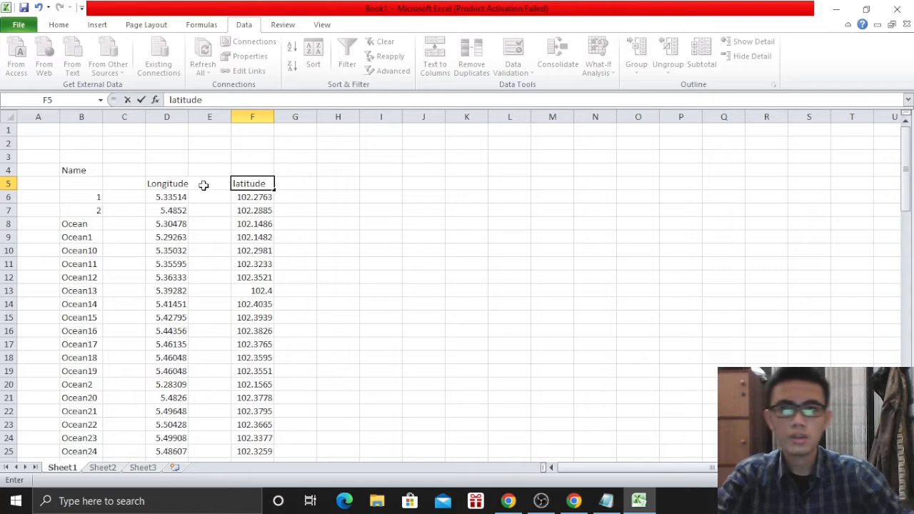
click(203, 185)
key(Down)
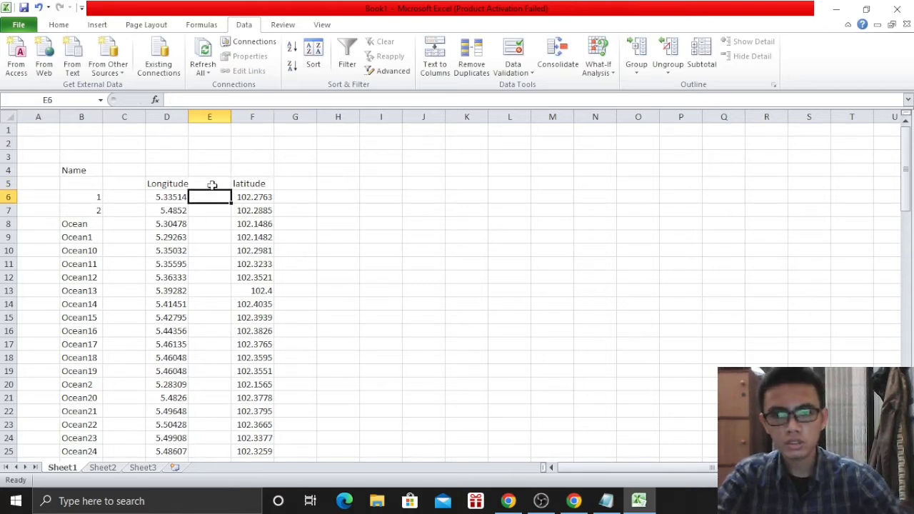
click(172, 200)
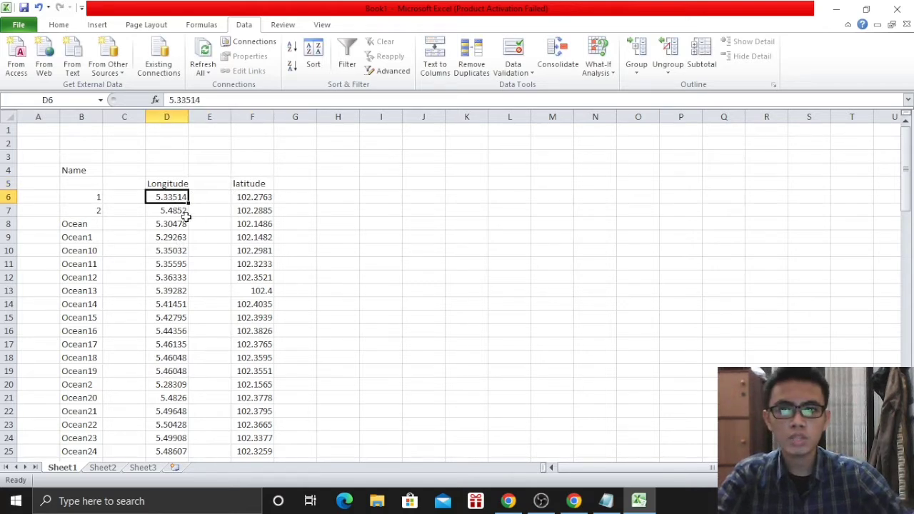
click(204, 209)
click(200, 199)
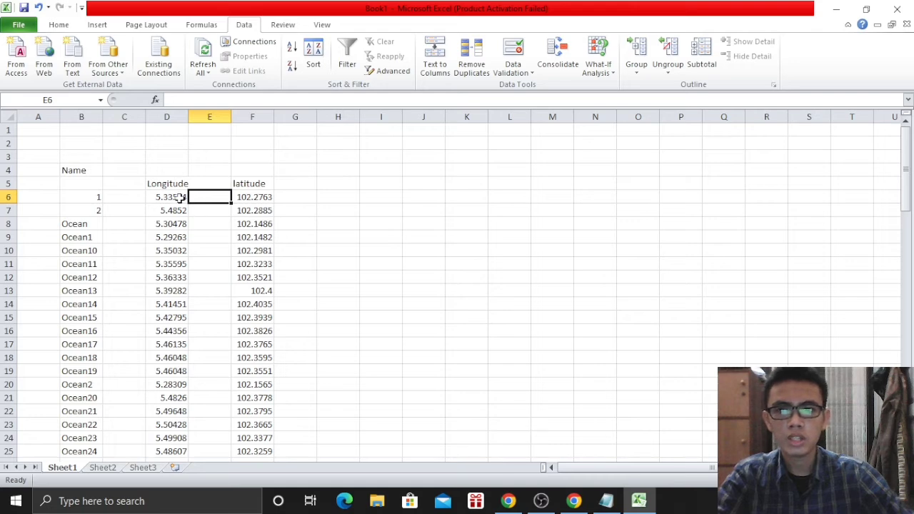
click(174, 200)
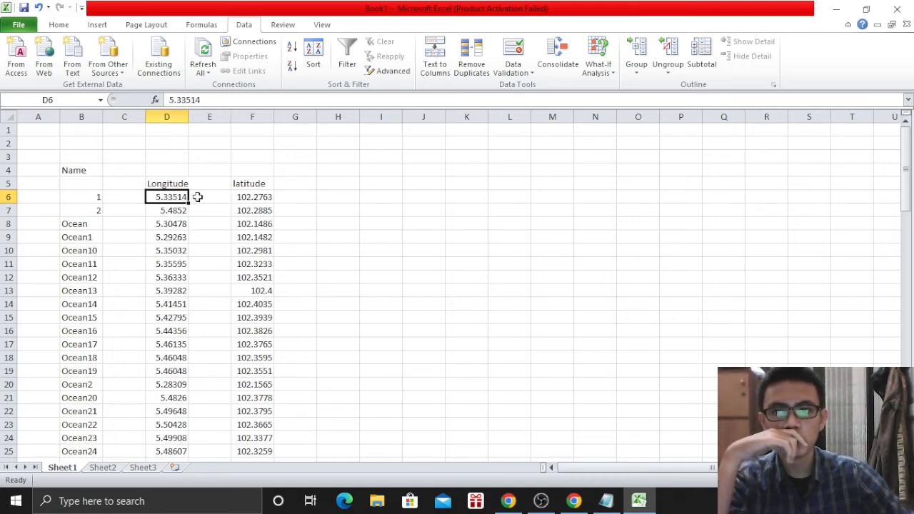
click(204, 201)
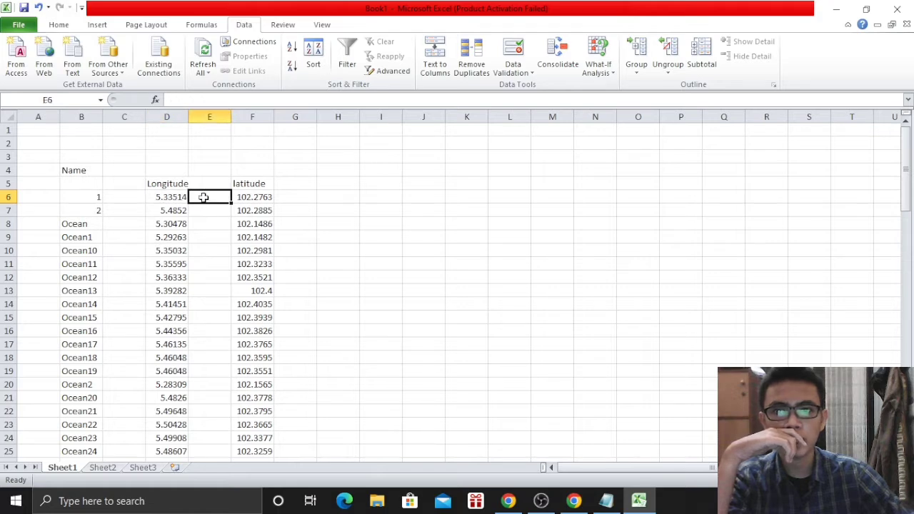
Enter =D6*-1 in E6 and fill it down column E
text(=)
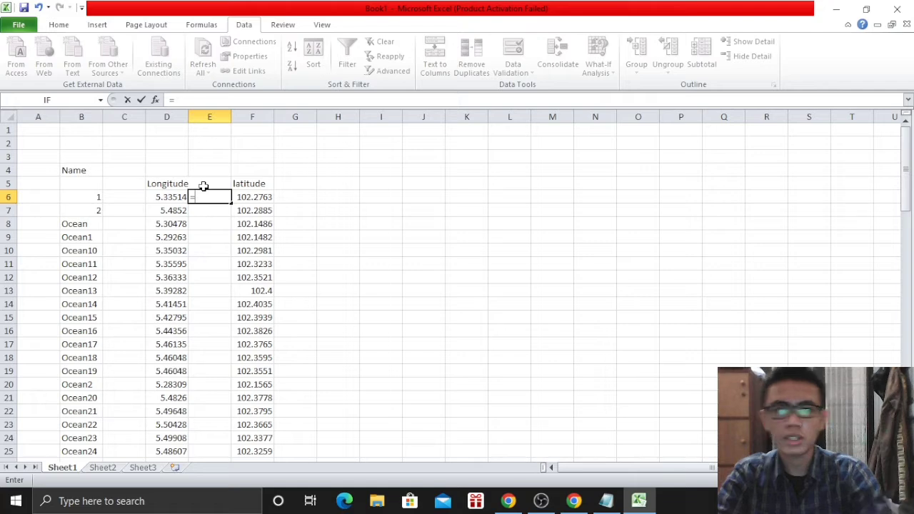
click(170, 196)
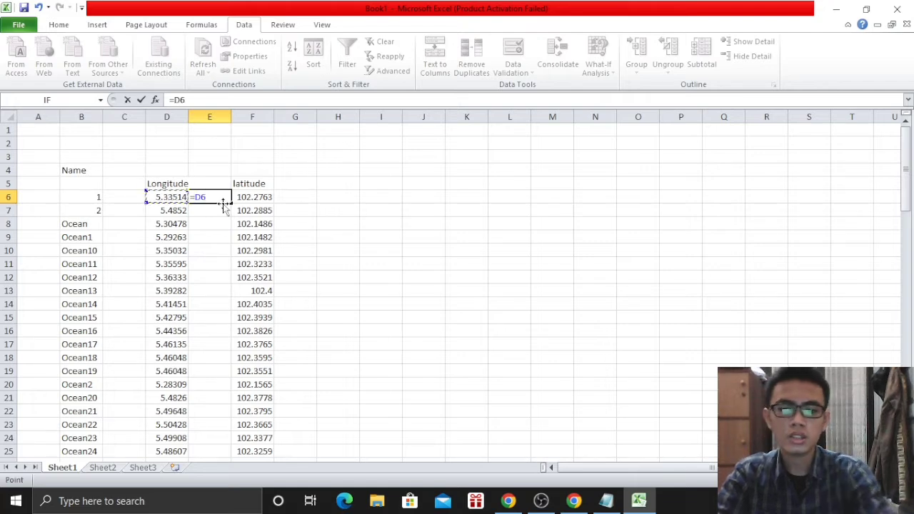
text(*-1)
key(Return)
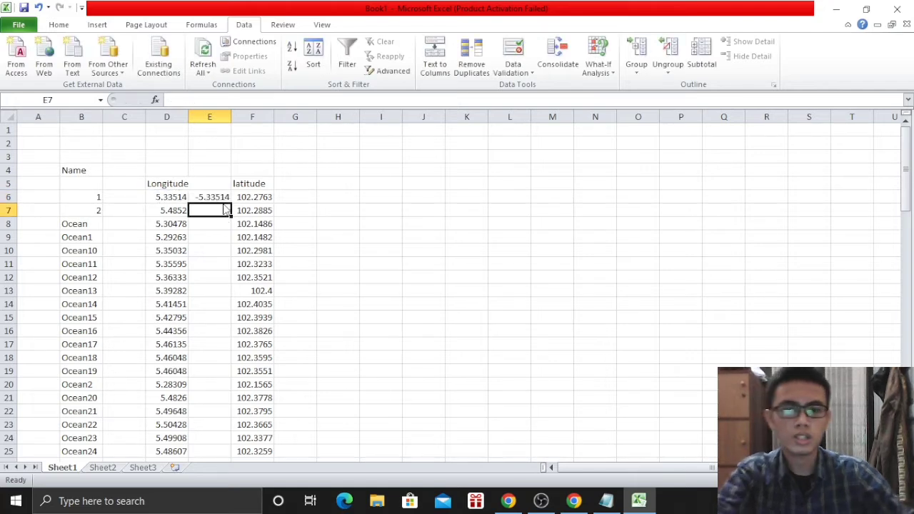
click(227, 200)
drag(230, 202, 218, 412)
click(381, 330)
scroll(312, 339, up, 8)
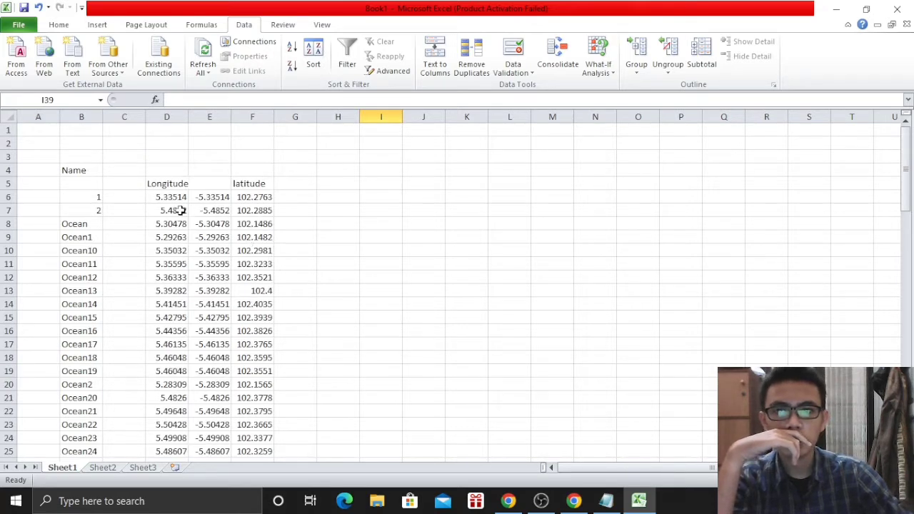
Move the Longitude header from D5 to E5, keeping column D's values
double_click(168, 187)
drag(167, 187, 207, 187)
click(164, 184)
click(175, 194)
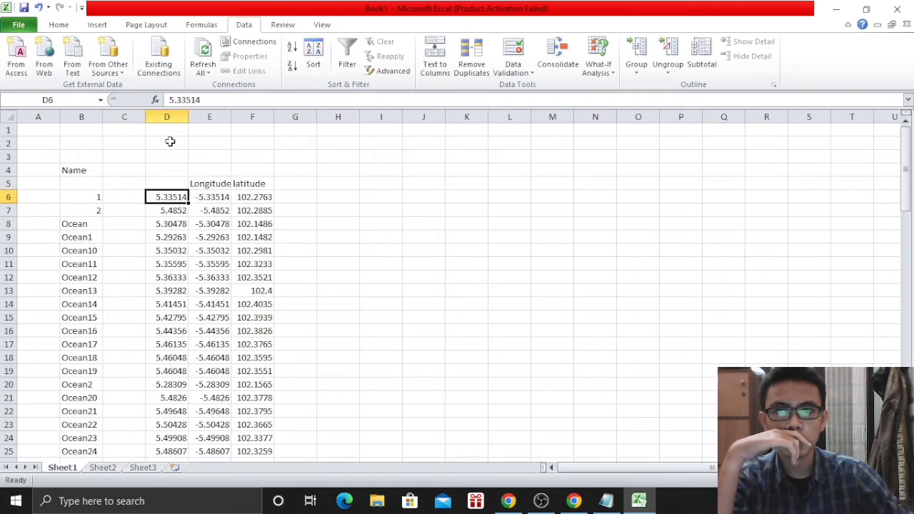
click(166, 116)
key(Delete)
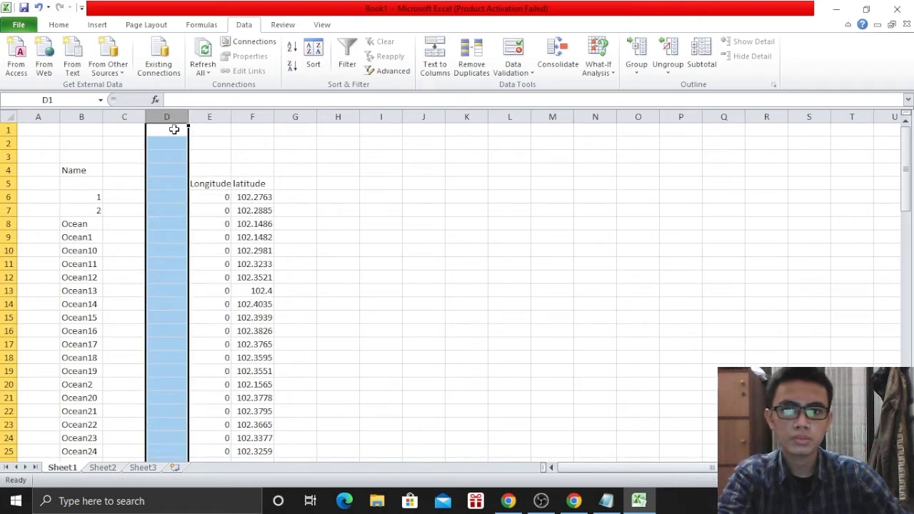
key(ctrl+z)
click(389, 212)
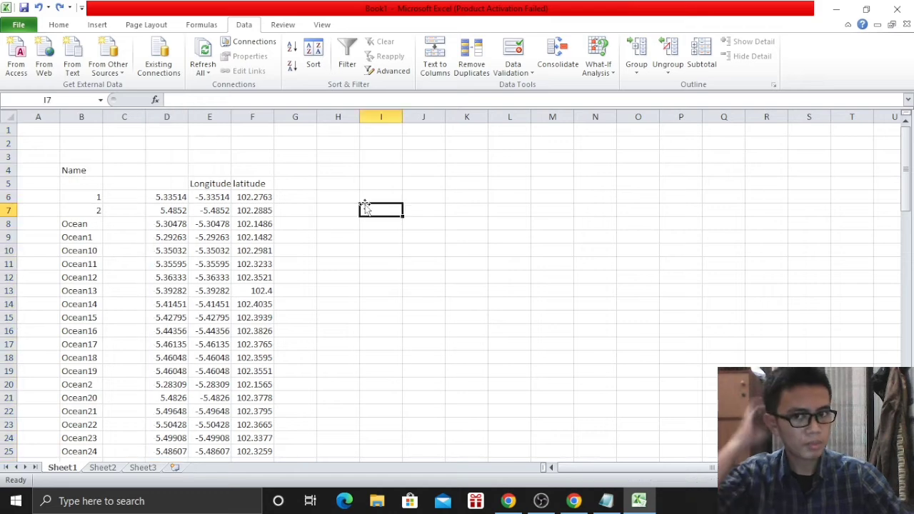
Bring up Save As for the workbook with F12
click(21, 27)
key(Escape)
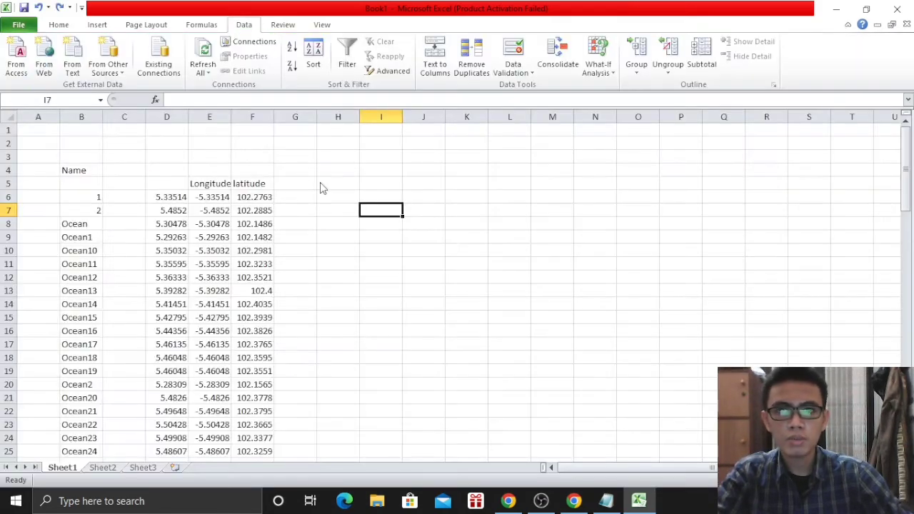
key(F12)
Save the sheet as tab-delimited text named Data longitude.txt
click(174, 245)
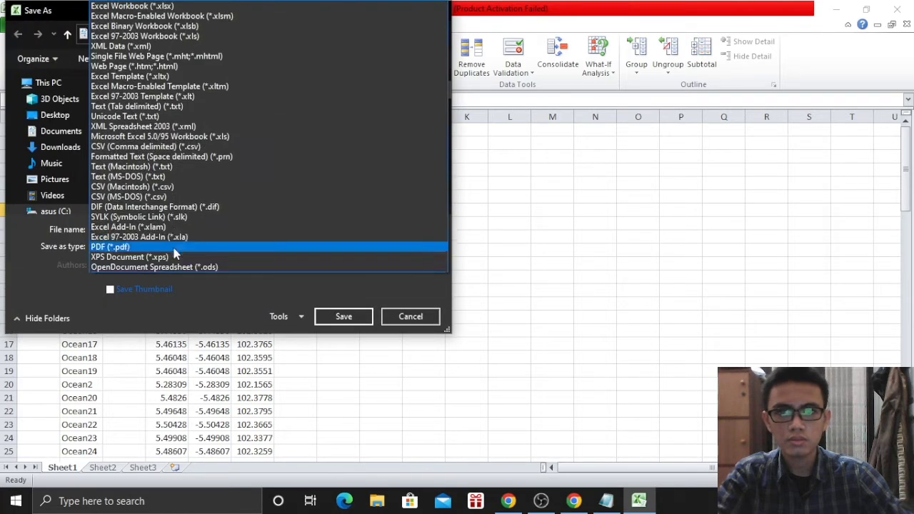
click(137, 109)
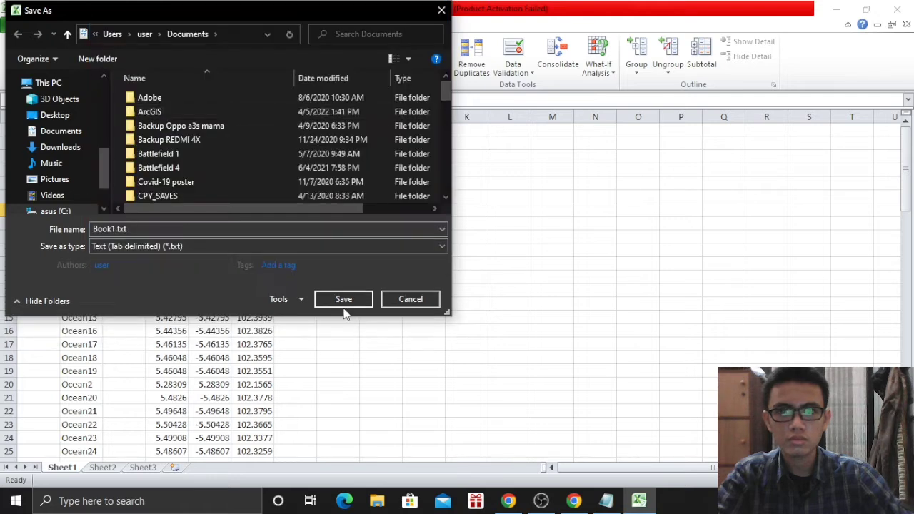
click(116, 229)
click(114, 228)
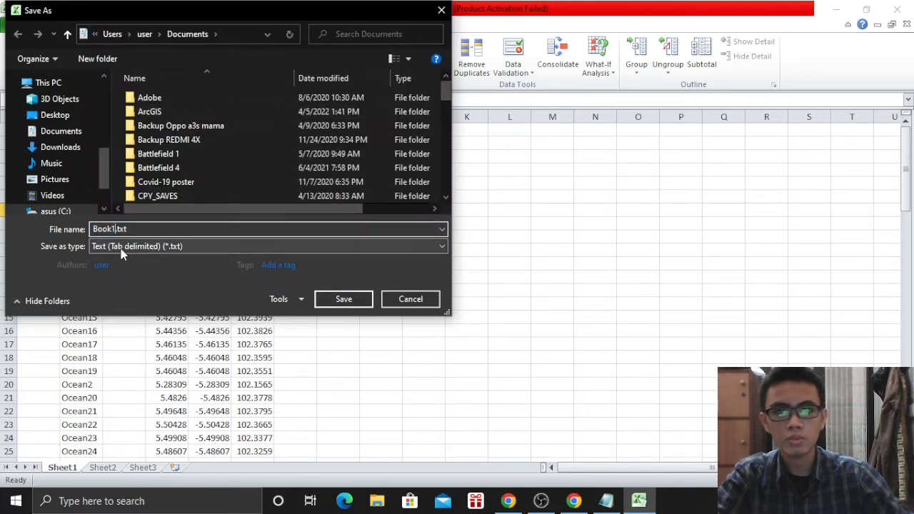
key(BackSpace)
key(BackSpace)
key(BackSpace)
key(BackSpace)
key(BackSpace)
text(Data )
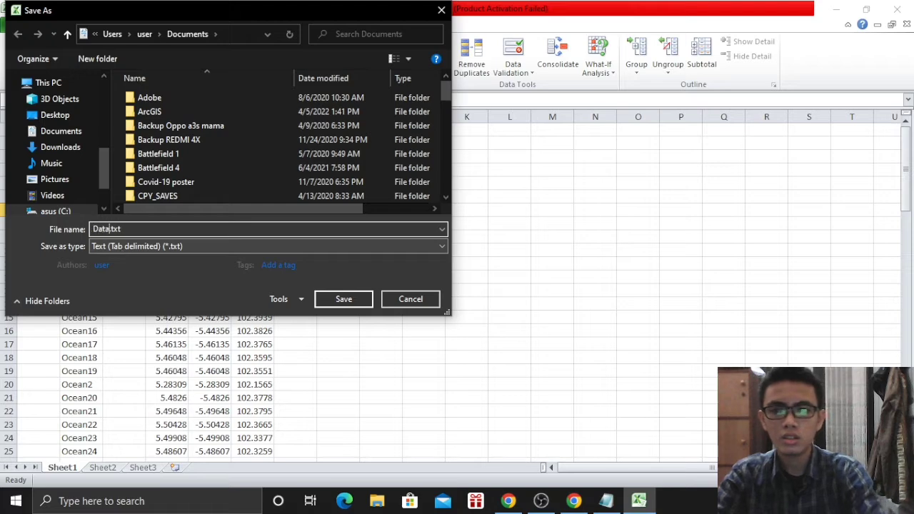
text(longitude)
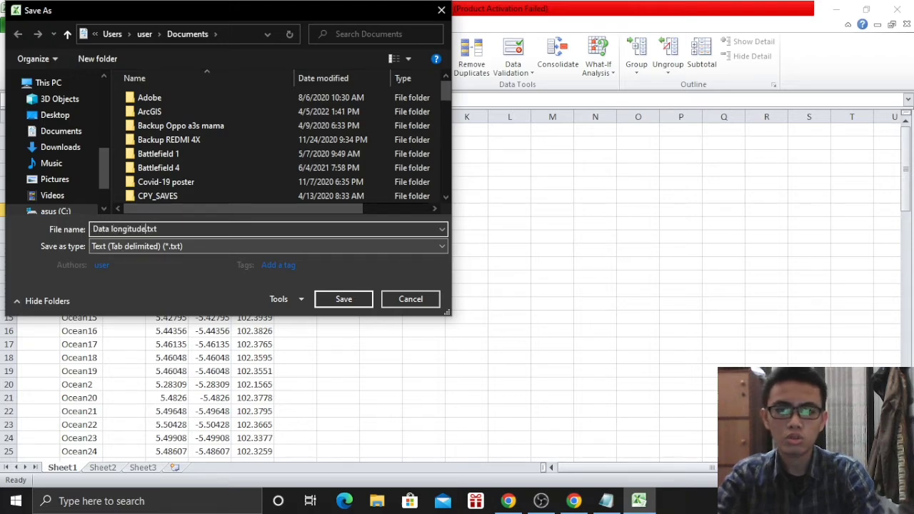
click(342, 299)
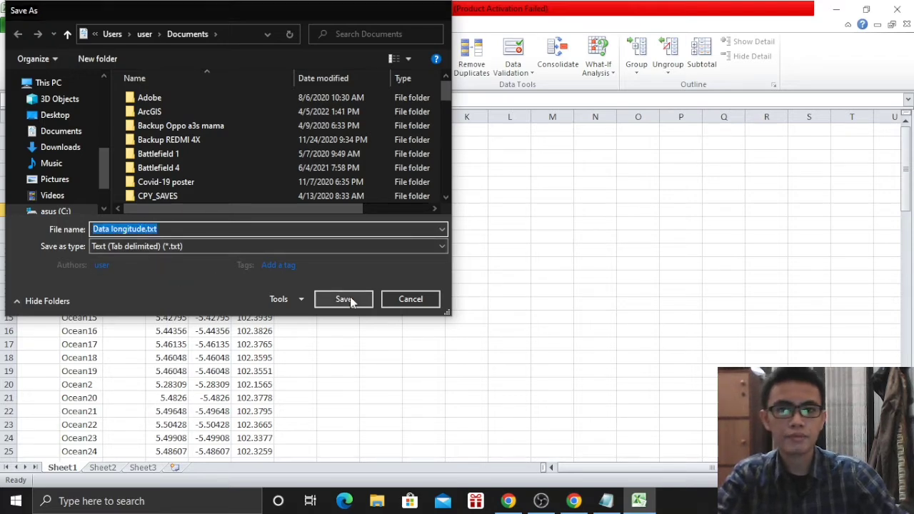
click(426, 294)
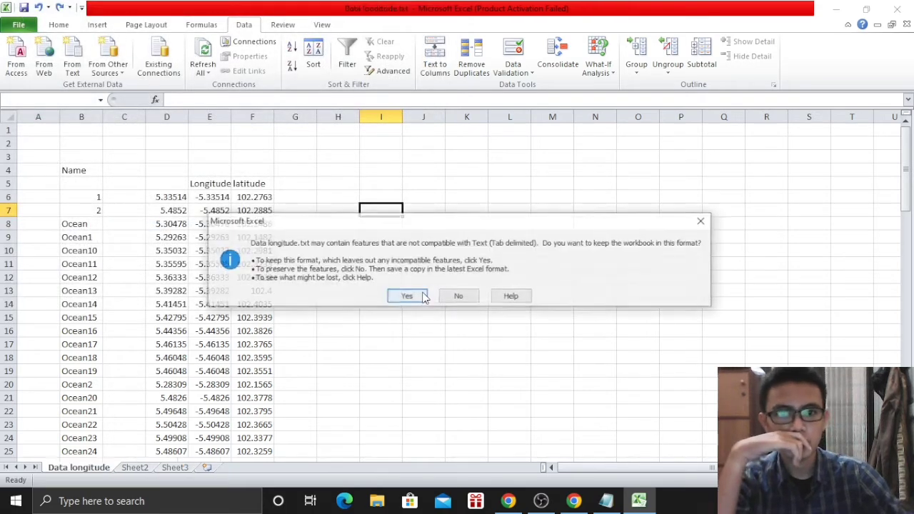
click(422, 293)
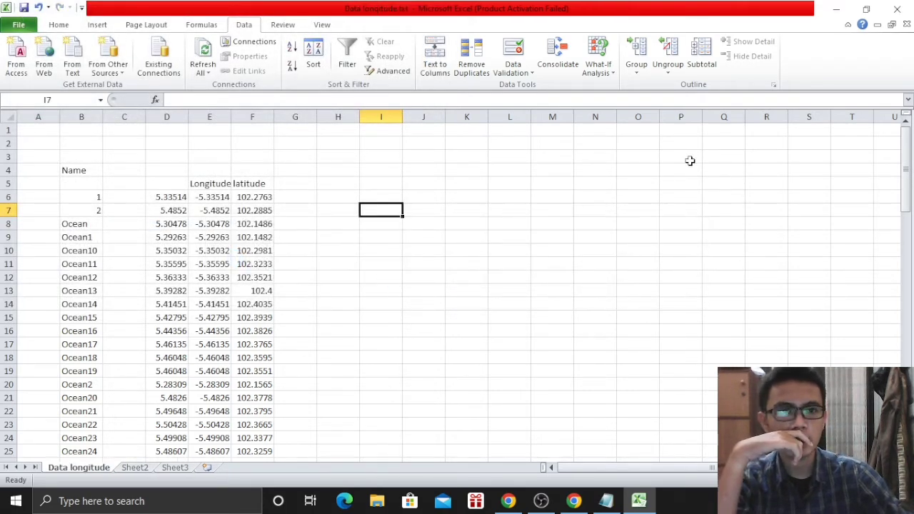
Close Excel, saving the workbook as Data longitude.xlsx instead of replacing the text file
click(897, 9)
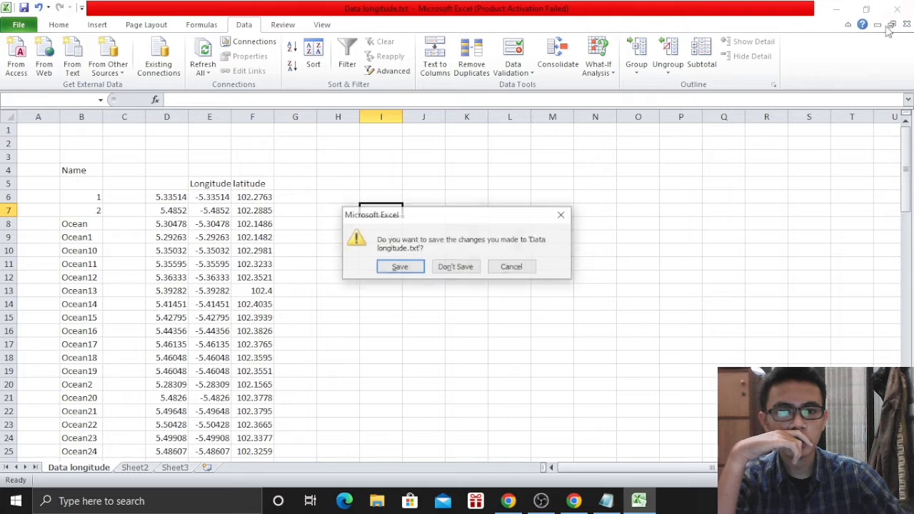
click(414, 267)
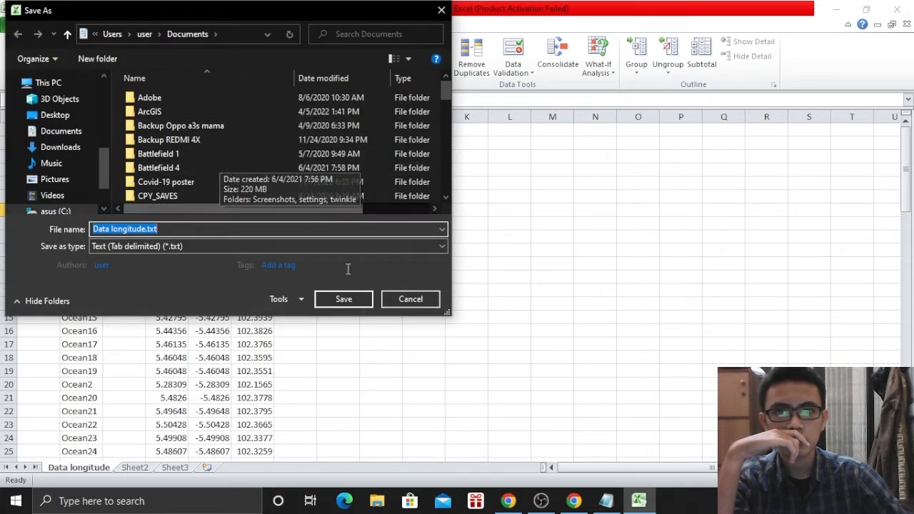
click(345, 300)
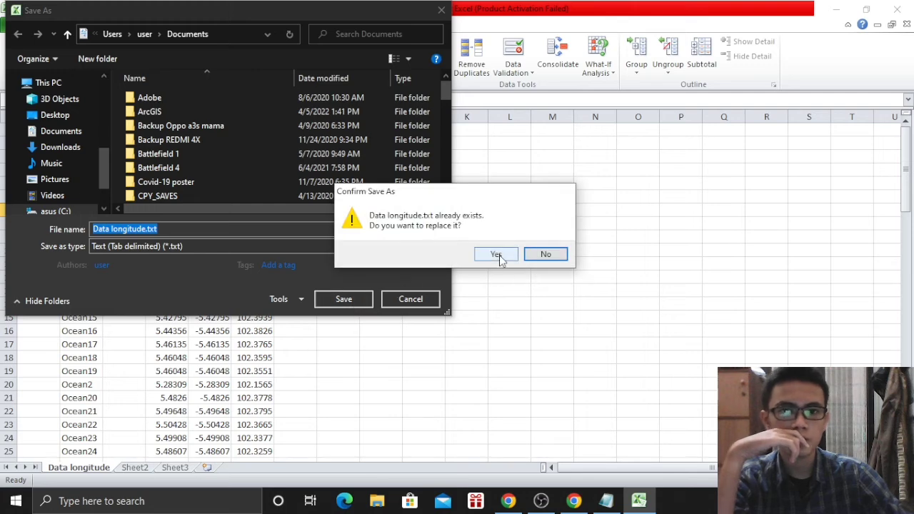
click(544, 254)
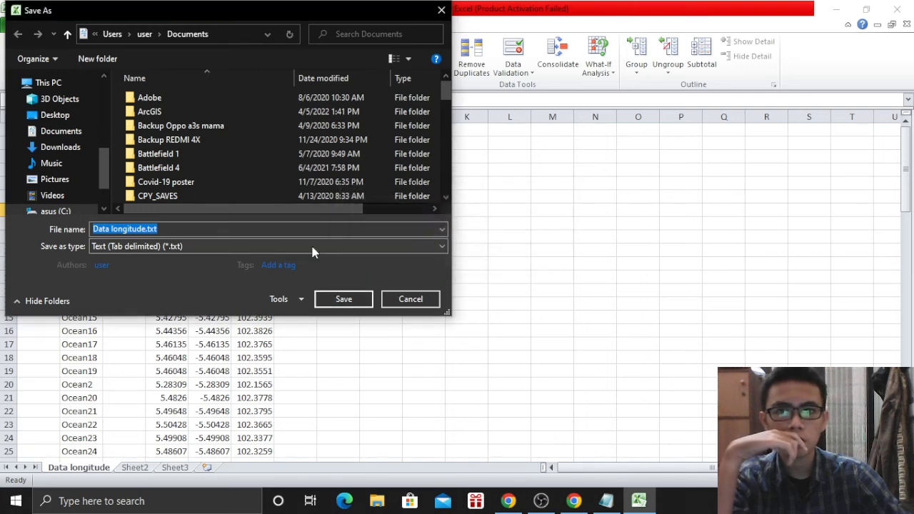
click(307, 245)
click(166, 9)
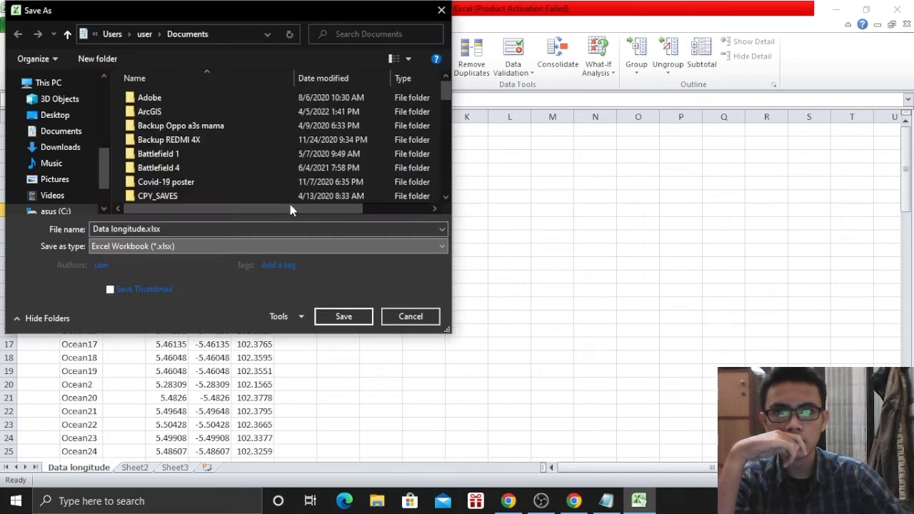
click(345, 316)
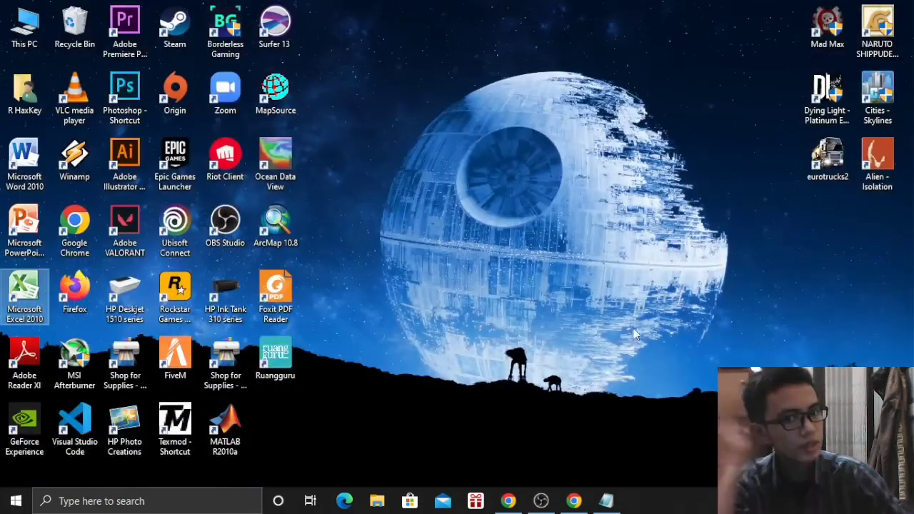
Close the Enggano.txt Notepad window and launch Ocean Data View from its desktop icon
click(605, 501)
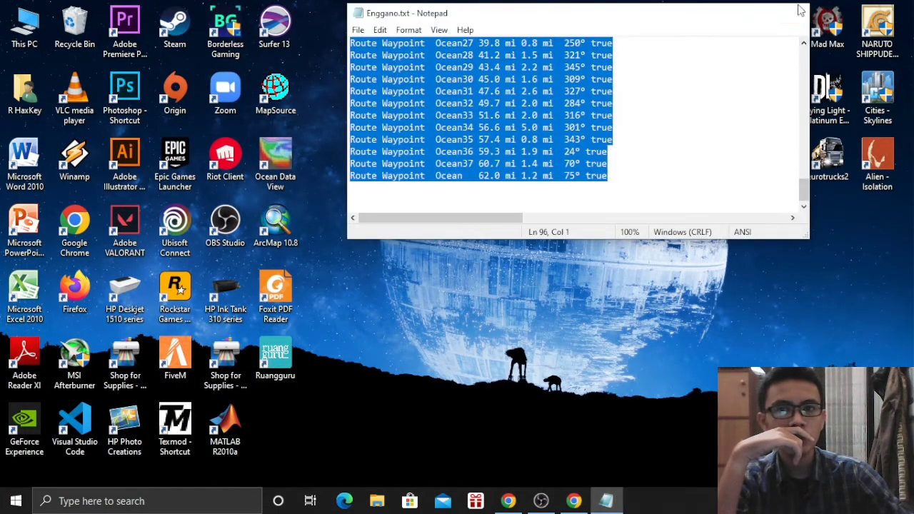
click(796, 10)
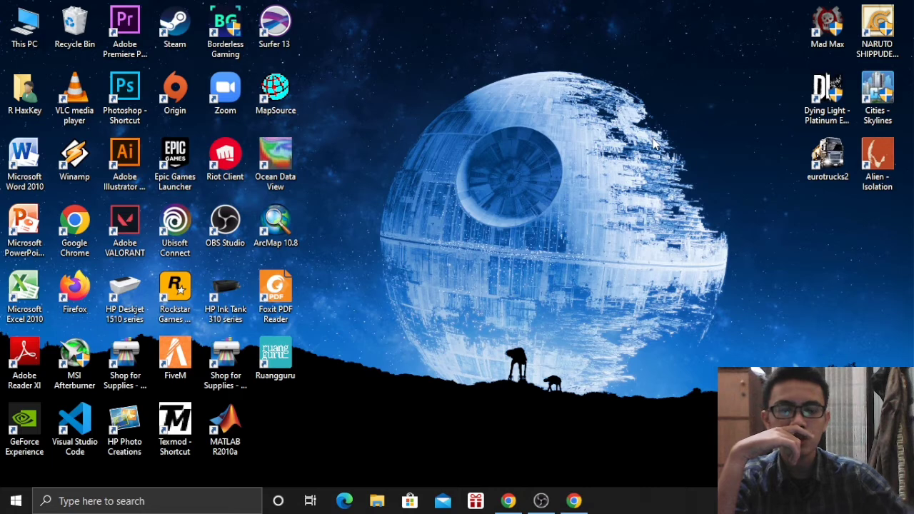
double_click(293, 162)
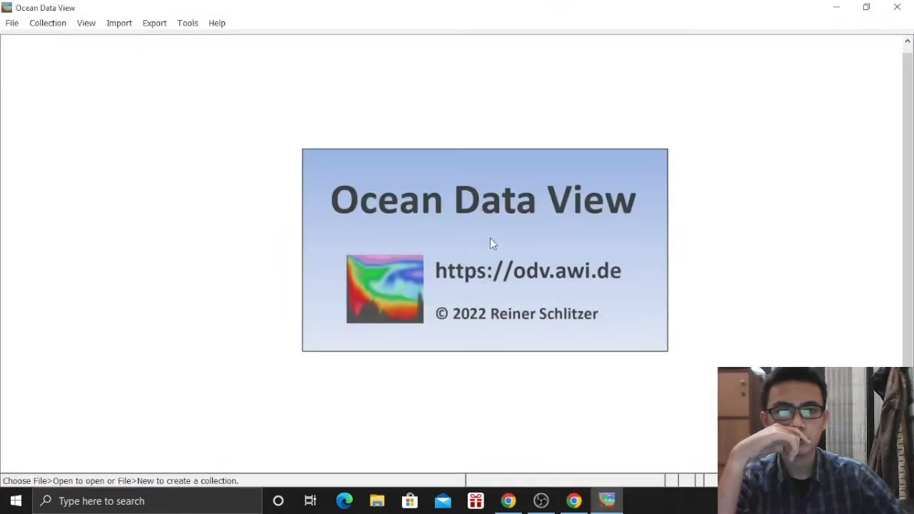
In the Open dialog, browse via the DATA (D:) drive to the Documents folder
click(10, 24)
click(40, 54)
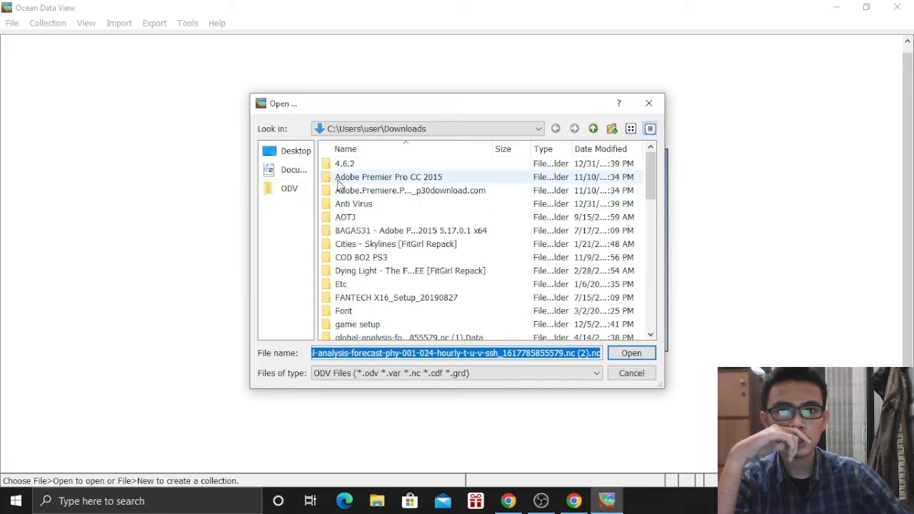
scroll(428, 229, down, 8)
scroll(419, 257, up, 8)
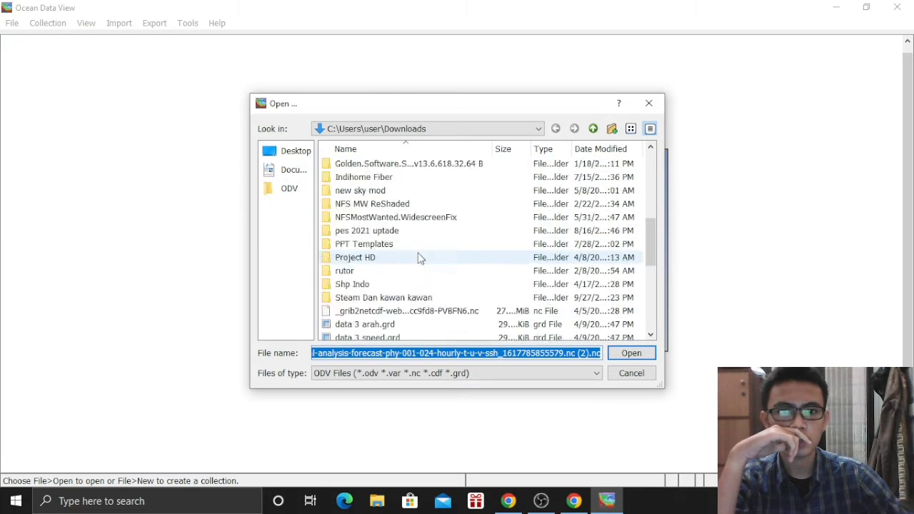
scroll(390, 236, down, 4)
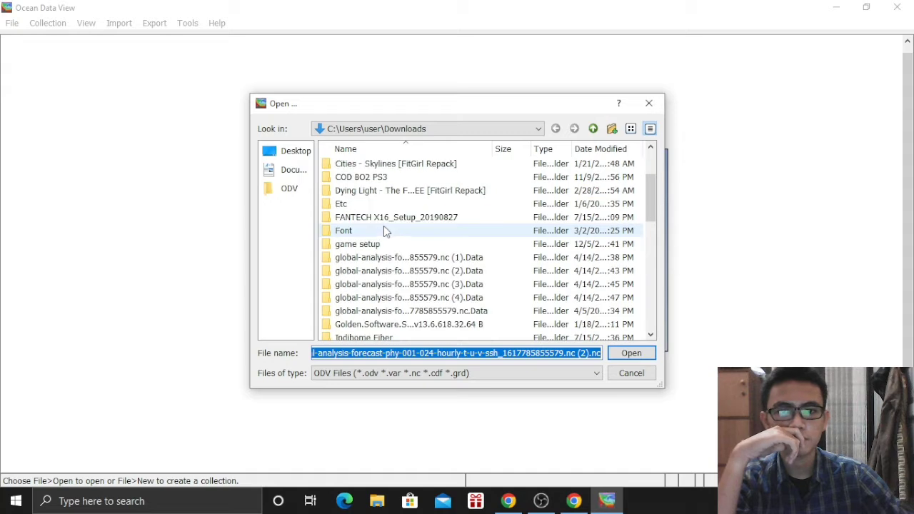
click(441, 131)
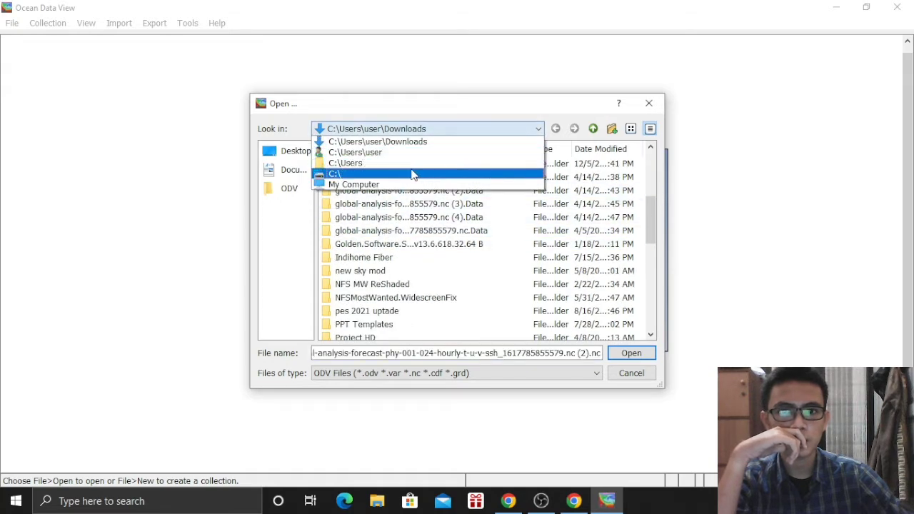
click(381, 185)
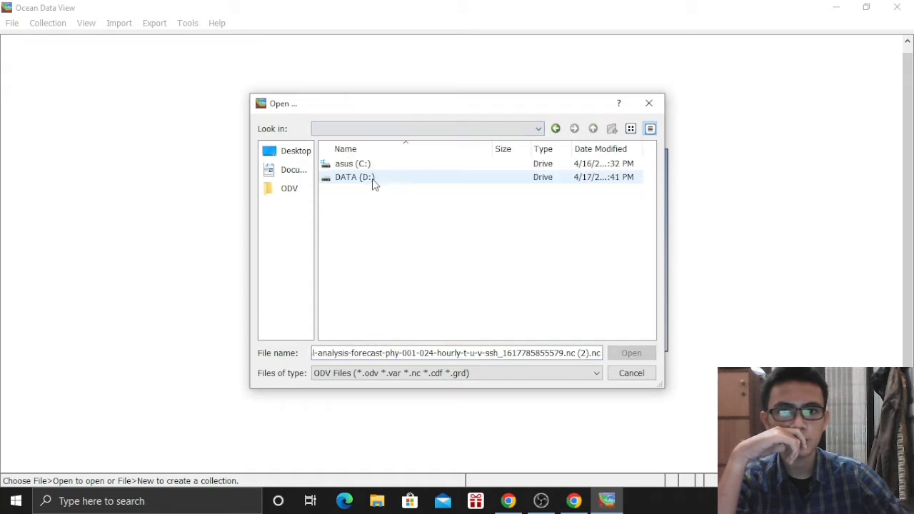
double_click(370, 178)
scroll(378, 221, down, 2)
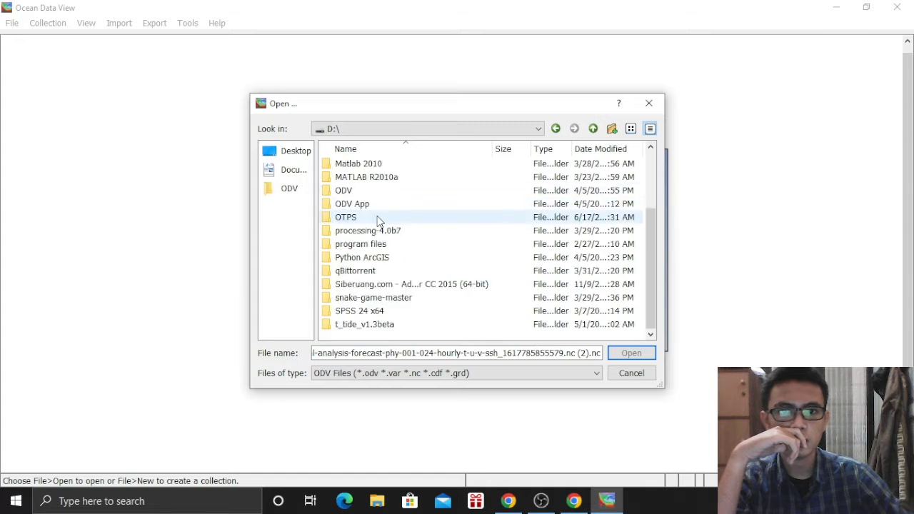
scroll(378, 220, up, 2)
click(289, 172)
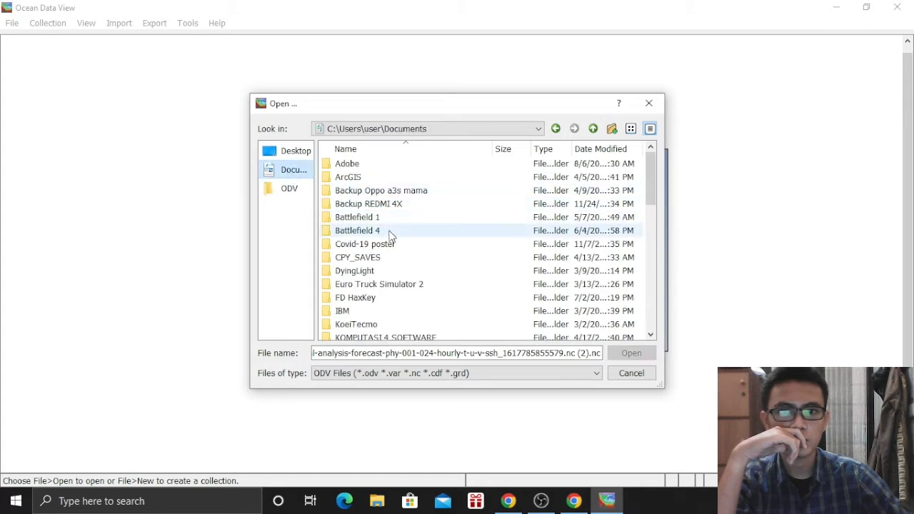
Open the (7).nc NetCDF file from the KOMPUTASI 4 SOFTWARE folder
scroll(385, 235, down, 9)
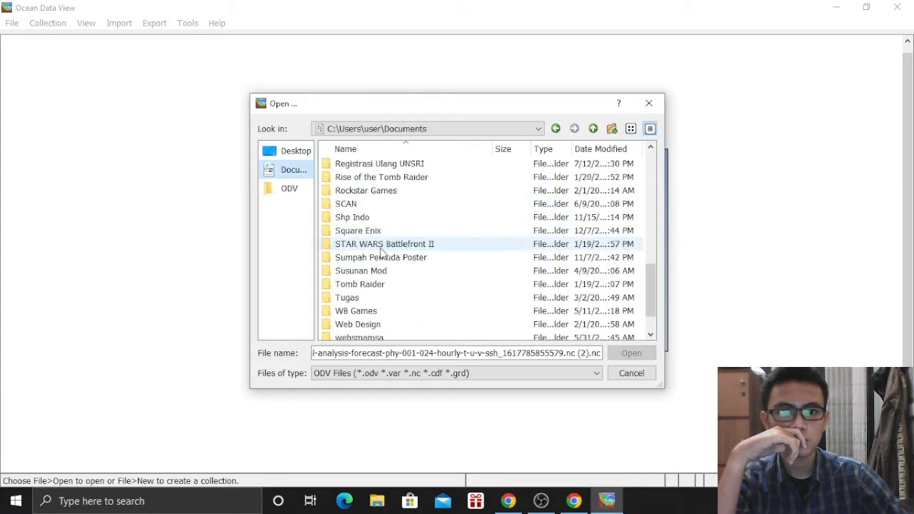
scroll(383, 250, down, 1)
scroll(385, 257, up, 9)
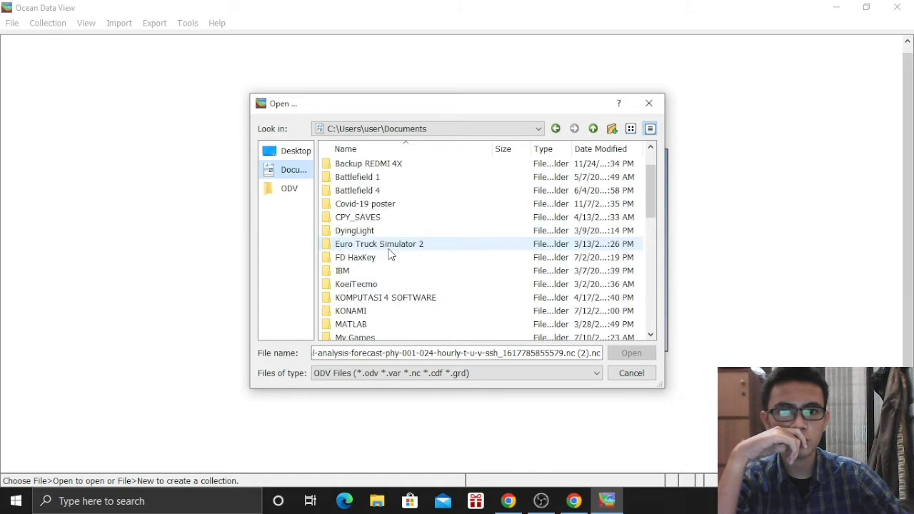
double_click(396, 298)
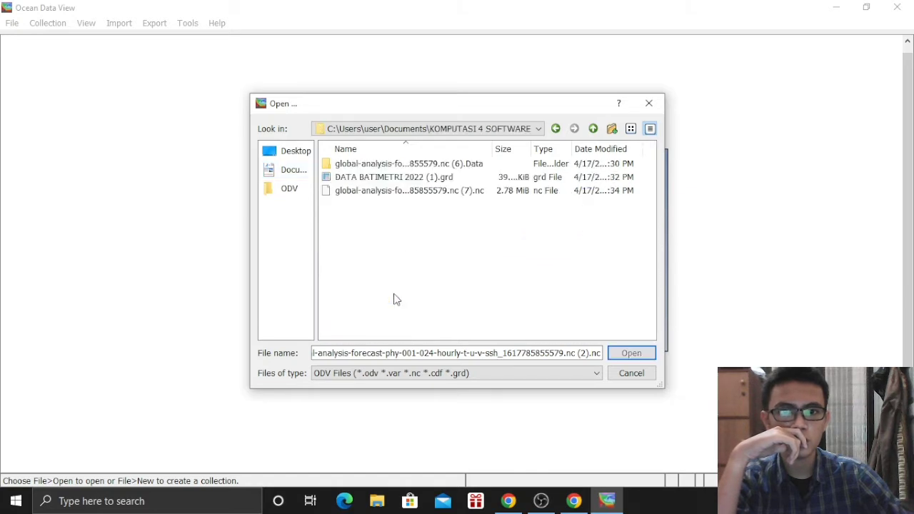
click(372, 193)
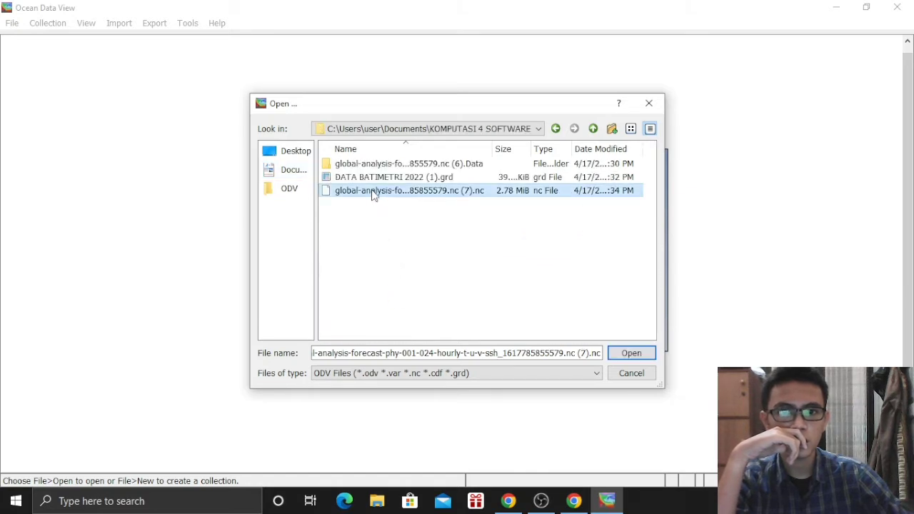
click(631, 353)
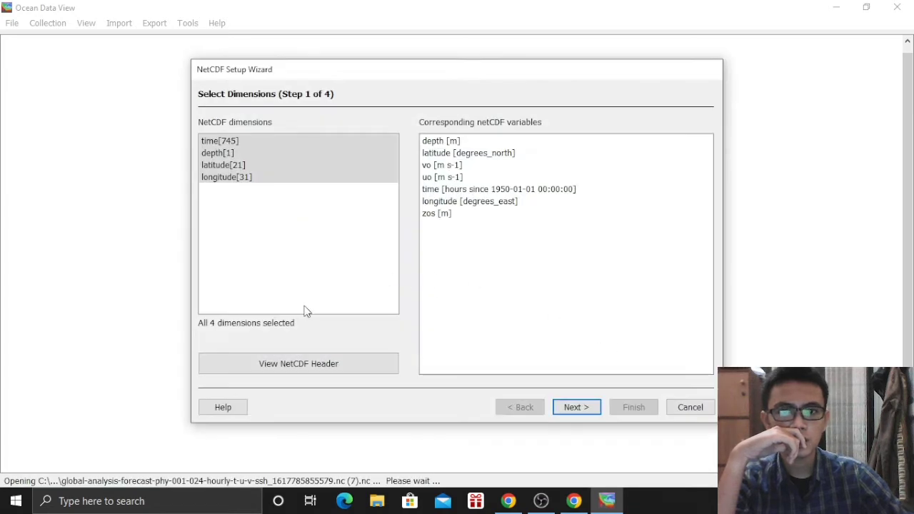
Link the file's longitude and latitude variables to the Longitude and Latitude meta variables
click(576, 406)
click(237, 157)
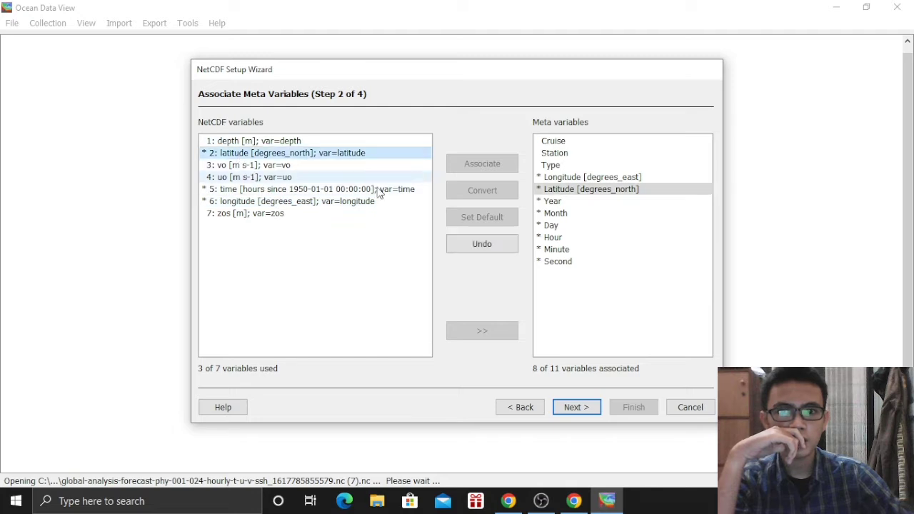
click(457, 242)
click(259, 202)
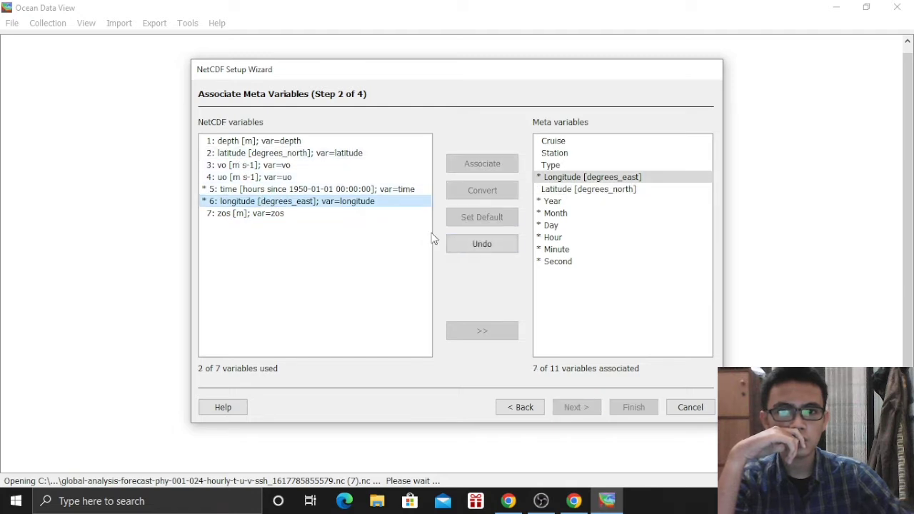
click(469, 244)
click(571, 178)
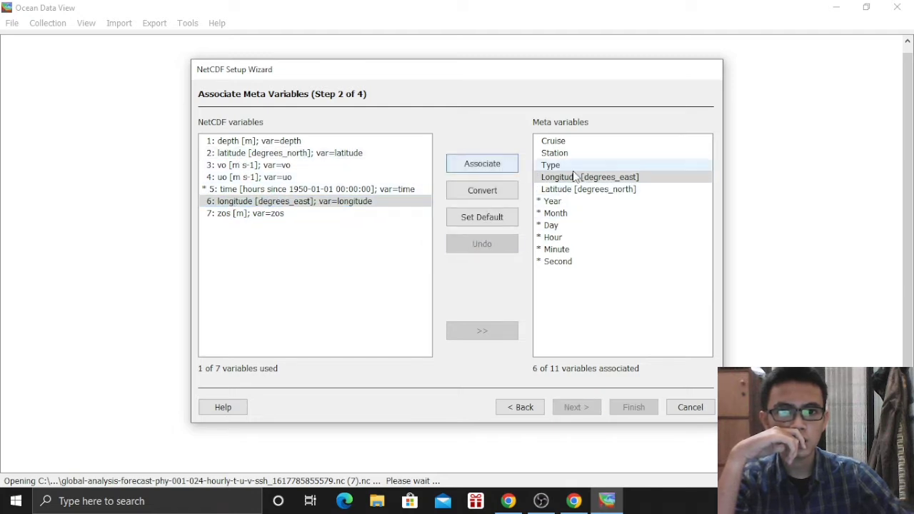
click(509, 162)
click(563, 190)
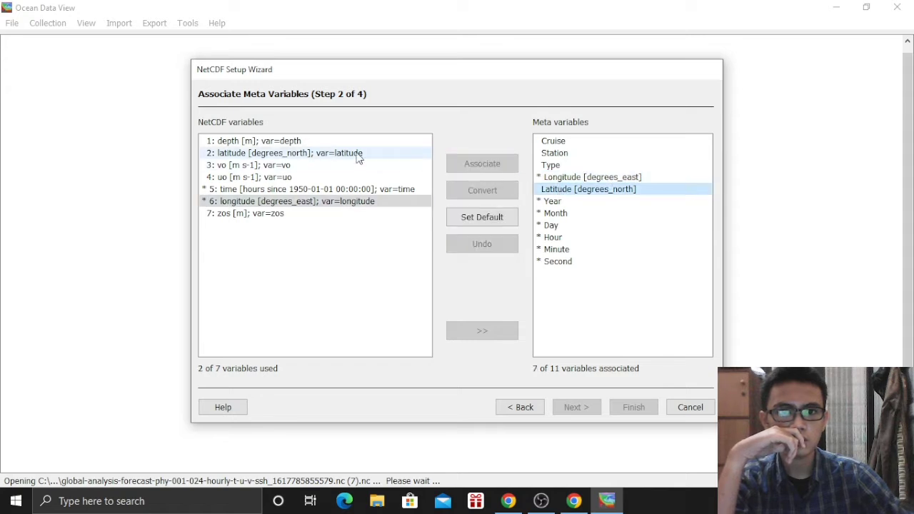
click(278, 155)
click(509, 165)
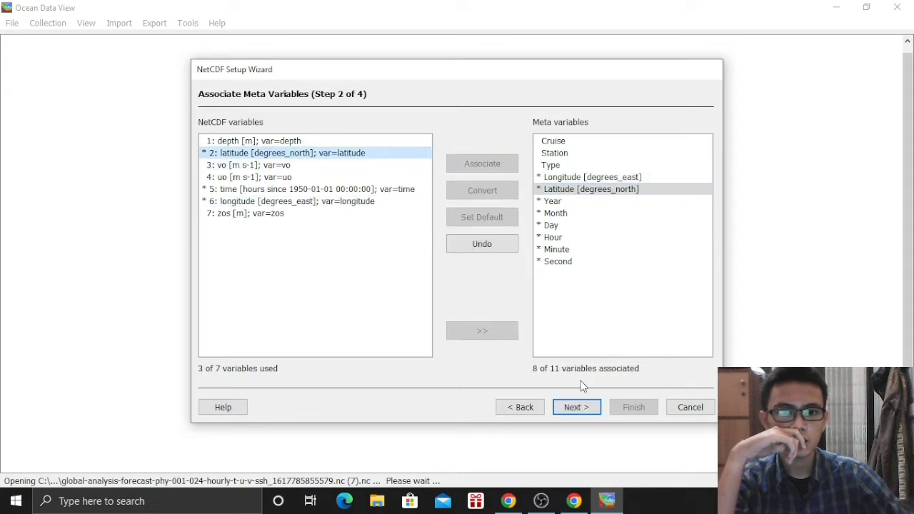
Choose a dummy primary variable and finish the NetCDF setup
click(575, 406)
click(492, 203)
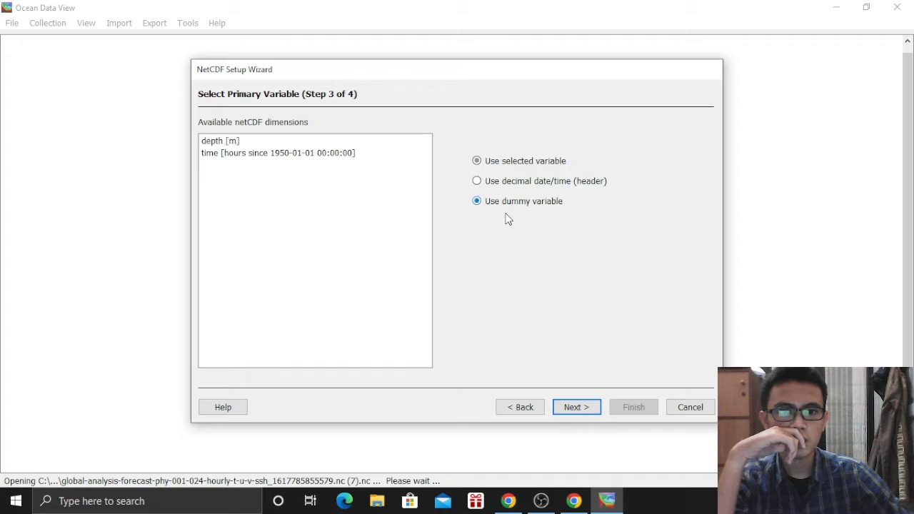
click(588, 406)
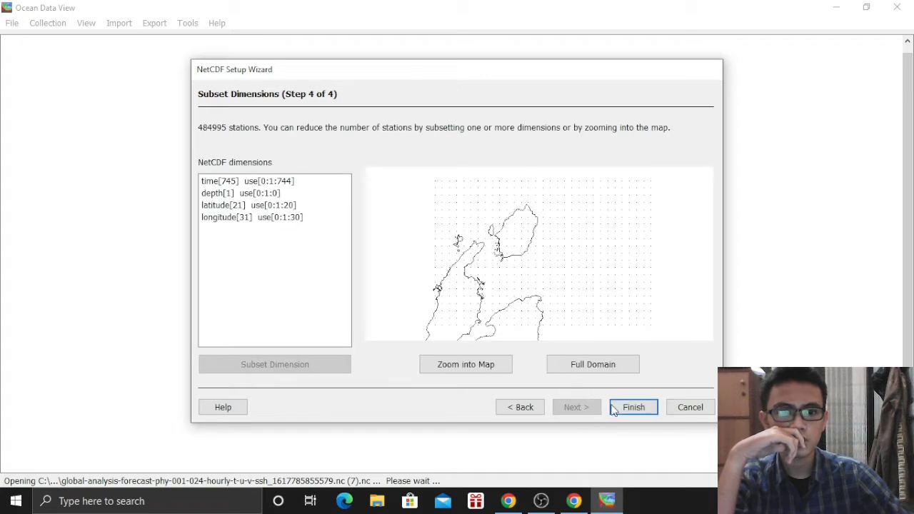
click(614, 408)
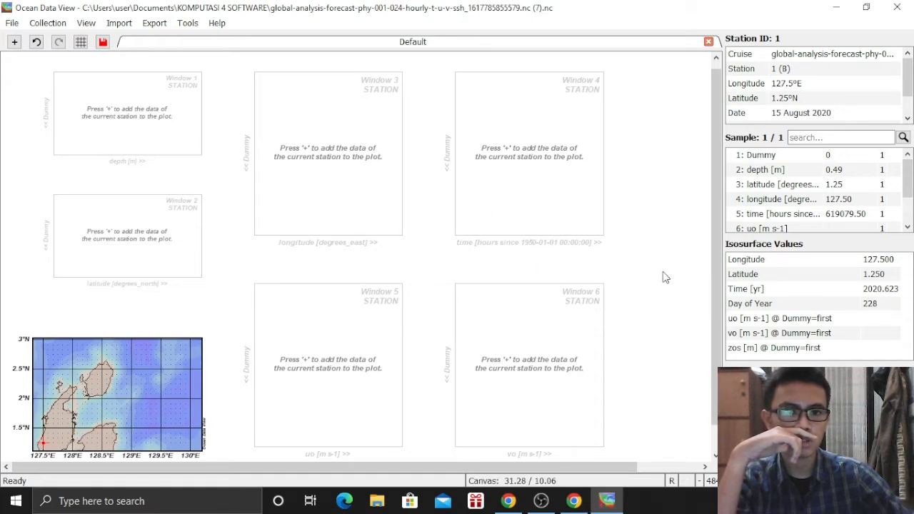
Apply the 1 SURFACE Window layout template, mapping uo [m s-1] as coloured dots
right_click(669, 297)
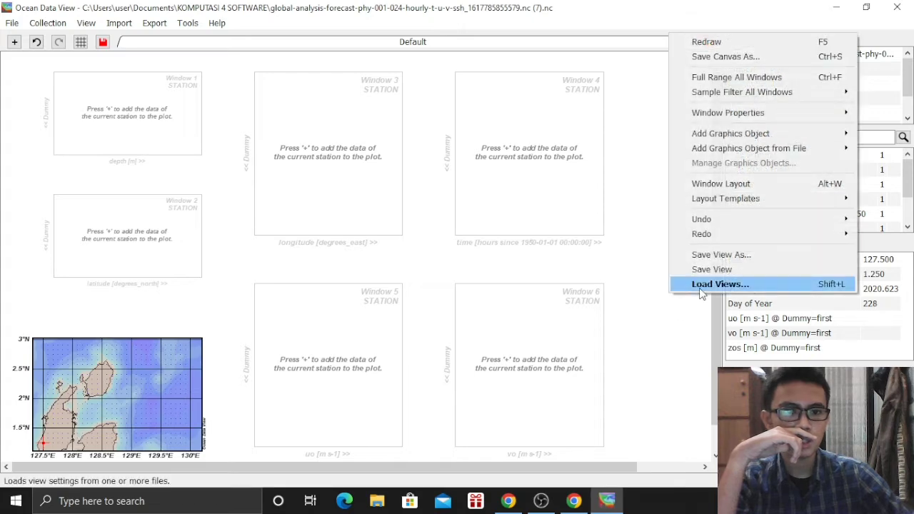
right_click(651, 280)
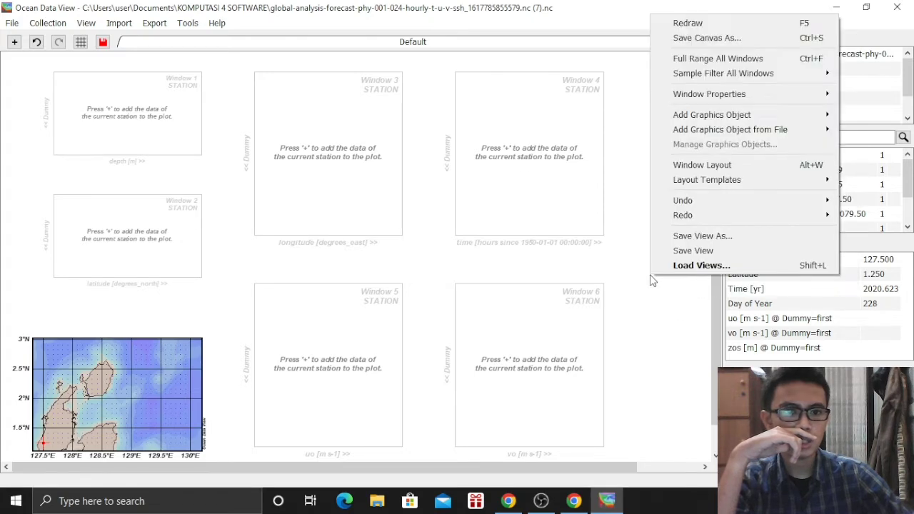
click(616, 260)
right_click(638, 323)
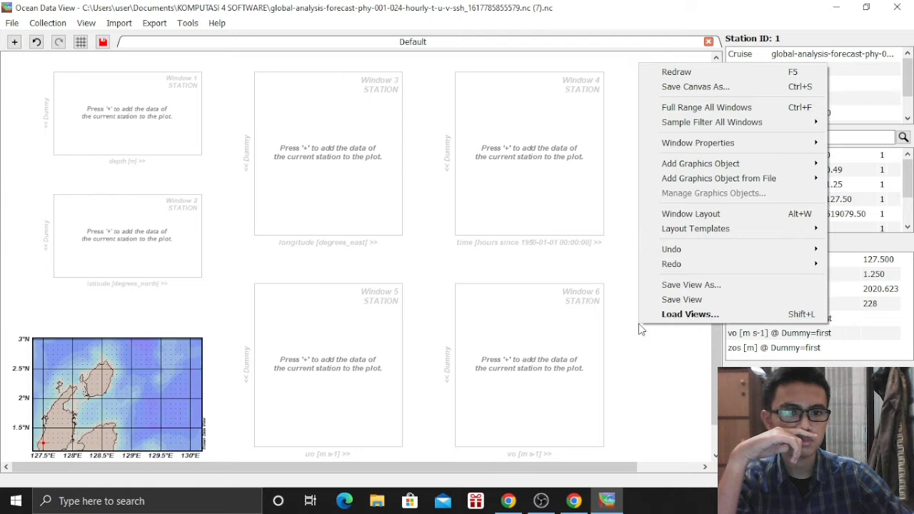
mouse_move(678, 232)
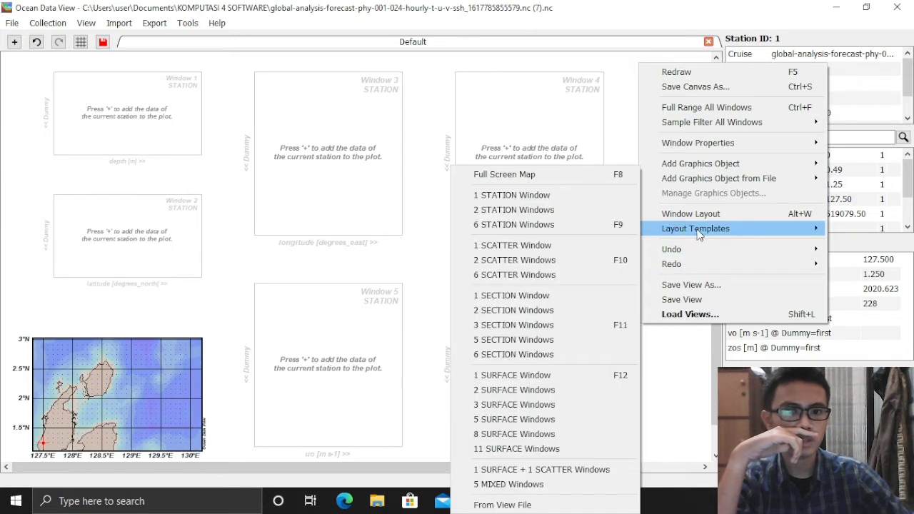
click(508, 371)
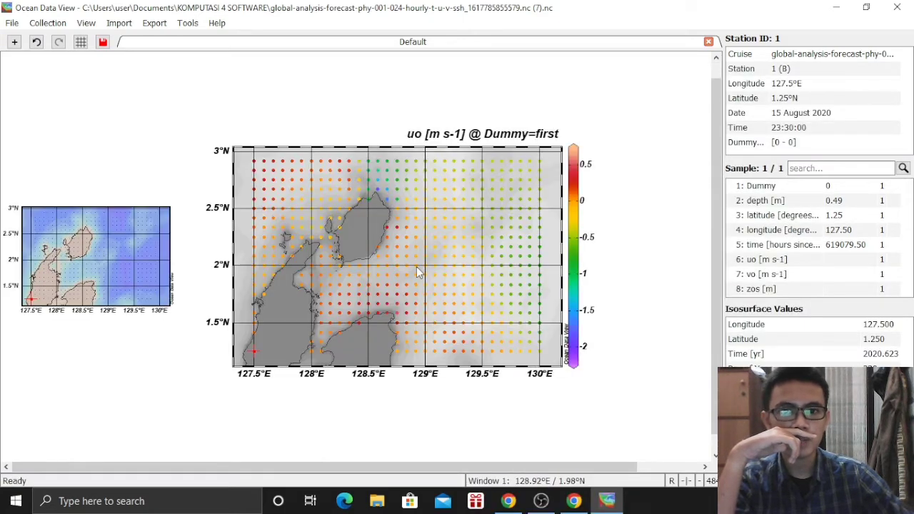
Set the map's display style to Arrows with uo as X and vo as Y components
right_click(416, 266)
click(451, 288)
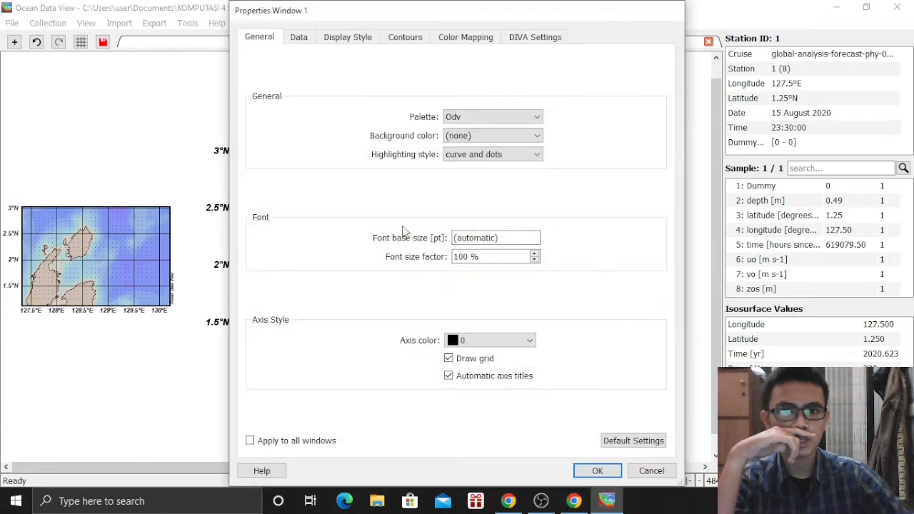
click(347, 37)
click(346, 105)
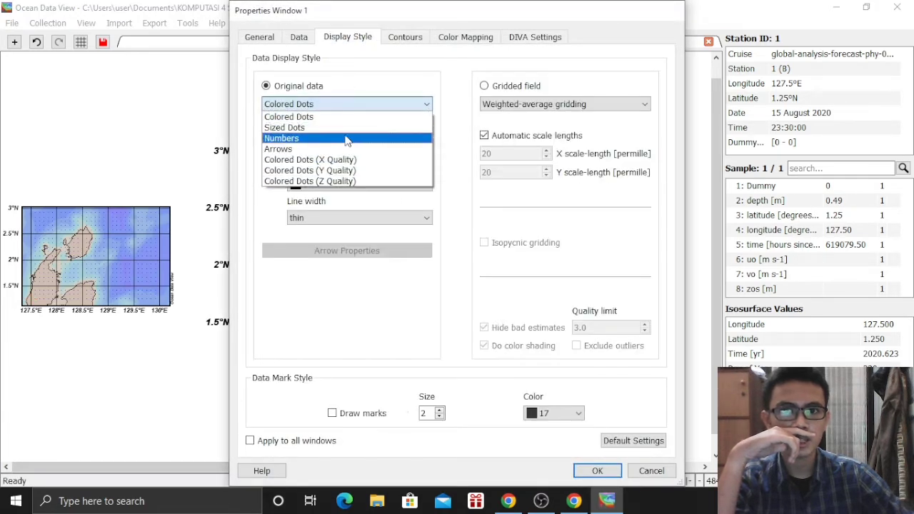
click(343, 149)
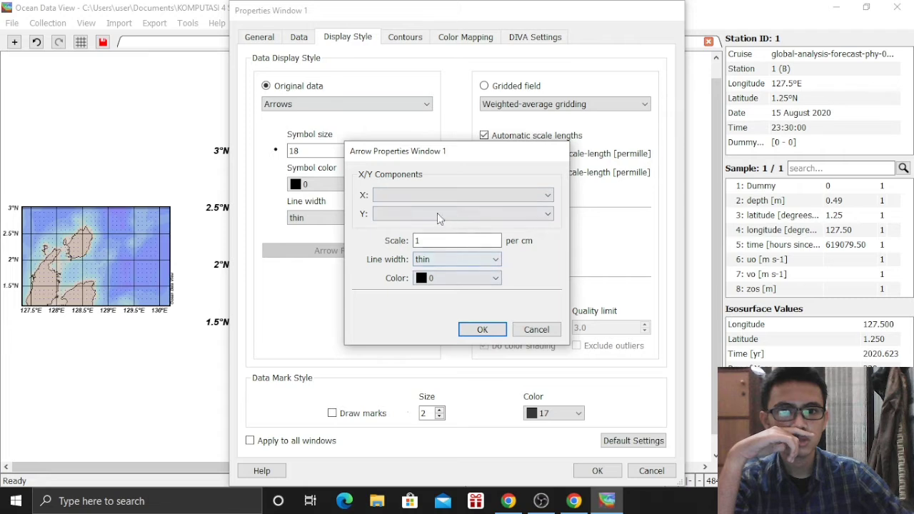
click(457, 195)
click(428, 248)
click(413, 213)
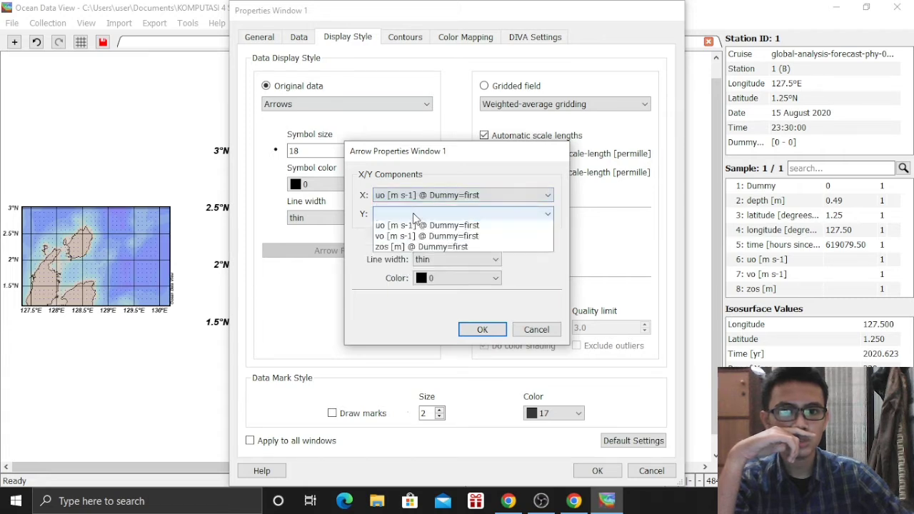
click(428, 284)
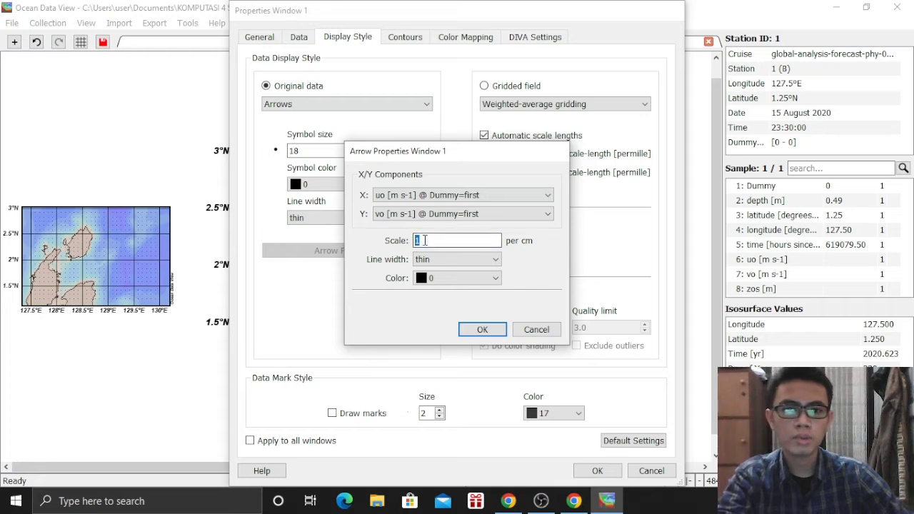
click(481, 329)
click(580, 468)
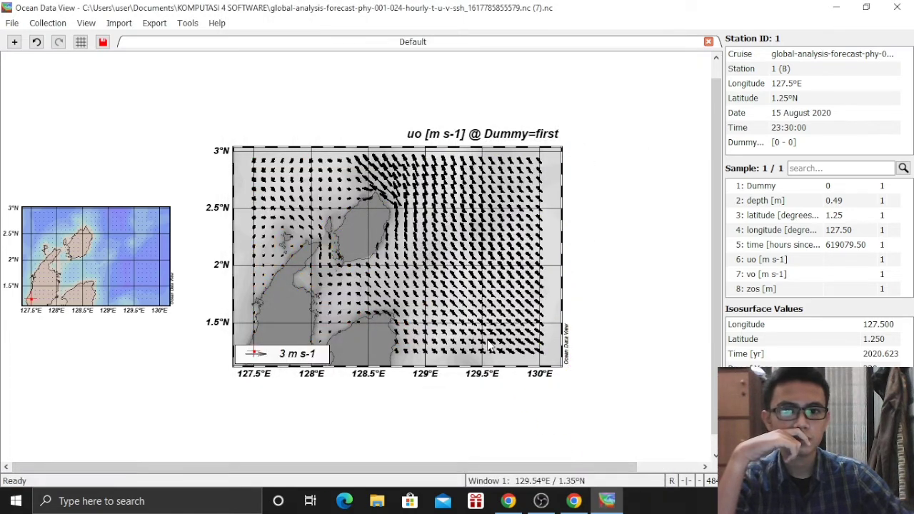
Open Extras > Animation > Isosurface for the arrow map, proposing 100 frames
right_click(498, 259)
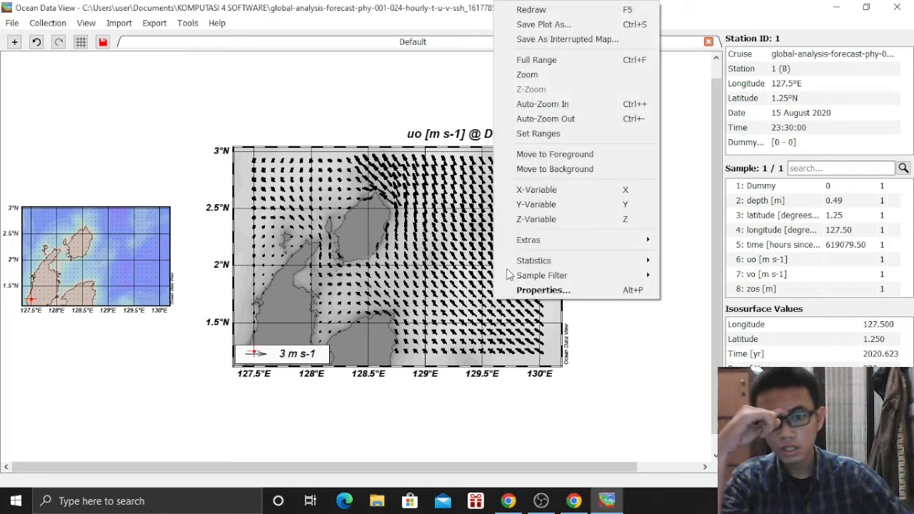
right_click(601, 322)
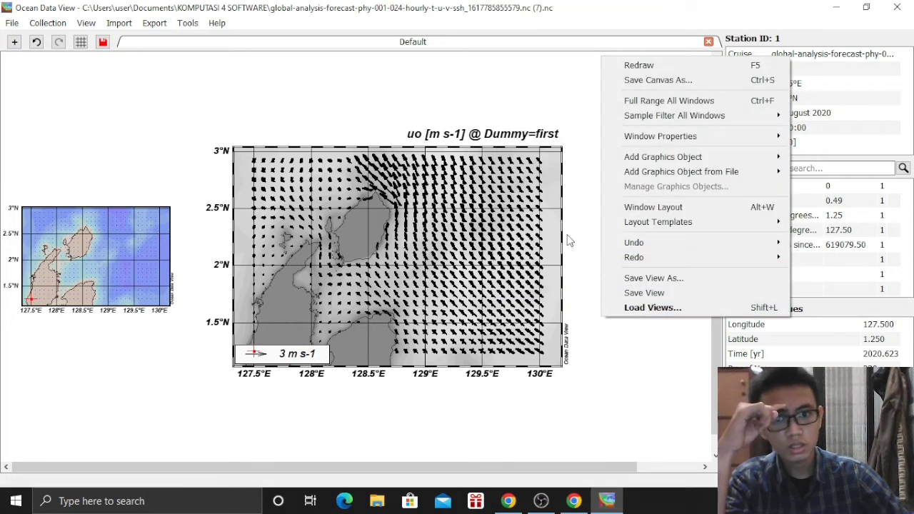
right_click(519, 244)
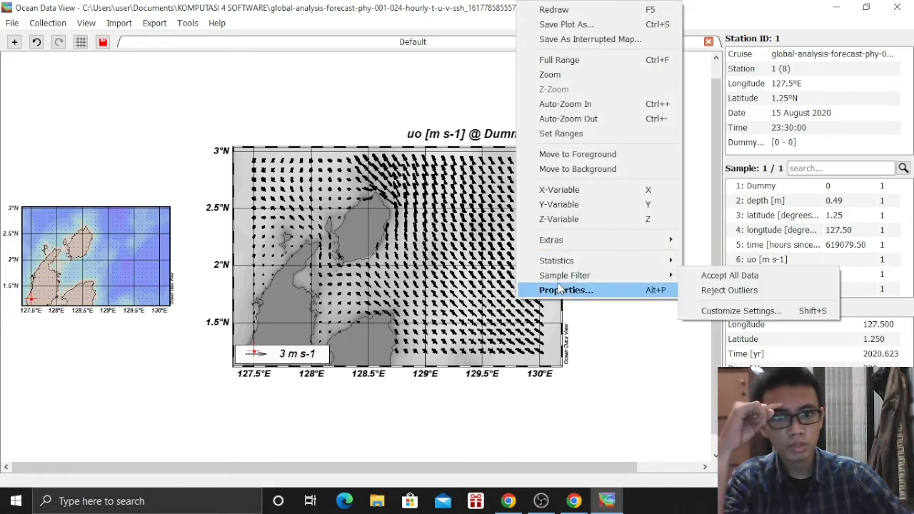
mouse_move(555, 243)
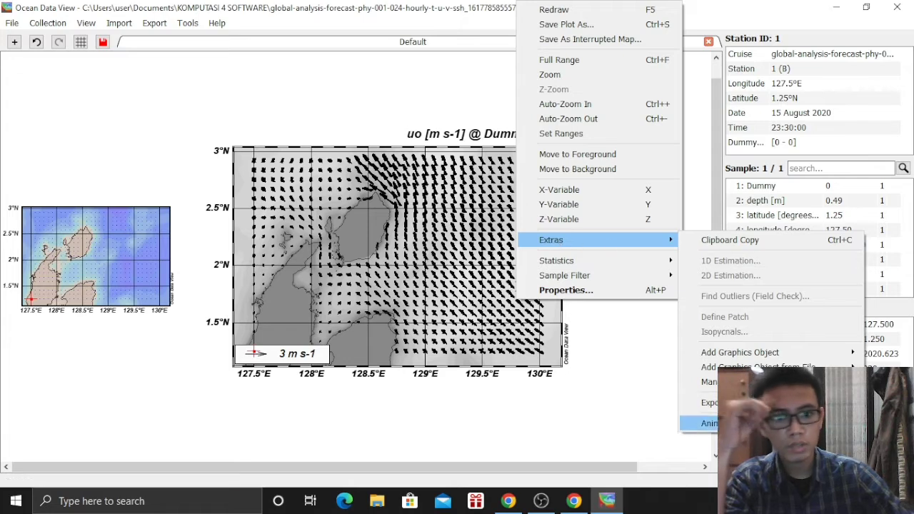
mouse_move(710, 423)
click(606, 464)
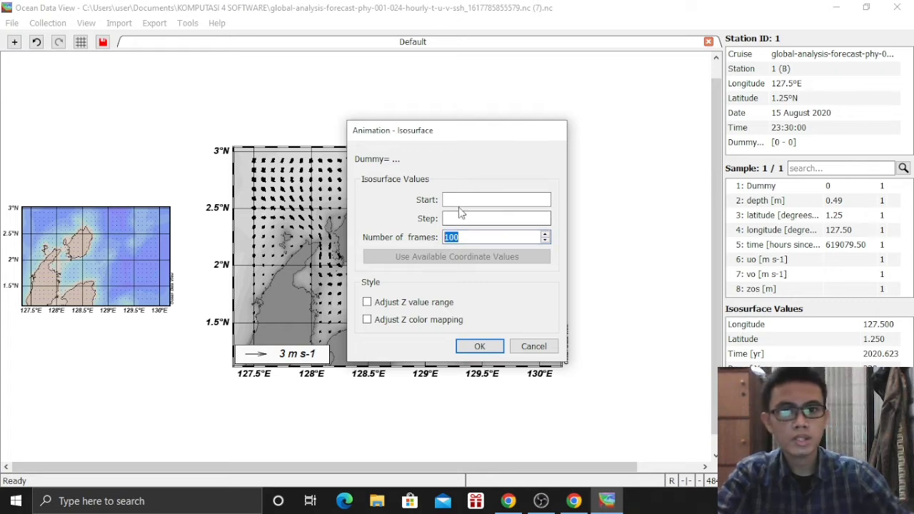
Save the 20-frame animation as 'ODV Animation.gif' in Documents and acknowledge the confirmation
text(20)
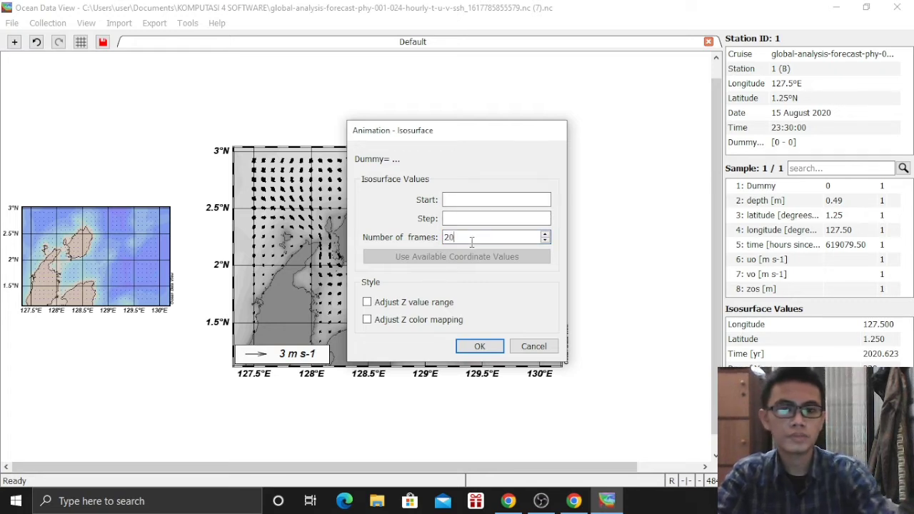
click(480, 346)
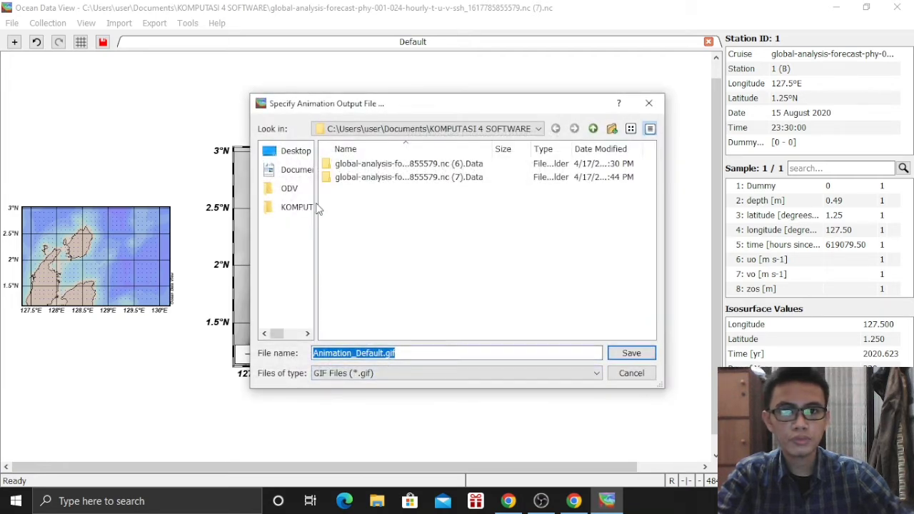
click(289, 170)
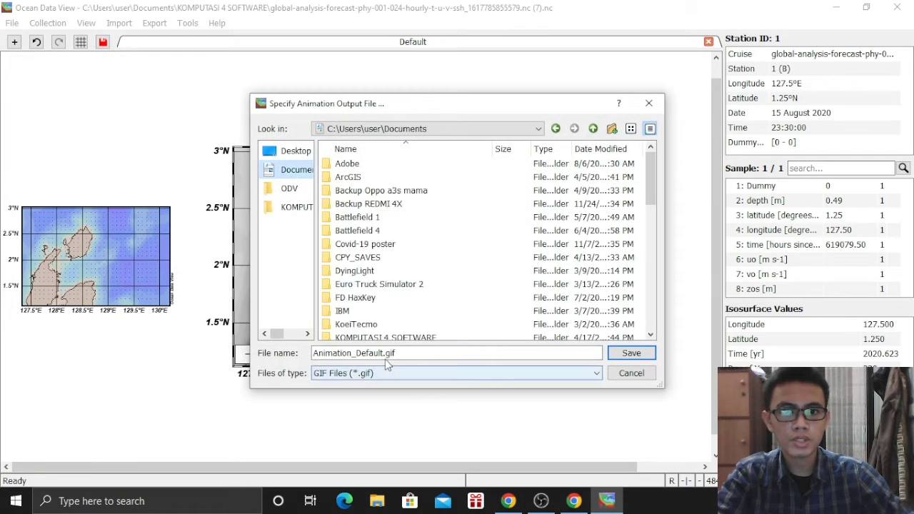
drag(381, 353, 364, 355)
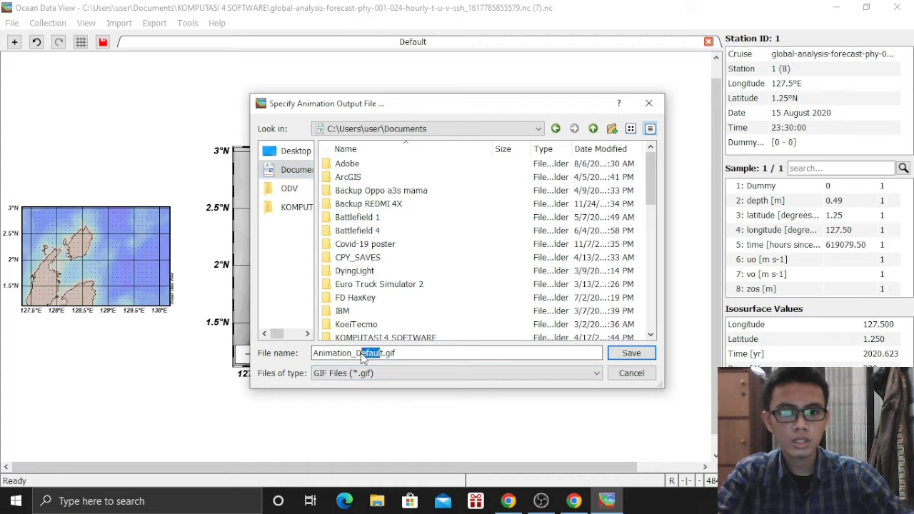
key(BackSpace)
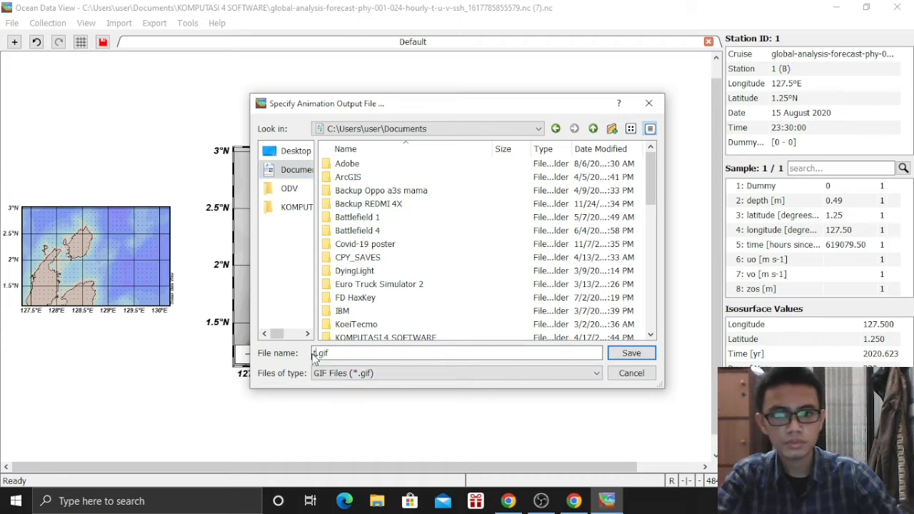
text(ODV ANimat)
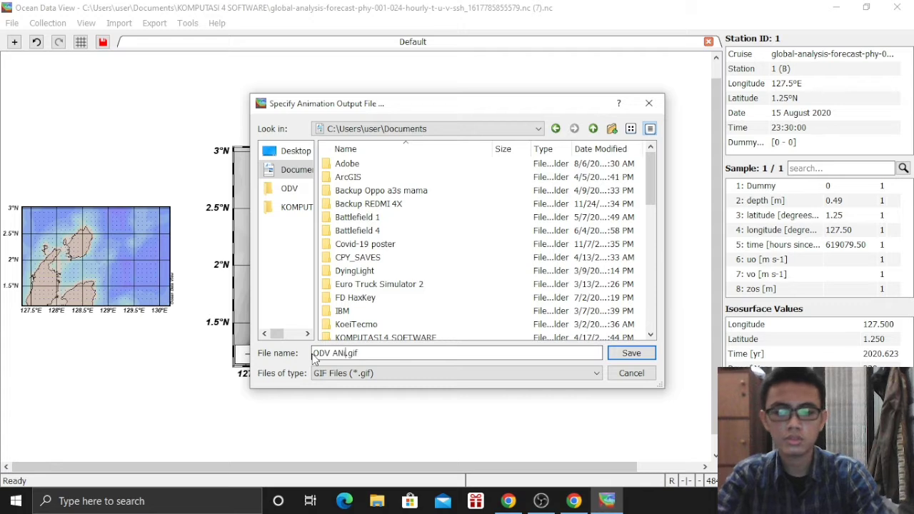
text(ion)
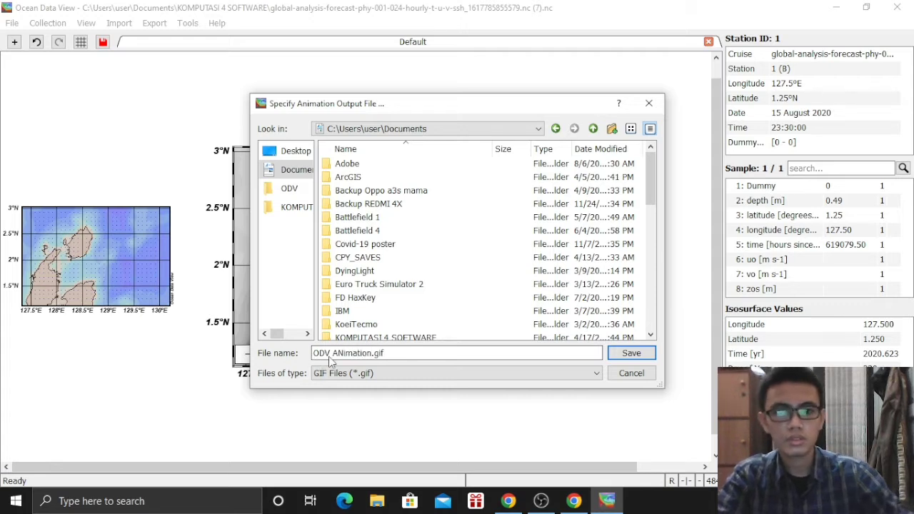
click(347, 359)
key(BackSpace)
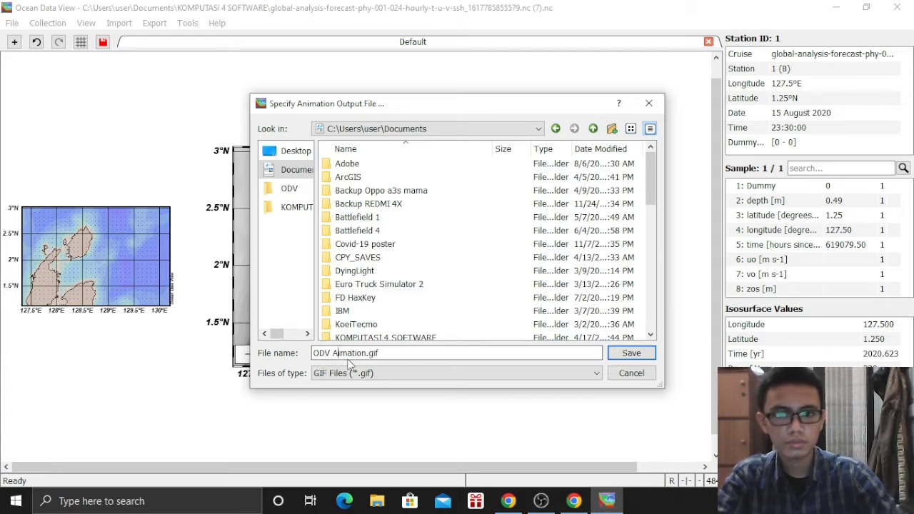
text(n)
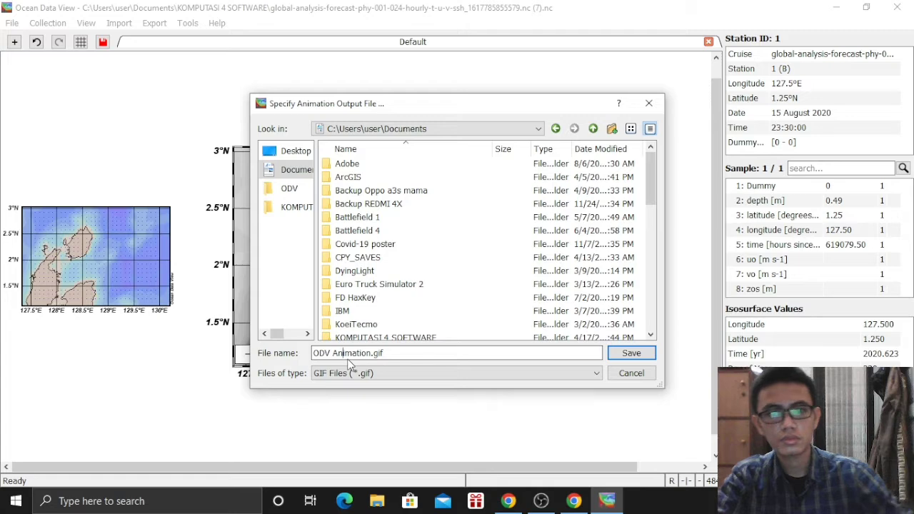
click(617, 351)
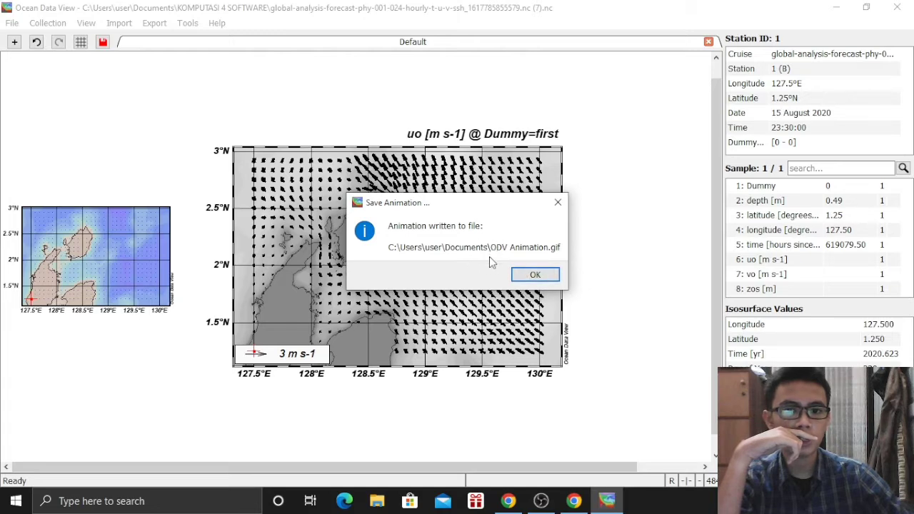
click(534, 274)
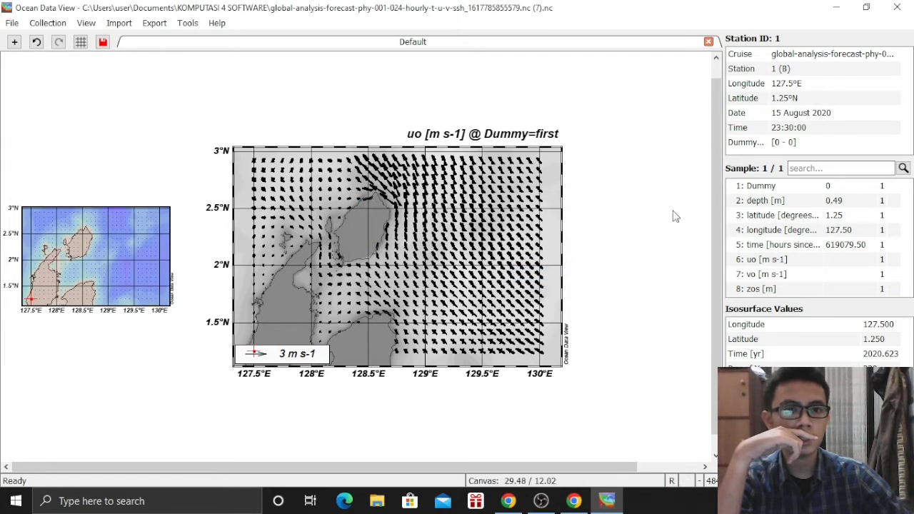
Close Ocean Data View and open ODV Animation.gif from the Documents folder to check it
click(896, 7)
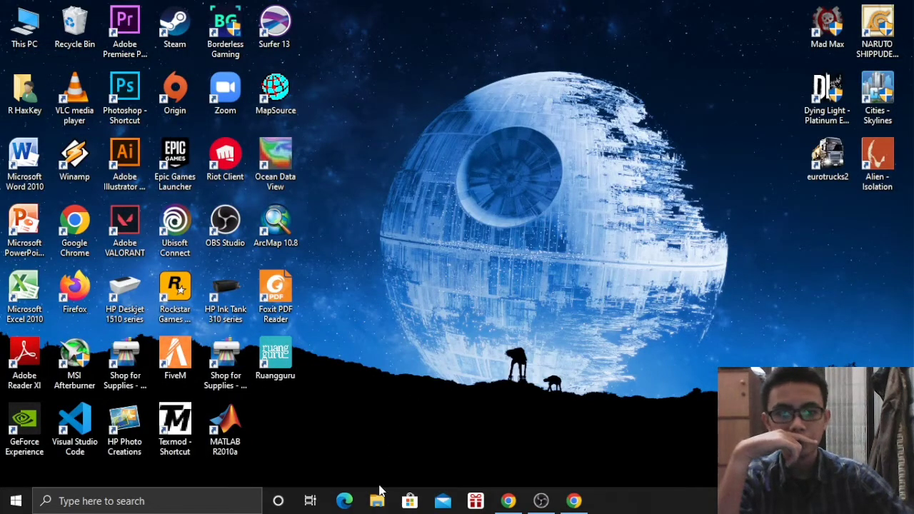
click(377, 499)
click(55, 173)
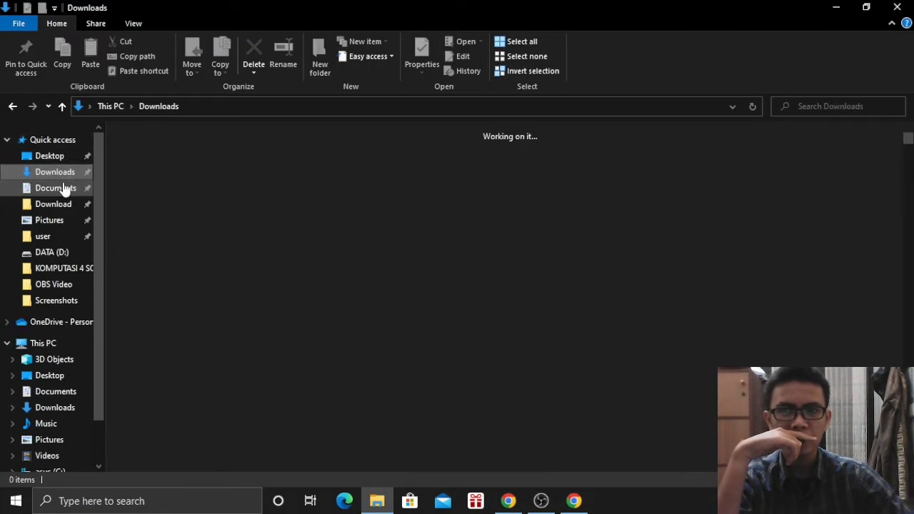
click(63, 188)
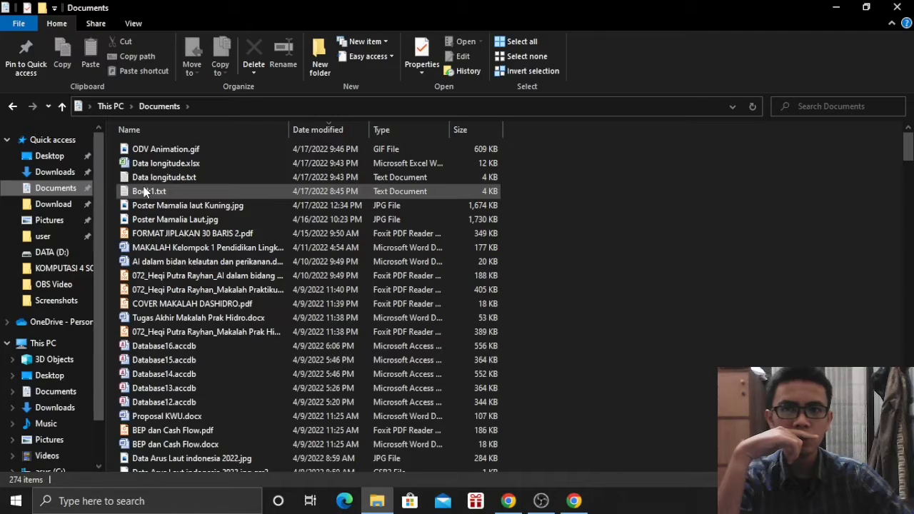
click(159, 150)
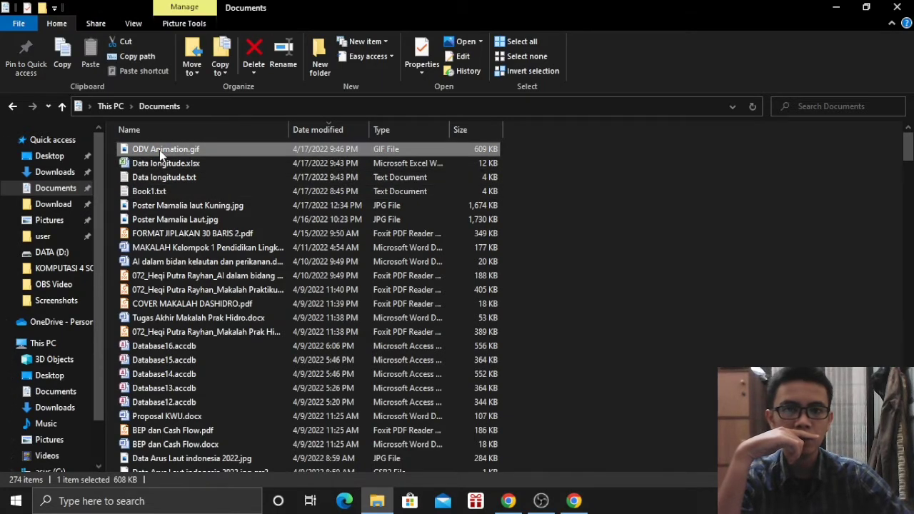
double_click(159, 150)
click(529, 448)
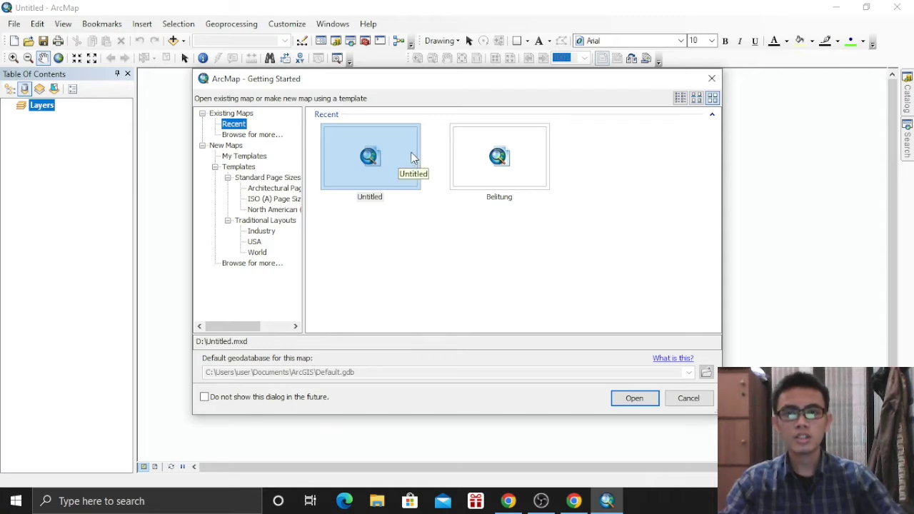
Start an empty map and add the IdKABU_2010.shp district shapefile
click(698, 397)
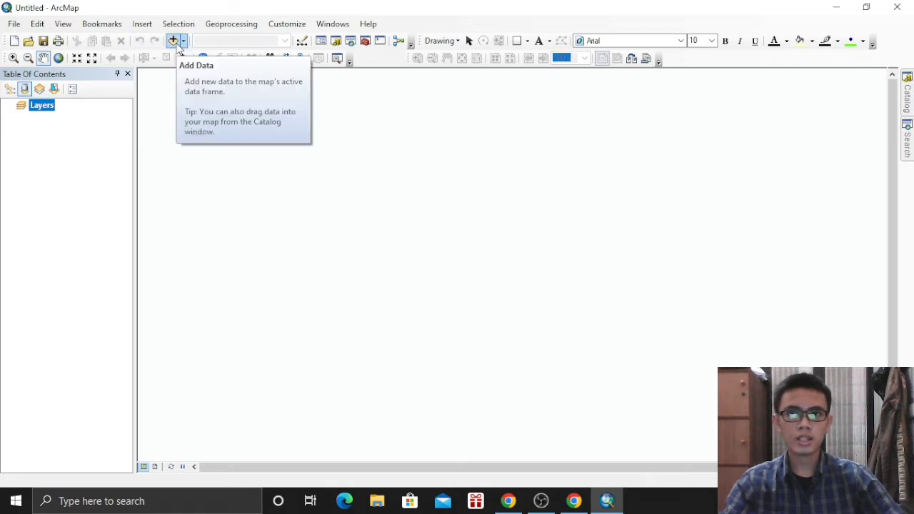
click(174, 41)
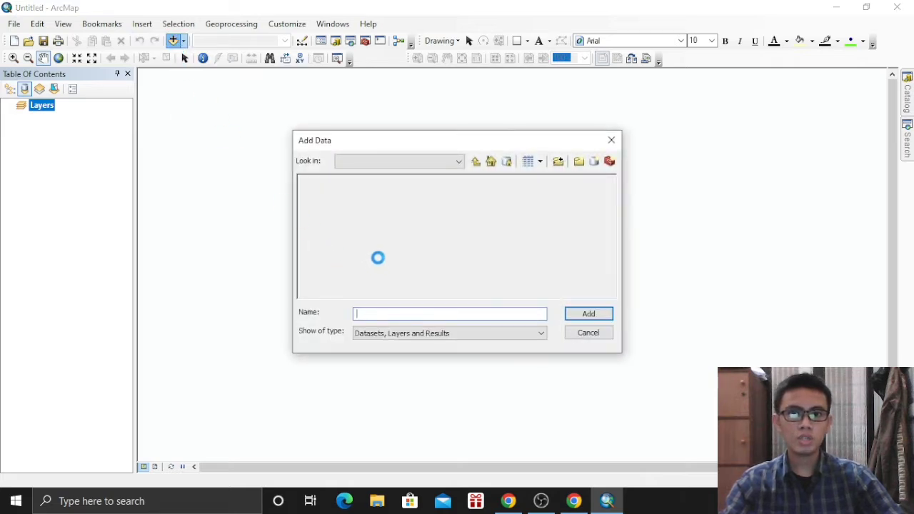
click(353, 205)
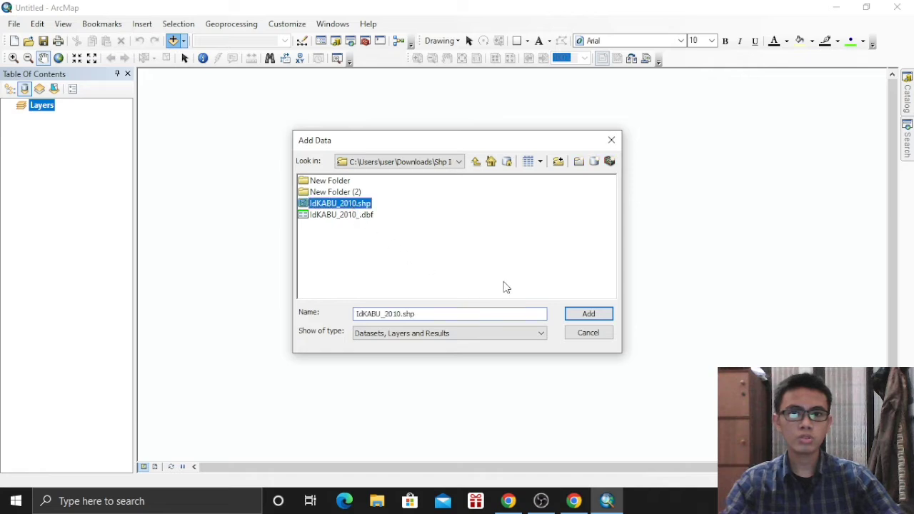
click(589, 314)
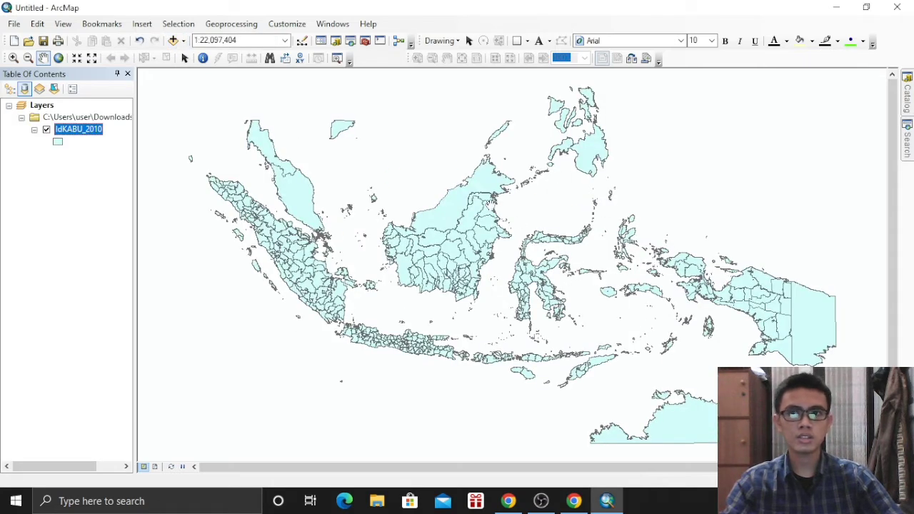
Open the Add XY Data tool from the File > Add Data menu
click(12, 25)
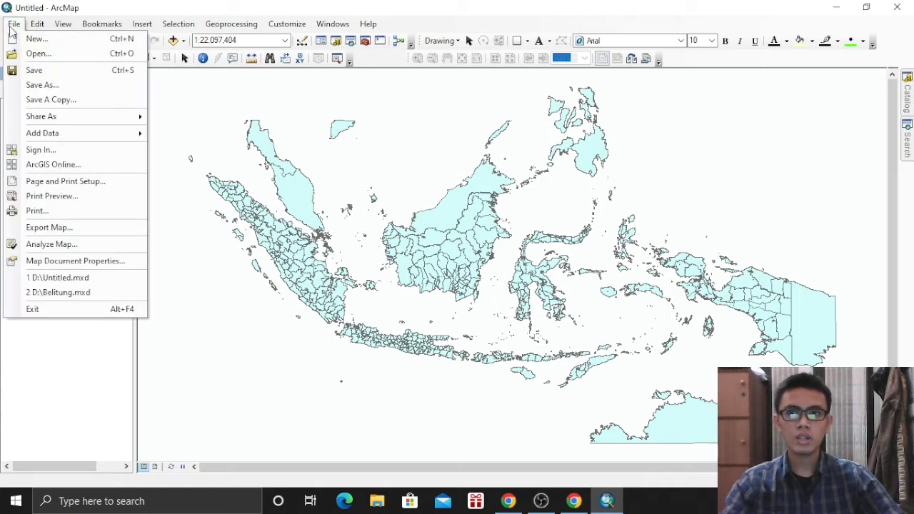
mouse_move(54, 138)
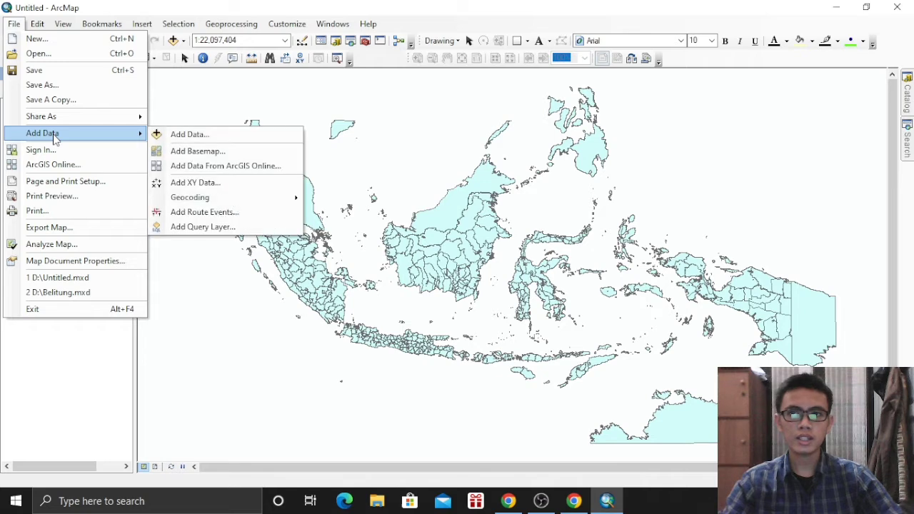
click(191, 184)
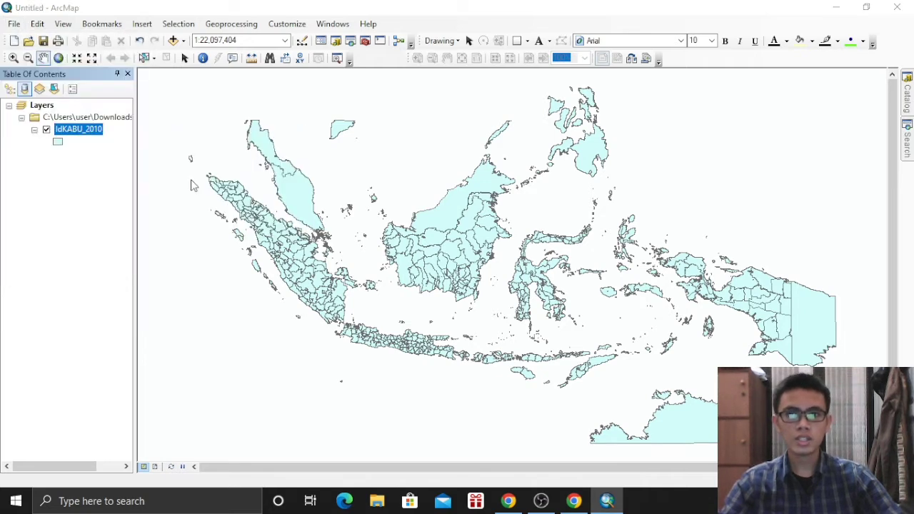
Choose beli (1).txt from the KOMPUTASI 4 SOFTWARE folder as the XY table
click(427, 170)
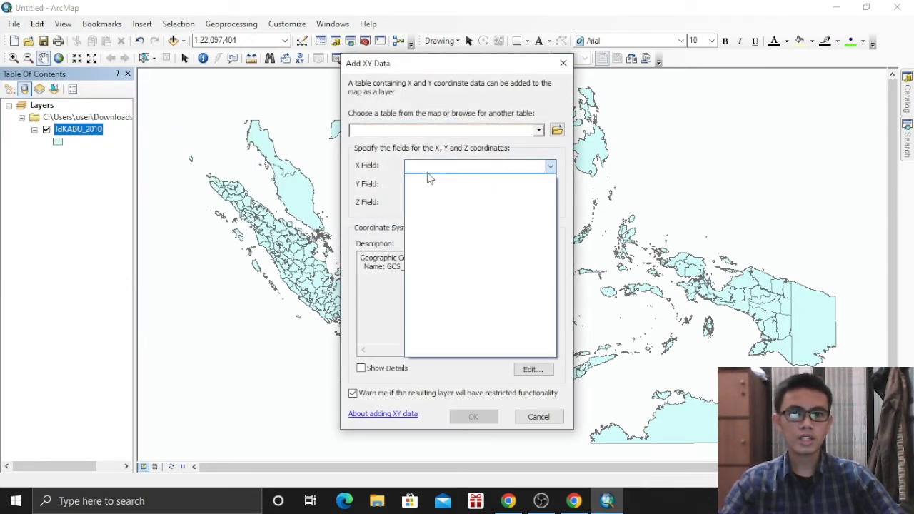
click(428, 175)
click(557, 130)
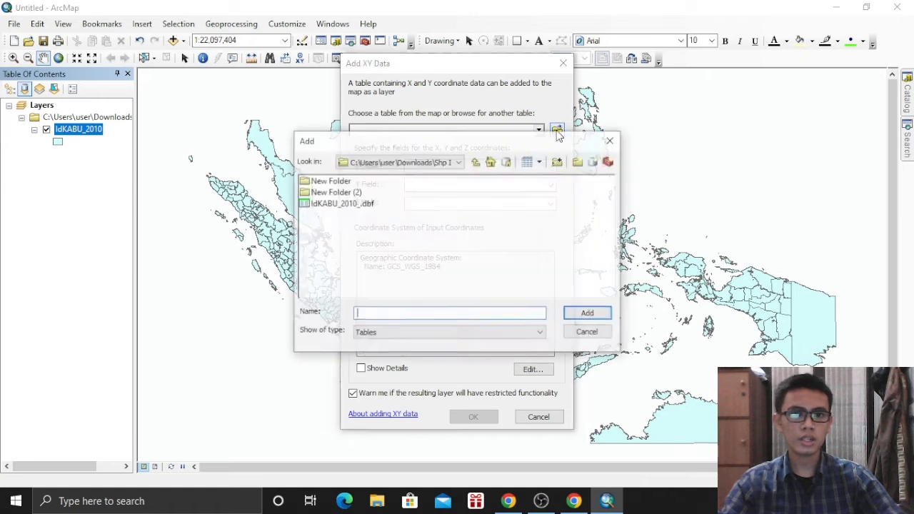
click(458, 161)
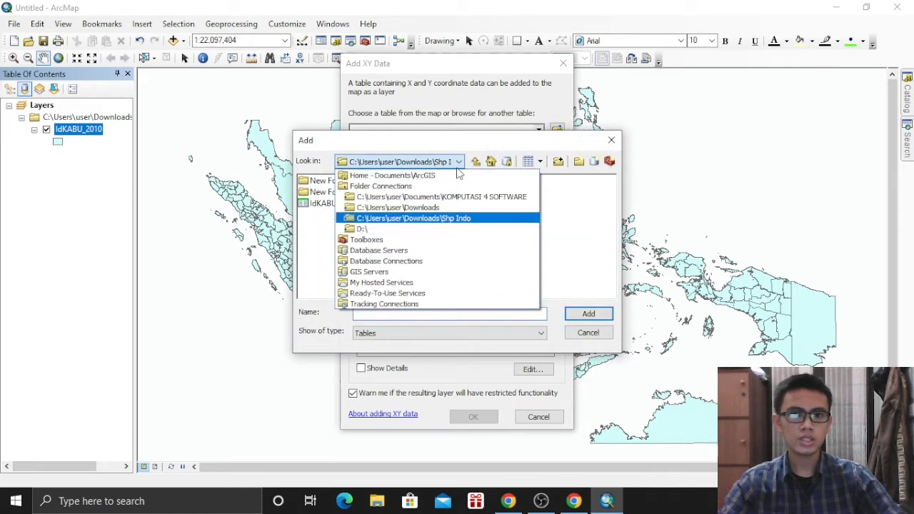
click(428, 196)
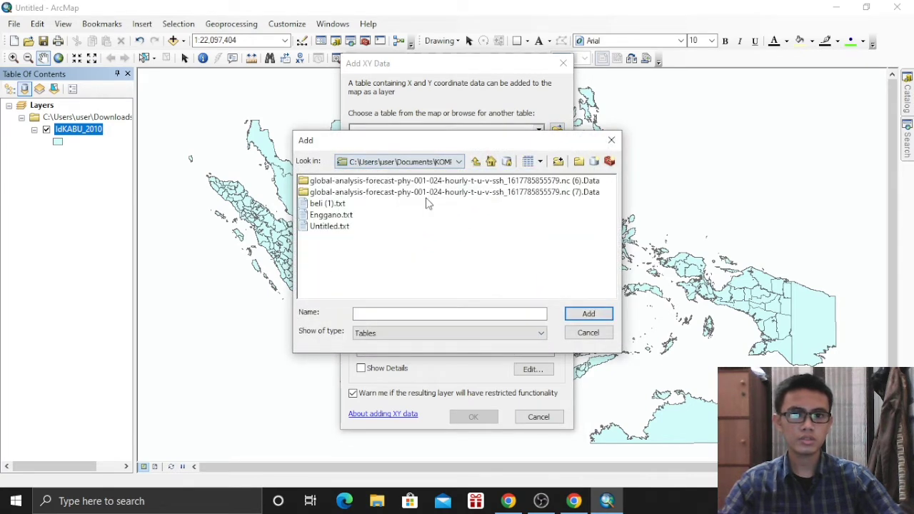
click(327, 204)
click(588, 314)
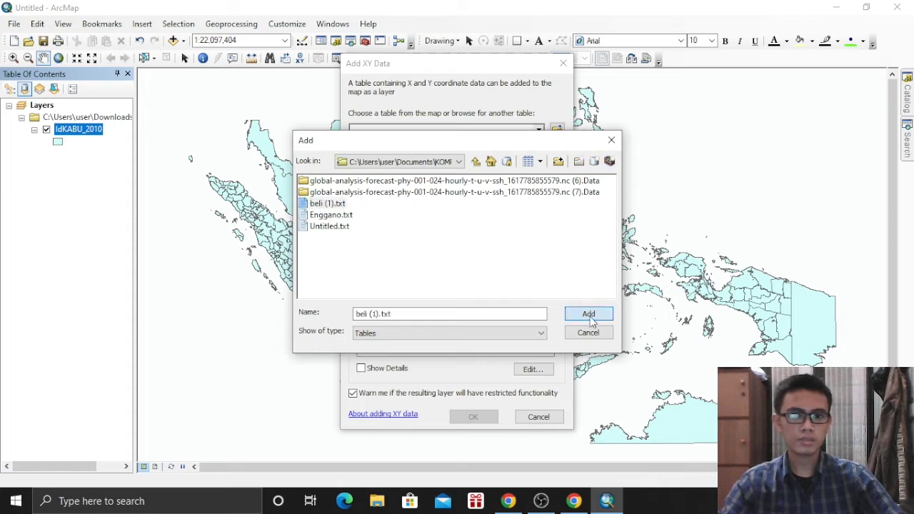
Use Longitude as X and Latitude as Y, then create the events layer
click(439, 167)
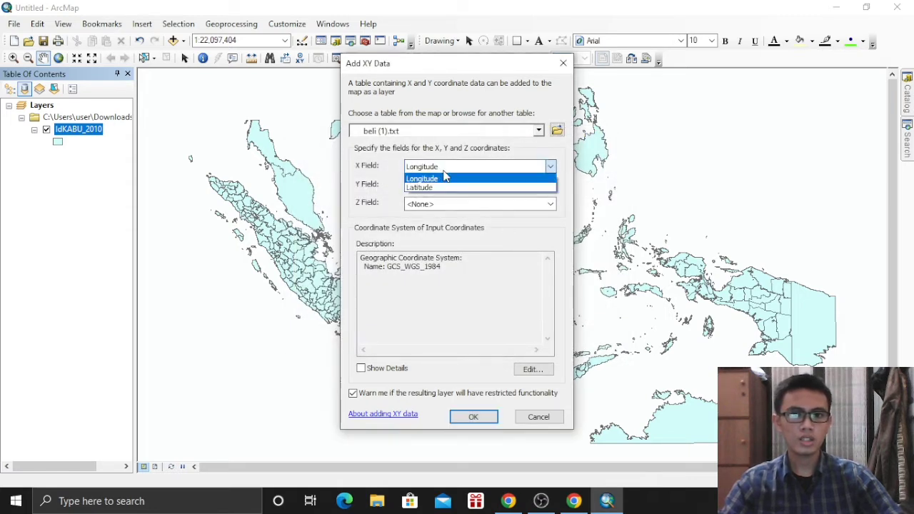
click(444, 177)
click(452, 186)
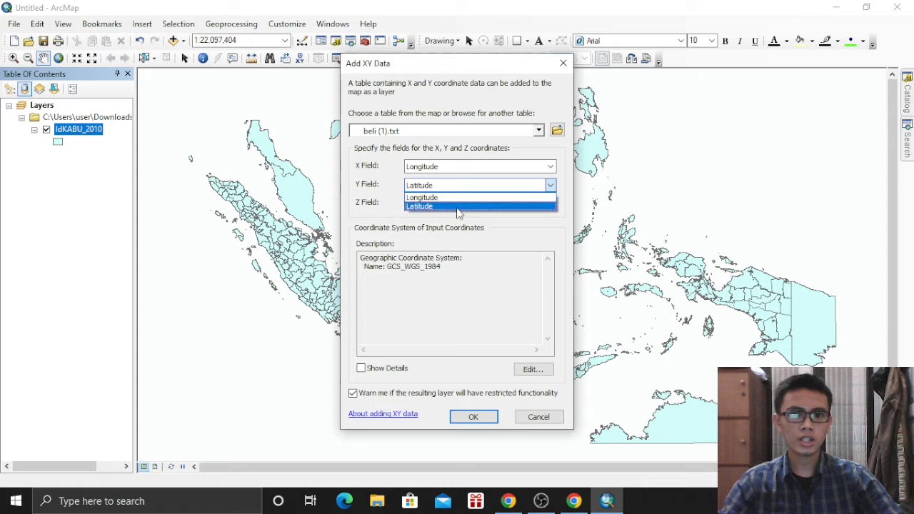
click(457, 207)
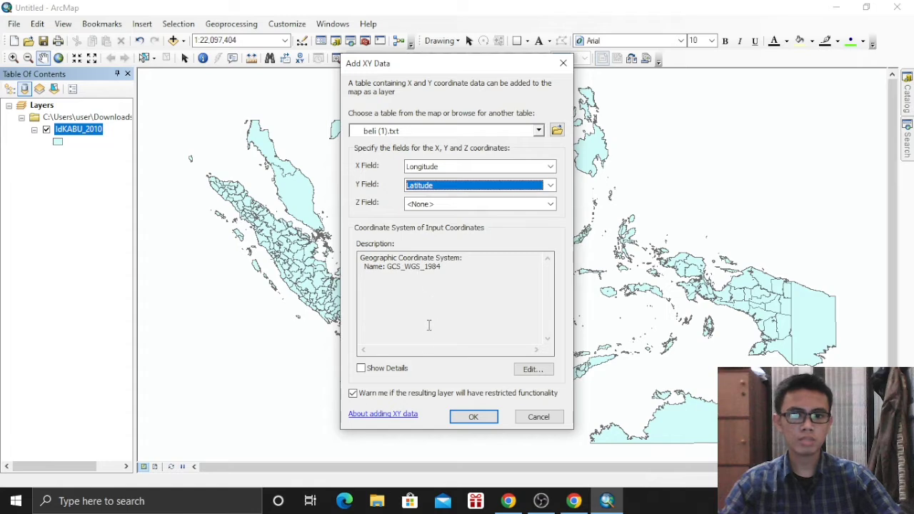
click(484, 423)
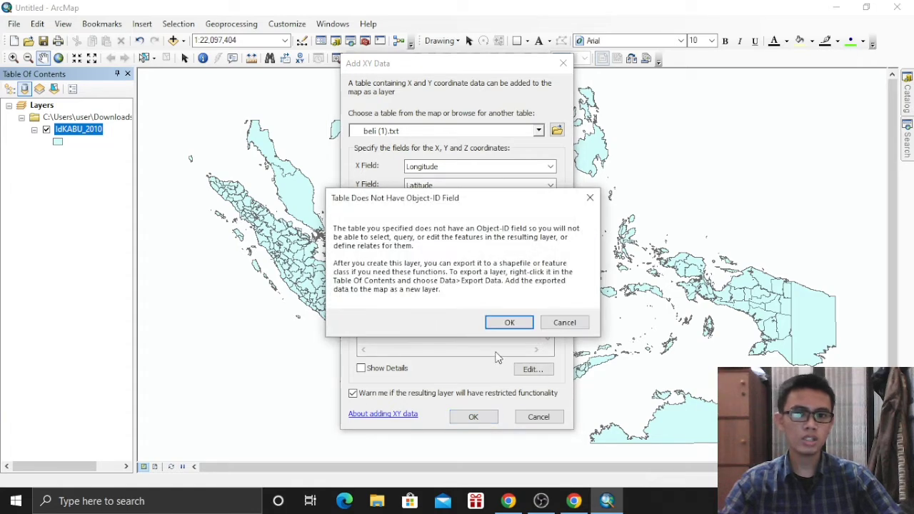
click(505, 323)
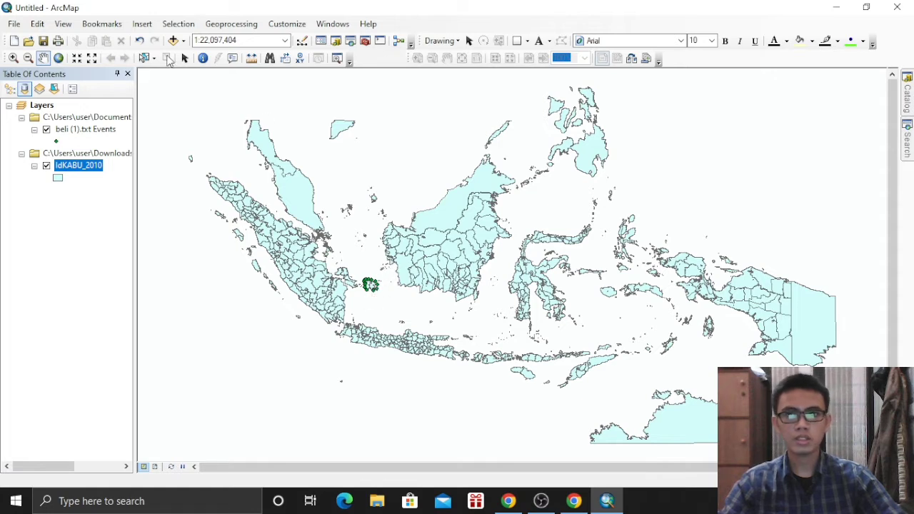
Zoom to 1:8,000,000 around the event points and bring up Page and Print Setup
click(17, 57)
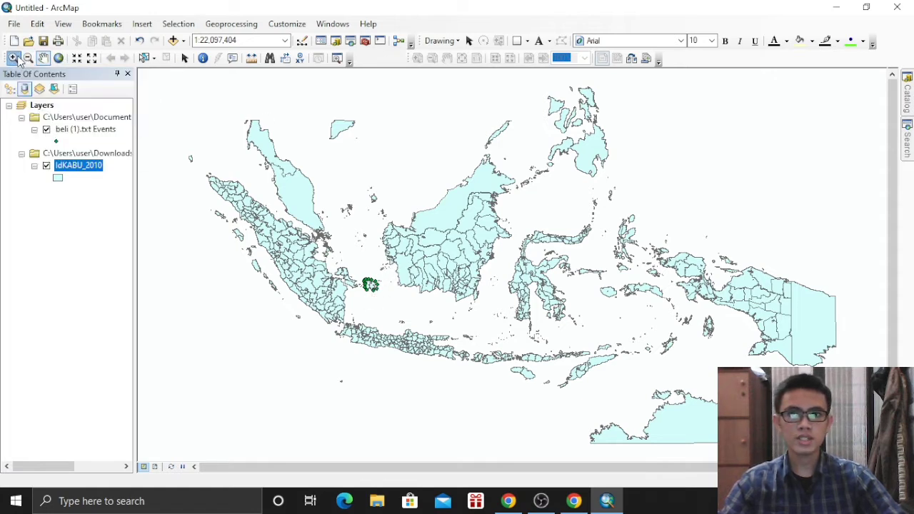
scroll(369, 284, down, 2)
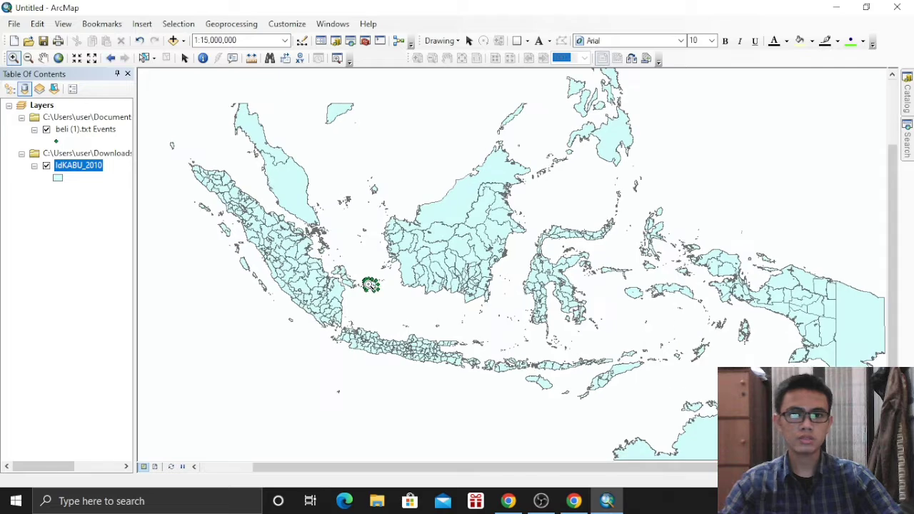
scroll(369, 284, down, 3)
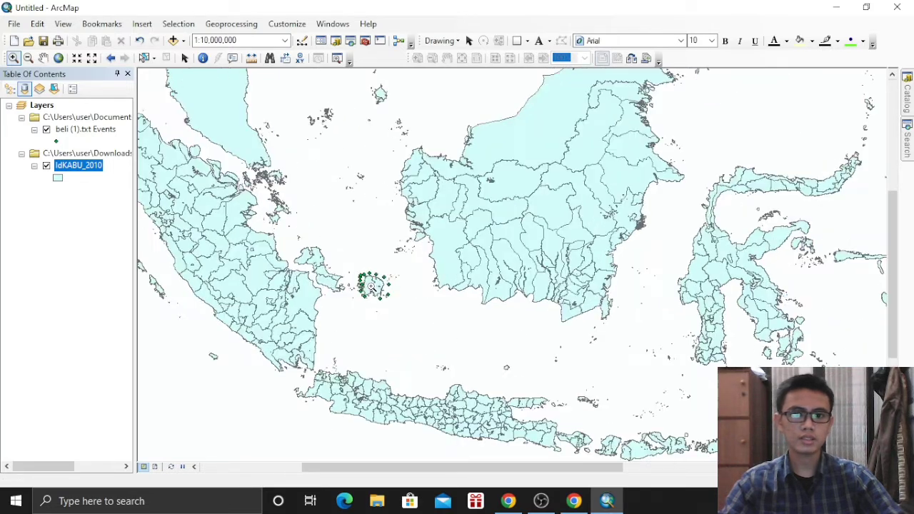
click(14, 23)
click(85, 183)
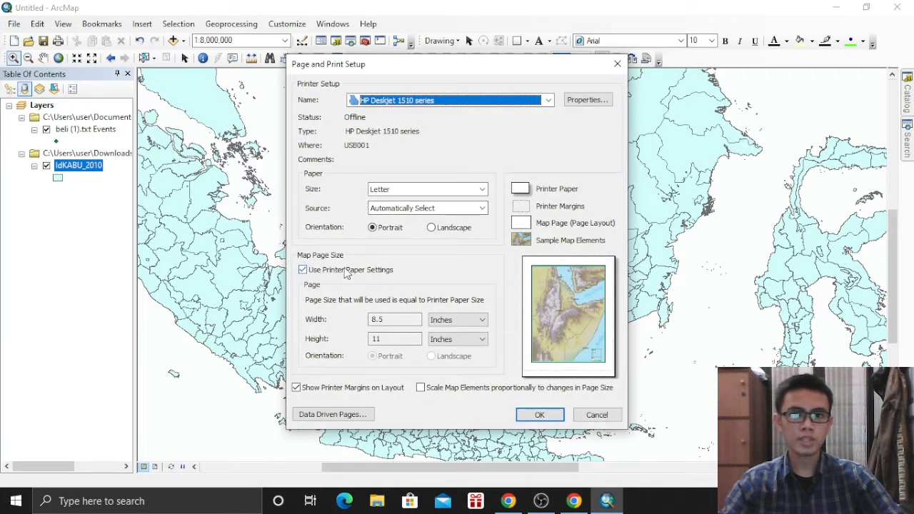
Replace printer paper with a custom 82.6 × 57.1 inch page size
click(329, 269)
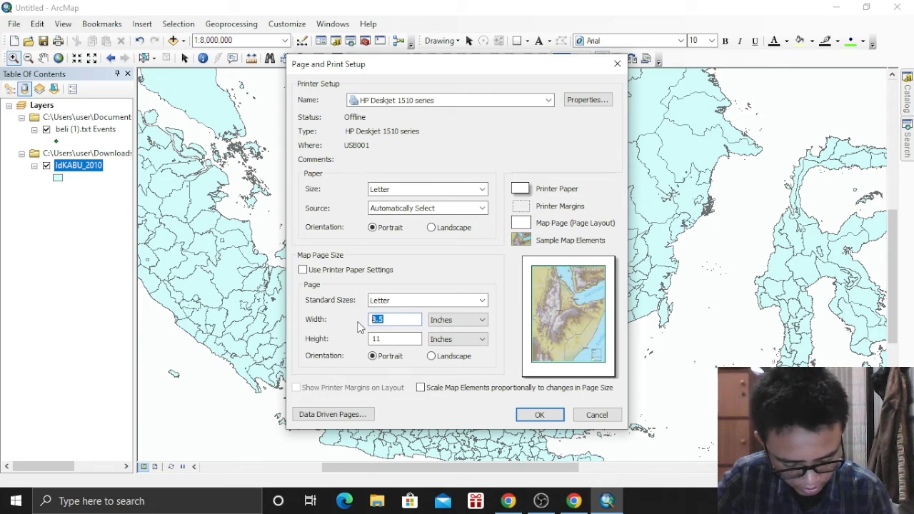
text(82)
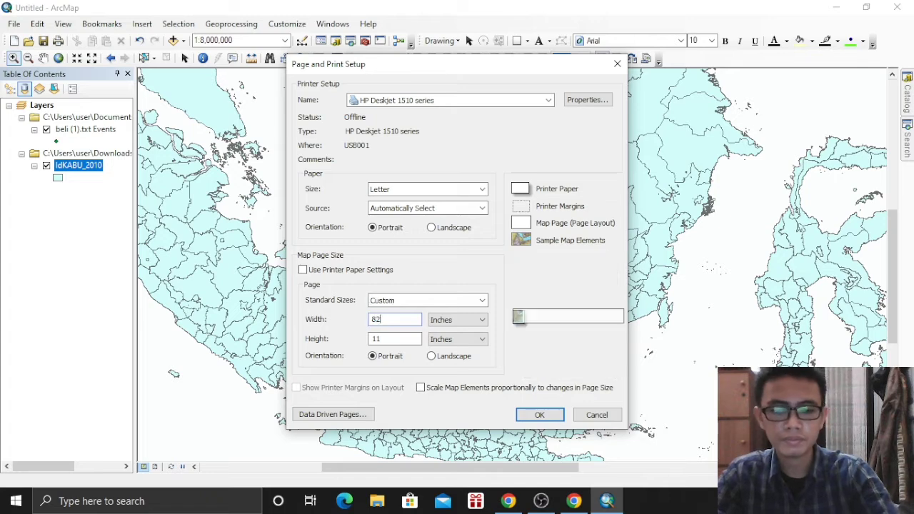
key(Tab)
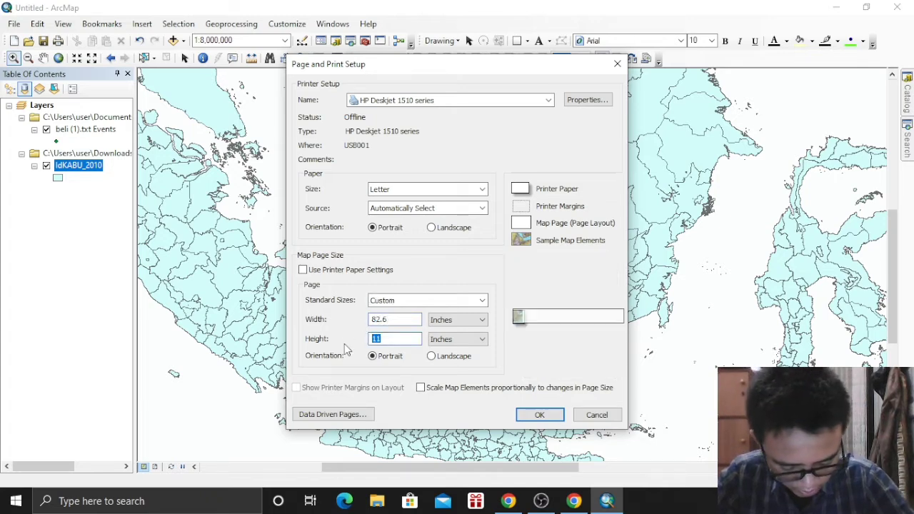
text(57.)
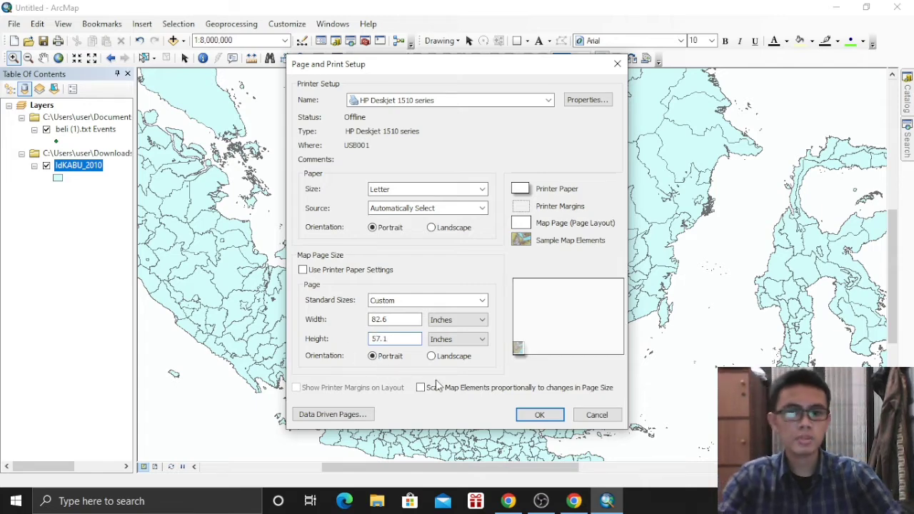
click(539, 414)
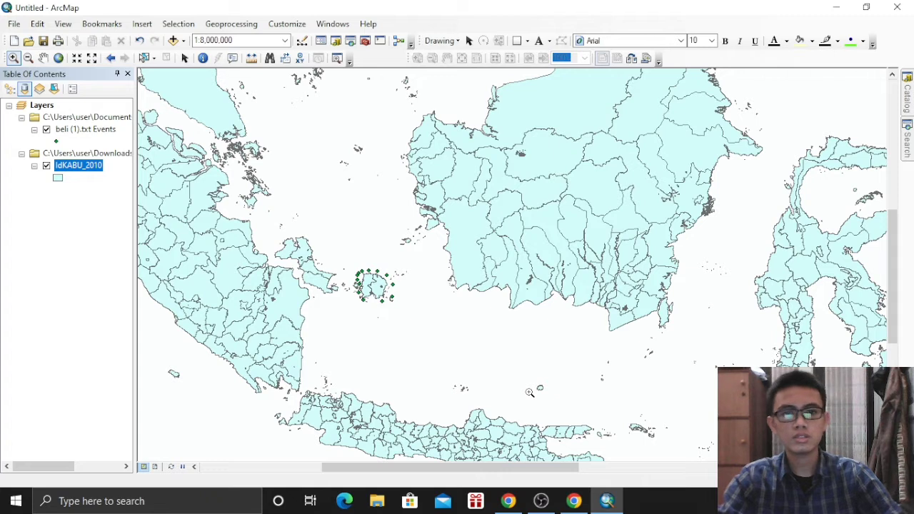
In Layout View, stretch the data frame to the page's top-right and bottom-left corners
click(154, 467)
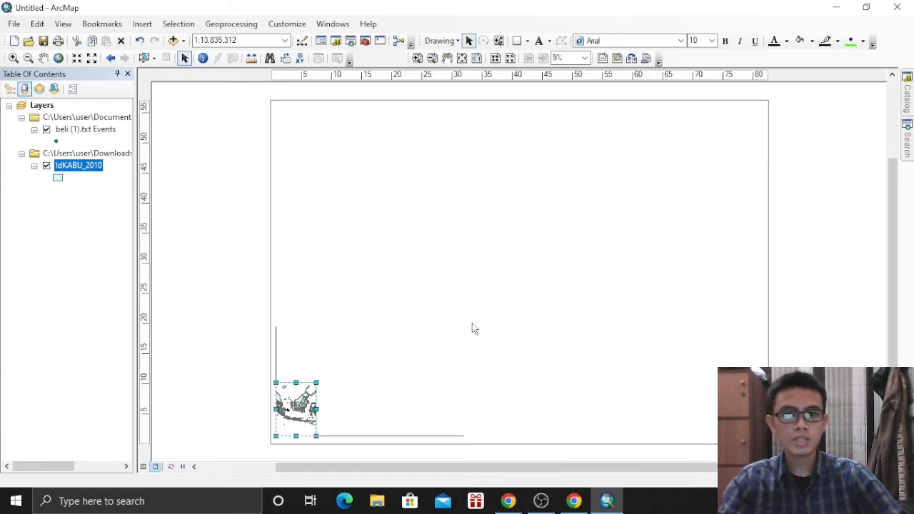
drag(471, 329, 760, 121)
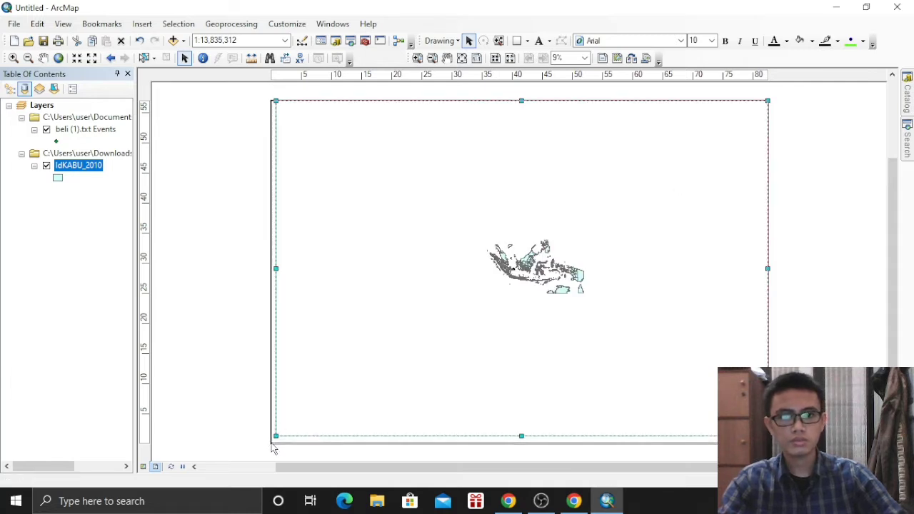
drag(274, 448, 271, 443)
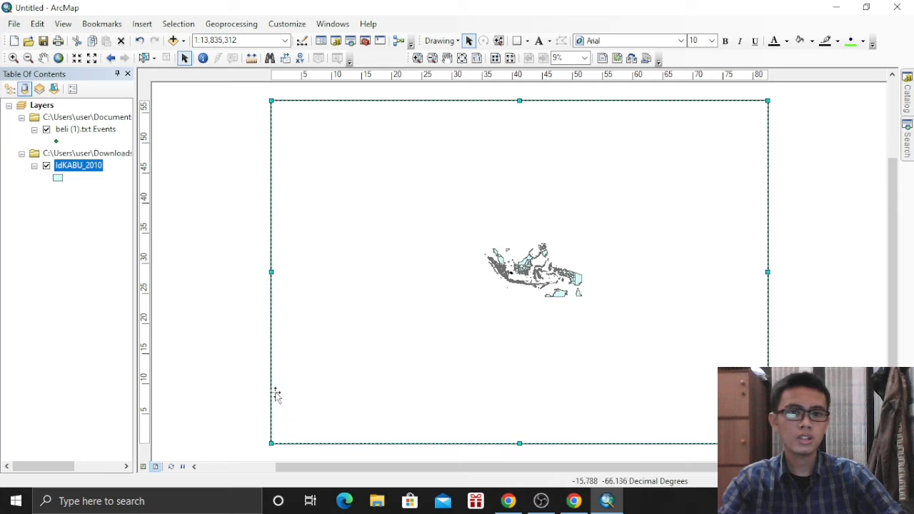
click(13, 57)
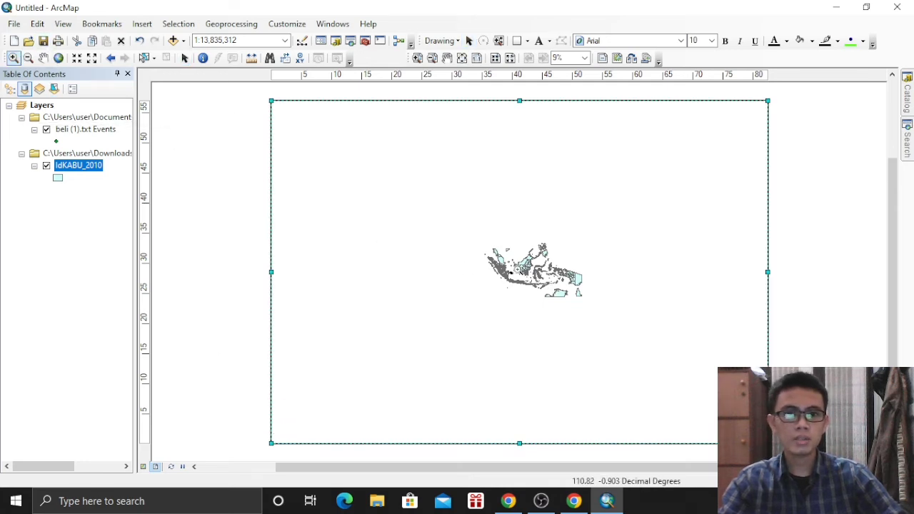
Zoom in repeatedly on the island until it fills the frame at 1:125,000
click(512, 273)
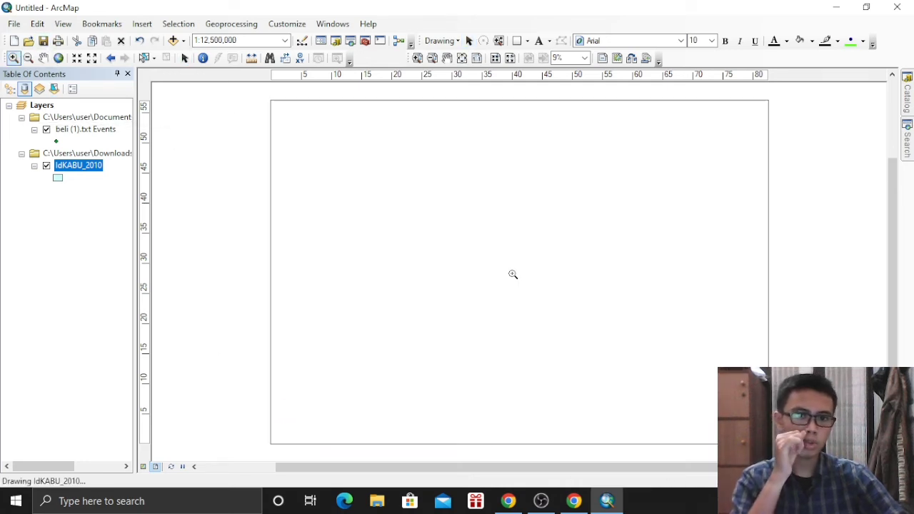
click(512, 274)
click(509, 273)
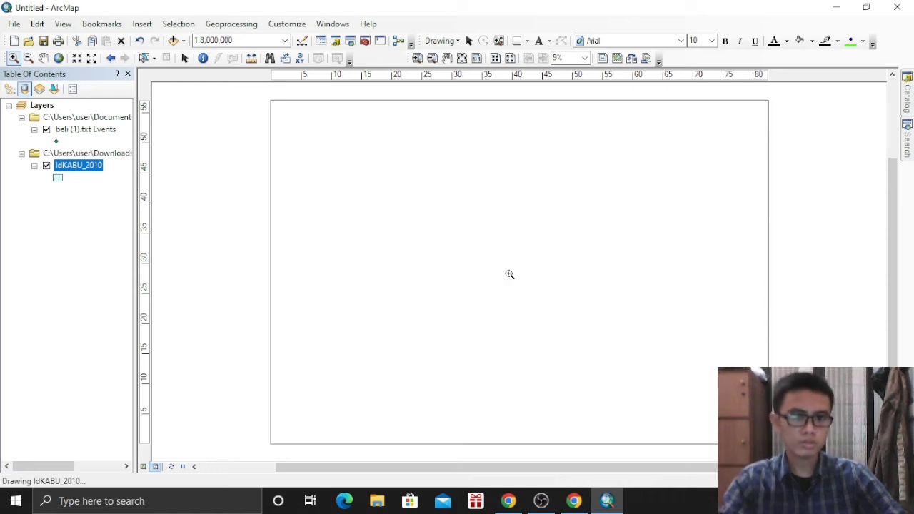
click(512, 271)
click(510, 272)
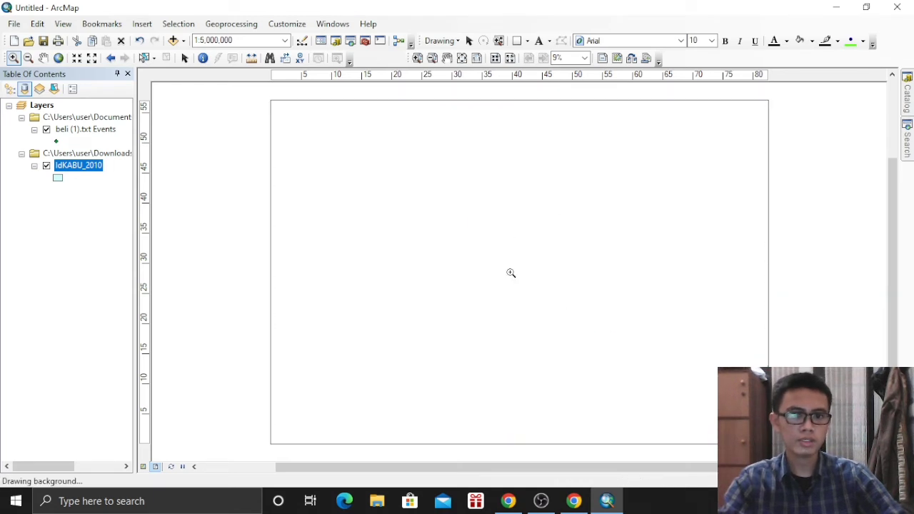
click(514, 273)
click(515, 272)
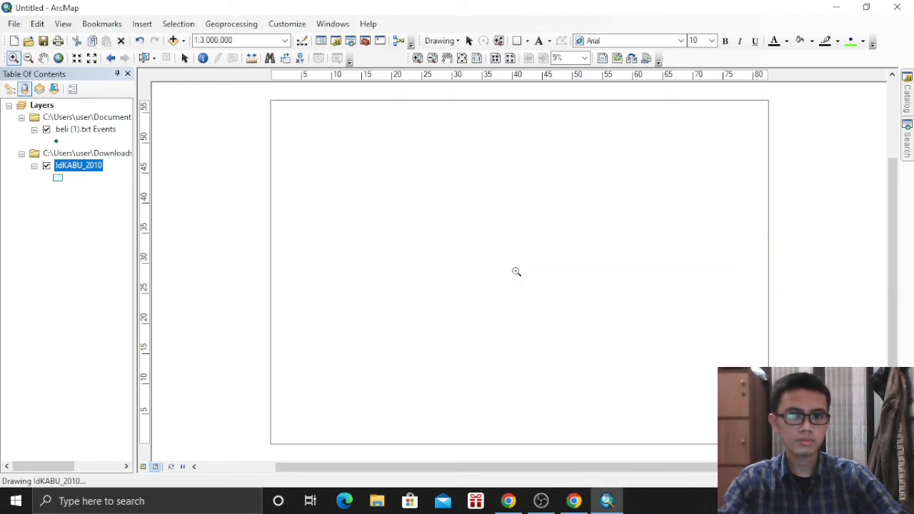
click(516, 275)
click(519, 280)
click(512, 278)
click(519, 284)
click(519, 284)
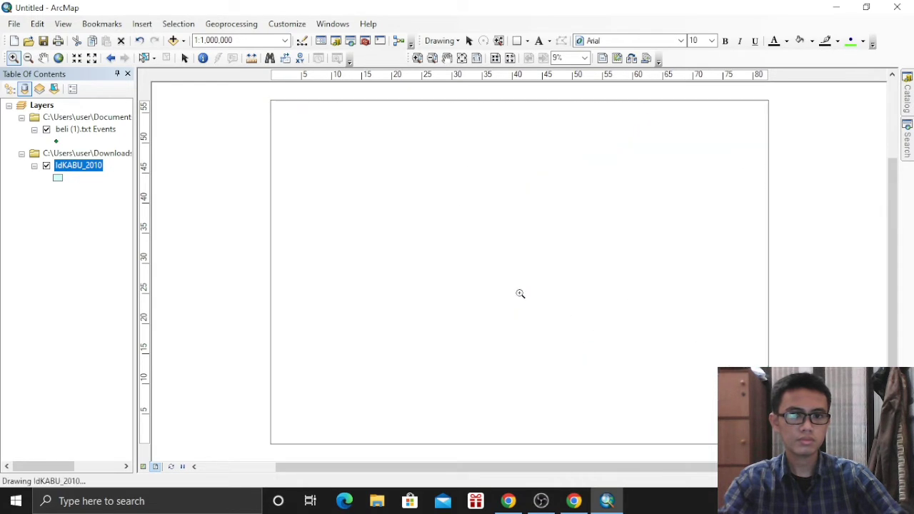
click(519, 284)
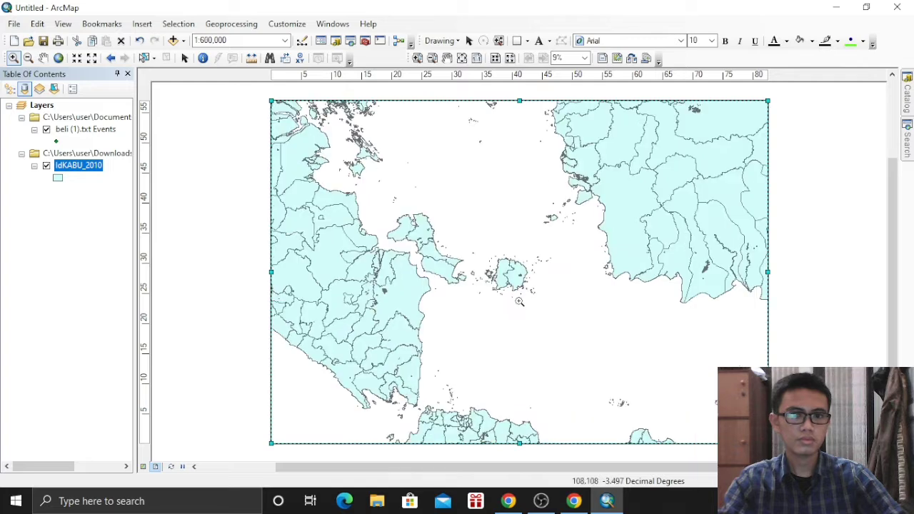
click(513, 287)
click(512, 284)
click(514, 285)
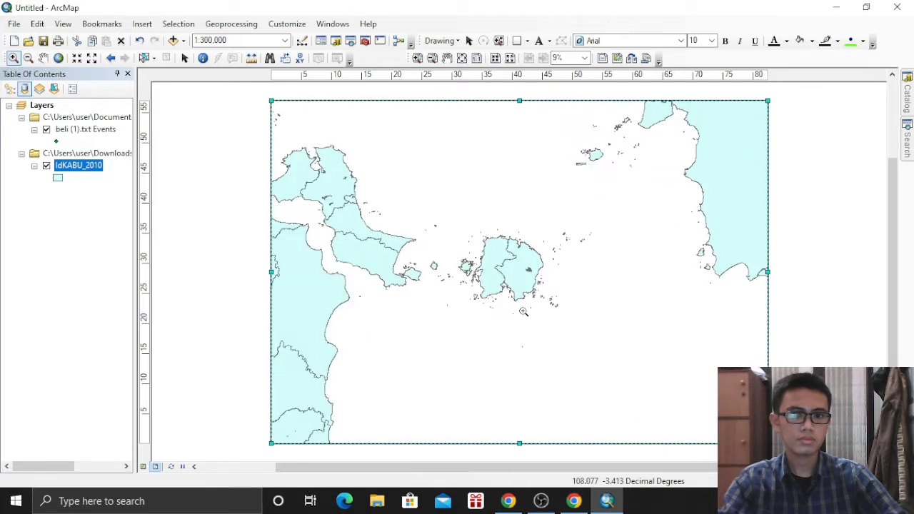
click(518, 289)
click(518, 295)
click(518, 296)
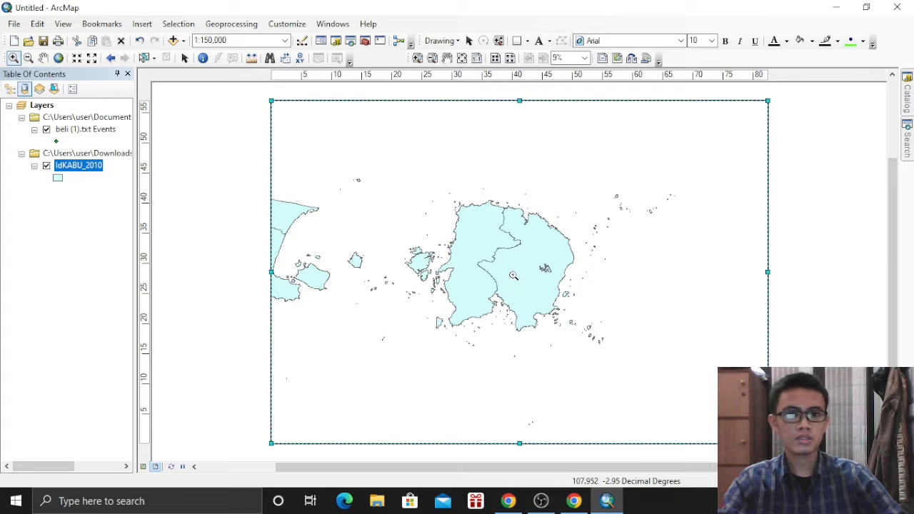
click(514, 275)
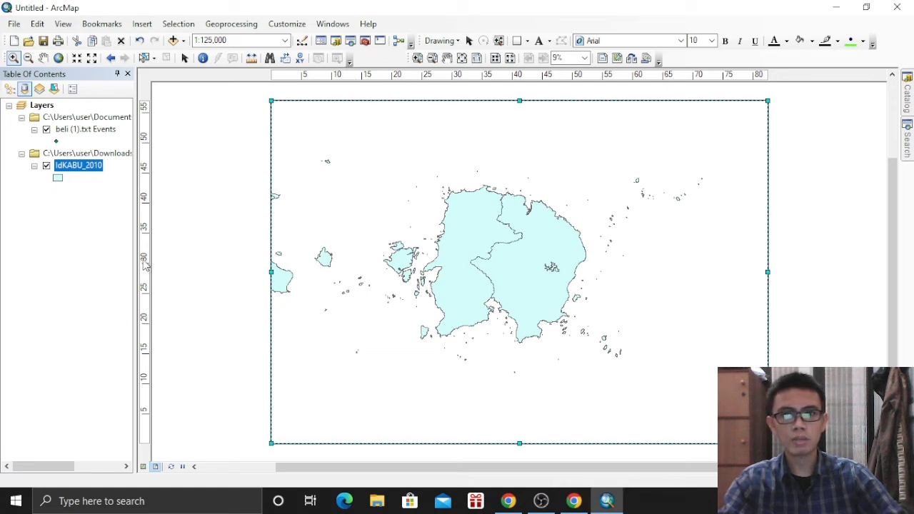
click(185, 59)
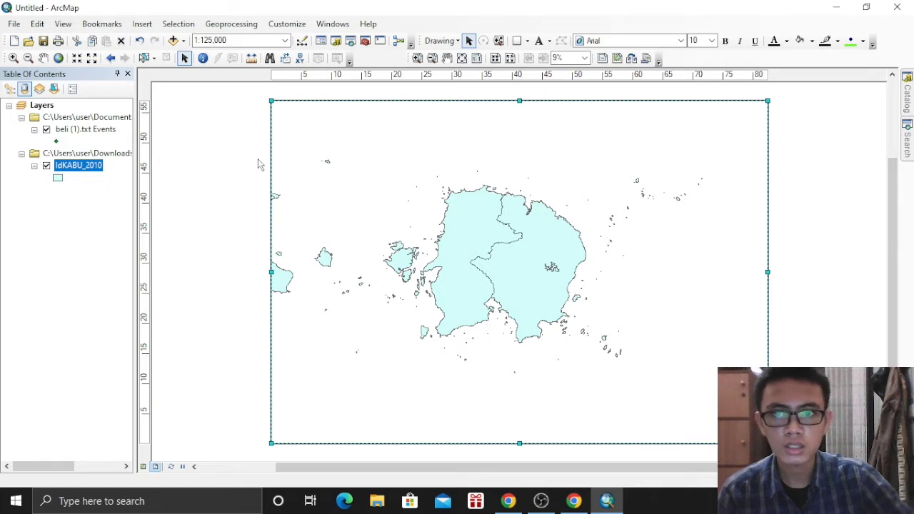
Place horizontal and vertical ruler guides on the layout, including one at 56.40 inches
scroll(264, 158, up, 5)
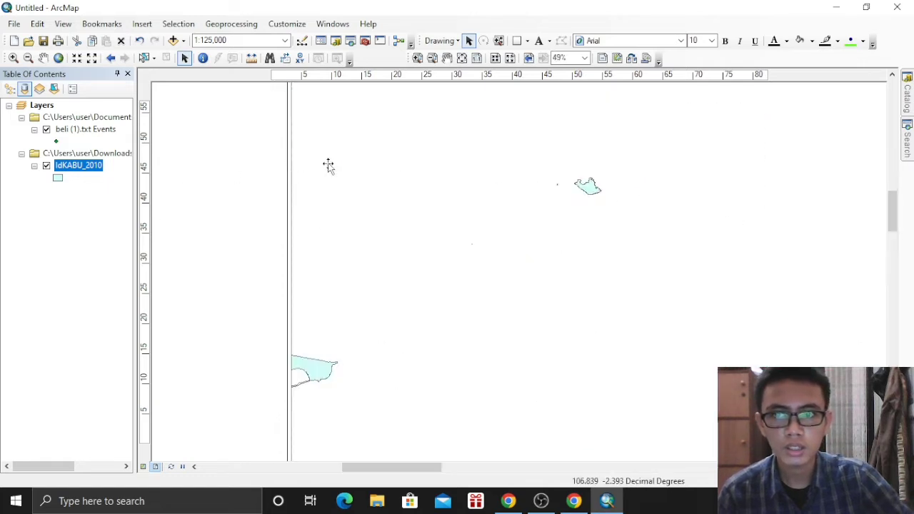
drag(894, 229, 895, 202)
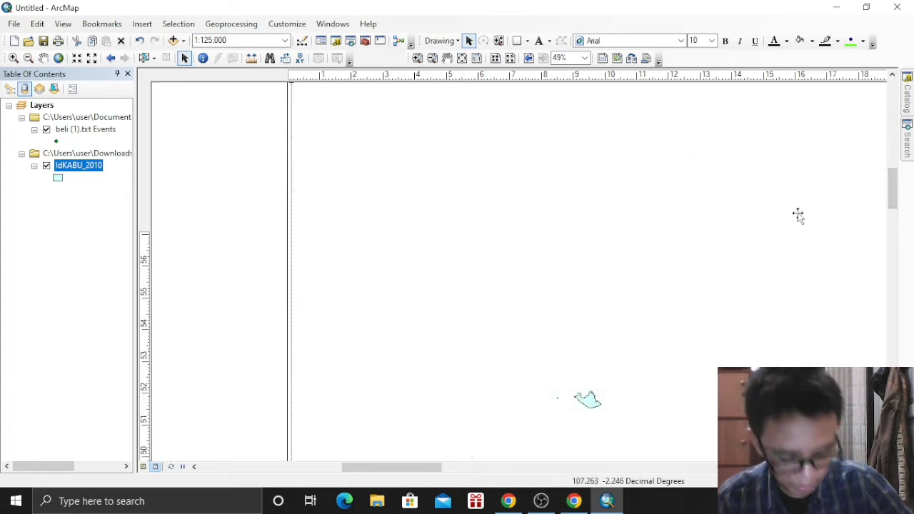
drag(891, 194, 899, 184)
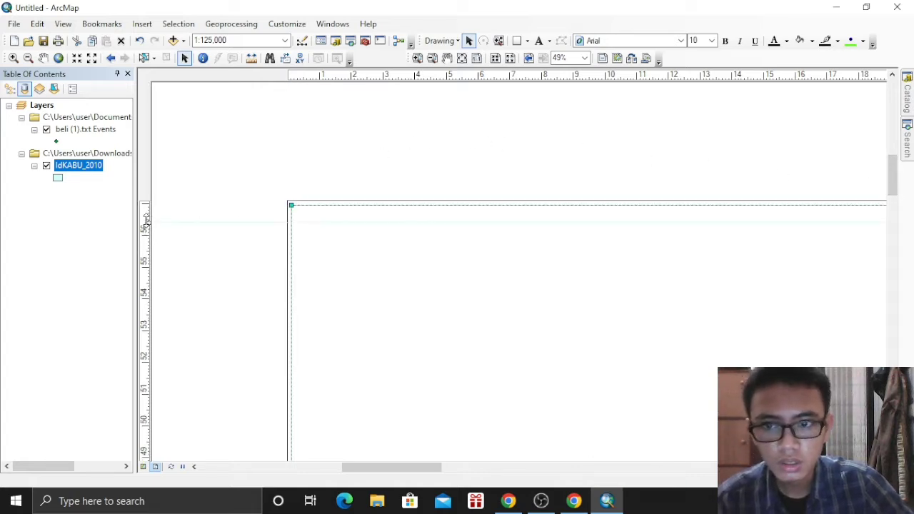
click(146, 221)
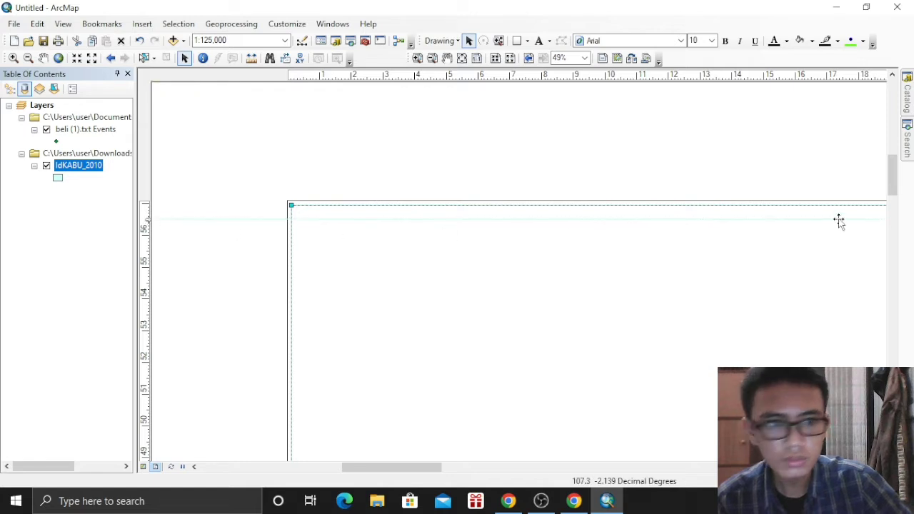
scroll(803, 239, down, 1)
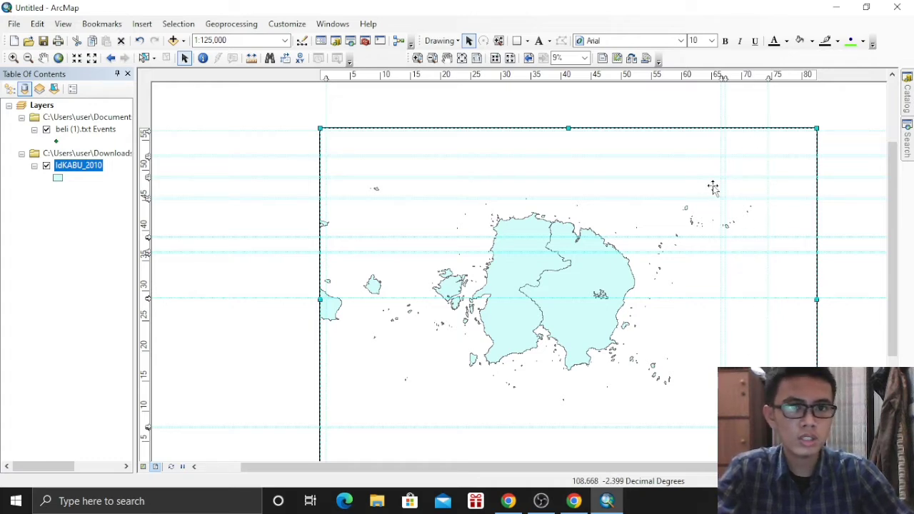
Draw a yellow rectangle between the guides in the page's top-right corner
click(290, 24)
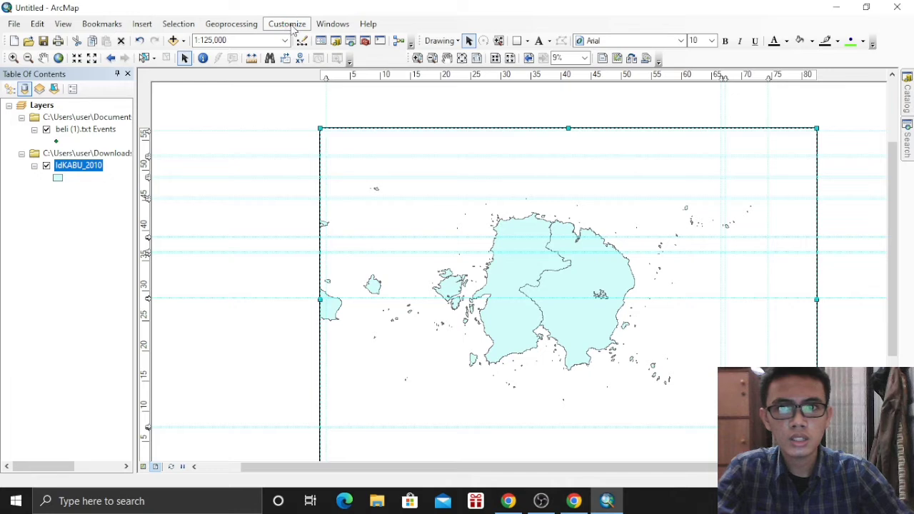
mouse_move(321, 40)
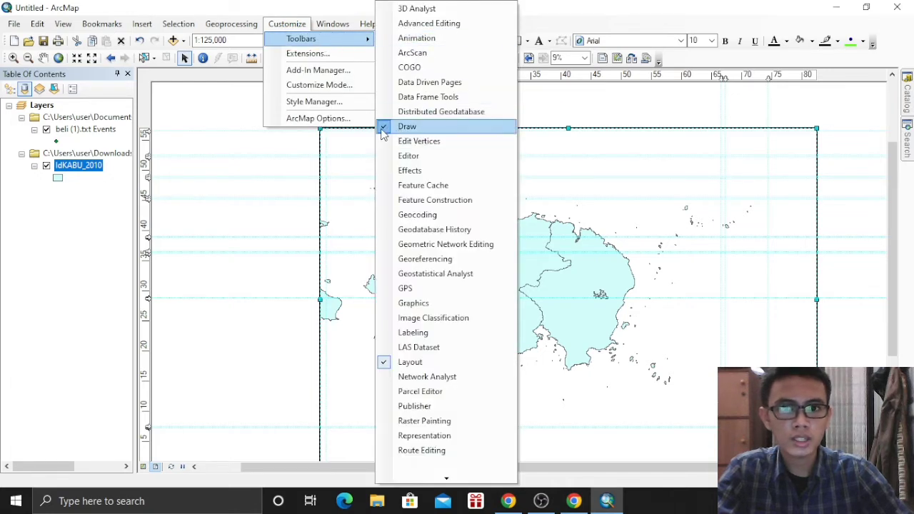
click(690, 57)
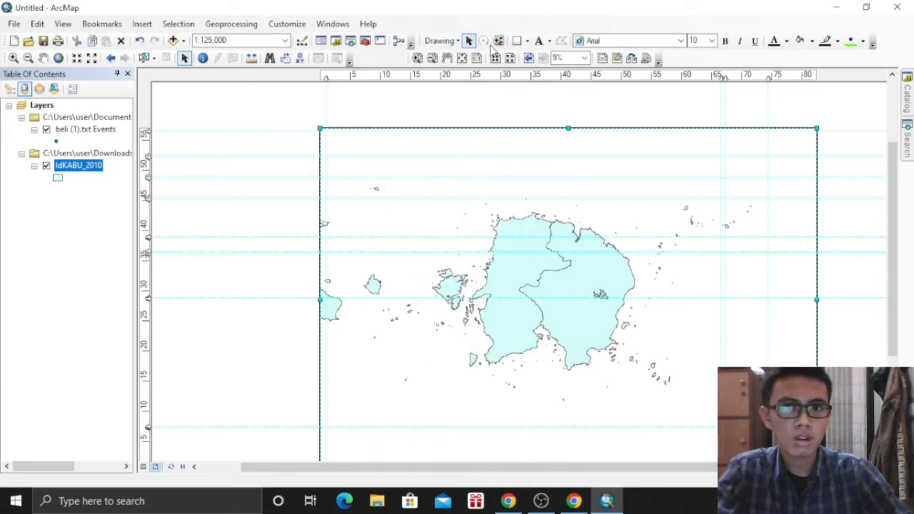
click(517, 40)
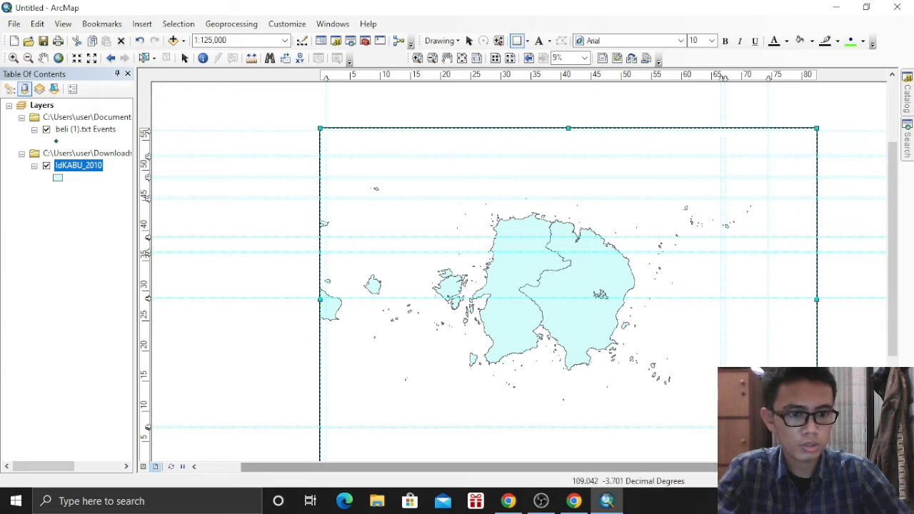
drag(746, 467, 791, 466)
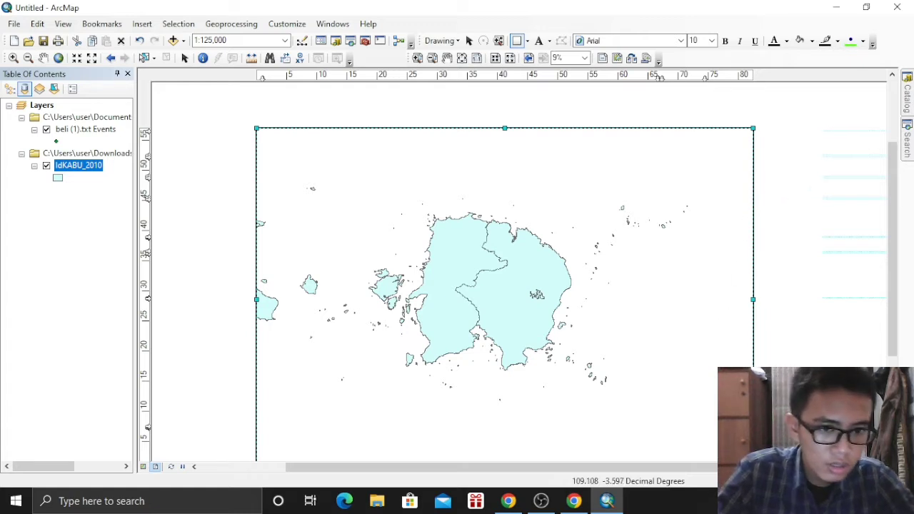
drag(747, 467, 758, 467)
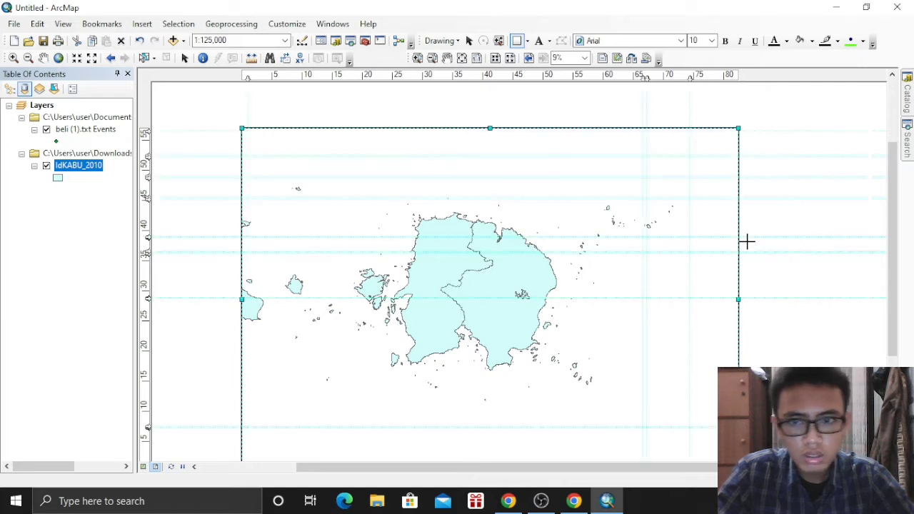
scroll(742, 232, down, 3)
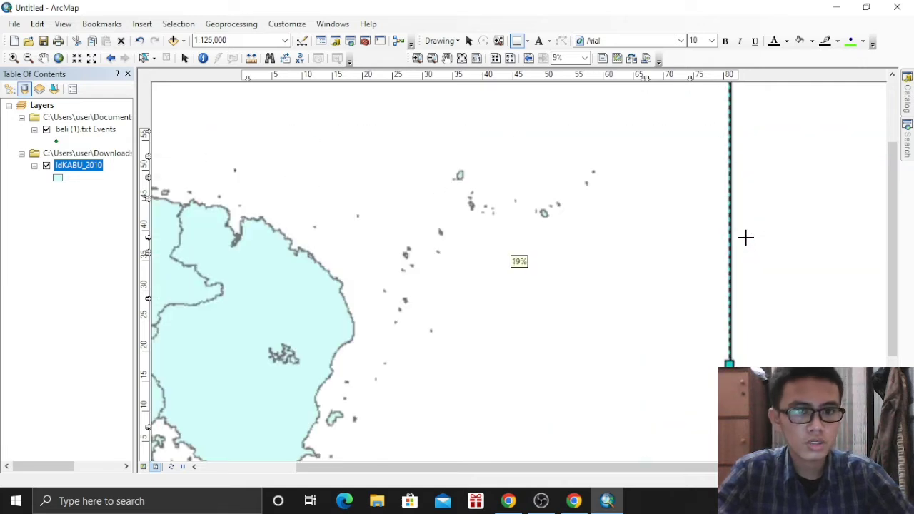
scroll(781, 234, up, 1)
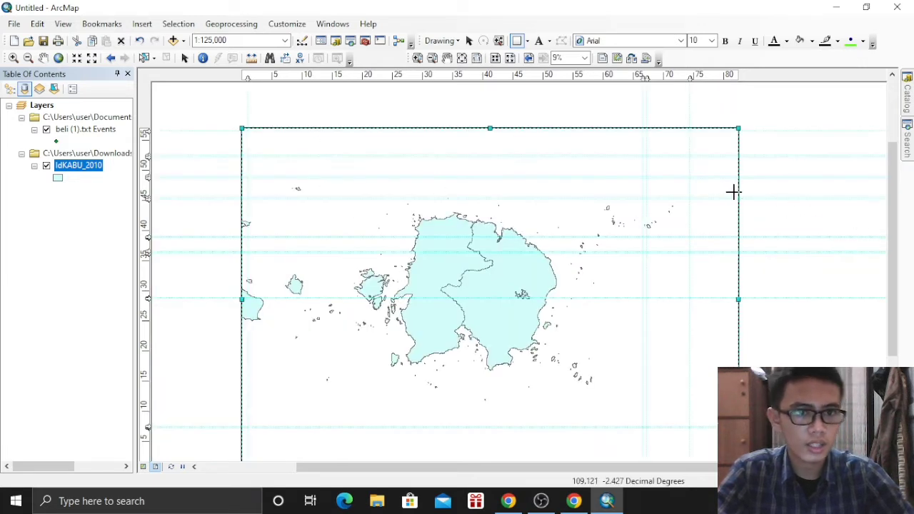
scroll(761, 195, down, 1)
drag(892, 220, 891, 191)
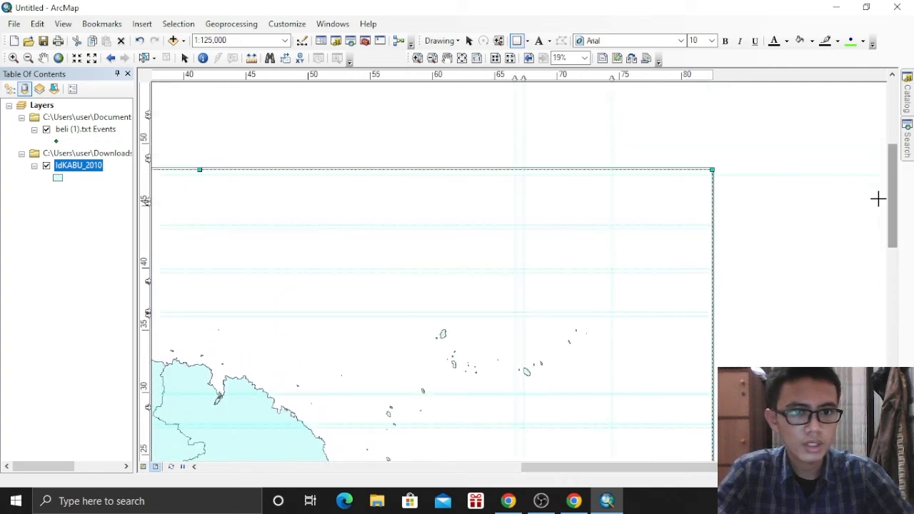
drag(523, 175, 711, 224)
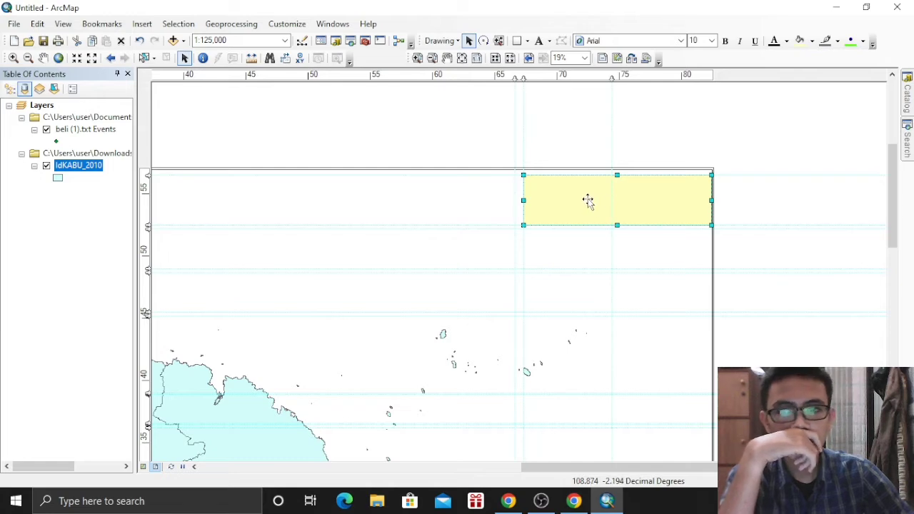
Set the yellow rectangle's fill colour to No Color in its Symbol properties
right_click(588, 201)
click(623, 432)
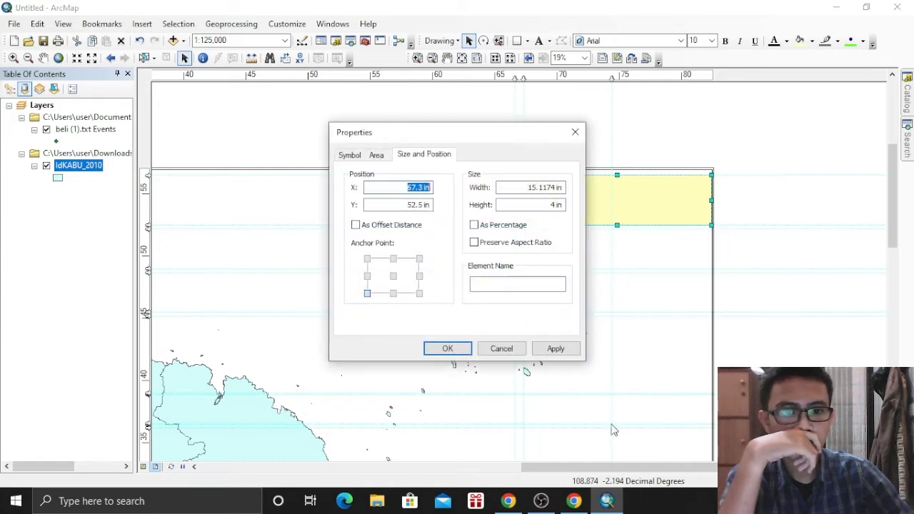
click(369, 157)
click(350, 155)
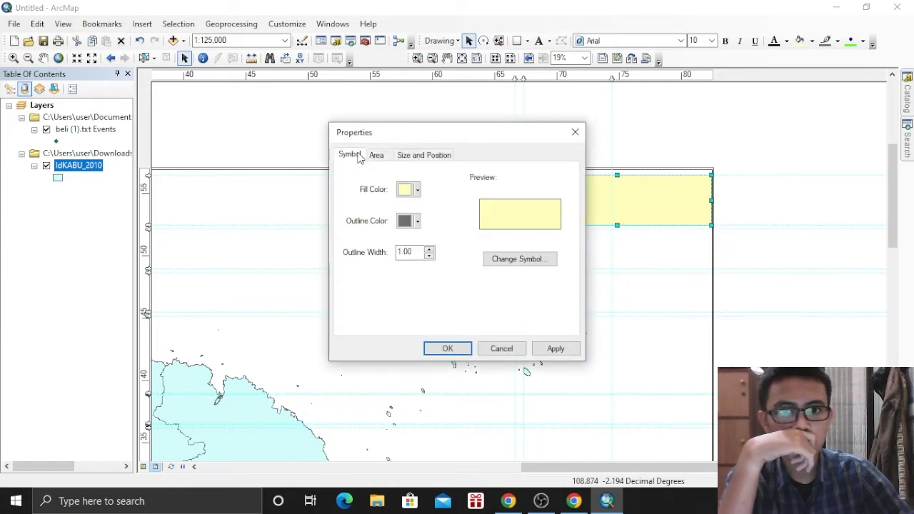
click(412, 191)
click(429, 211)
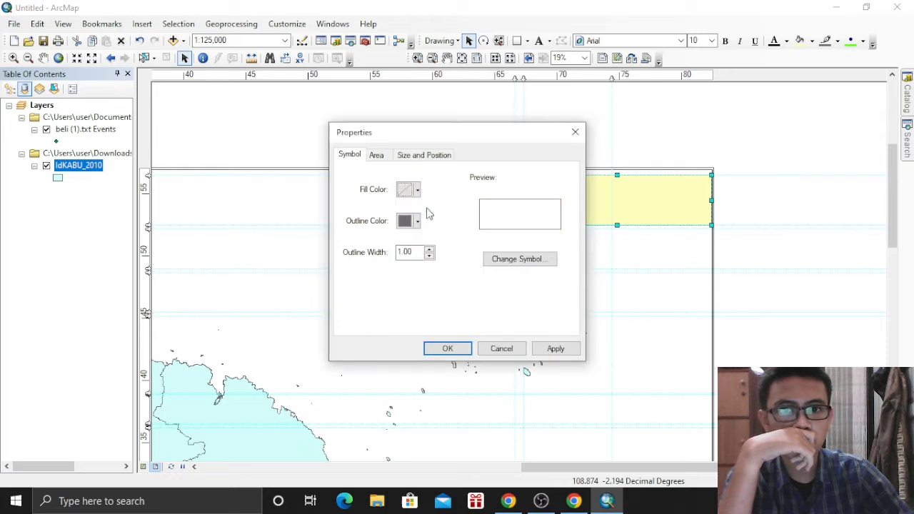
click(448, 349)
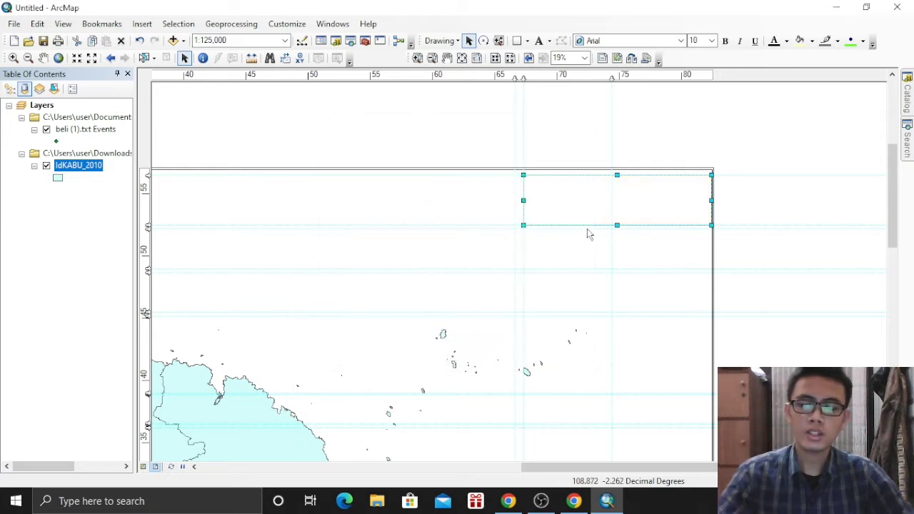
Copy the unfilled rectangle and paste two duplicates, moving them down below the first box
key(ctrl+c)
key(ctrl+v)
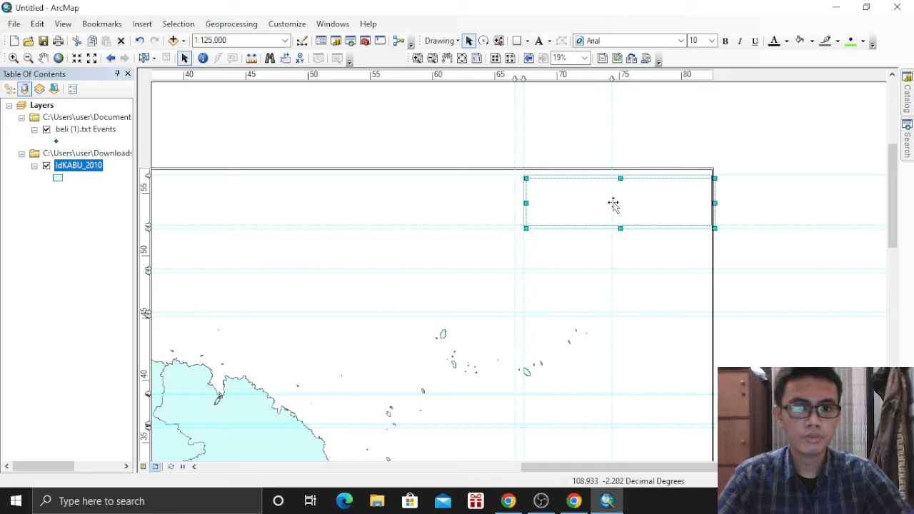
drag(613, 203, 612, 254)
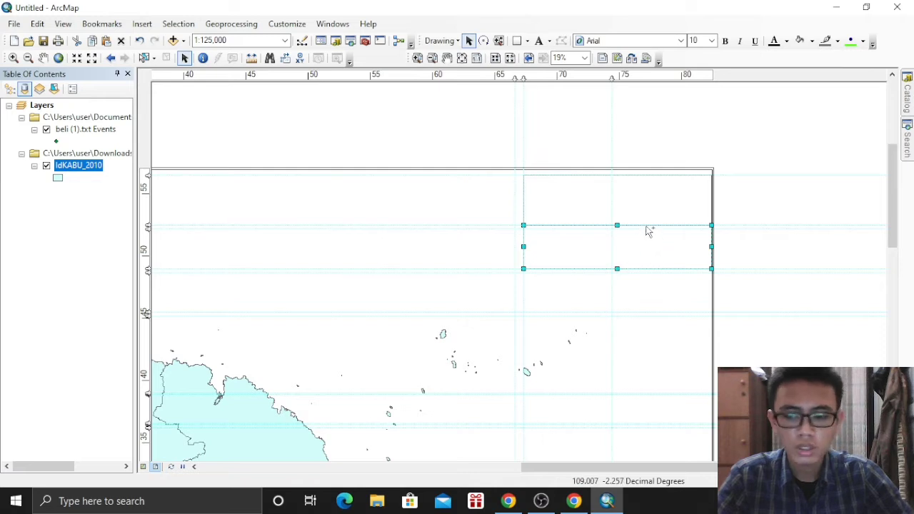
key(ctrl+v)
drag(634, 216, 623, 310)
Reposition the rectangle copies lower down the right-side column along the guides
click(623, 207)
drag(623, 207, 621, 394)
click(892, 456)
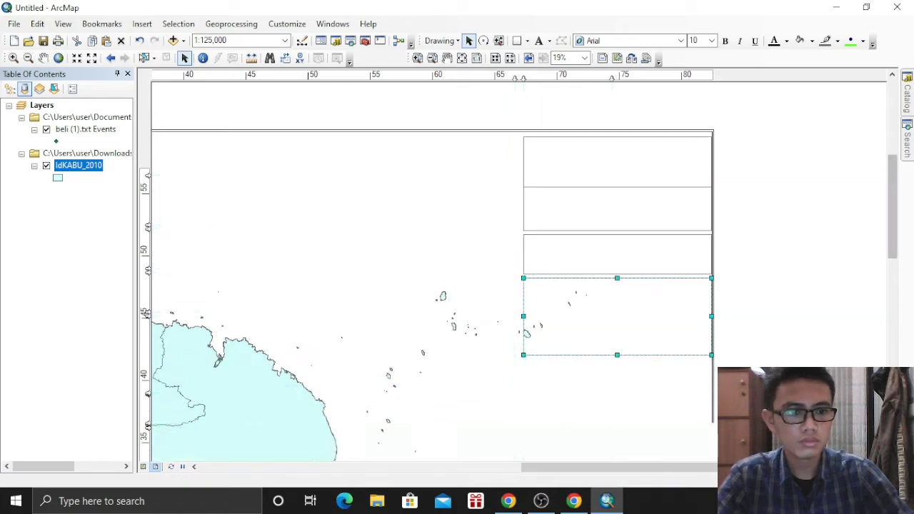
click(597, 275)
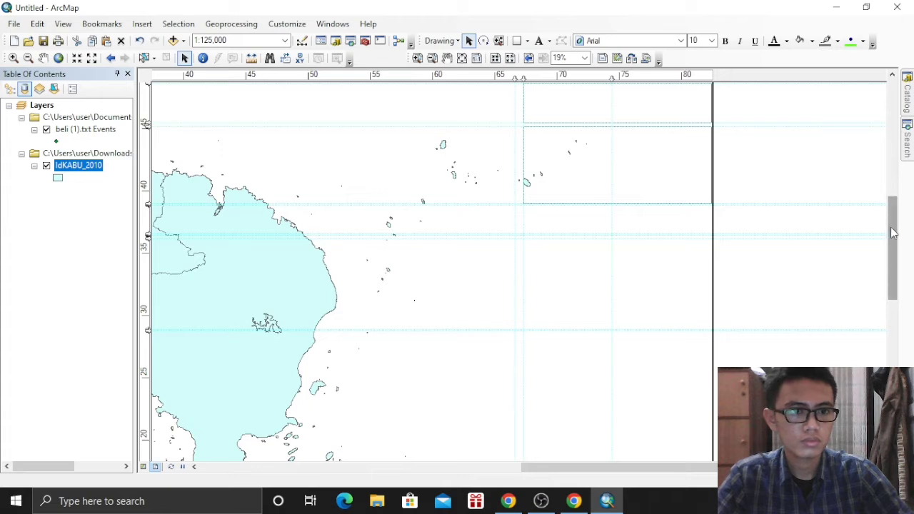
drag(898, 255, 891, 231)
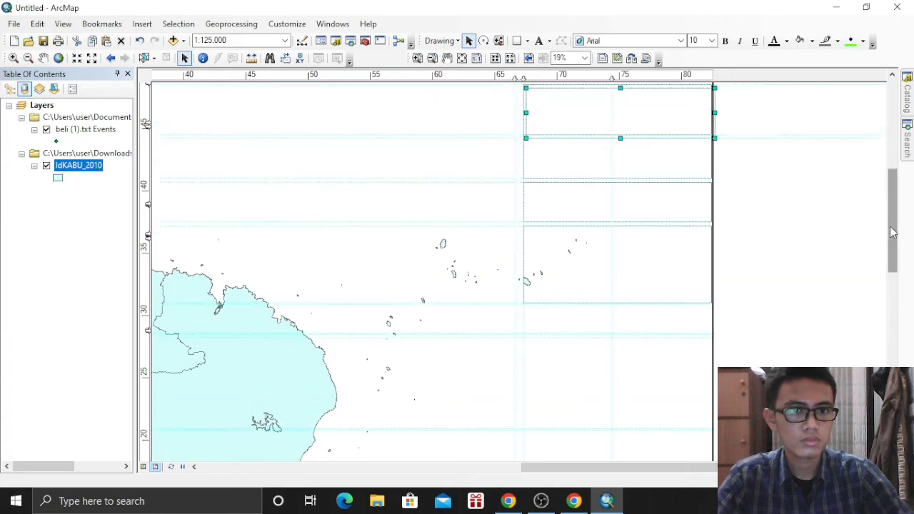
drag(607, 112, 638, 335)
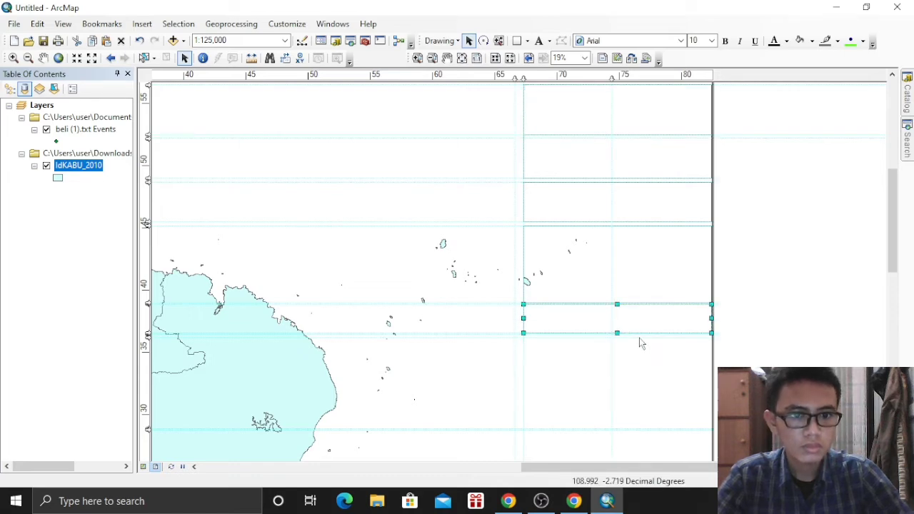
click(581, 321)
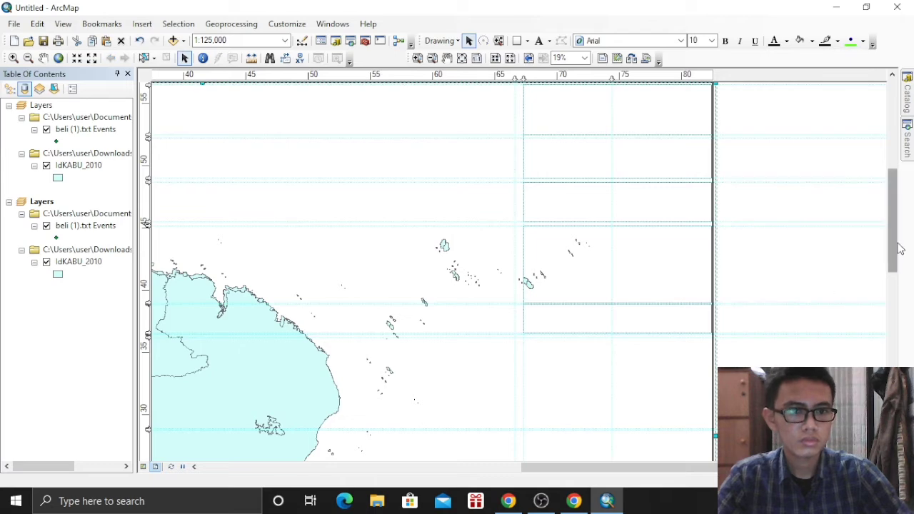
drag(899, 247, 893, 271)
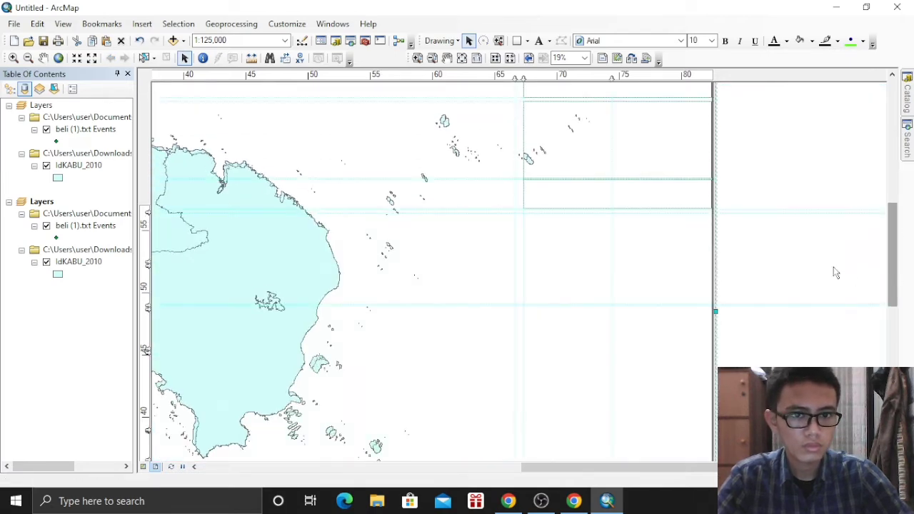
Shift a rectangle lower, then remove the third Layers data frame that pasting added
drag(597, 207, 588, 233)
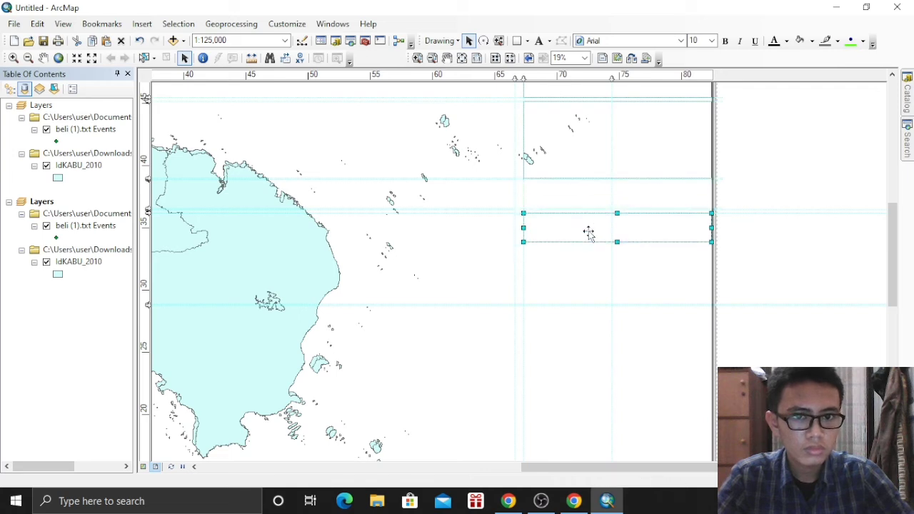
key(ctrl+v)
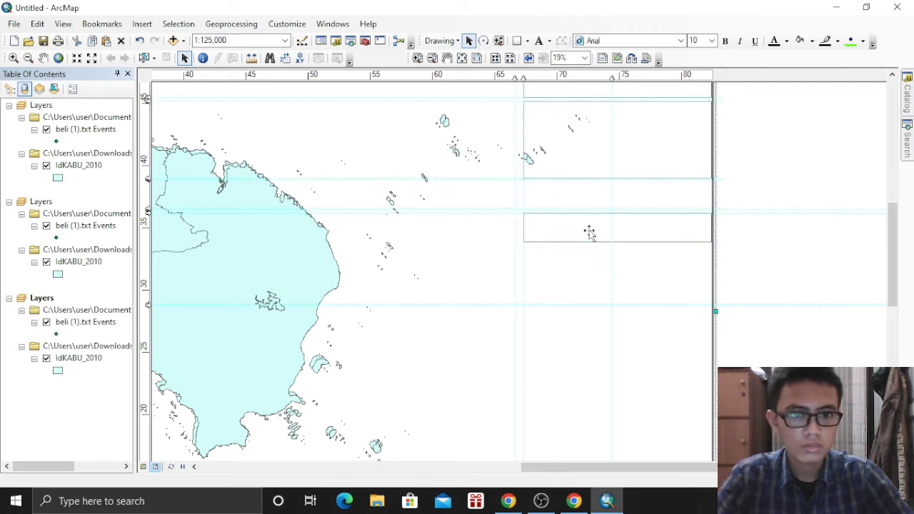
click(51, 299)
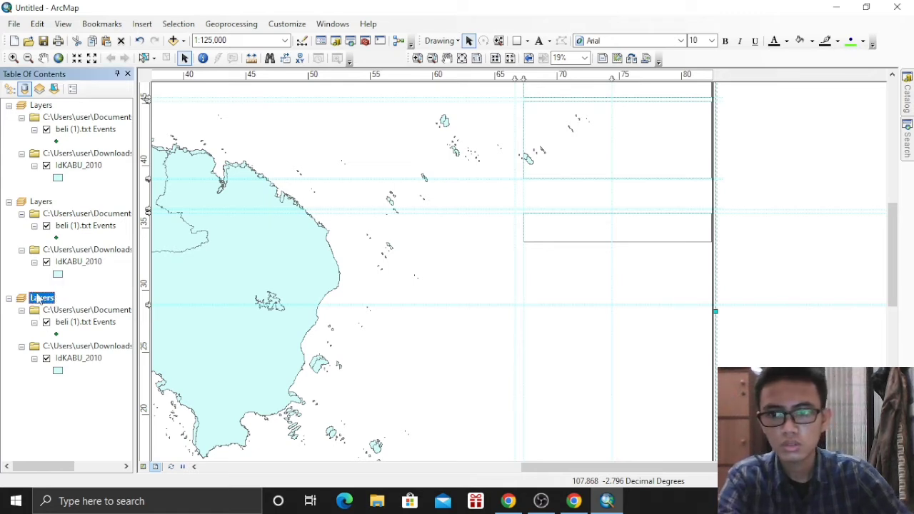
right_click(39, 300)
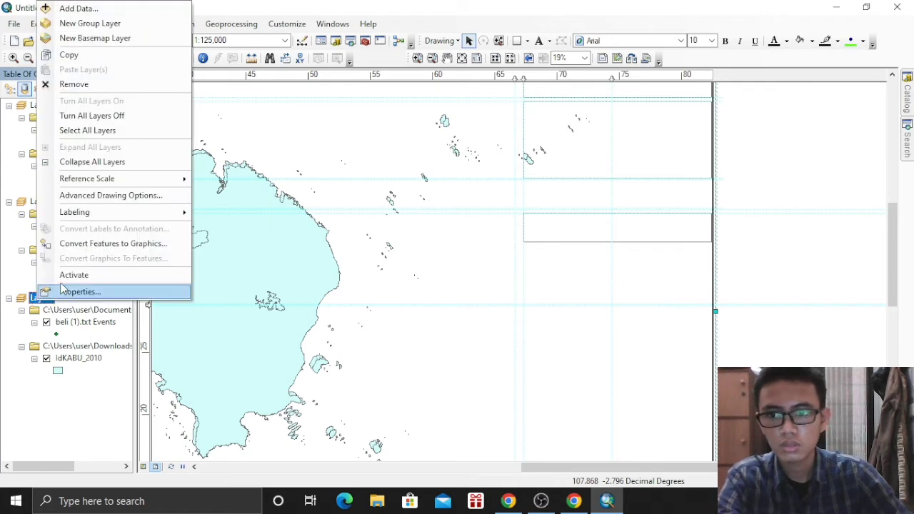
click(72, 86)
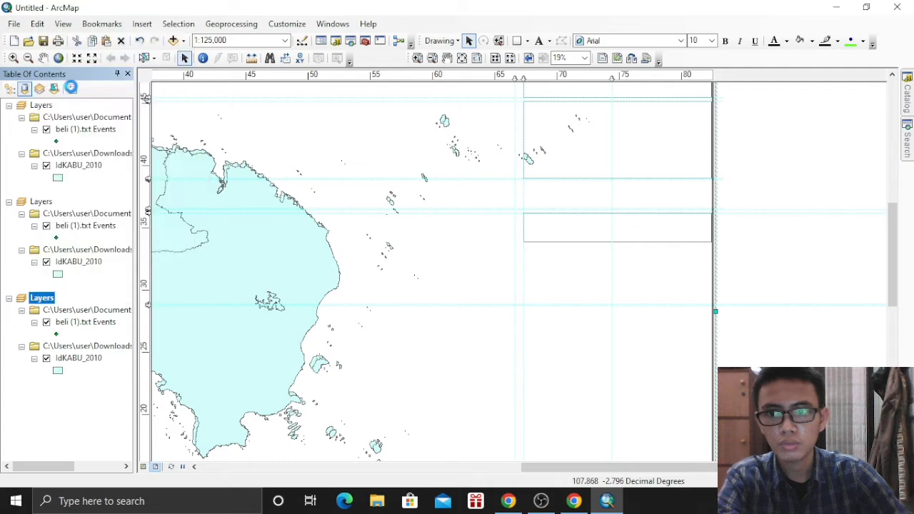
Remove the second duplicate Layers data frame from the Table of Contents
click(41, 202)
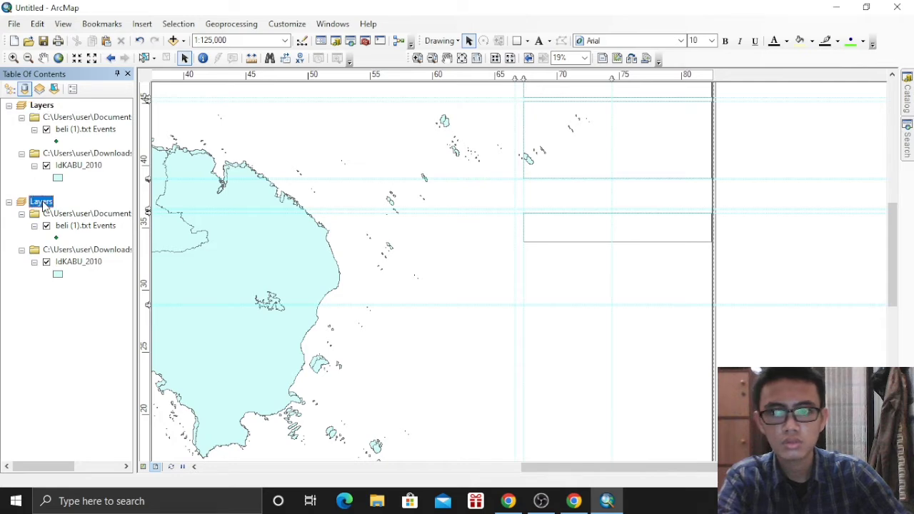
right_click(43, 205)
click(102, 265)
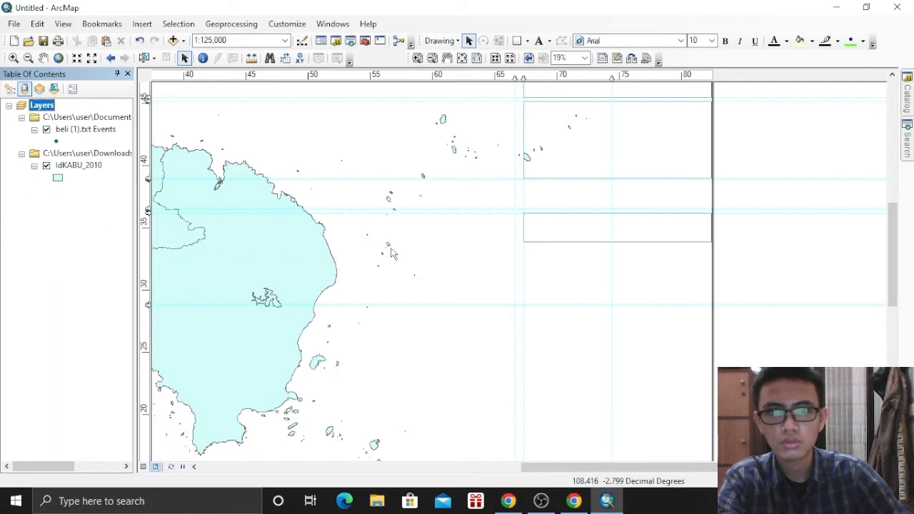
Duplicate the lower rectangle and drop the copy into the gap between boxes
click(603, 228)
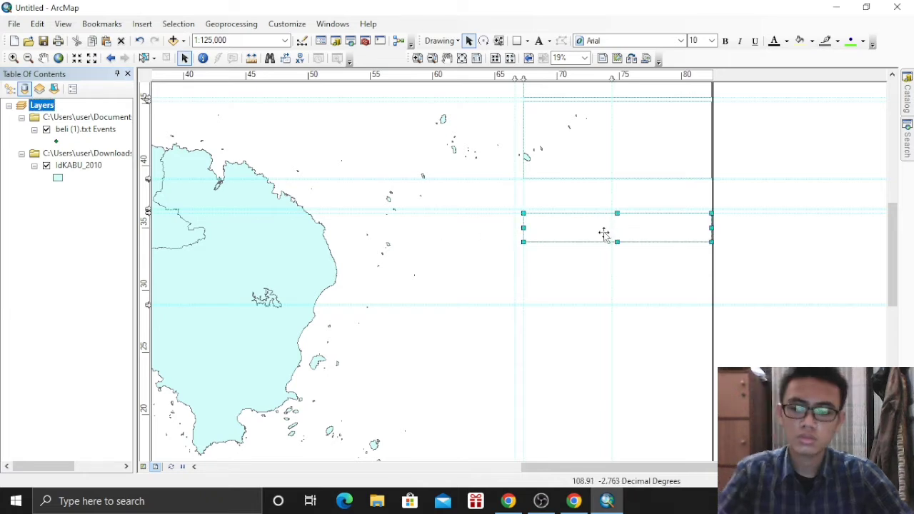
key(ctrl+c)
key(ctrl+v)
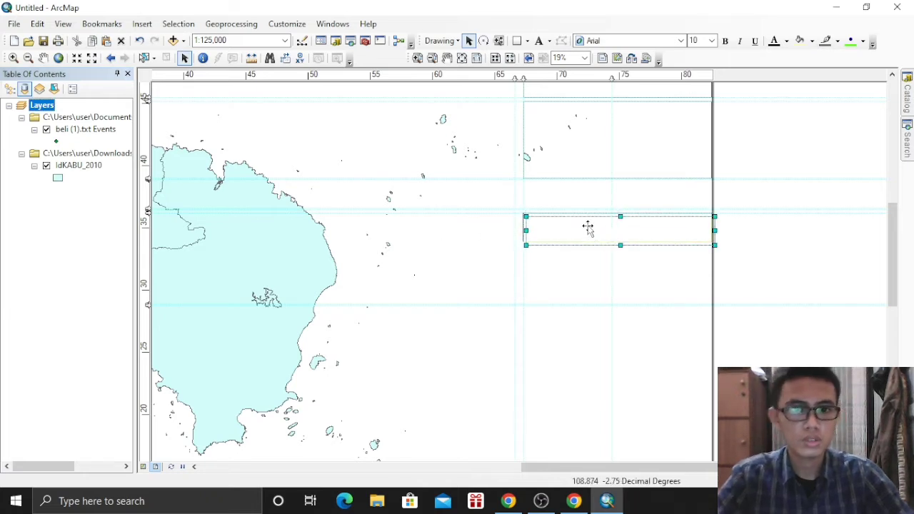
drag(591, 230, 592, 199)
drag(591, 198, 591, 198)
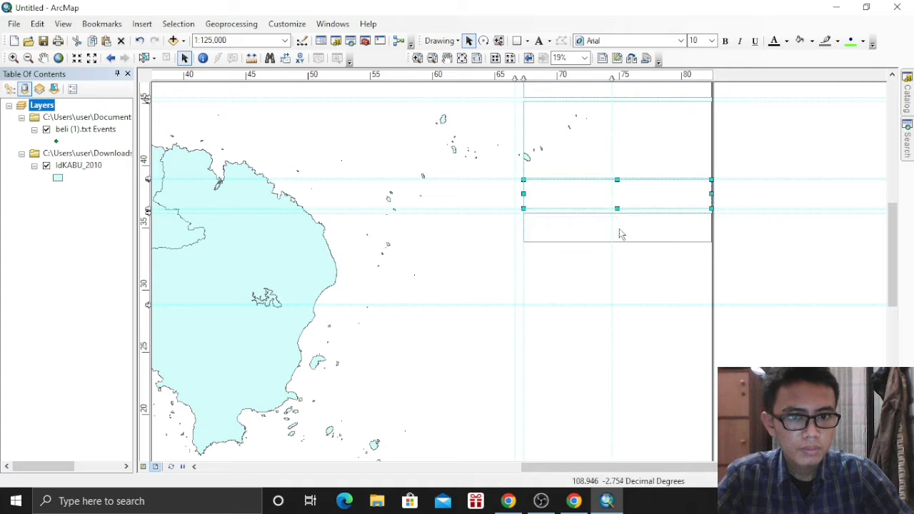
Stretch the lower box's bottom edge down to the next guide, then zoom in
click(619, 232)
drag(615, 243, 618, 302)
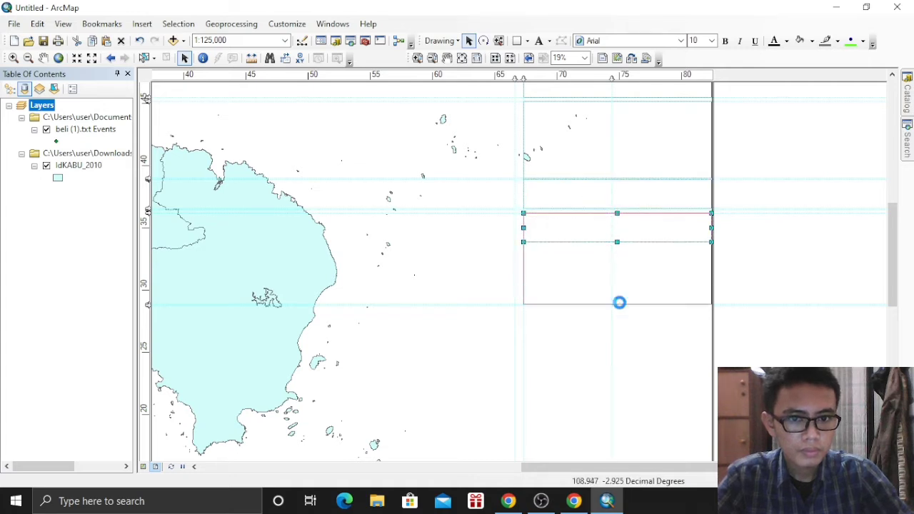
click(760, 255)
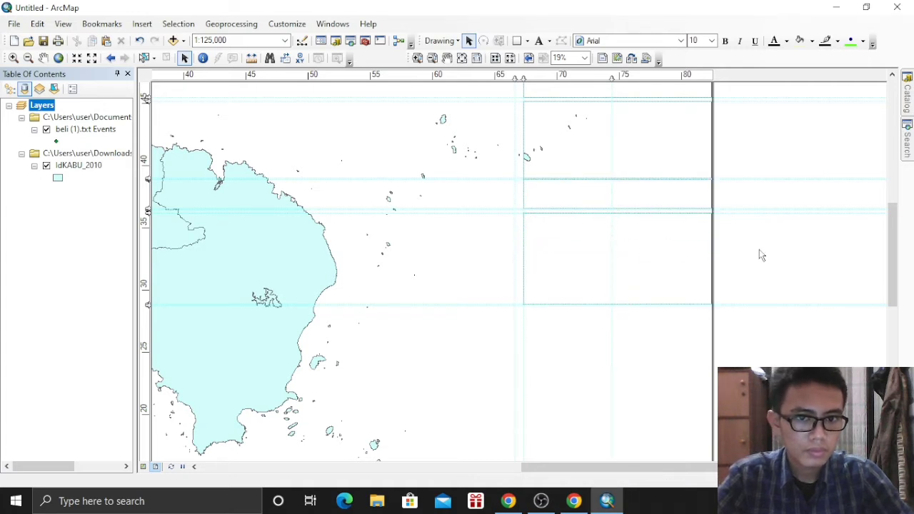
scroll(751, 252, up, 2)
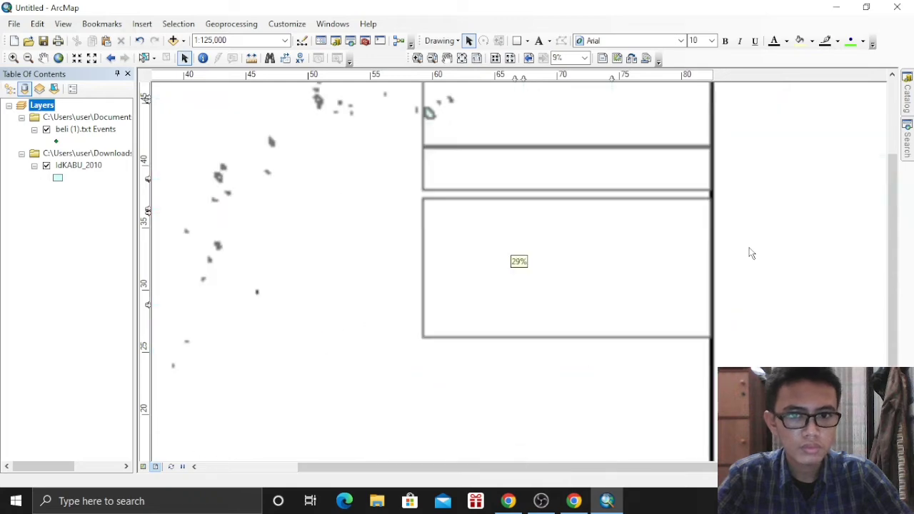
scroll(749, 258, up, 1)
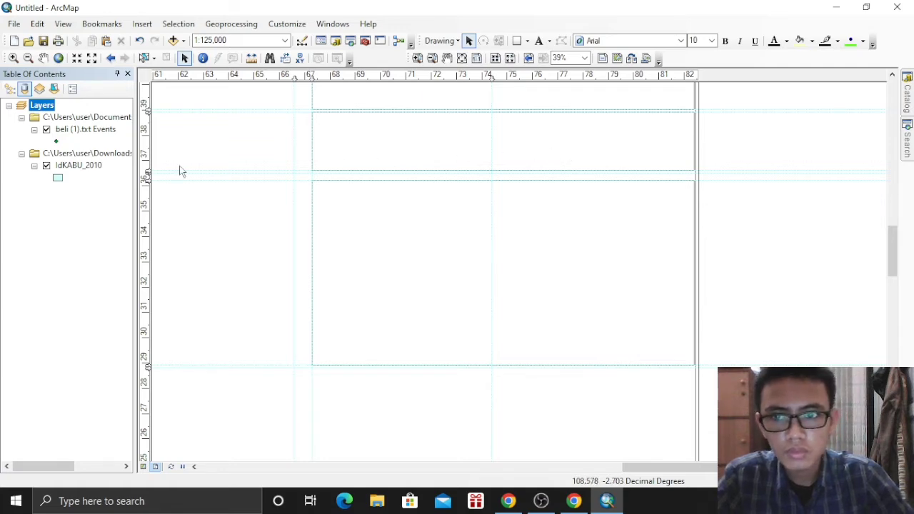
Clear the unwanted guide from the vertical ruler
right_click(146, 176)
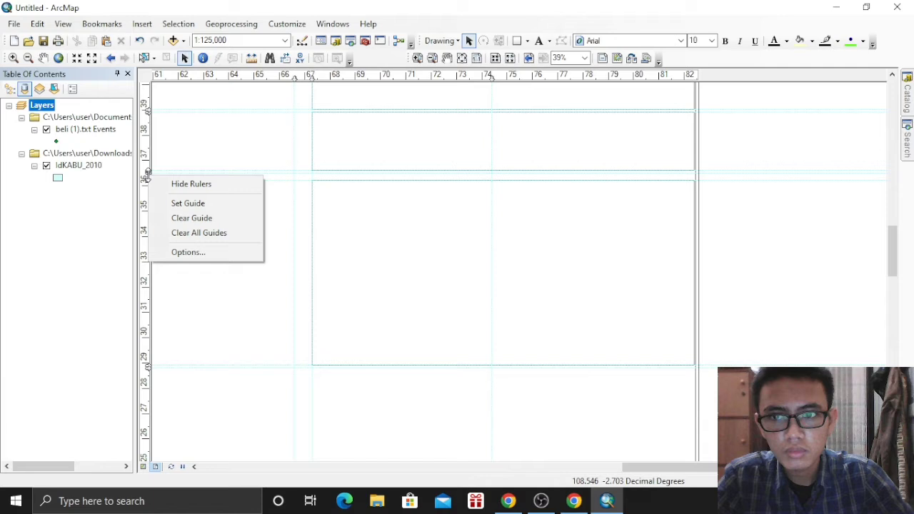
click(178, 218)
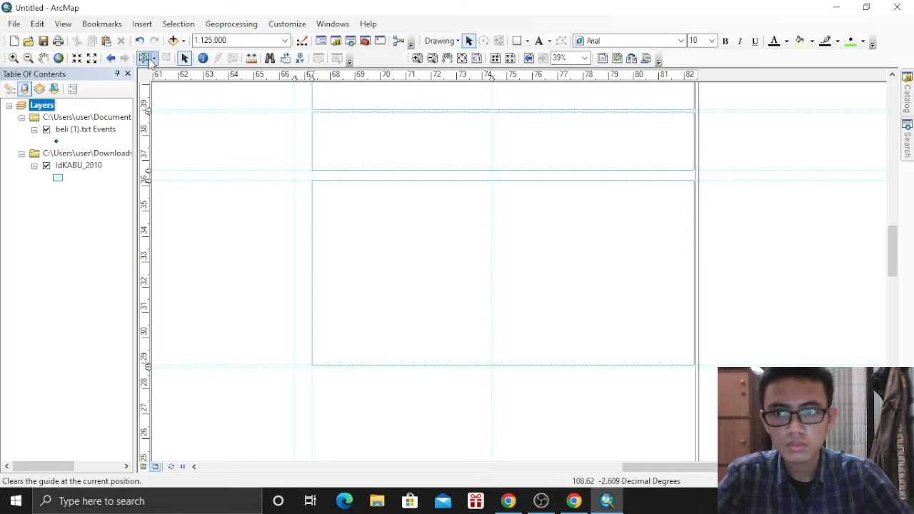
click(108, 59)
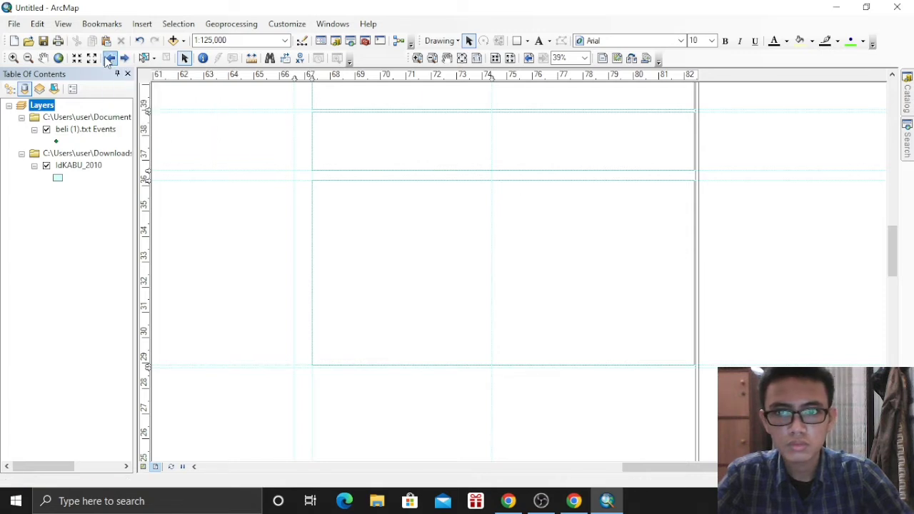
click(124, 59)
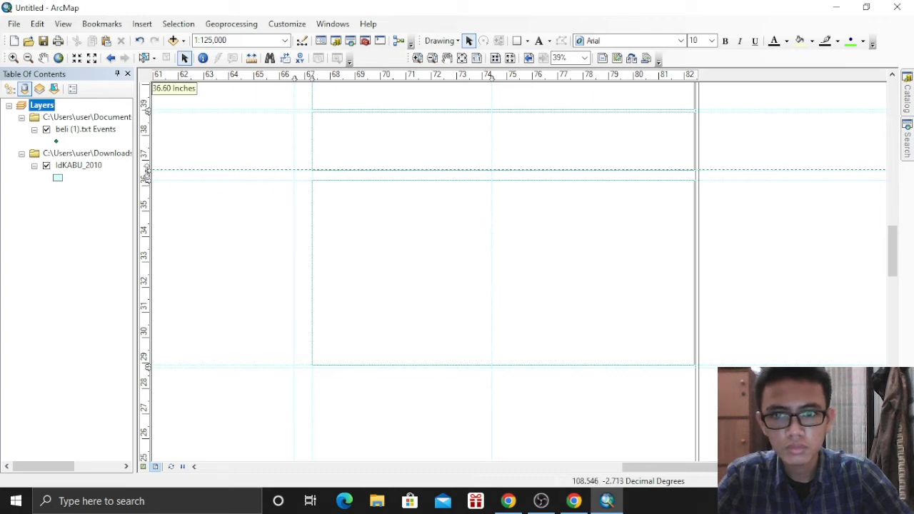
Place the horizontal ruler guide at about 36.4 inches, between the two boxes
drag(146, 169, 147, 172)
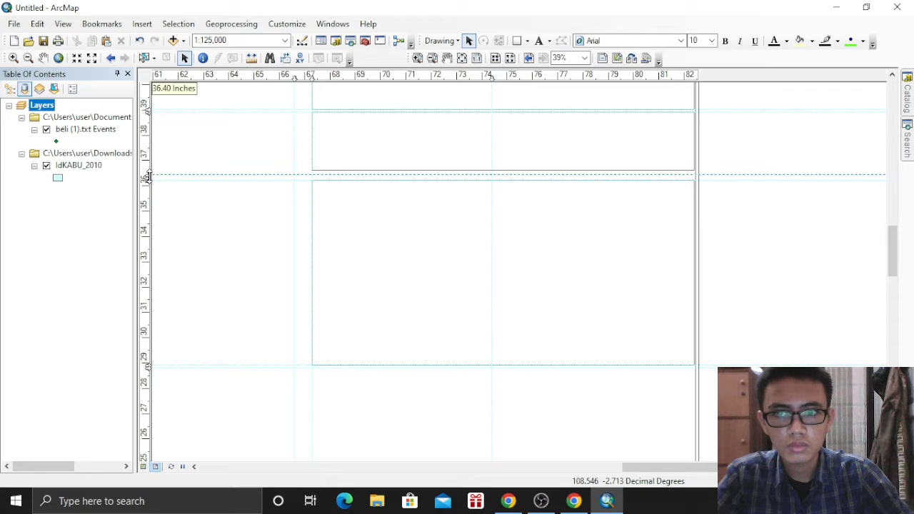
drag(147, 180, 146, 178)
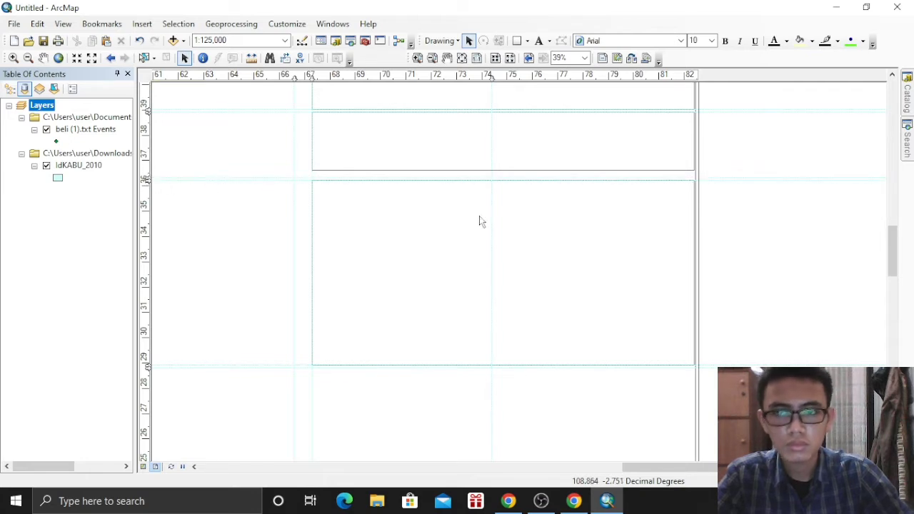
scroll(189, 179, down, 2)
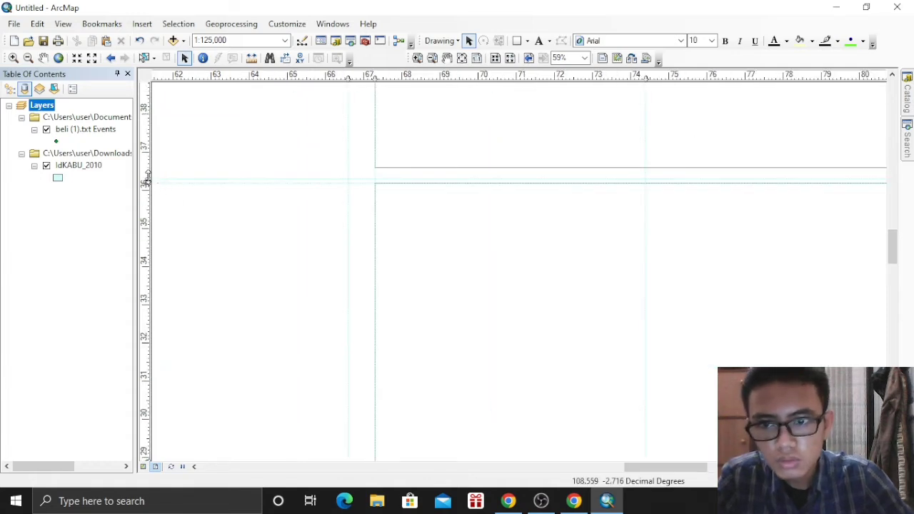
drag(146, 179, 147, 175)
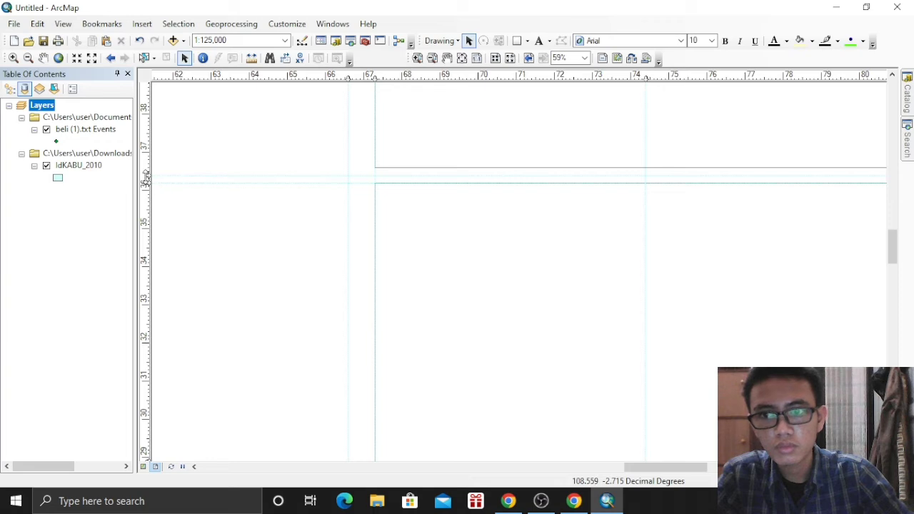
drag(146, 177, 146, 173)
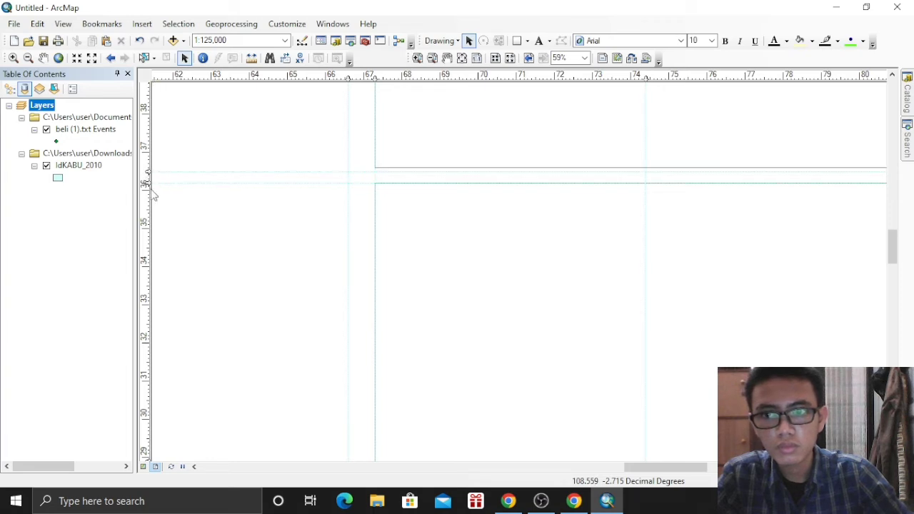
Snap the upper box's bottom edge to the horizontal guide
click(579, 153)
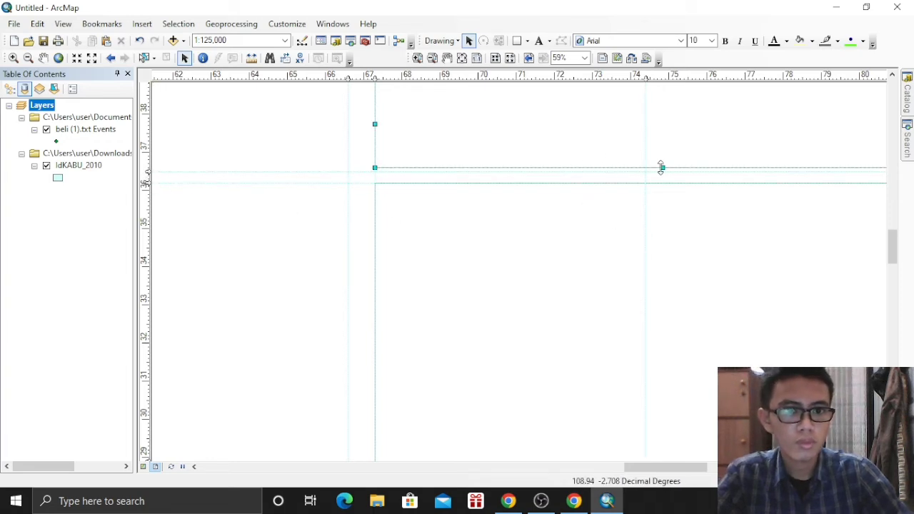
drag(663, 168, 662, 172)
drag(895, 261, 894, 277)
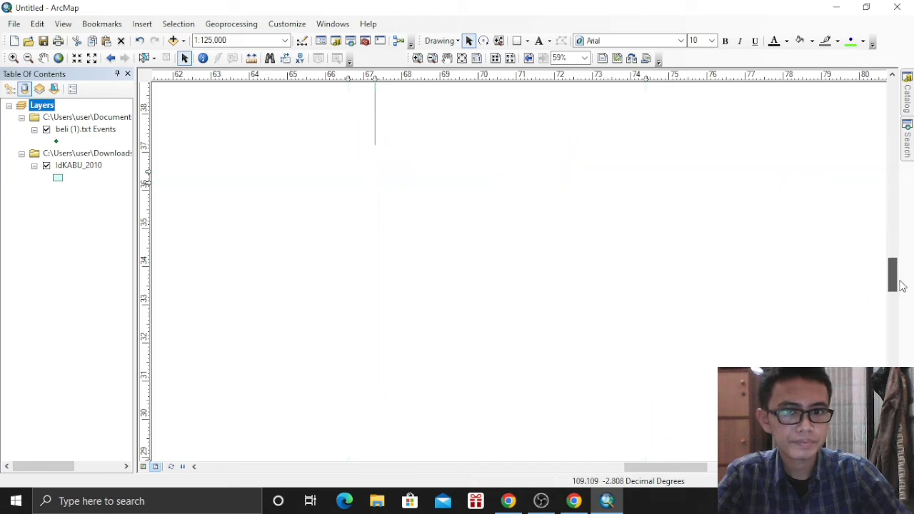
scroll(781, 270, up, 2)
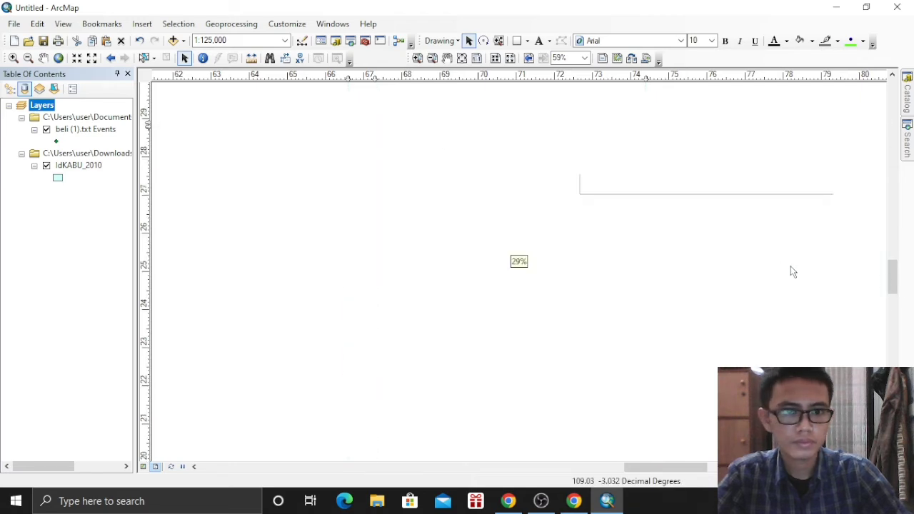
drag(688, 464, 717, 465)
Move the next frame down below the guide in the right-side column
click(669, 182)
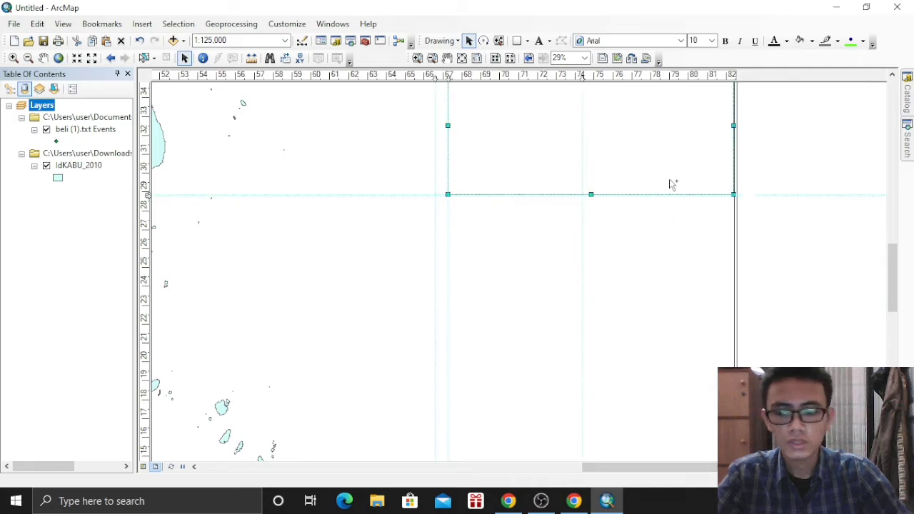
drag(654, 164, 655, 308)
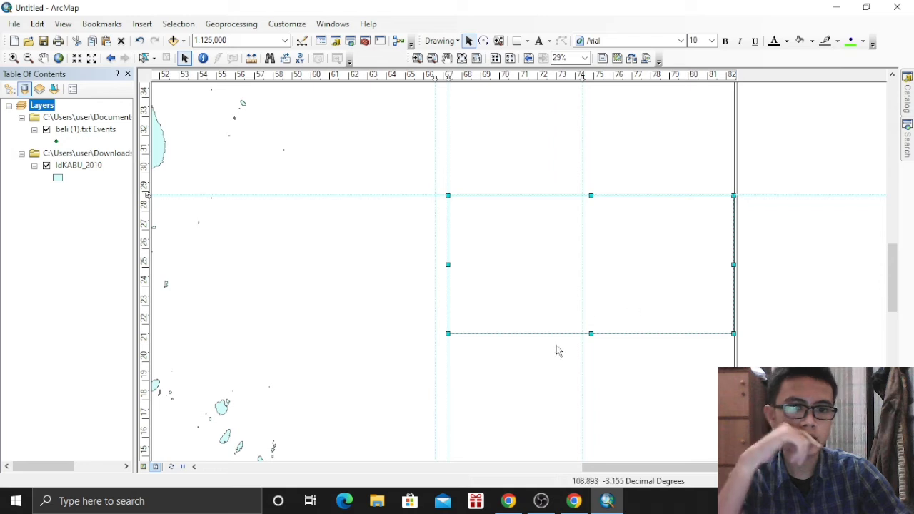
drag(900, 280, 900, 311)
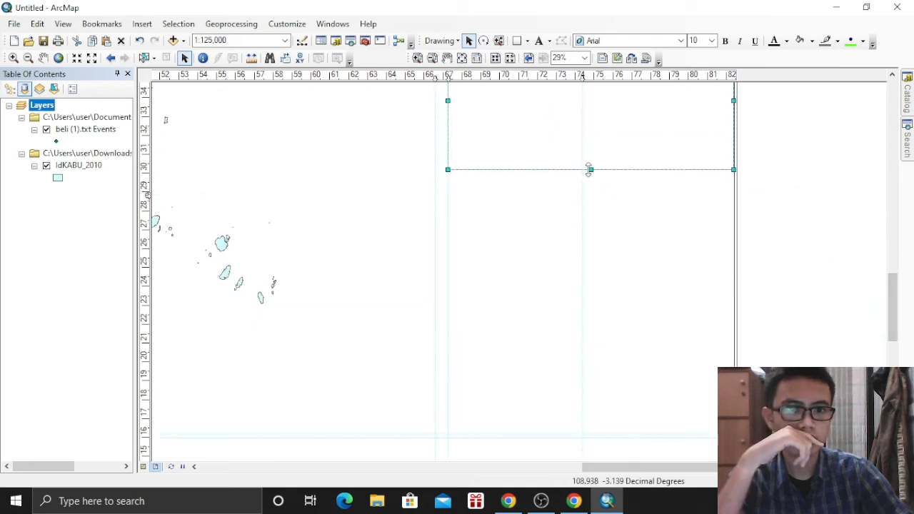
drag(590, 170, 605, 435)
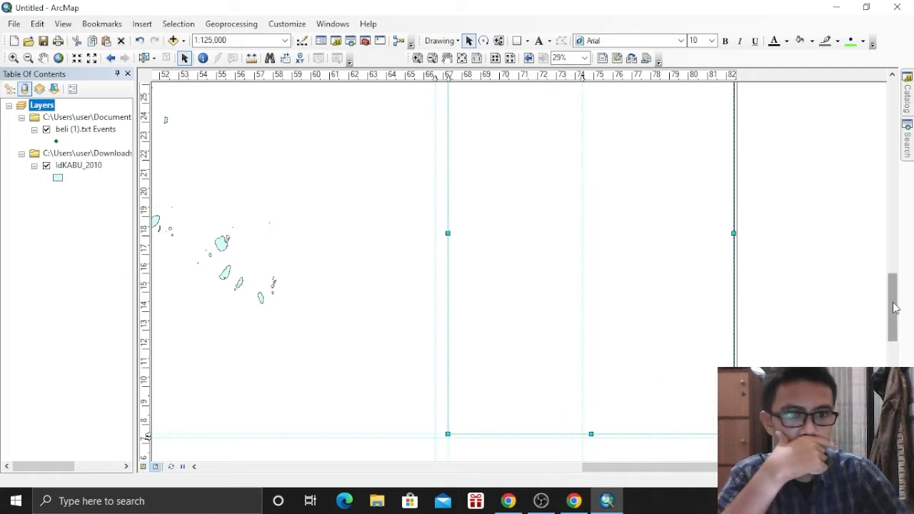
drag(892, 306, 901, 270)
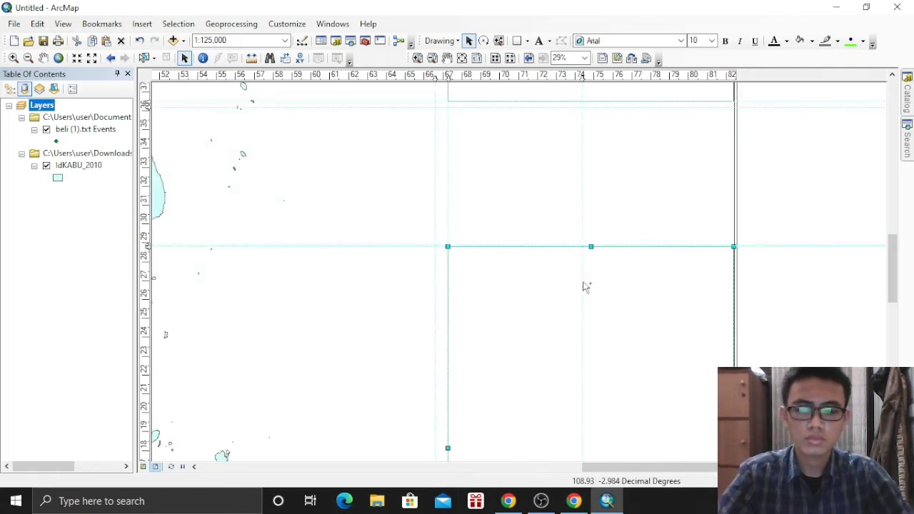
drag(583, 286, 587, 292)
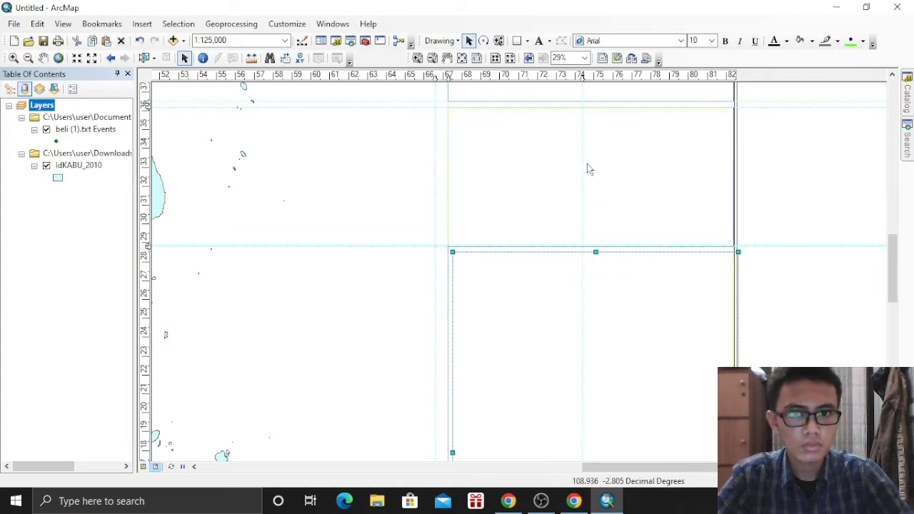
drag(587, 164, 587, 166)
drag(895, 277, 867, 321)
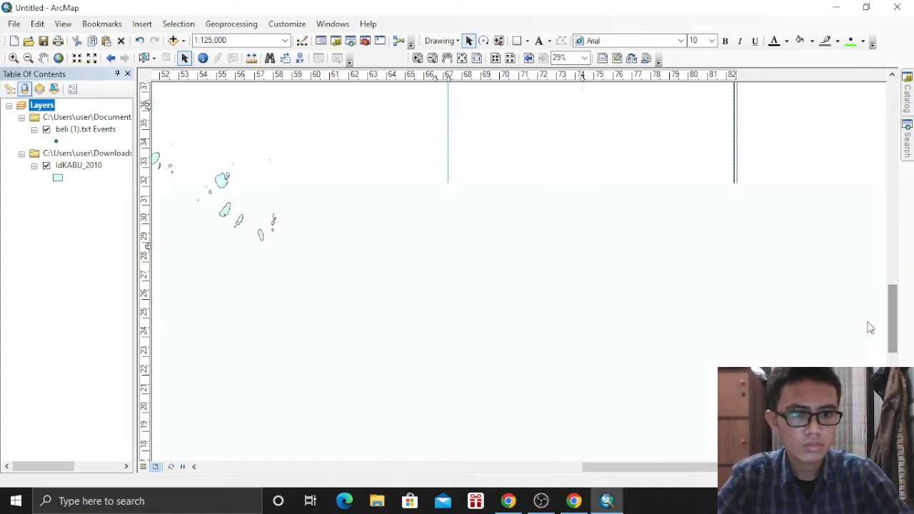
Resize the frame's top and bottom edges to the guides and drop it near the page bottom
drag(589, 230, 600, 127)
drag(895, 306, 891, 278)
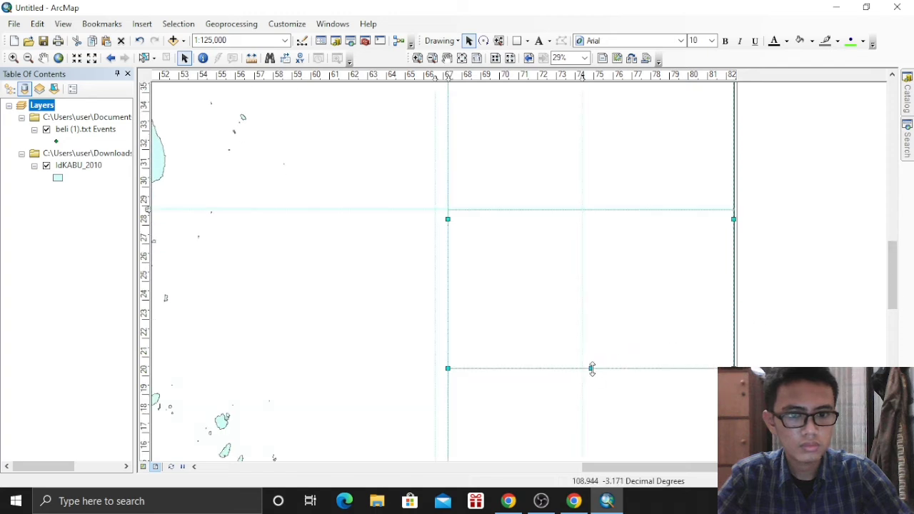
drag(591, 368, 607, 208)
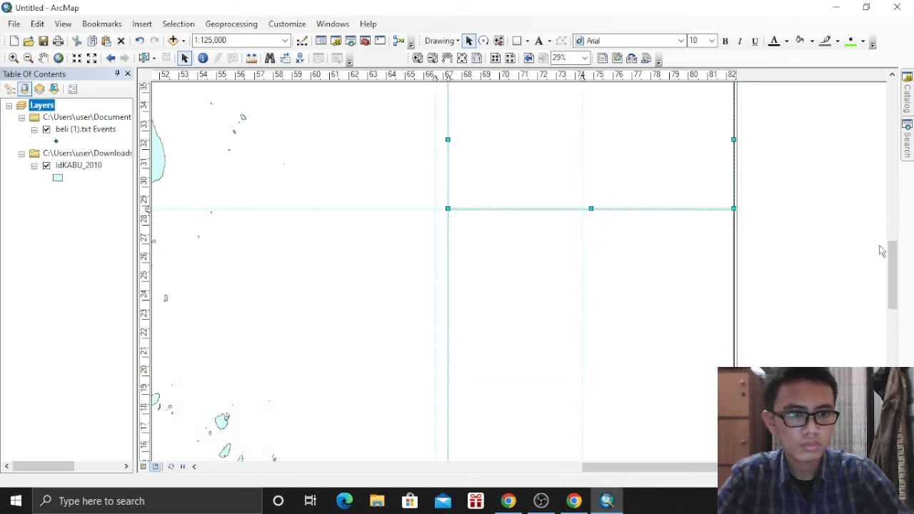
drag(882, 250, 891, 321)
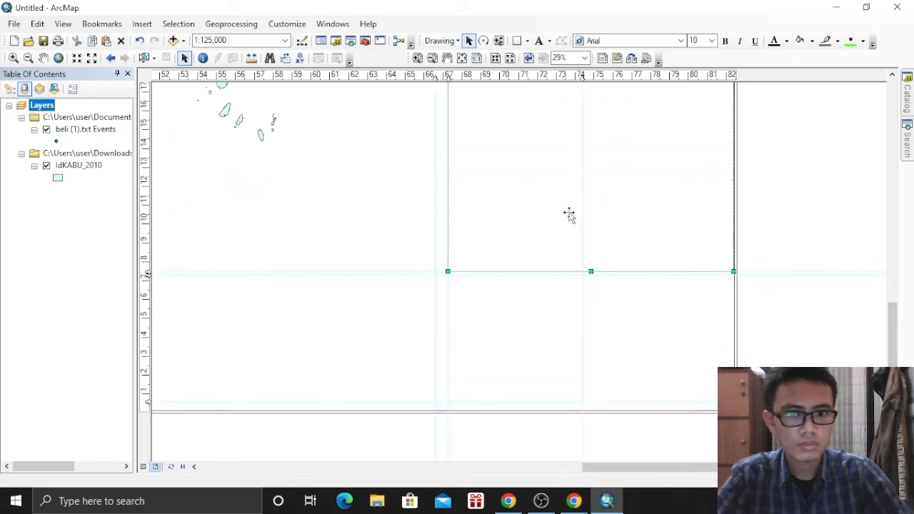
drag(571, 244, 590, 249)
drag(589, 341, 586, 354)
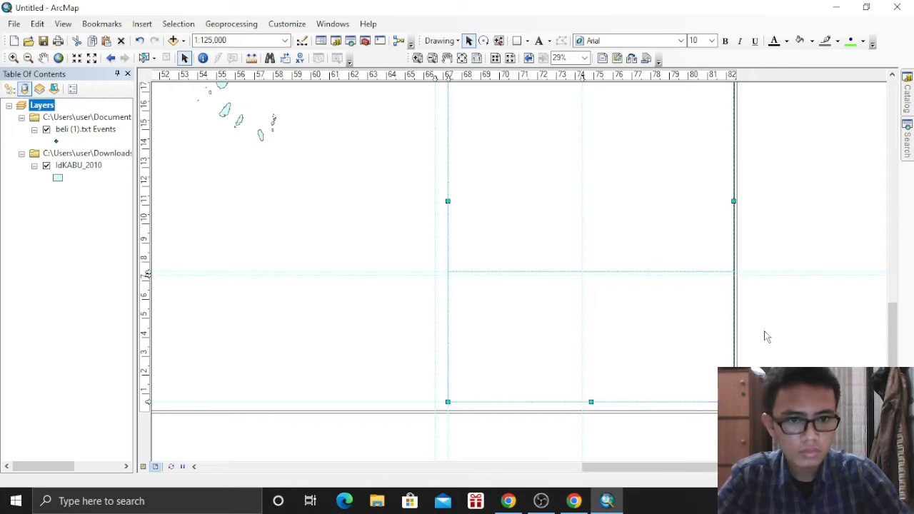
At 19% zoom, pull the bottom box's top edge down to the guide above the bottom guide
scroll(783, 308, down, 2)
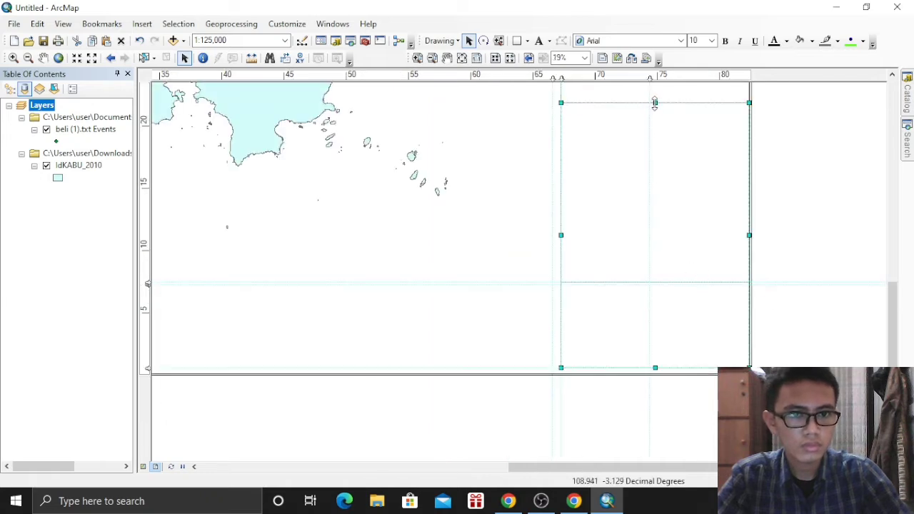
drag(655, 104, 657, 286)
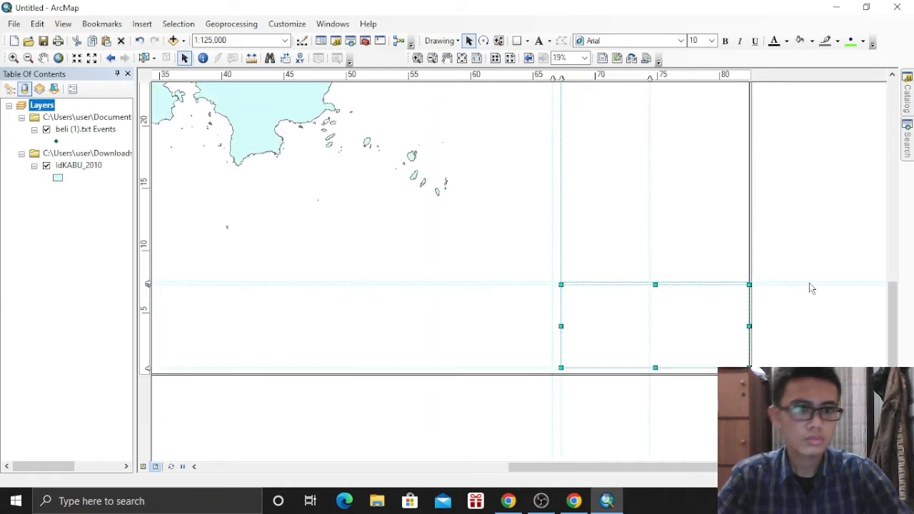
drag(892, 327, 892, 222)
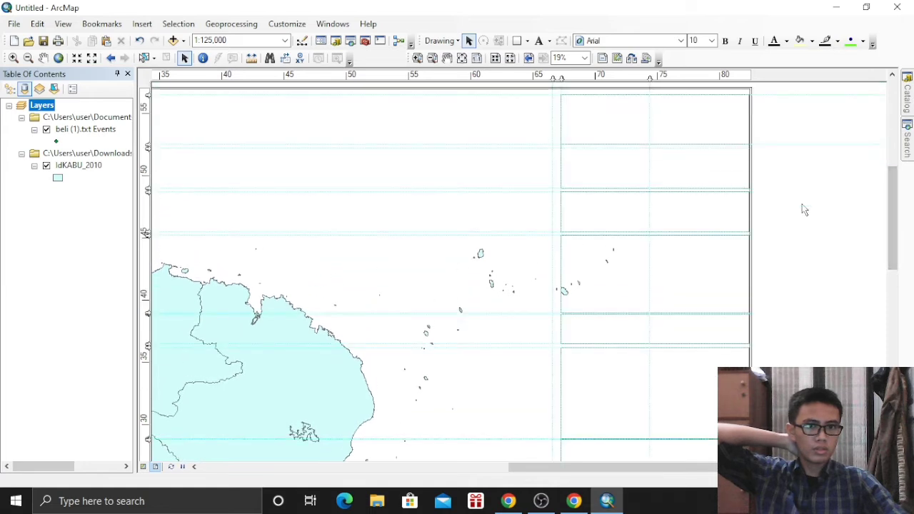
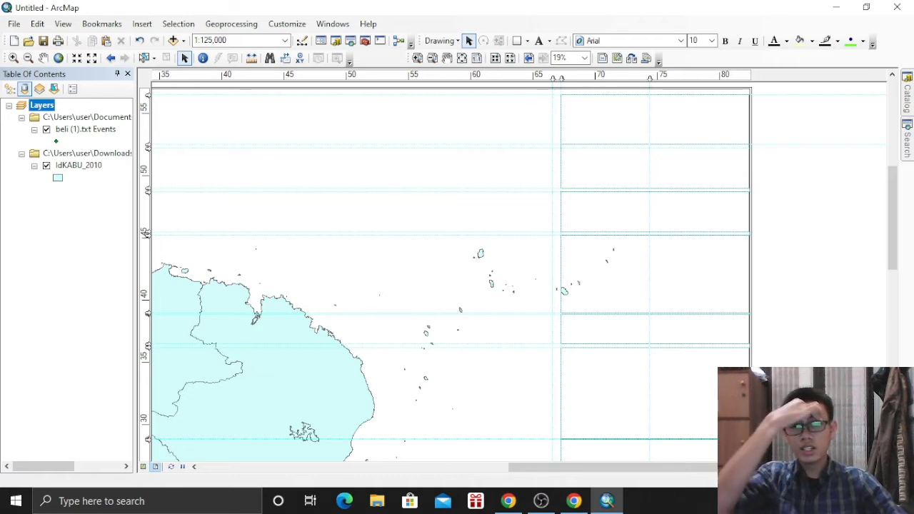
Place a small text element with the Text tool in the top box of the layout's side panel
click(541, 41)
click(602, 117)
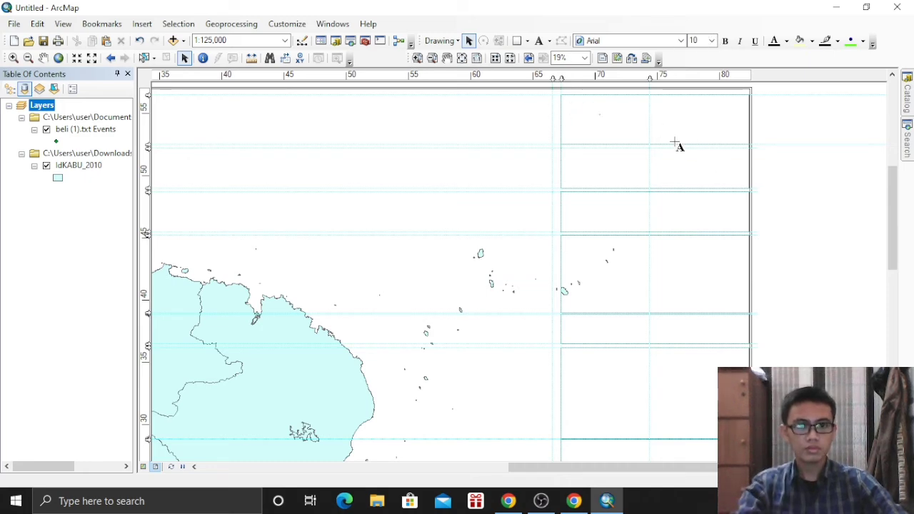
scroll(672, 139, up, 1)
scroll(671, 141, down, 3)
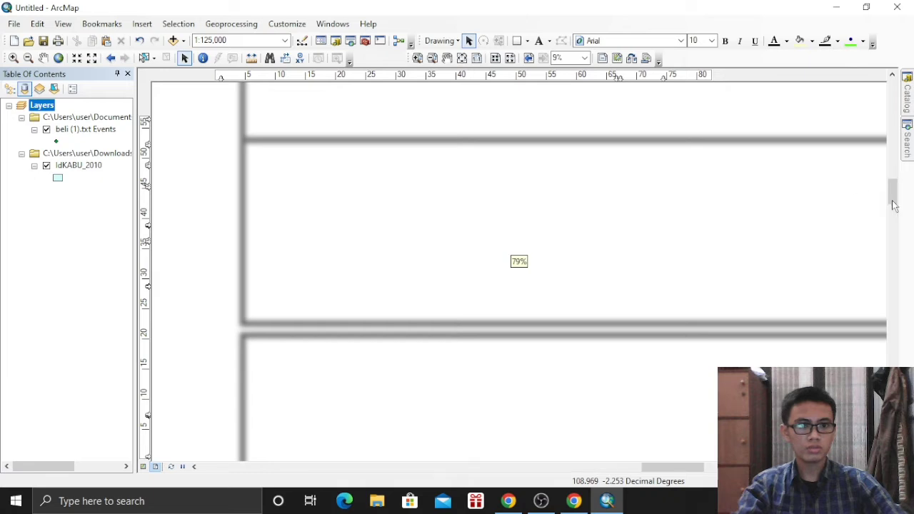
drag(891, 199, 896, 146)
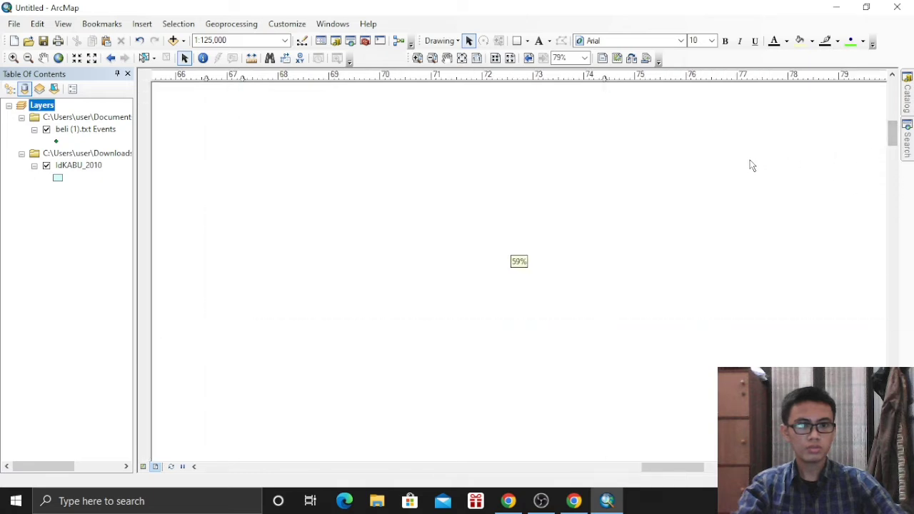
scroll(746, 170, up, 1)
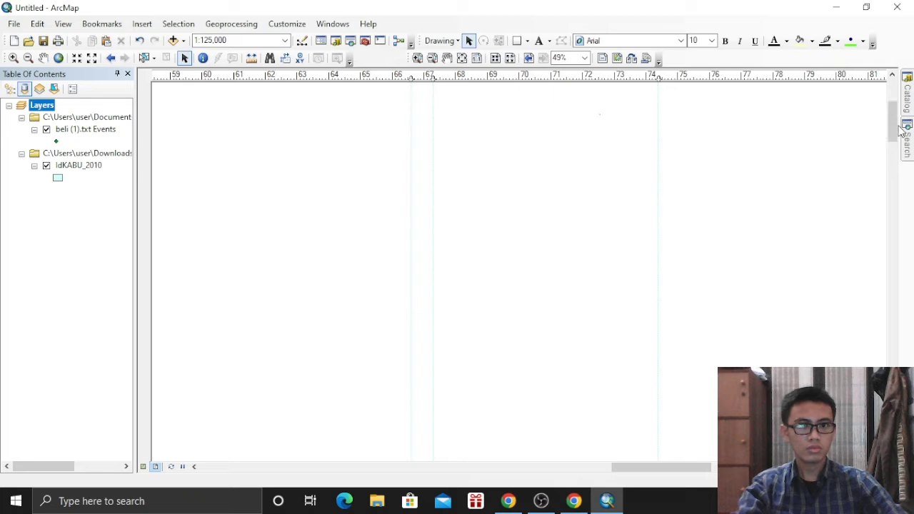
drag(897, 122, 896, 102)
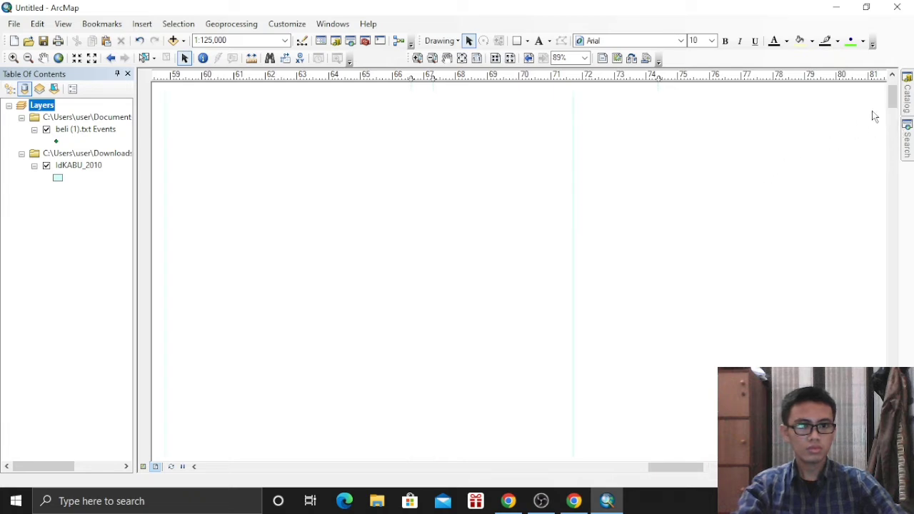
drag(892, 112, 900, 153)
click(903, 146)
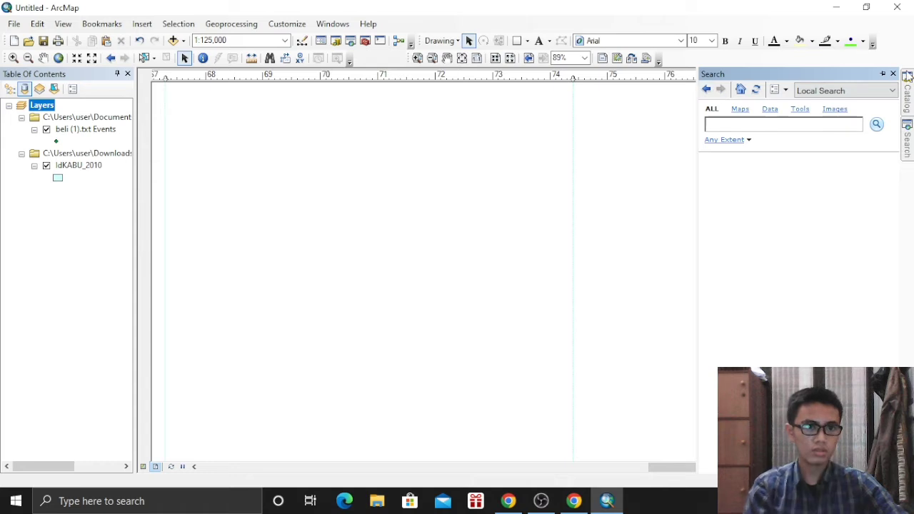
click(893, 74)
drag(891, 145, 891, 178)
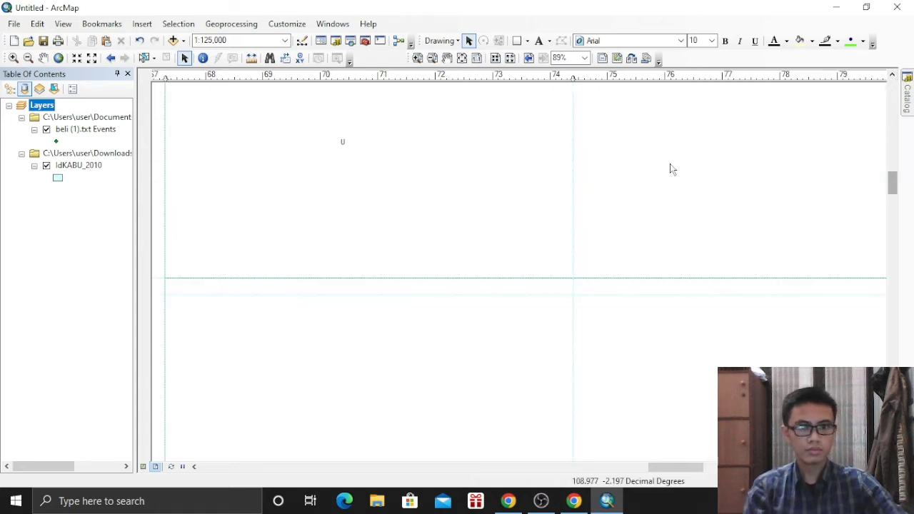
Change the new text element to read UNIVERSITAS SRIWIJAYA
double_click(342, 142)
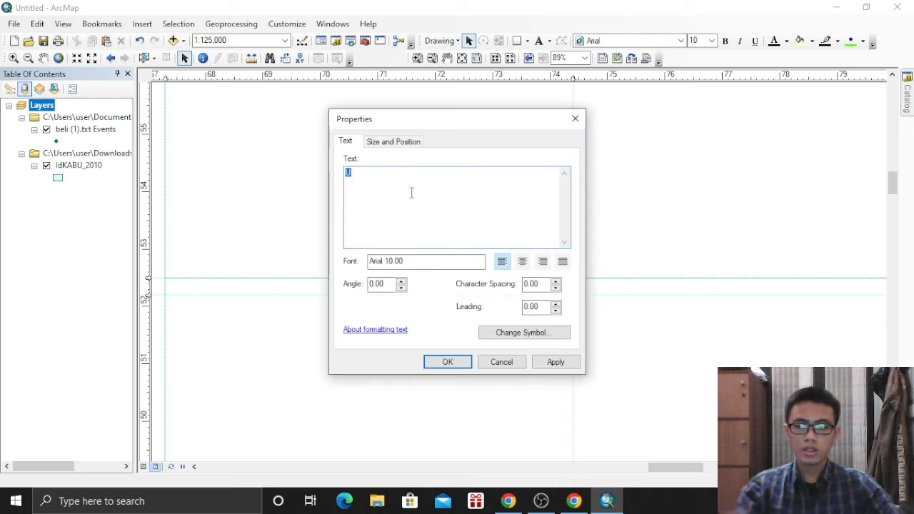
text(UNIVE)
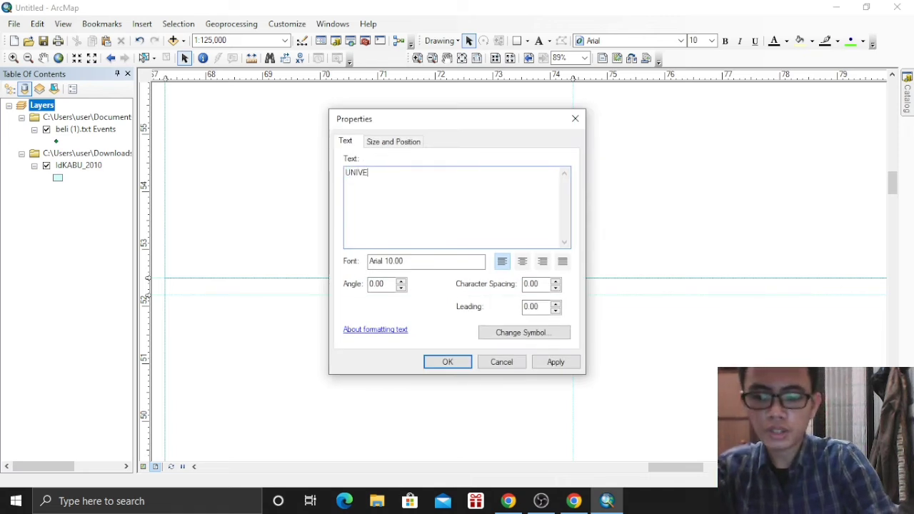
text(RSITAS SRIWIJAYA)
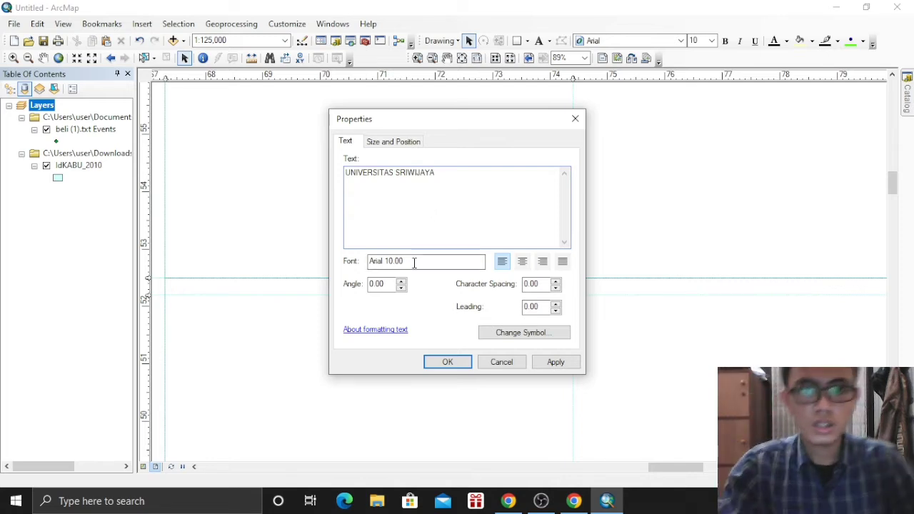
click(403, 143)
click(448, 364)
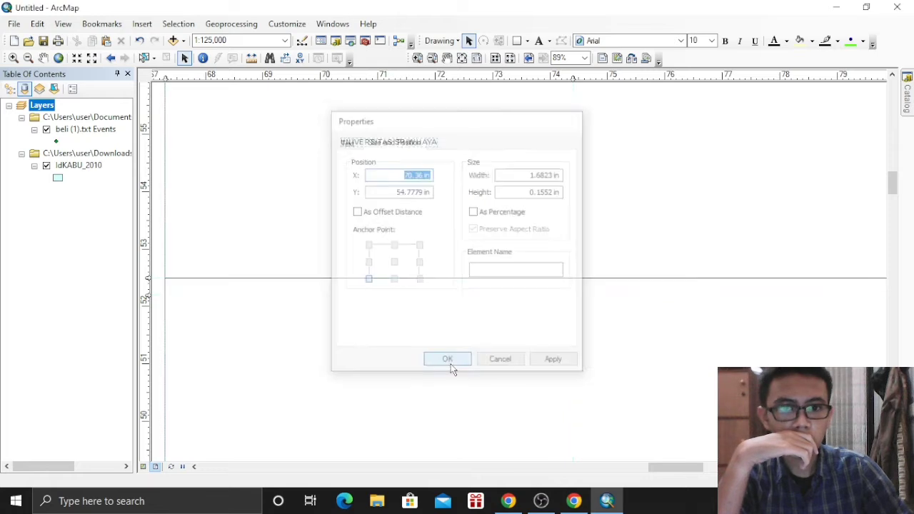
Set the UNIVERSITAS SRIWIJAYA title to 36 pt and centre it in the top box
click(435, 141)
click(710, 41)
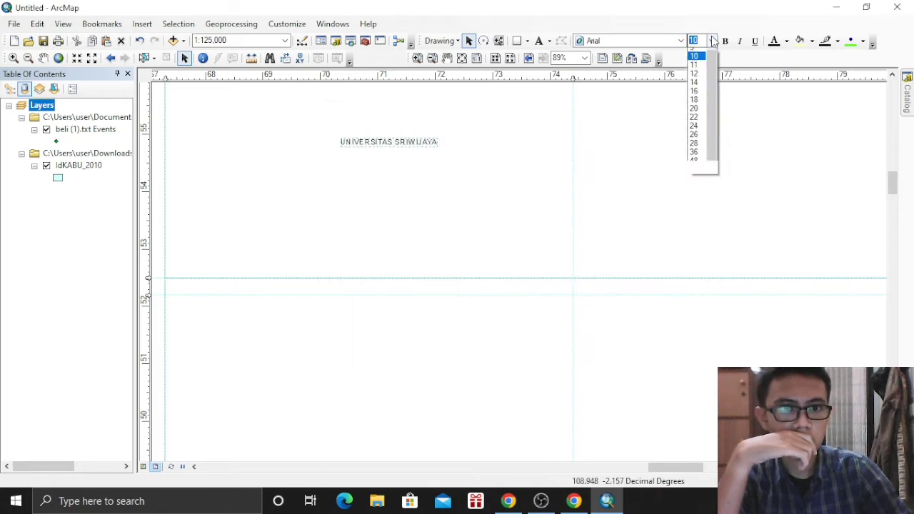
click(693, 148)
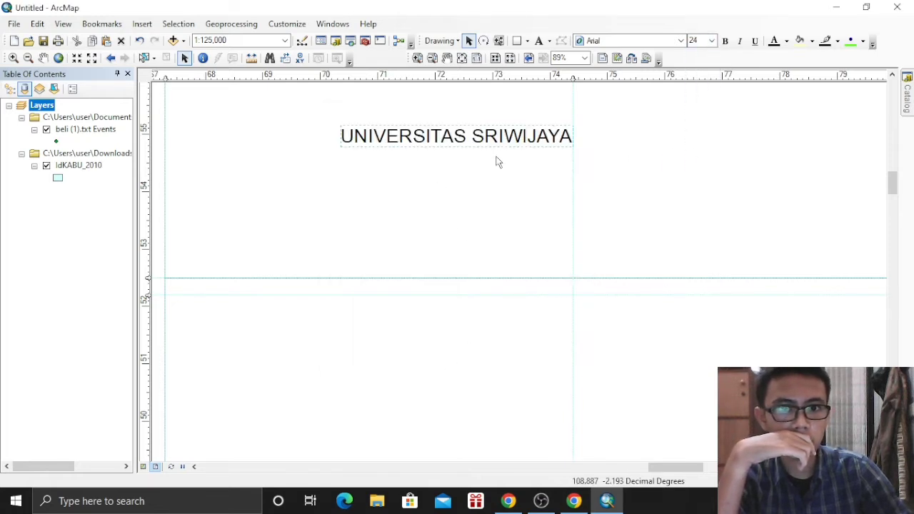
click(709, 40)
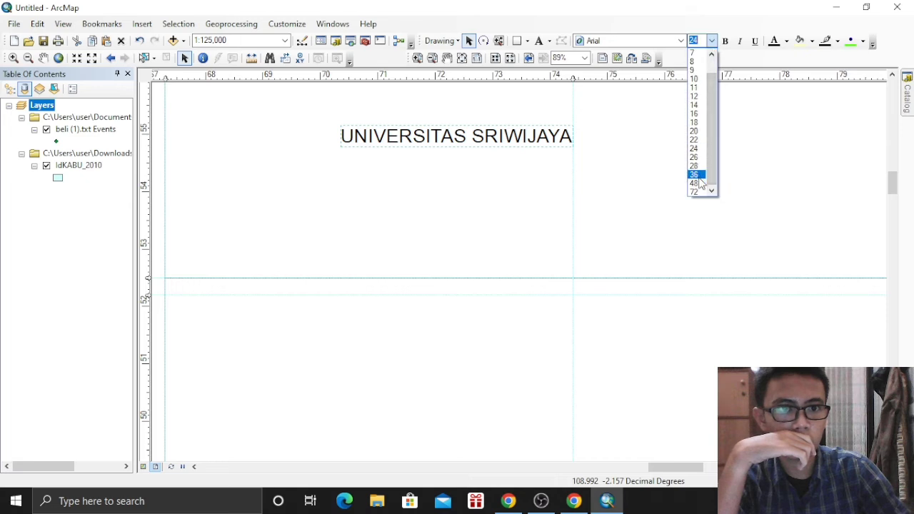
click(694, 174)
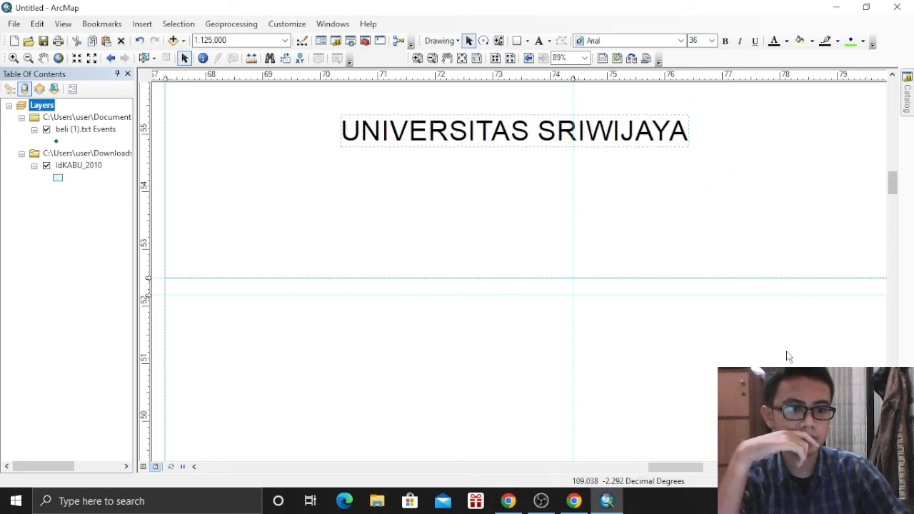
scroll(767, 341, up, 3)
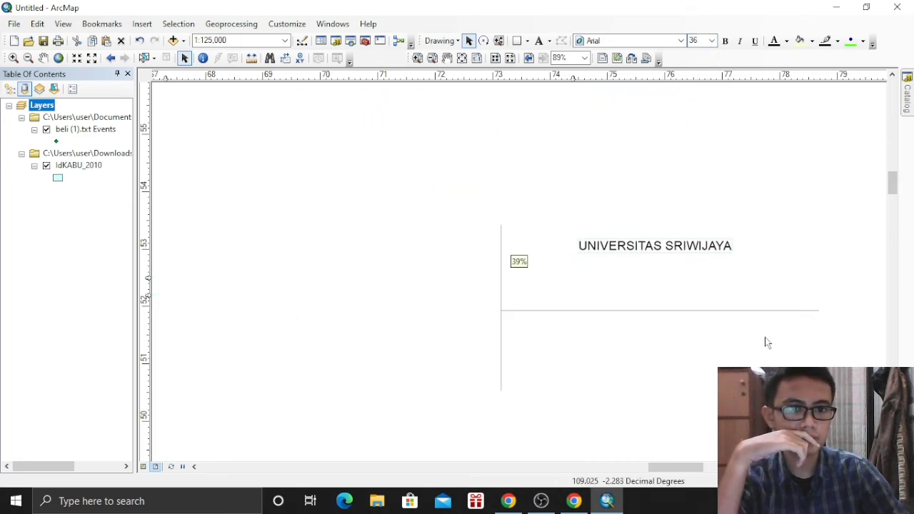
scroll(765, 335, up, 2)
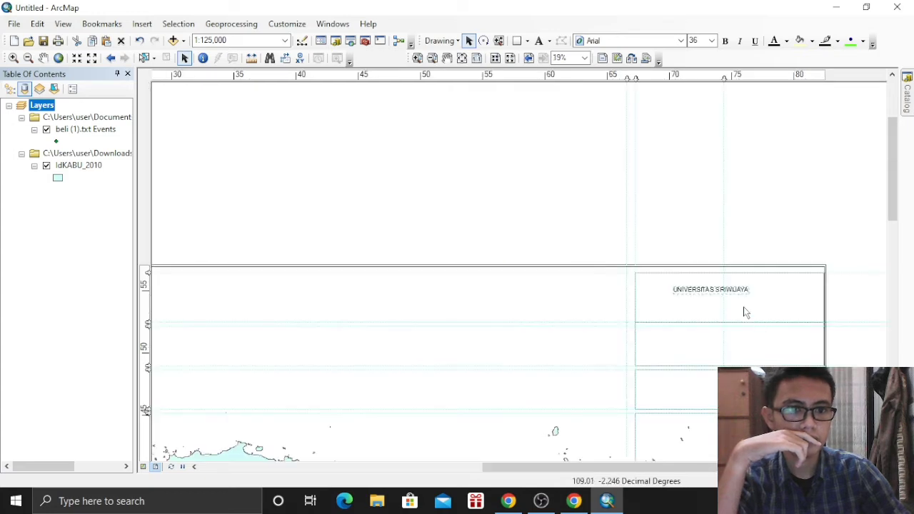
drag(725, 296, 742, 302)
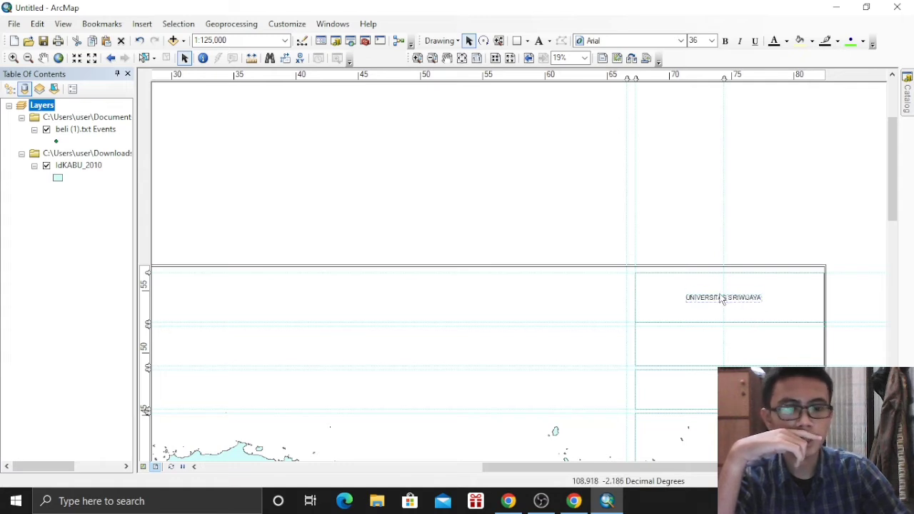
click(719, 301)
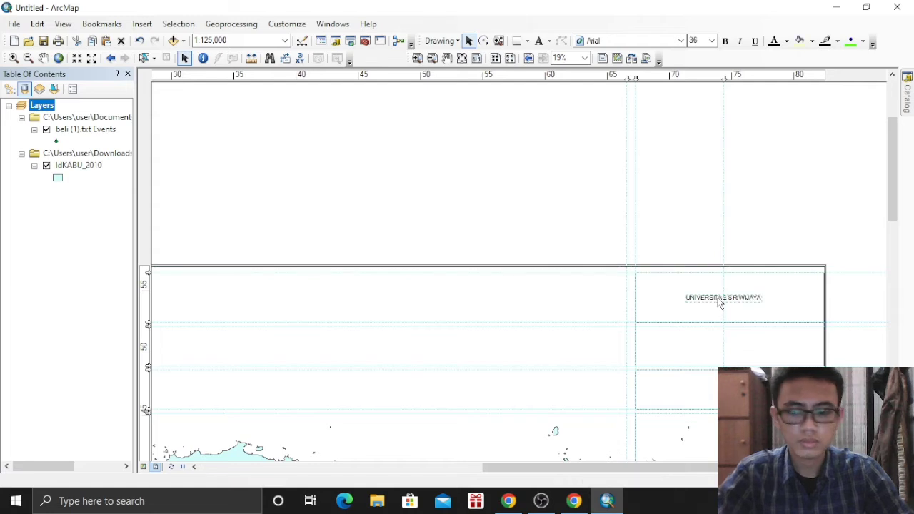
Copy the title into the second box and change its text to PRAKTIKUM KOMPUTASI DASAR
drag(719, 302, 725, 345)
double_click(725, 345)
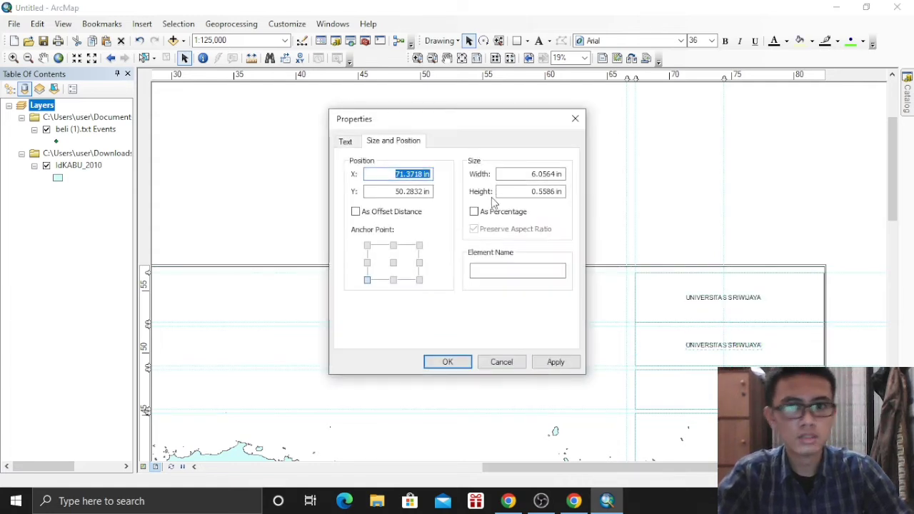
click(344, 142)
text(PRAKTIKUM KOMPUTASI DASAR)
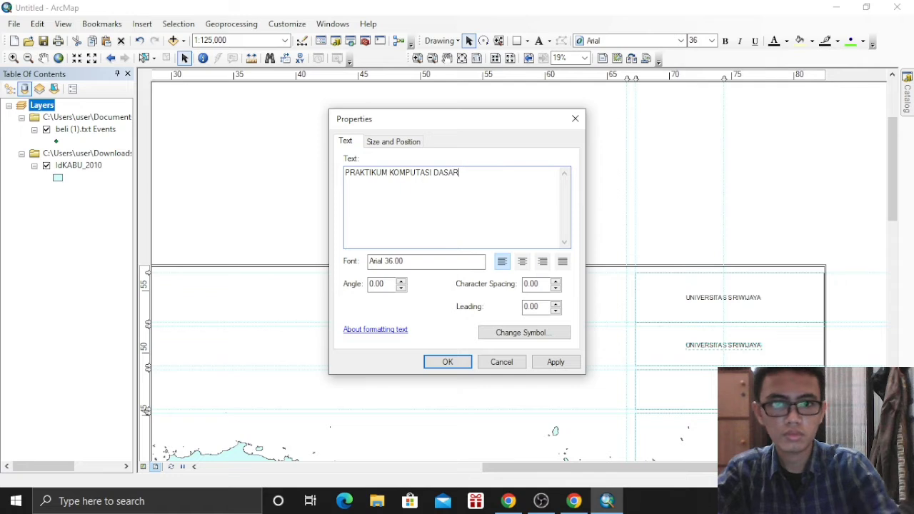
click(447, 362)
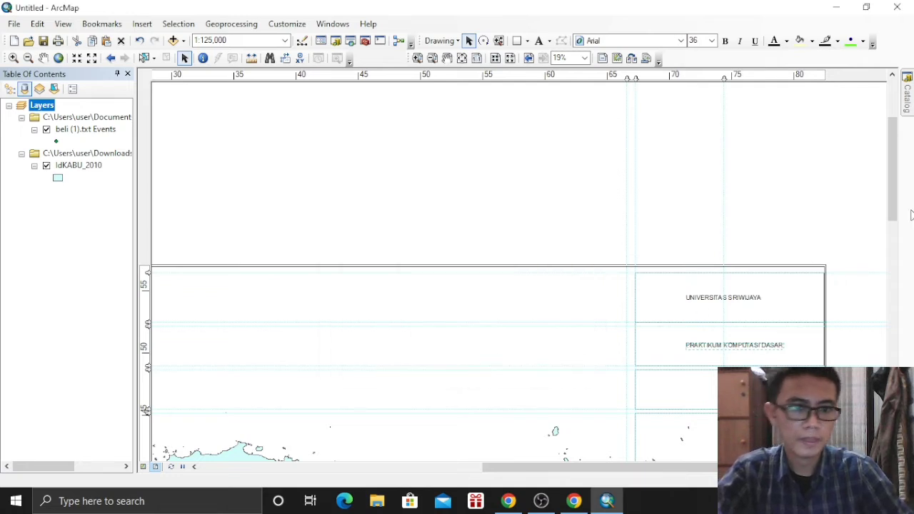
drag(900, 182, 906, 229)
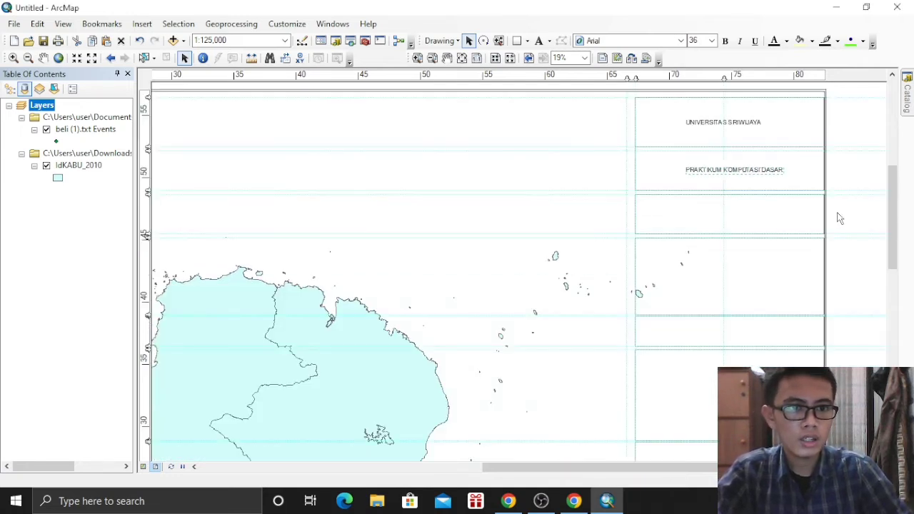
click(139, 25)
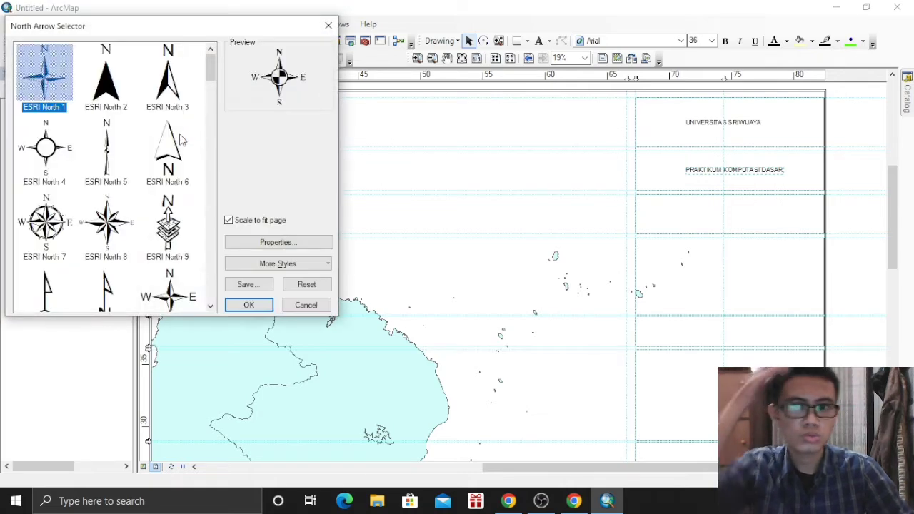
Insert an ESRI North 7 north arrow and move it into the fourth side-panel box
click(61, 147)
click(56, 212)
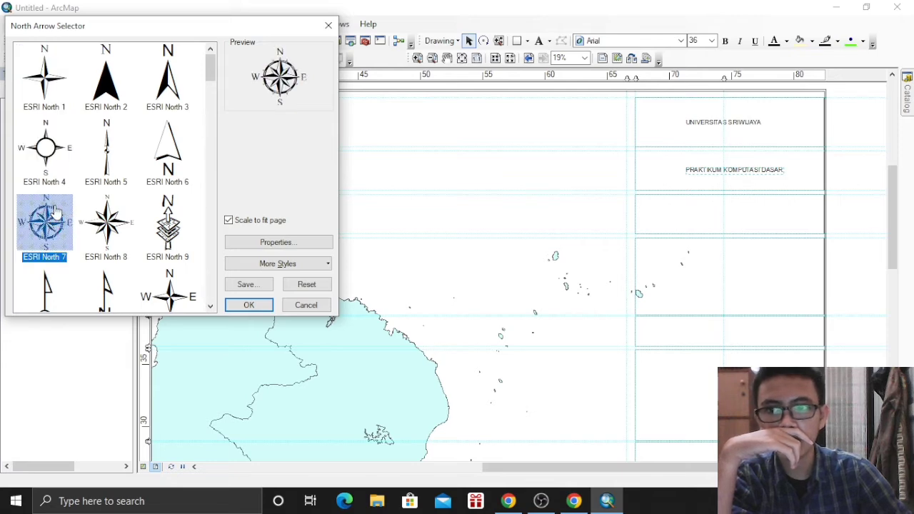
click(258, 243)
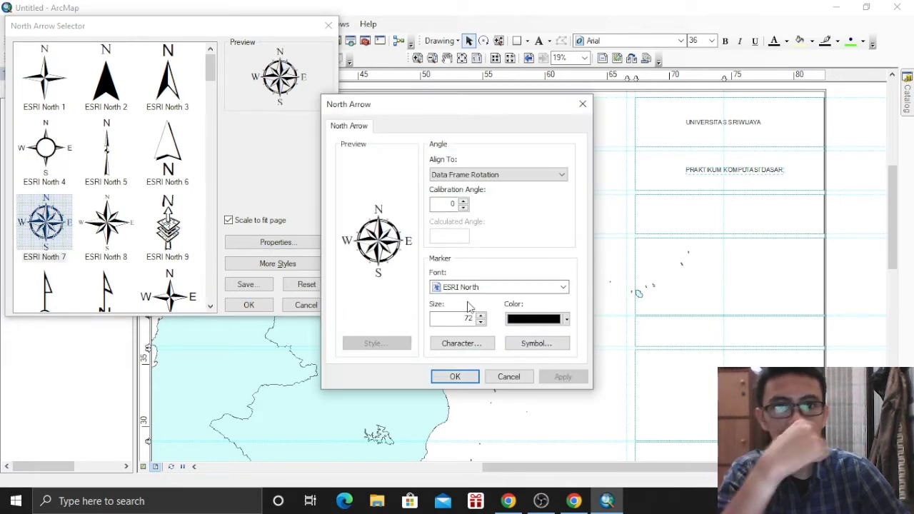
click(508, 376)
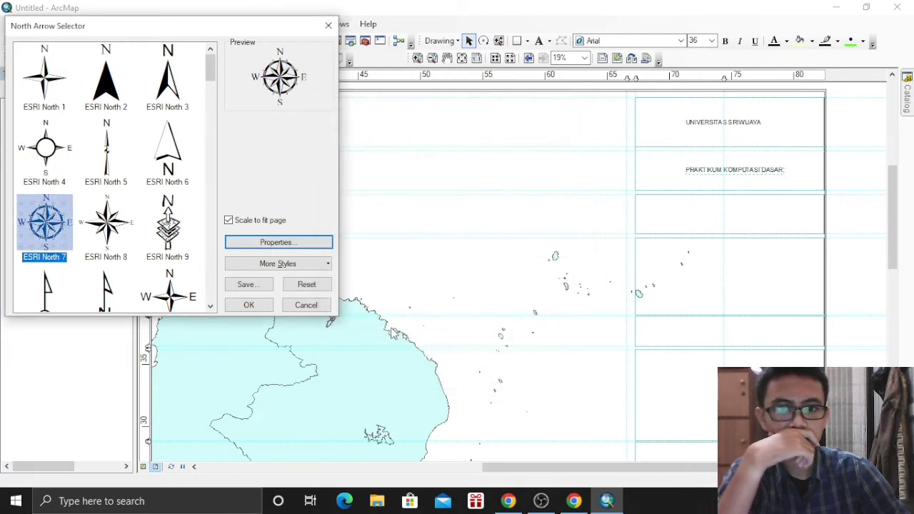
click(261, 307)
drag(449, 294, 718, 273)
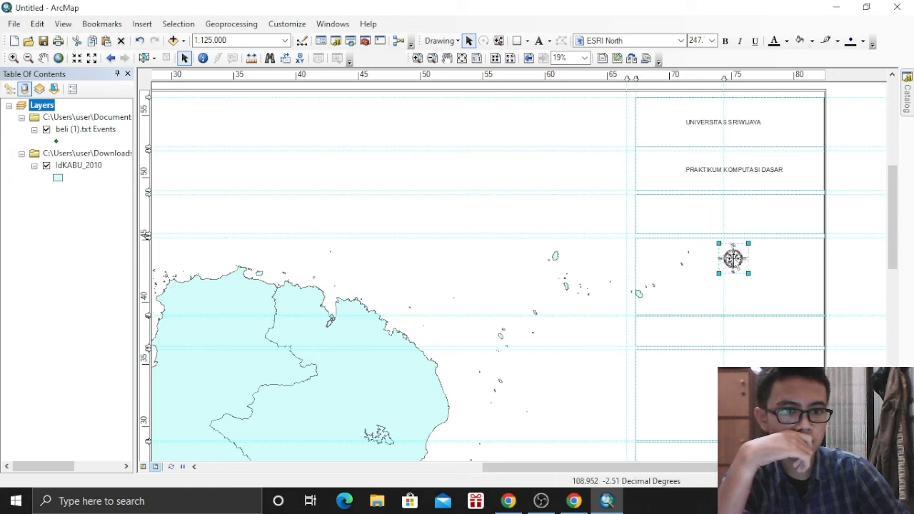
click(142, 24)
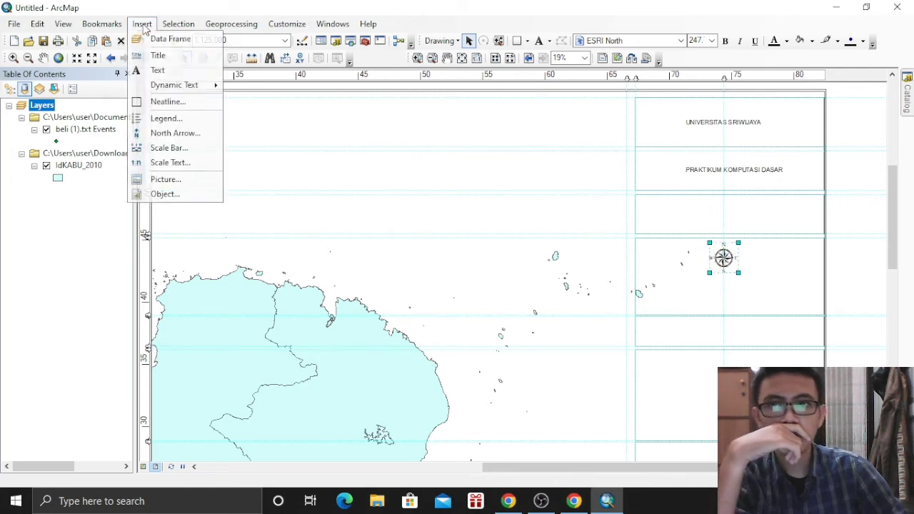
Insert an Alternating Scale Bar 1, shorten it, and place it under the north arrow
click(190, 152)
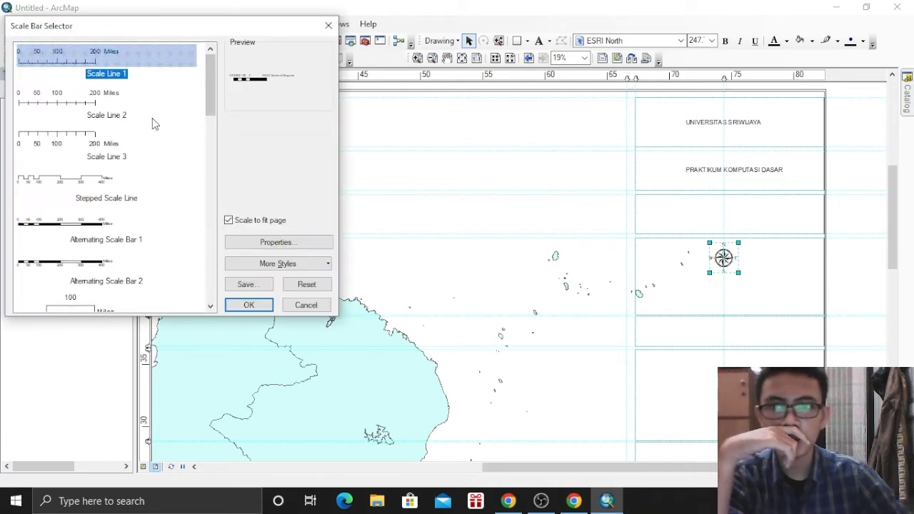
click(281, 241)
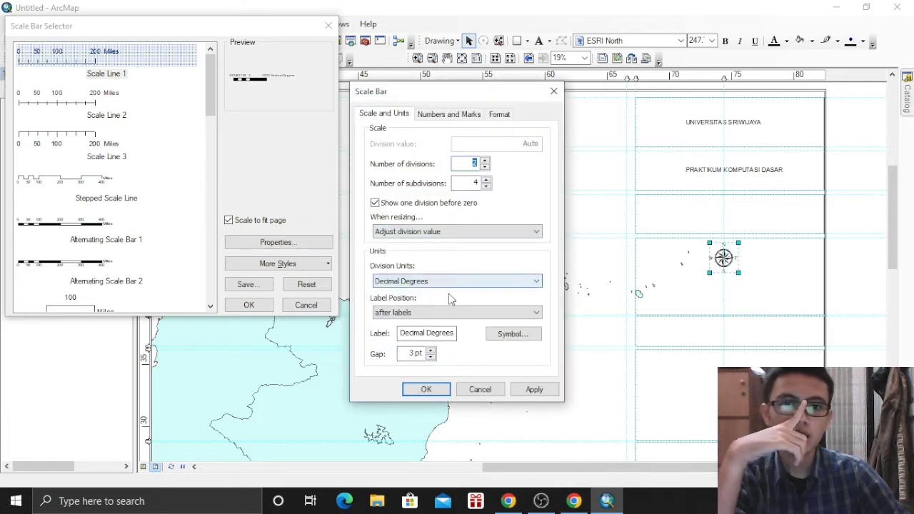
click(426, 389)
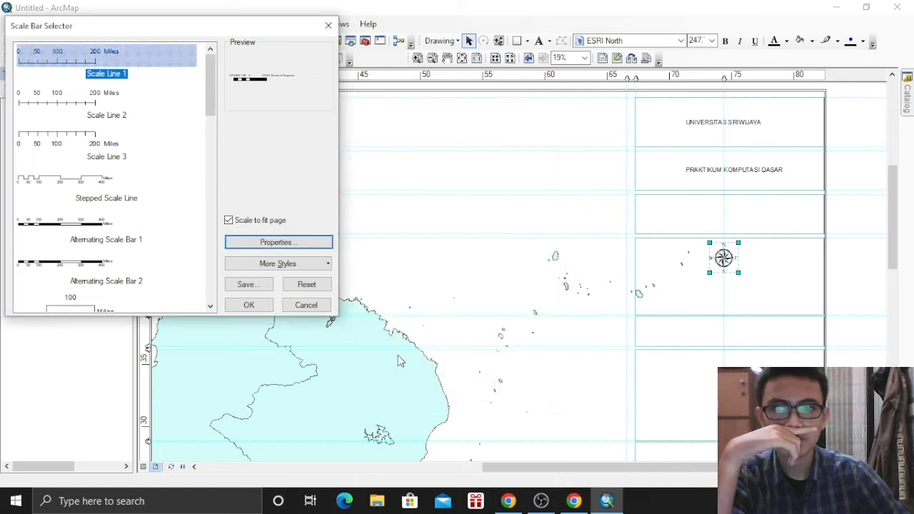
click(115, 239)
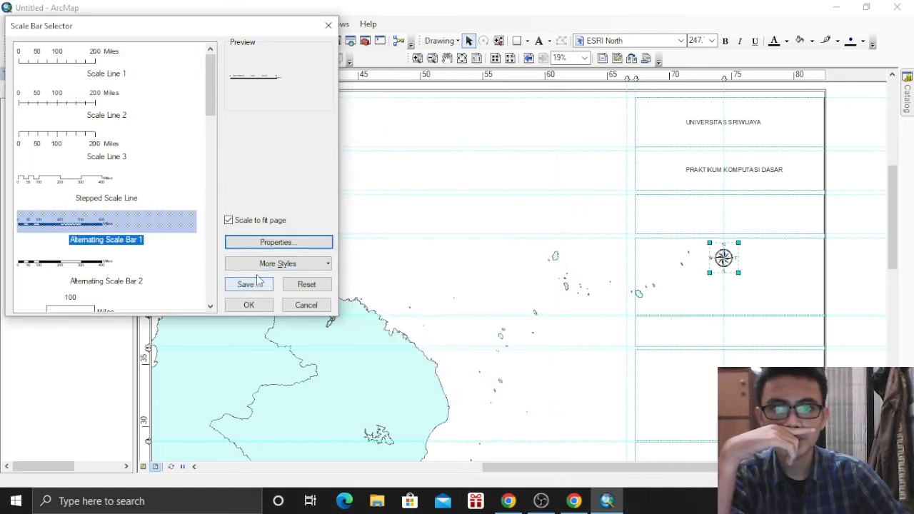
click(248, 304)
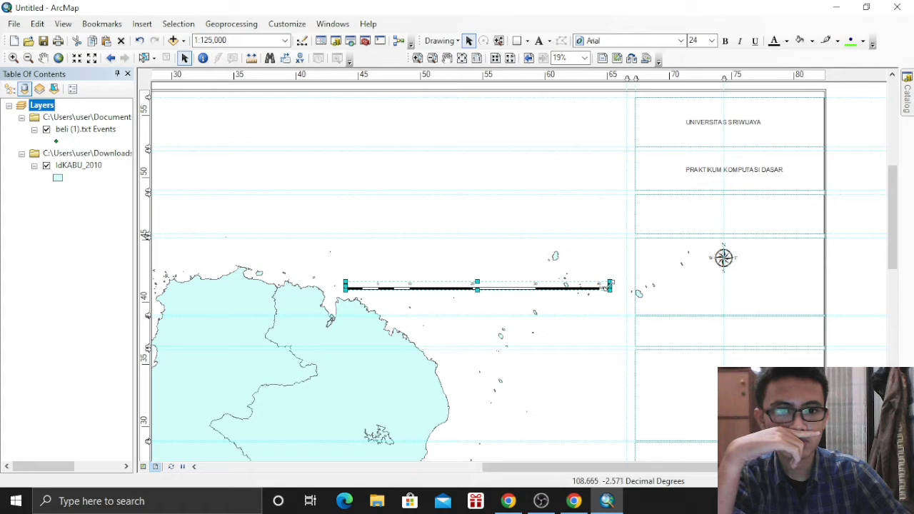
drag(607, 285, 511, 285)
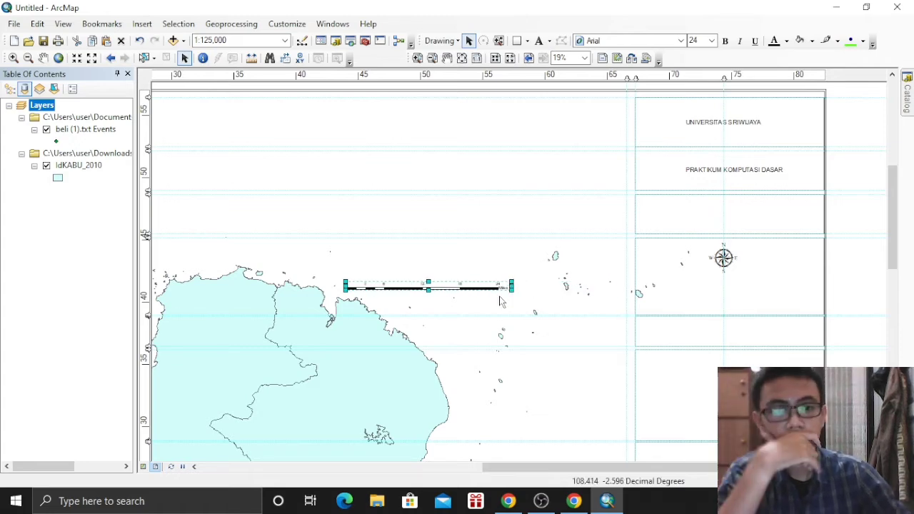
drag(469, 289, 758, 279)
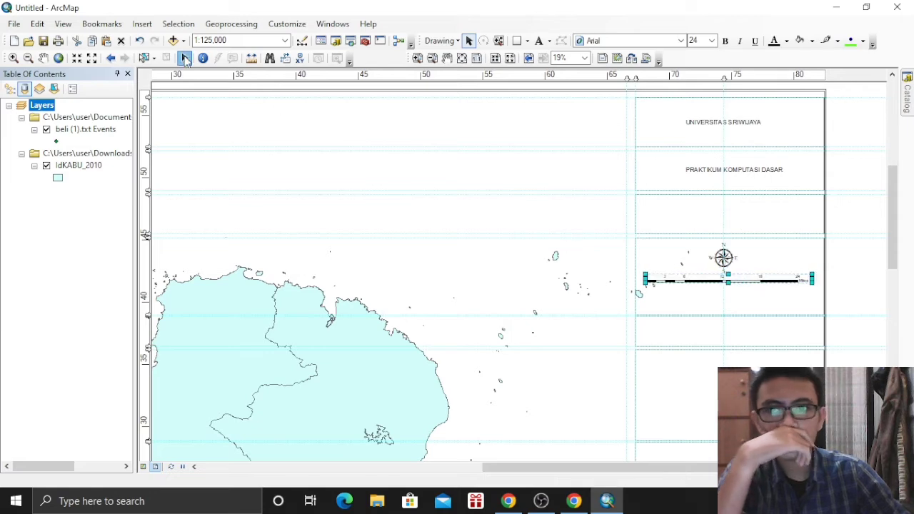
click(142, 23)
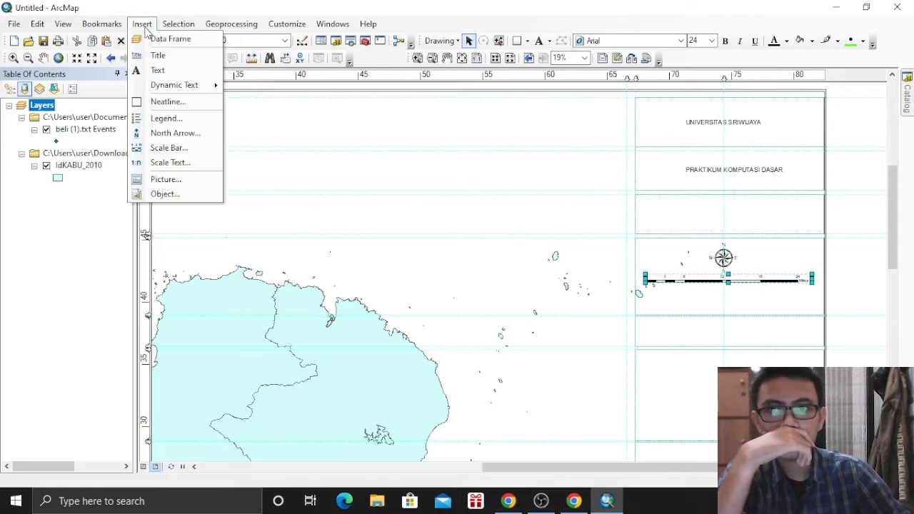
Add an absolute-style 1:125,000 scale text and move it beneath the scale bar
click(186, 166)
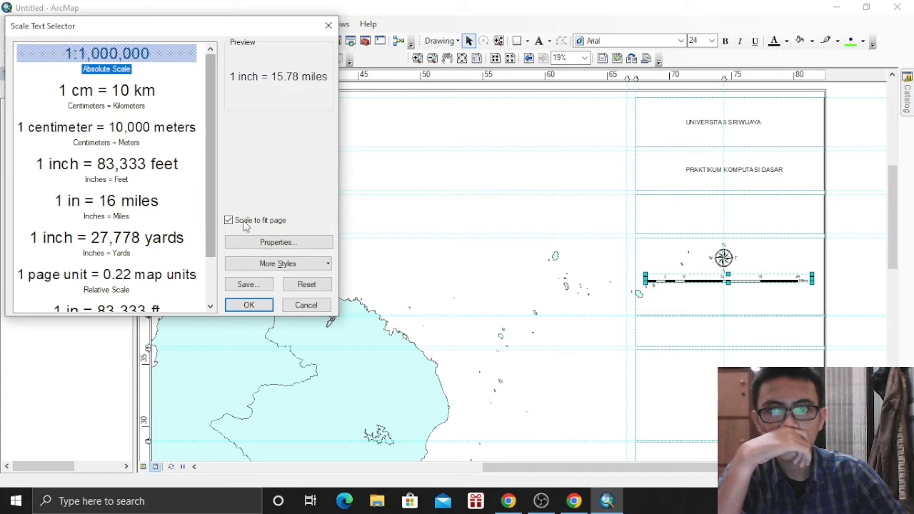
click(251, 241)
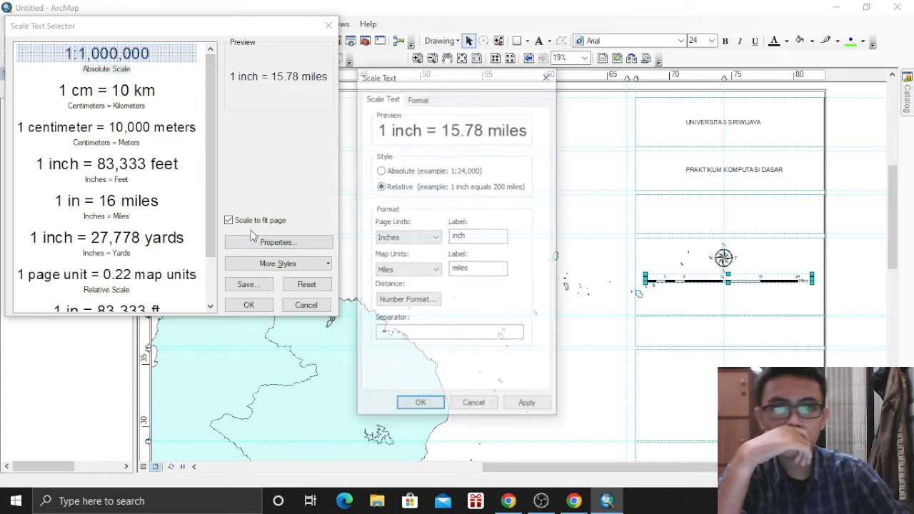
click(392, 172)
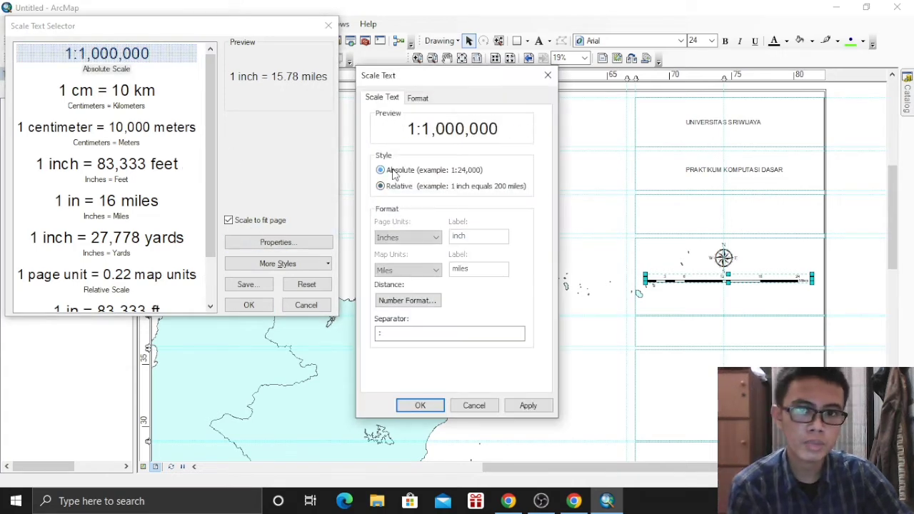
click(420, 405)
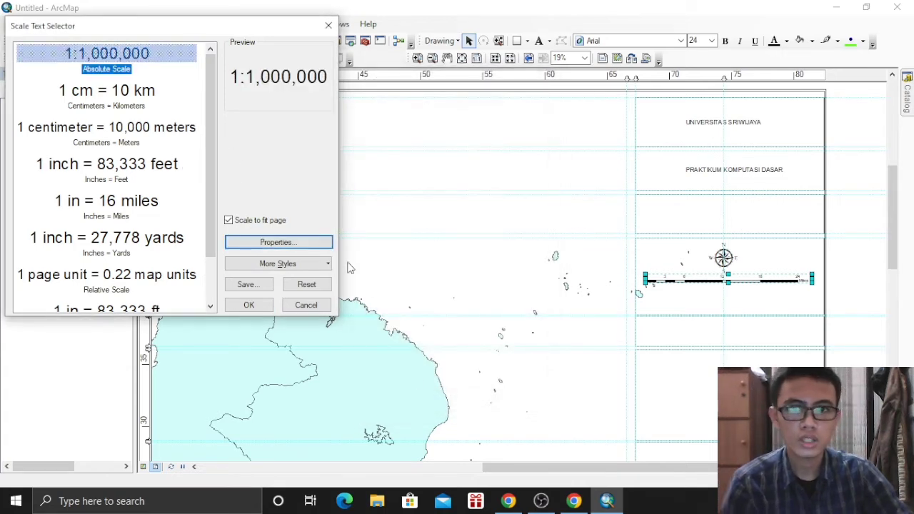
click(248, 305)
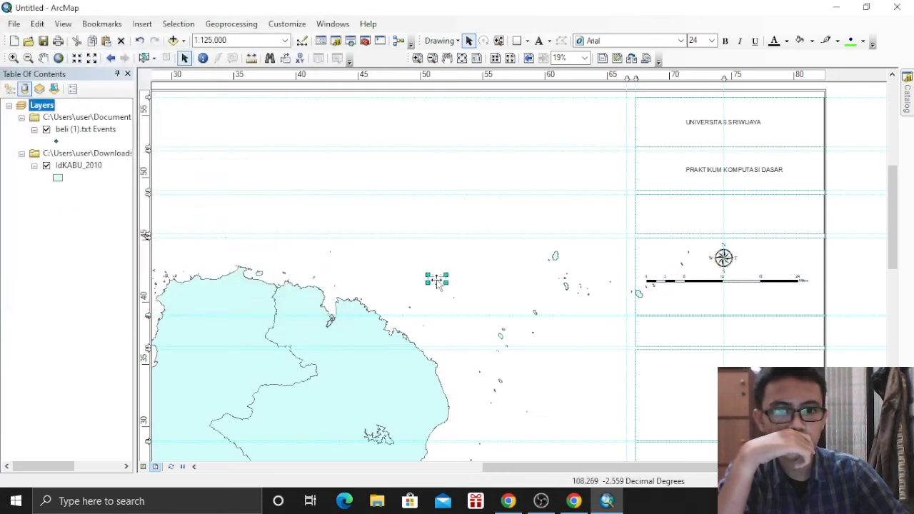
drag(438, 281, 724, 304)
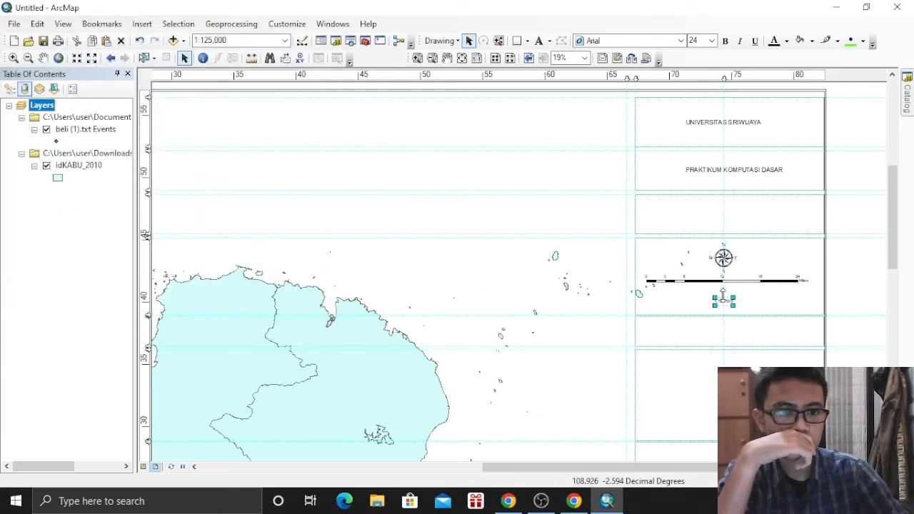
Bring up the scale bar's Properties dialog
click(723, 283)
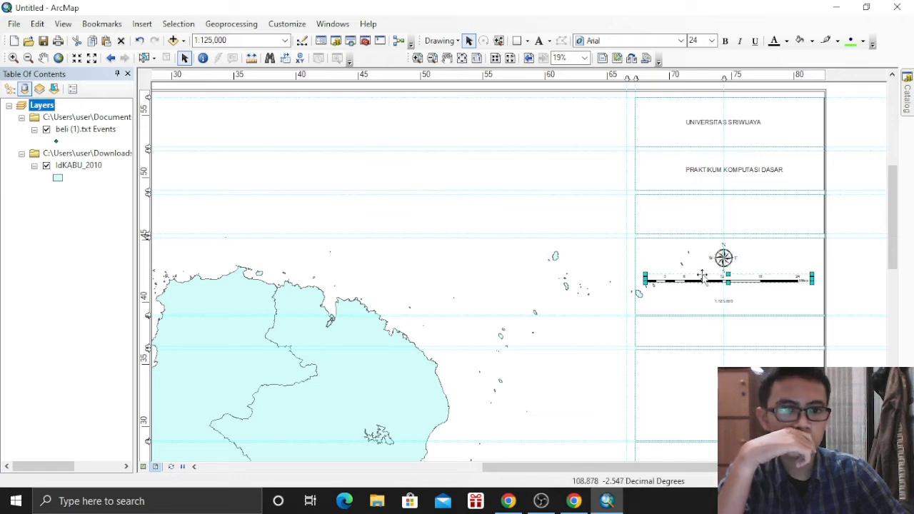
right_click(719, 278)
click(742, 265)
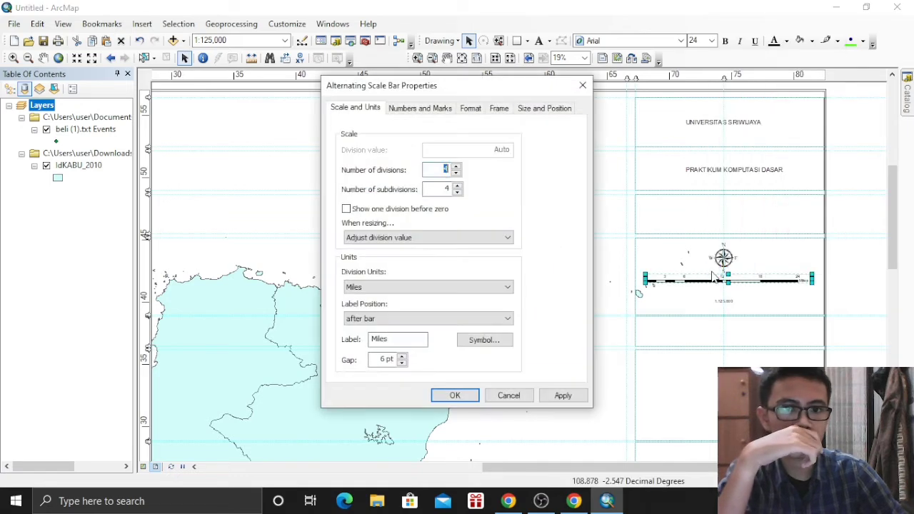
Set the scale bar's division units to Kilometers
click(389, 287)
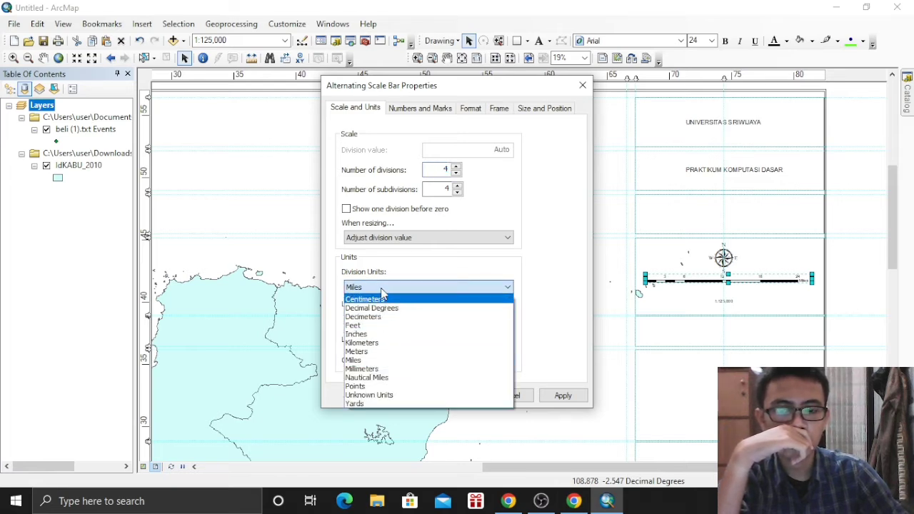
click(393, 342)
click(455, 395)
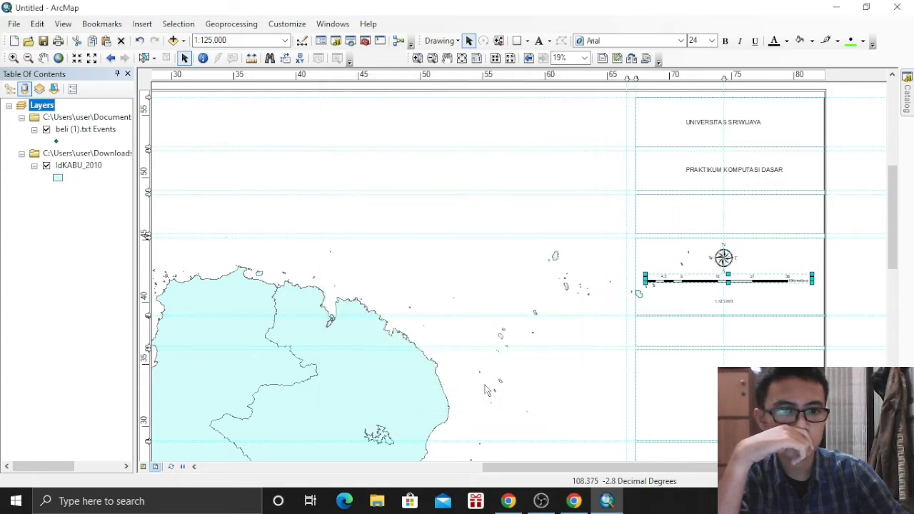
Enlarge the 1:125,000 scale text and centre it under the scale bar
click(785, 299)
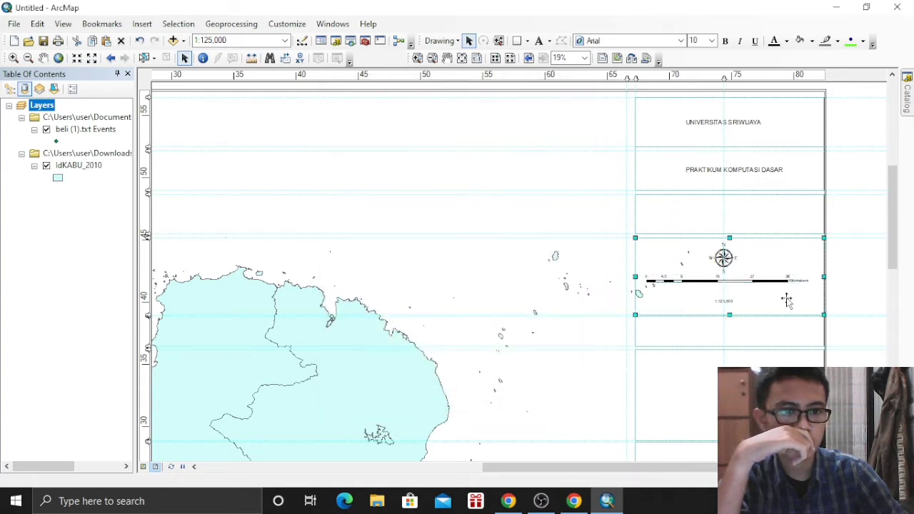
click(727, 302)
mouse_move(749, 294)
mouse_down()
mouse_move(758, 289)
mouse_move(733, 294)
mouse_up()
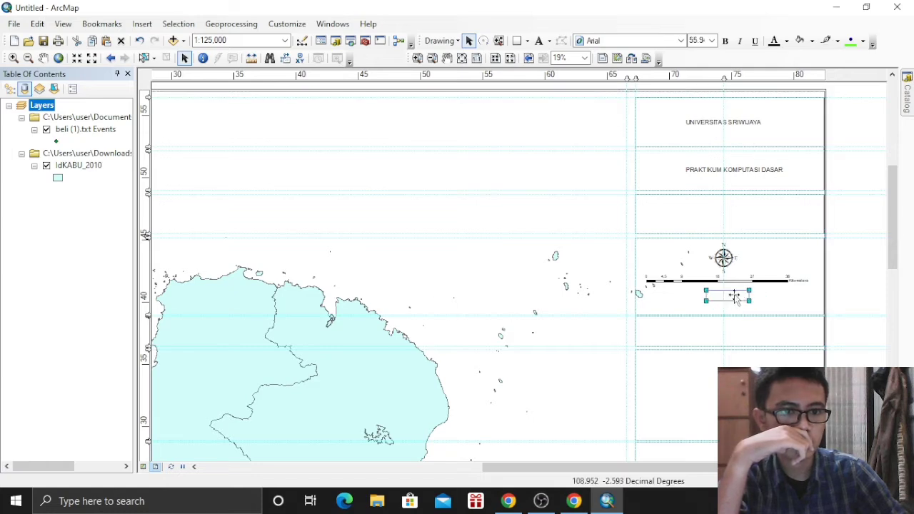
click(746, 389)
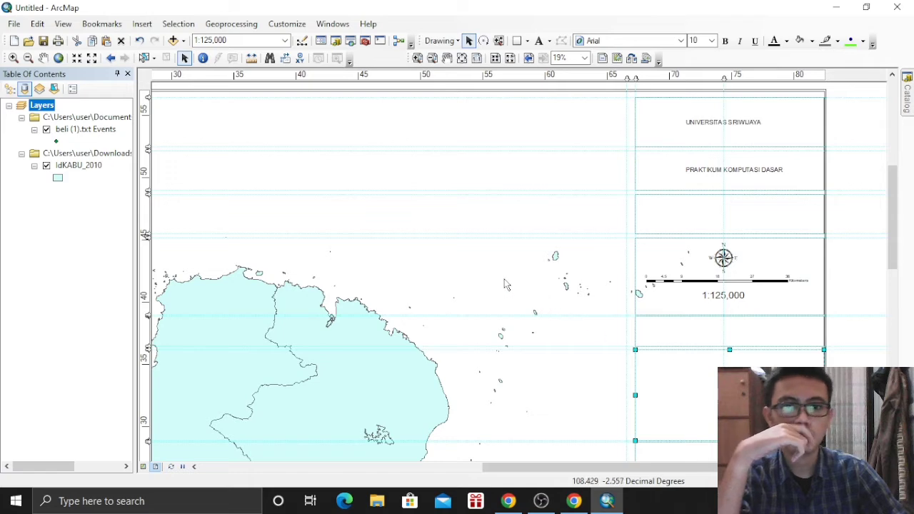
click(328, 245)
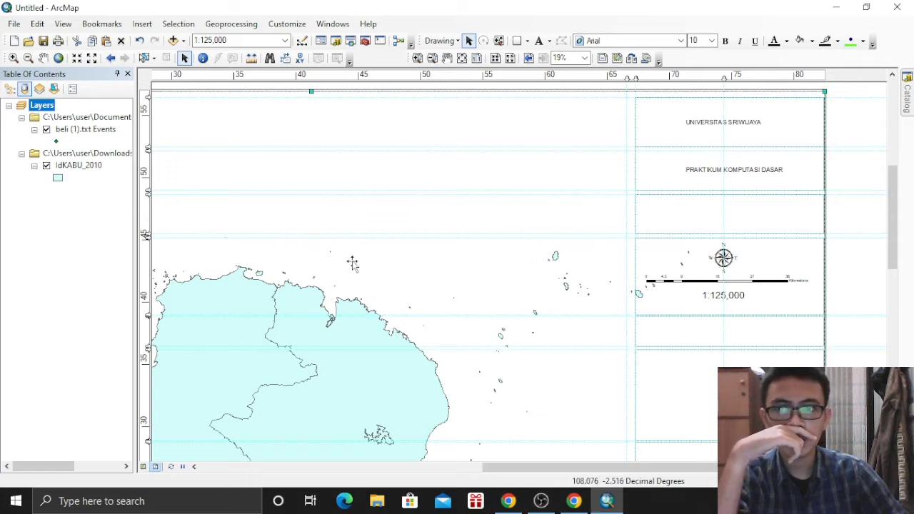
scroll(663, 317, up, 2)
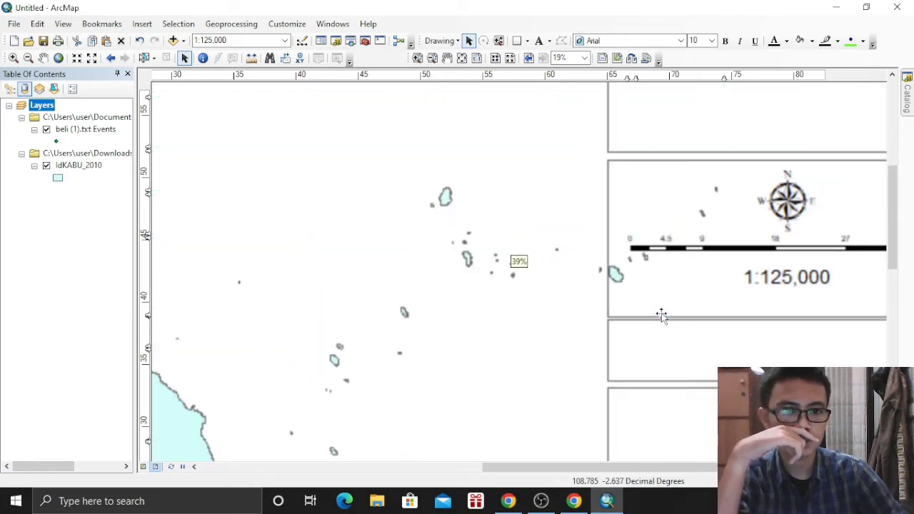
scroll(661, 316, down, 2)
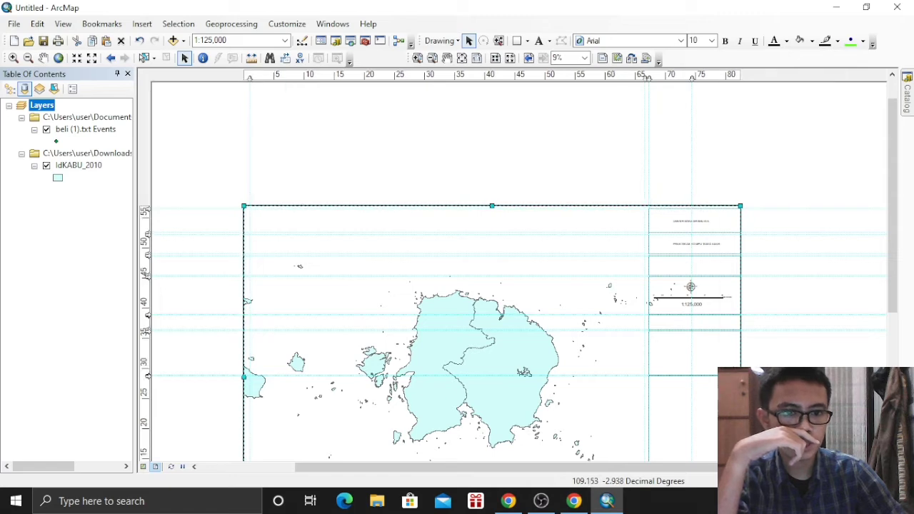
Narrow the map frame to stop before the side panel and give it a Lt Cyan background
drag(740, 367, 645, 365)
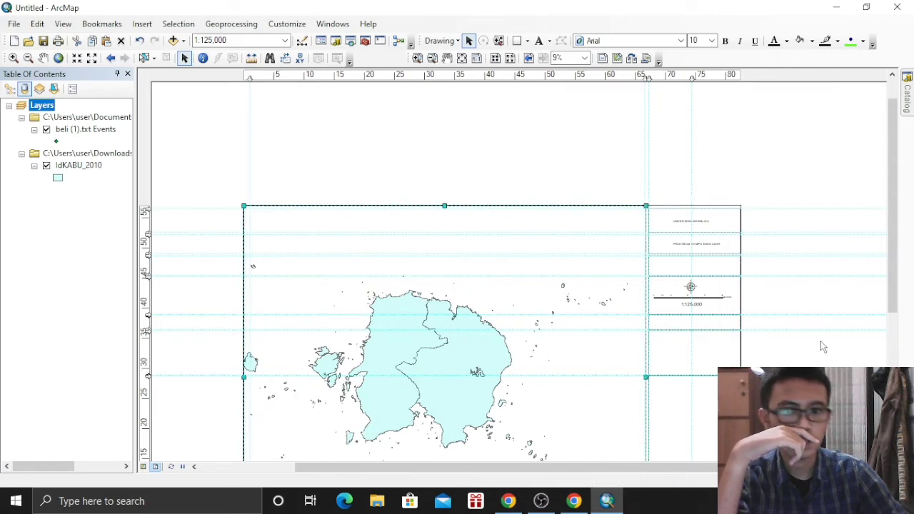
right_click(526, 290)
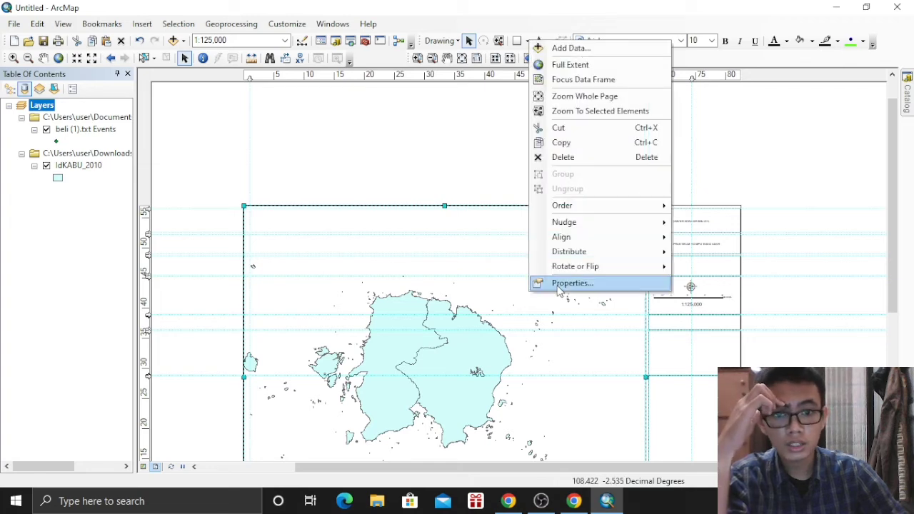
click(558, 284)
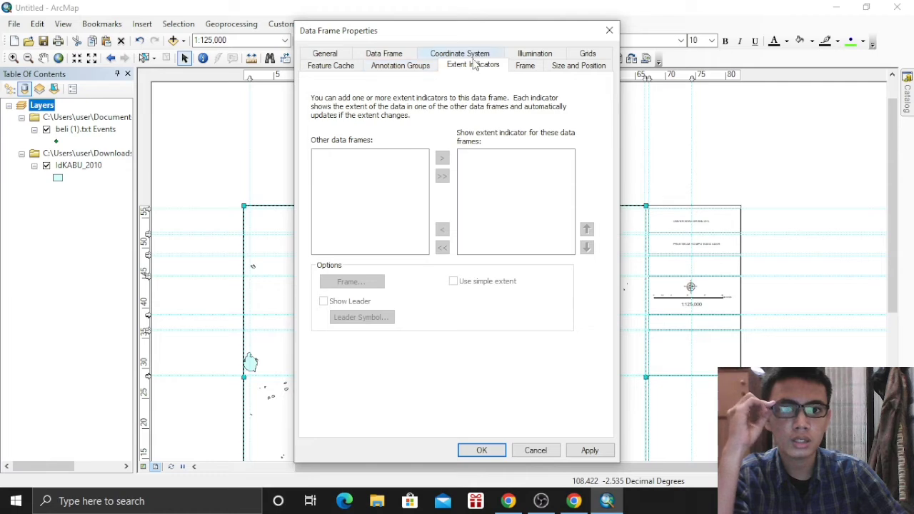
click(525, 65)
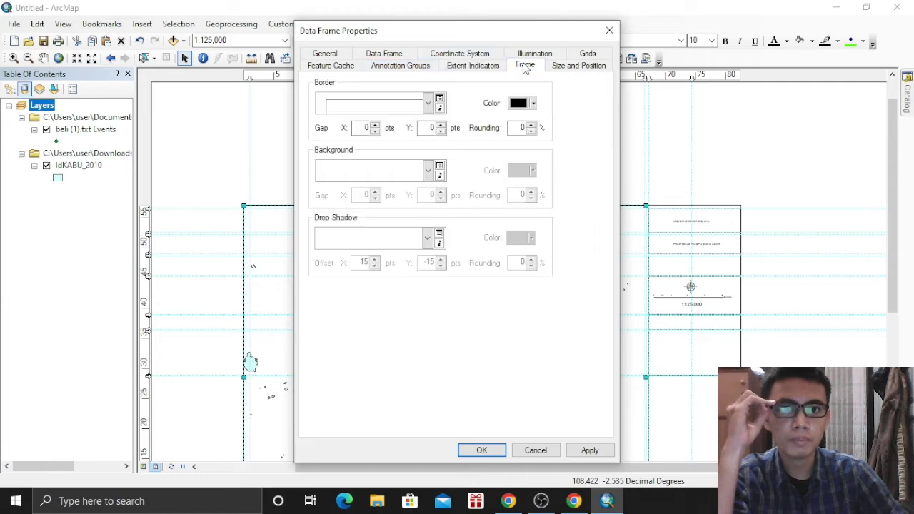
click(429, 171)
click(358, 208)
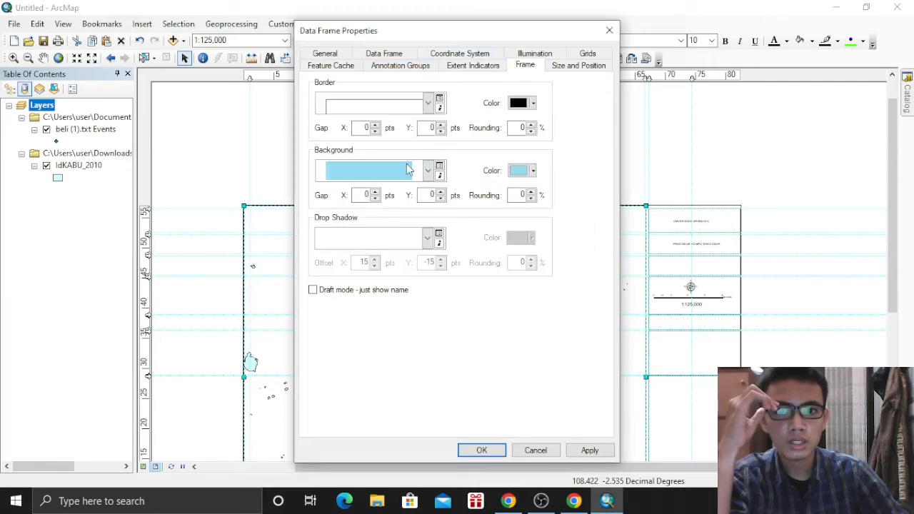
click(482, 450)
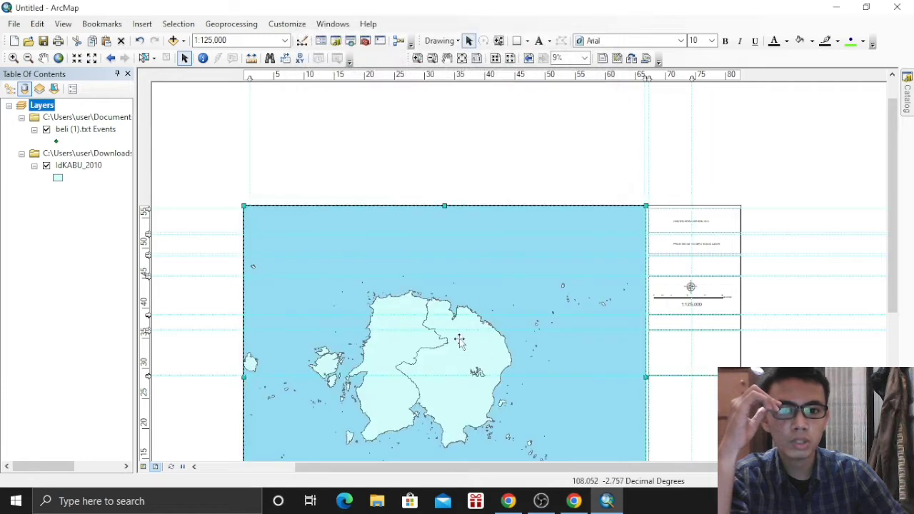
Fill the IdKABU_2010 land layer with the solid Green symbol
click(58, 177)
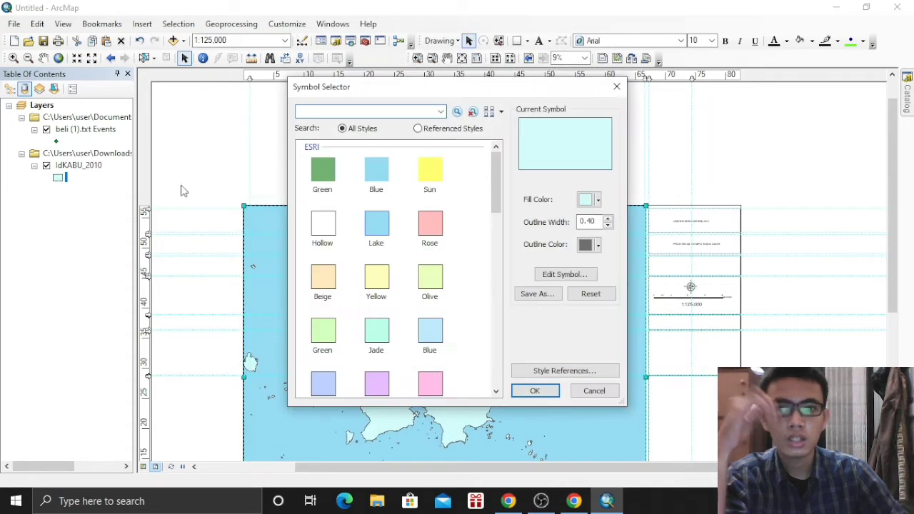
click(324, 175)
click(535, 389)
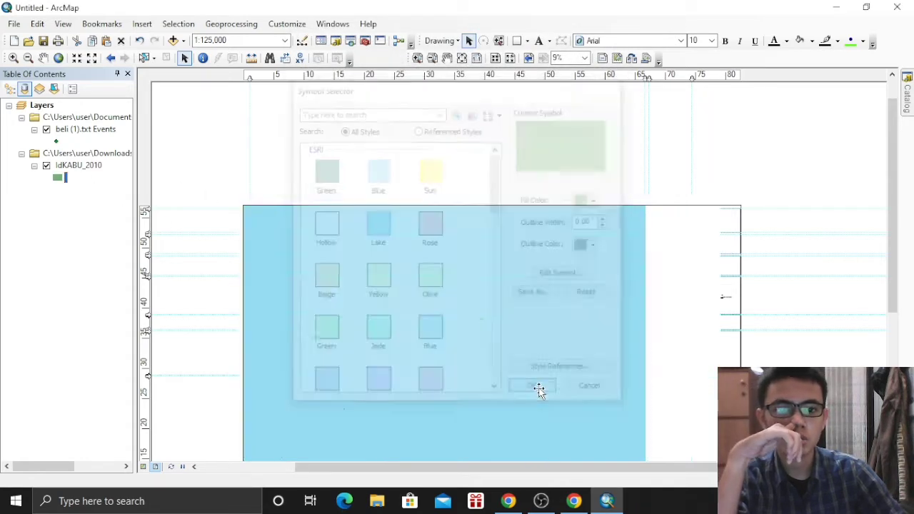
drag(895, 172, 892, 214)
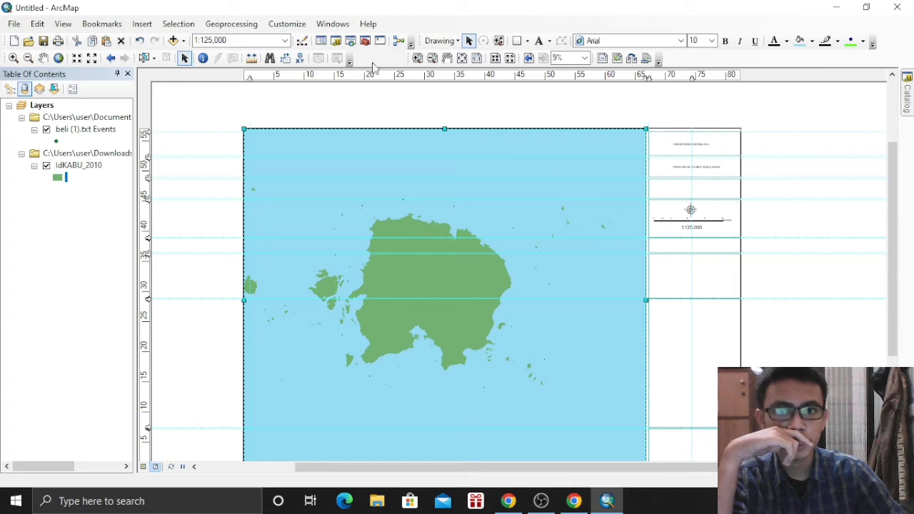
Add a legend with the Legend Wizard's default settings and enlarge it toward the side panel box
click(149, 25)
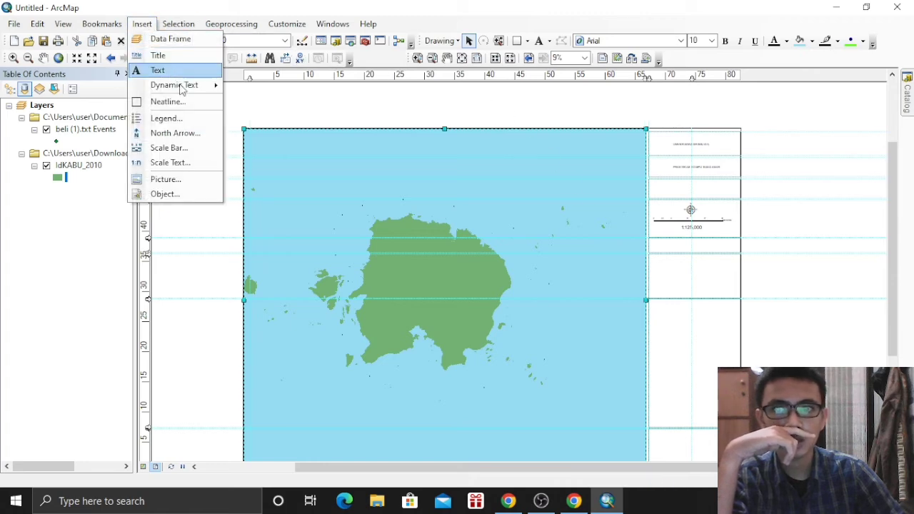
click(190, 119)
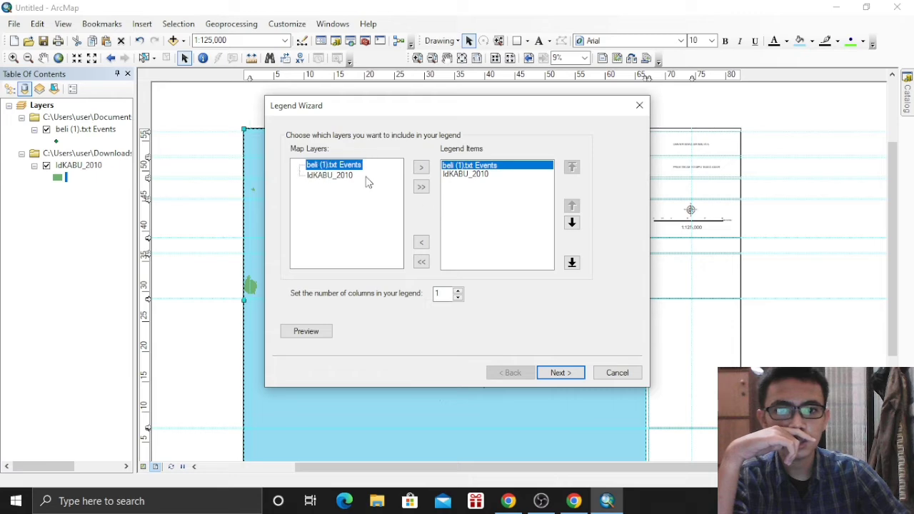
click(550, 370)
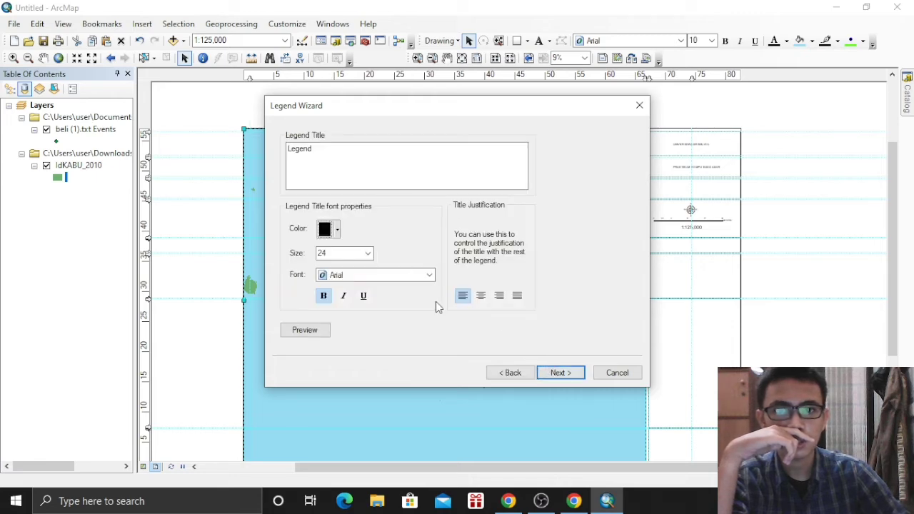
click(571, 380)
click(565, 373)
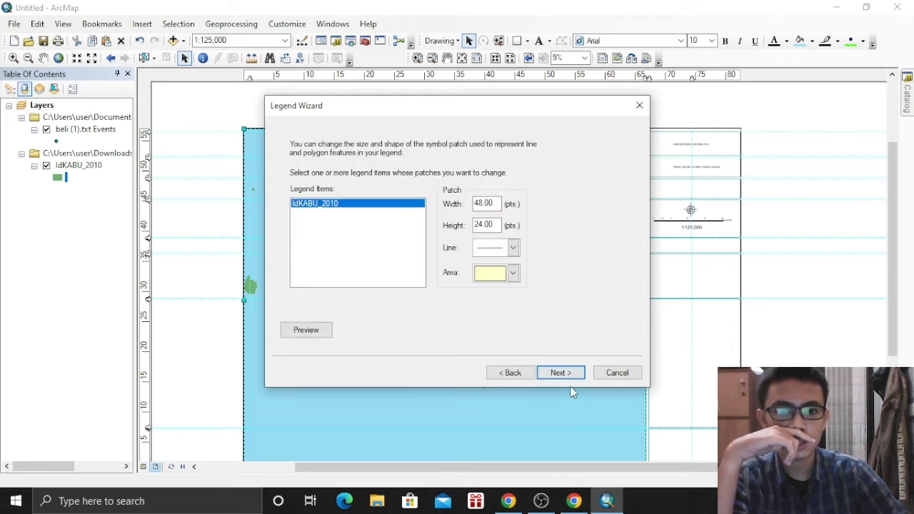
click(563, 377)
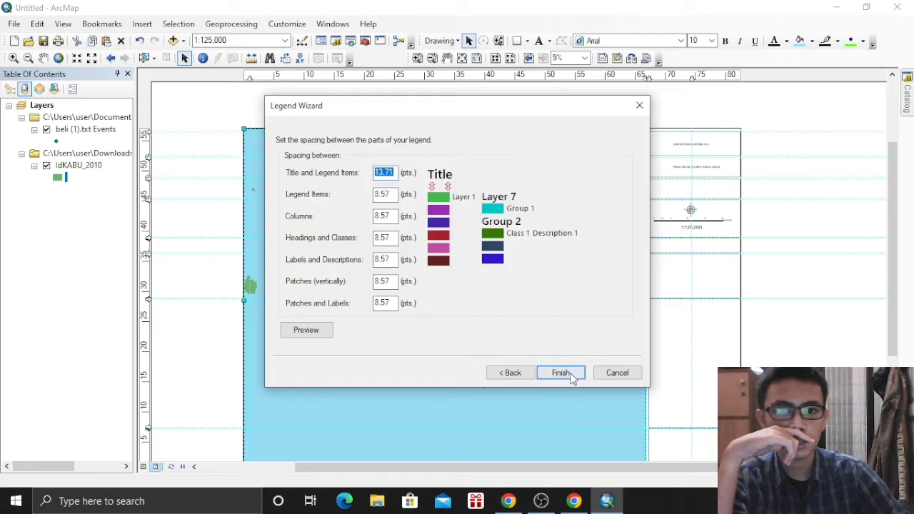
click(562, 380)
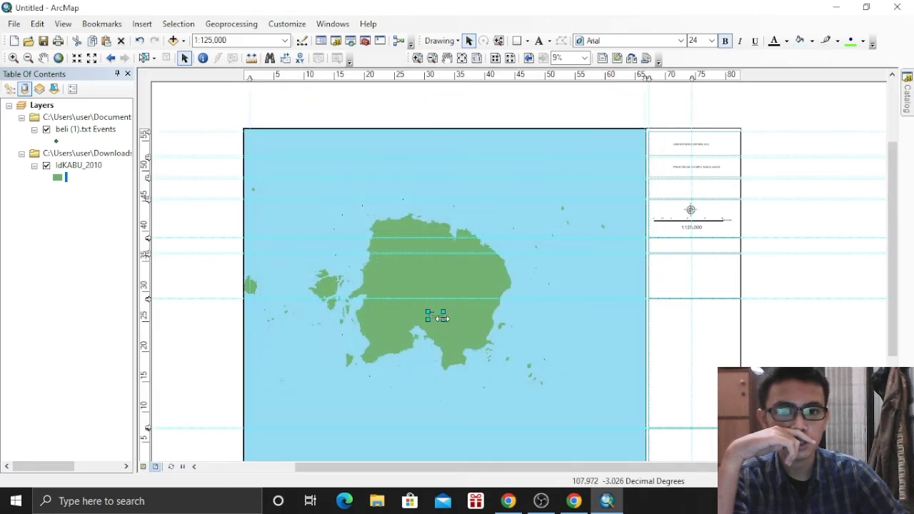
drag(442, 318, 687, 324)
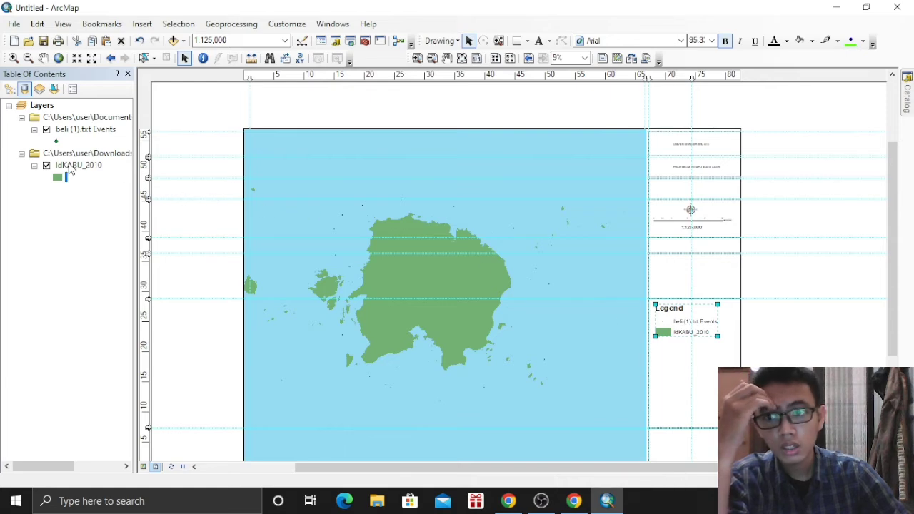
Rename the IdKABU_2010 layer to Daratan
right_click(69, 165)
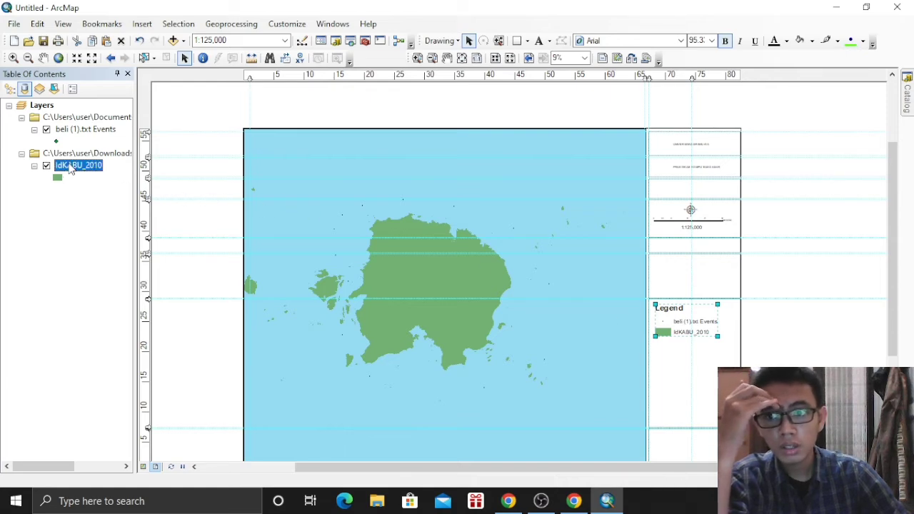
click(52, 199)
click(64, 165)
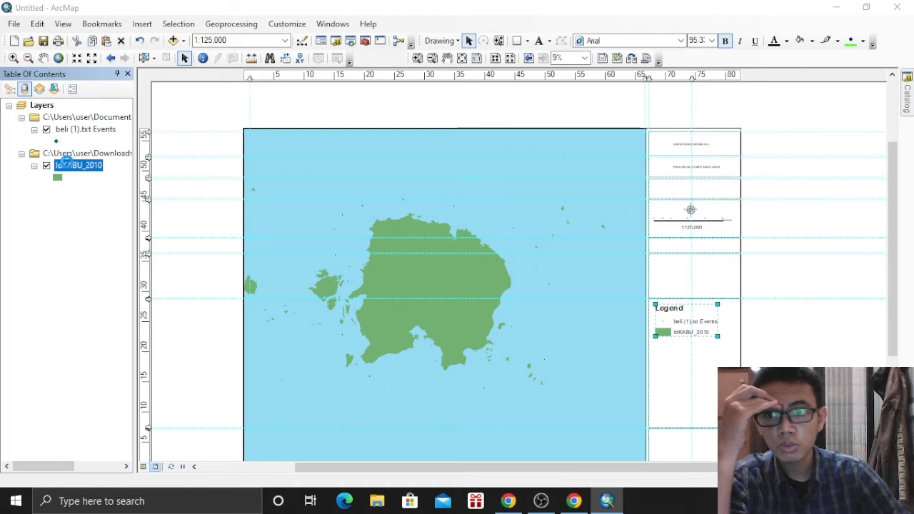
double_click(66, 164)
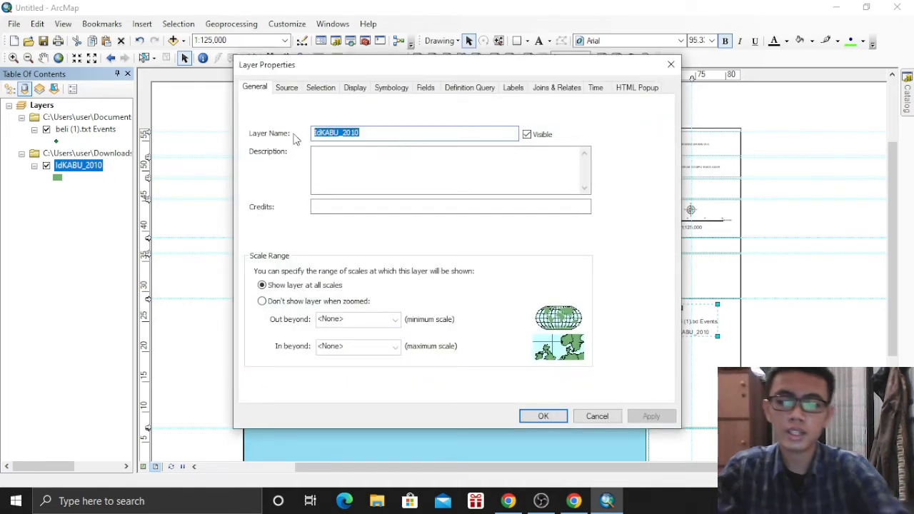
text(Daratan)
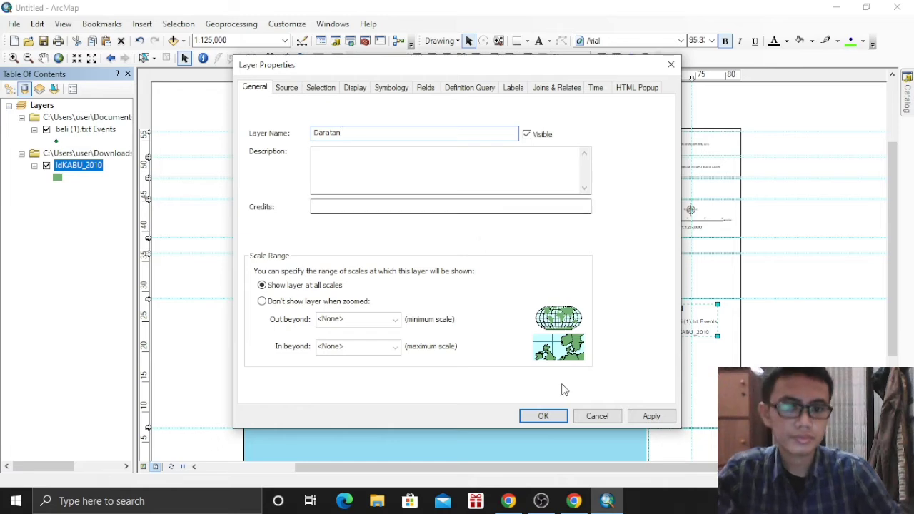
click(543, 416)
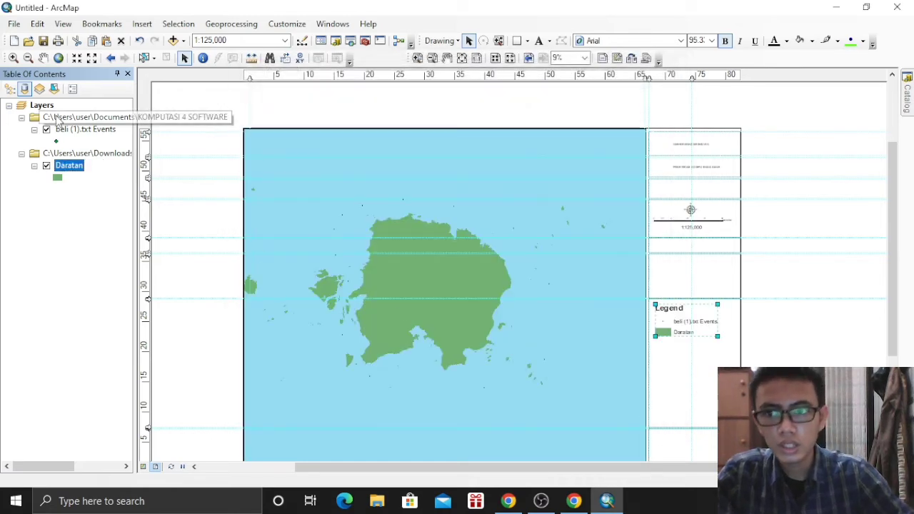
Rename the beli (1).txt Events layer to Titik Stasiun
click(76, 130)
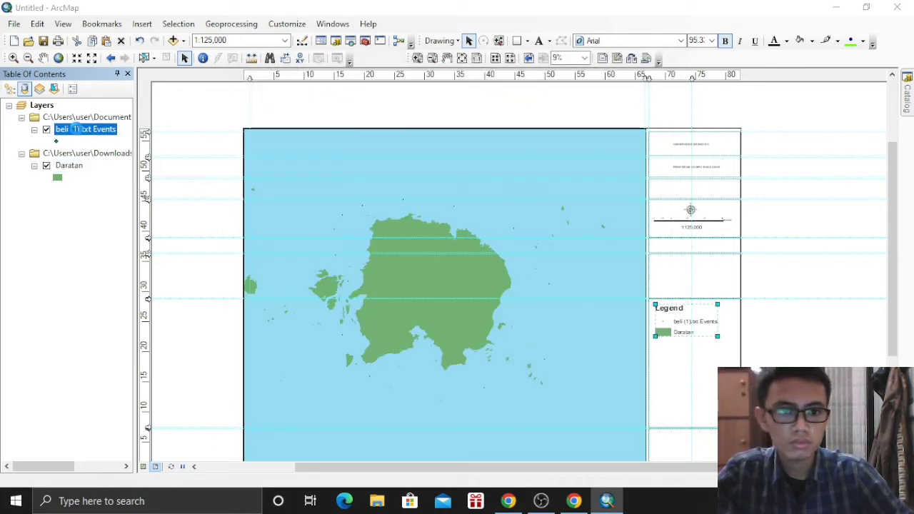
double_click(76, 129)
drag(386, 132, 321, 132)
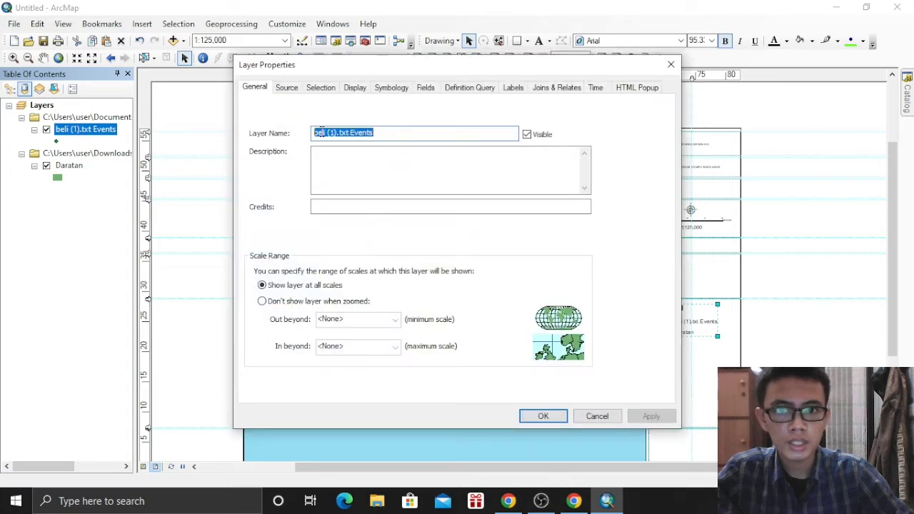
text(Titik Stasiun)
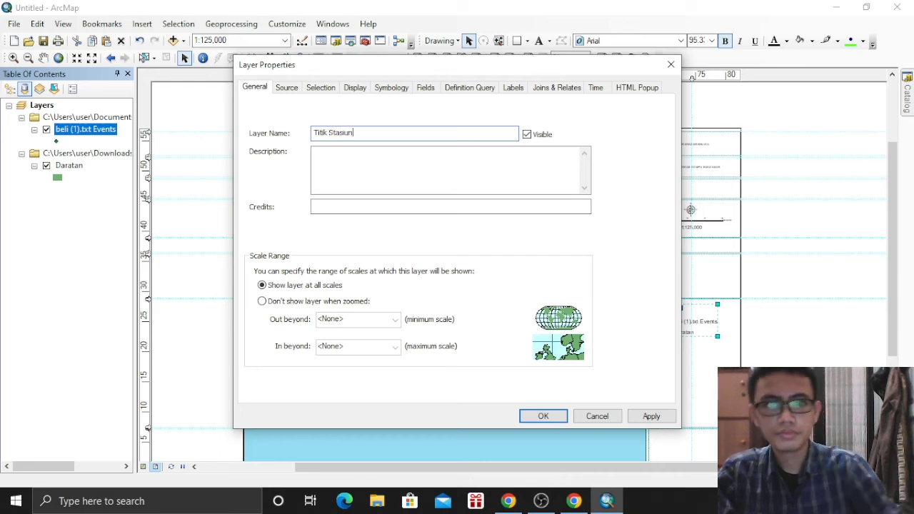
click(539, 417)
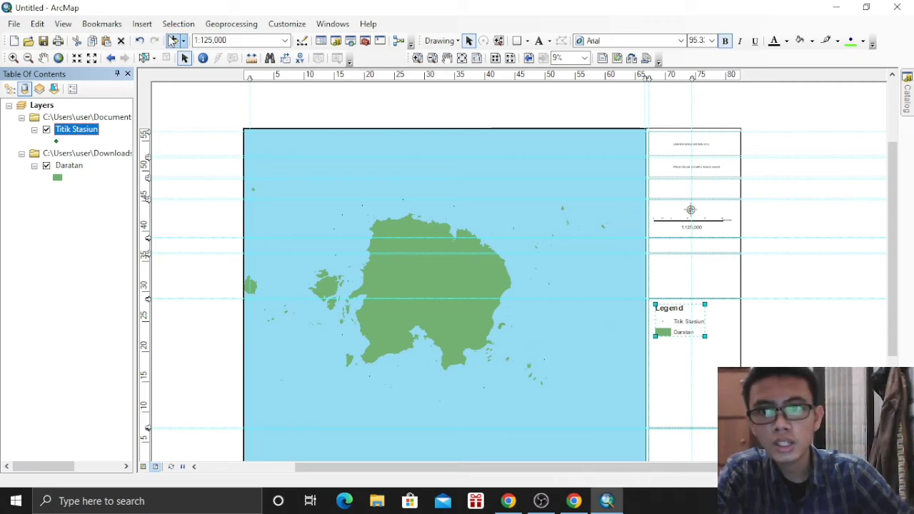
Insert a new data frame and try adding IdKABU_2010.shp, dismissing the feature class error
click(145, 26)
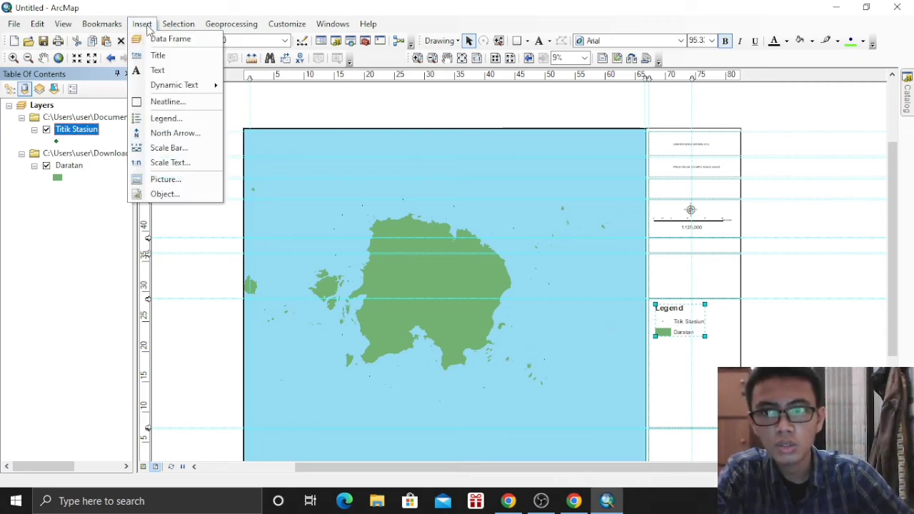
click(158, 39)
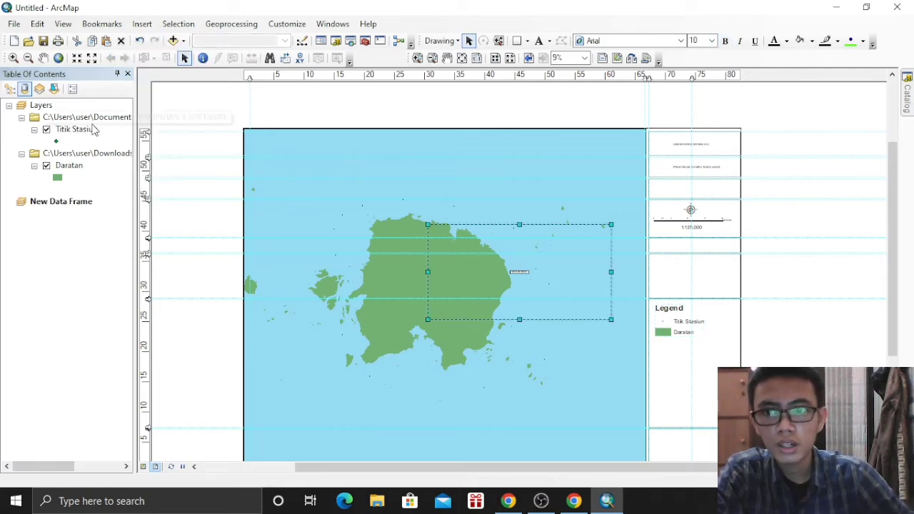
right_click(79, 202)
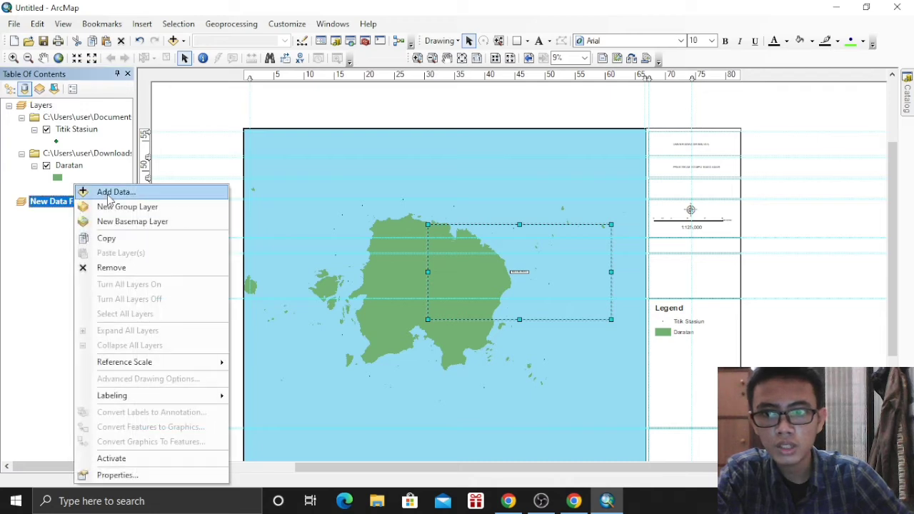
click(103, 192)
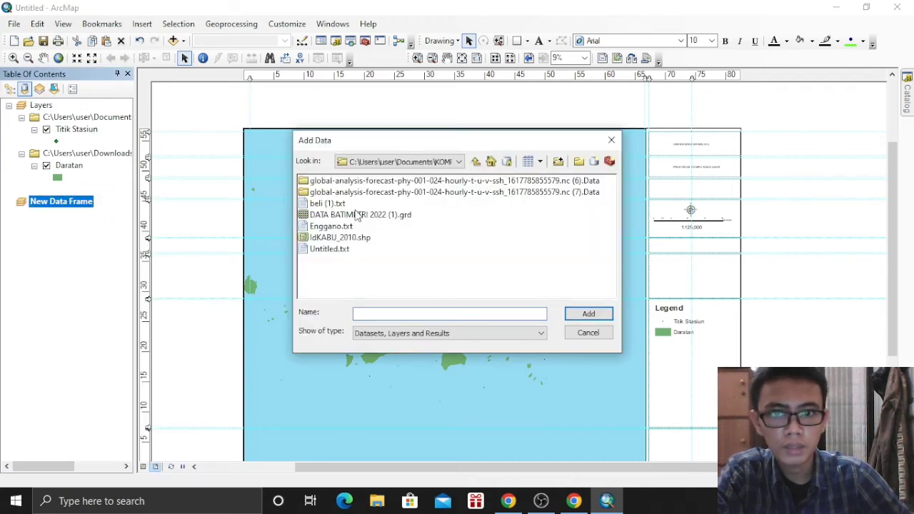
click(364, 238)
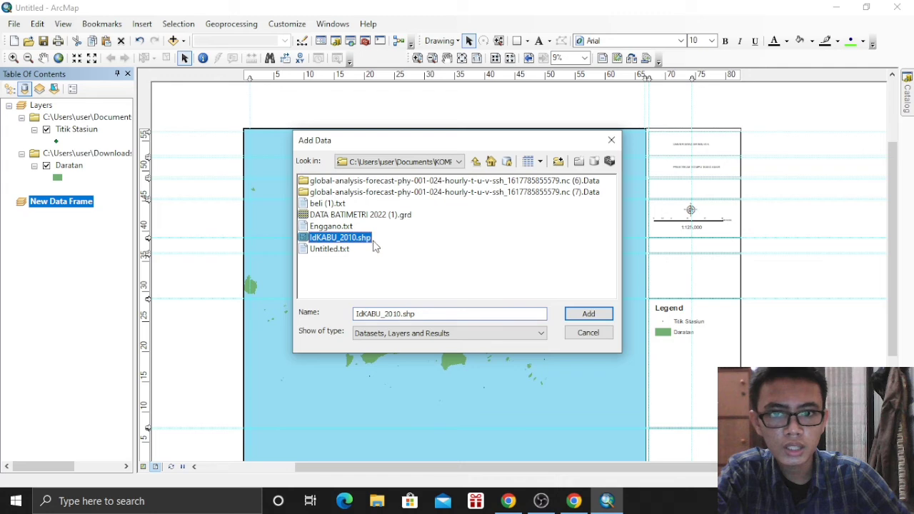
click(597, 314)
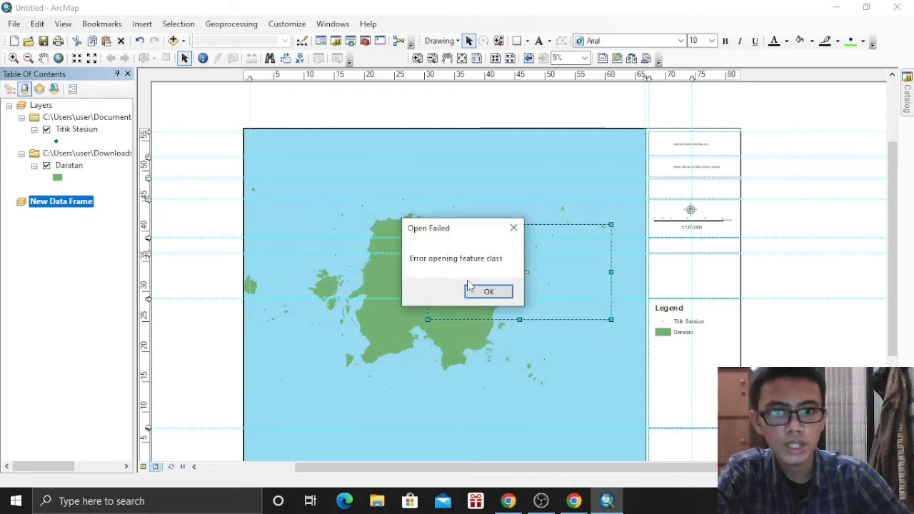
click(484, 286)
Add IdKABU_2010.shp from Downloads\Shp Indo and place the frame small at the lower right beside the legend
right_click(63, 203)
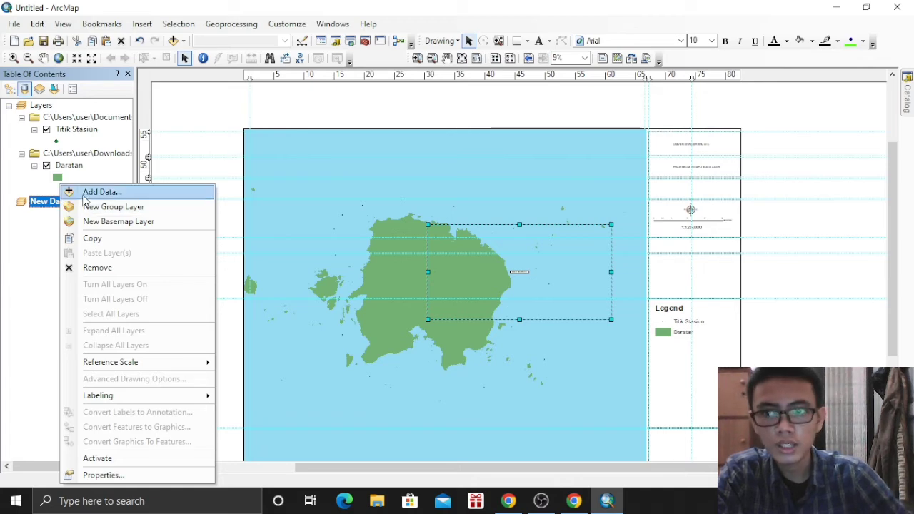
click(80, 192)
click(459, 162)
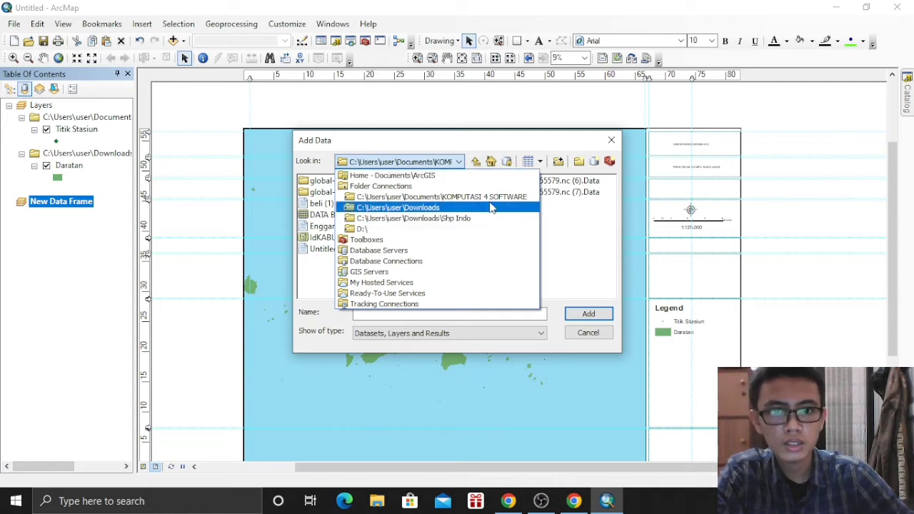
click(471, 218)
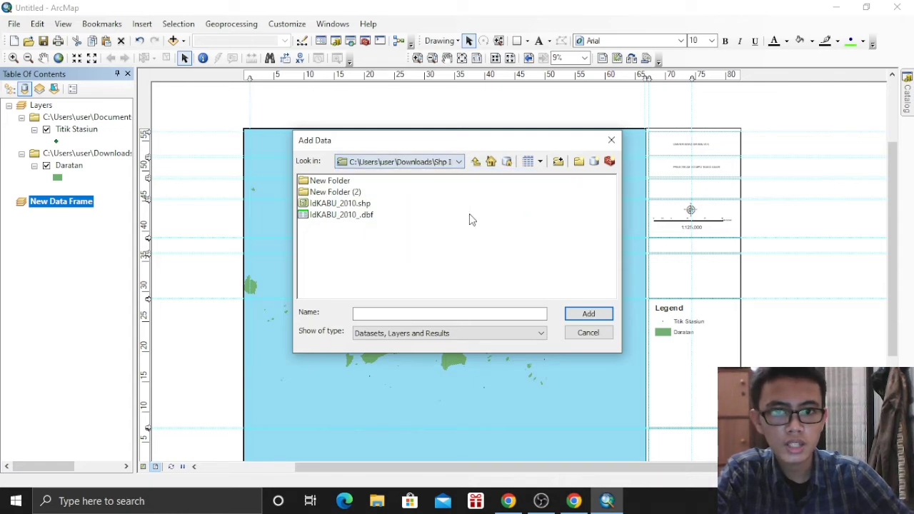
click(332, 205)
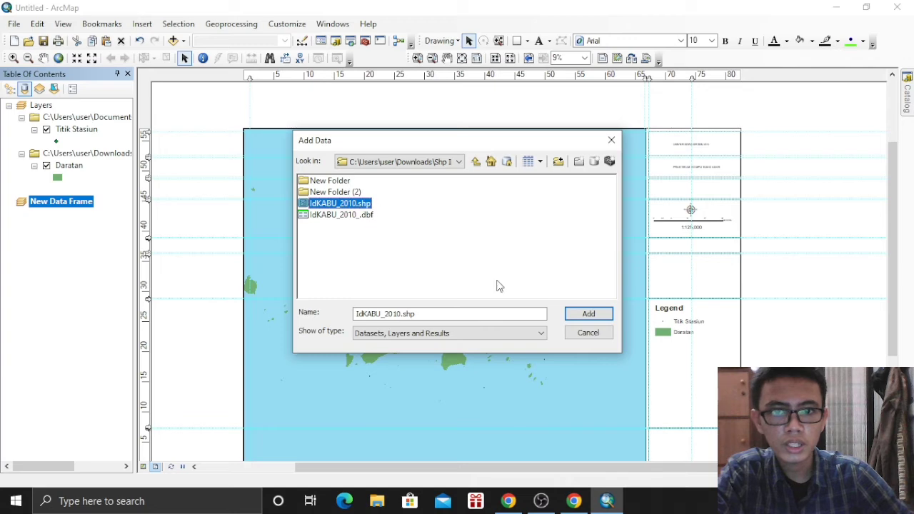
click(587, 314)
drag(530, 274, 607, 359)
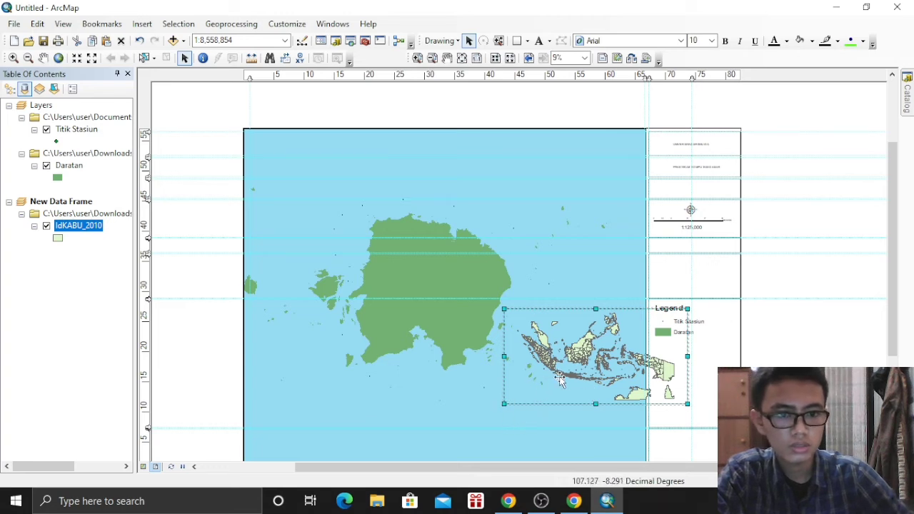
drag(502, 404, 561, 373)
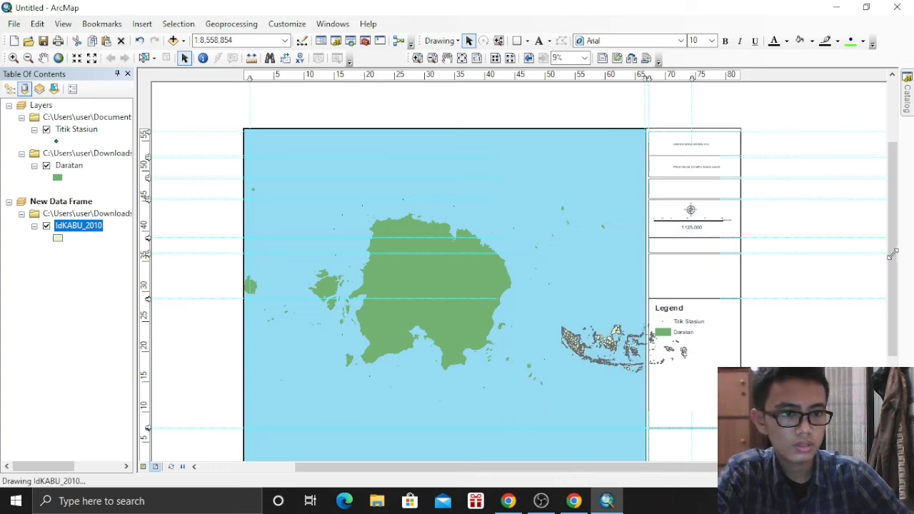
Move the Indonesia inset into the side-panel box above the Legend and stretch its edges to fill it
drag(892, 255, 892, 305)
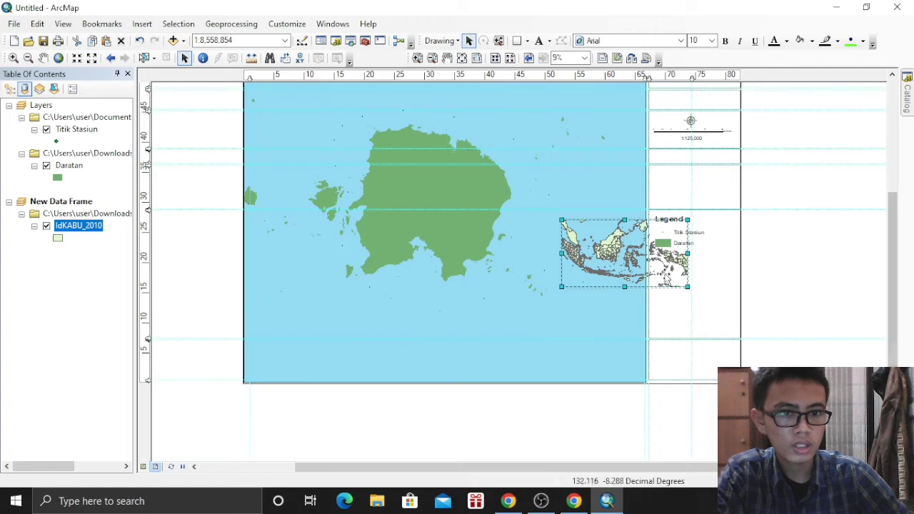
drag(665, 278, 744, 219)
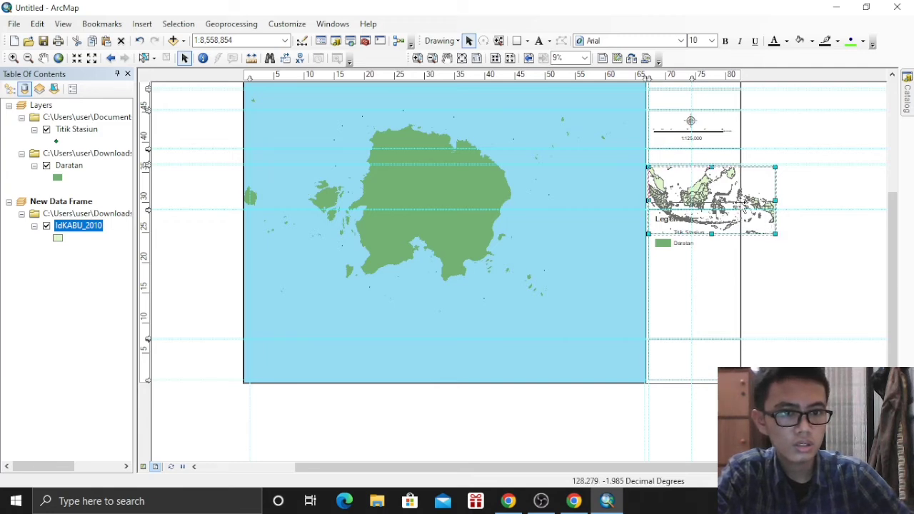
drag(742, 204, 741, 206)
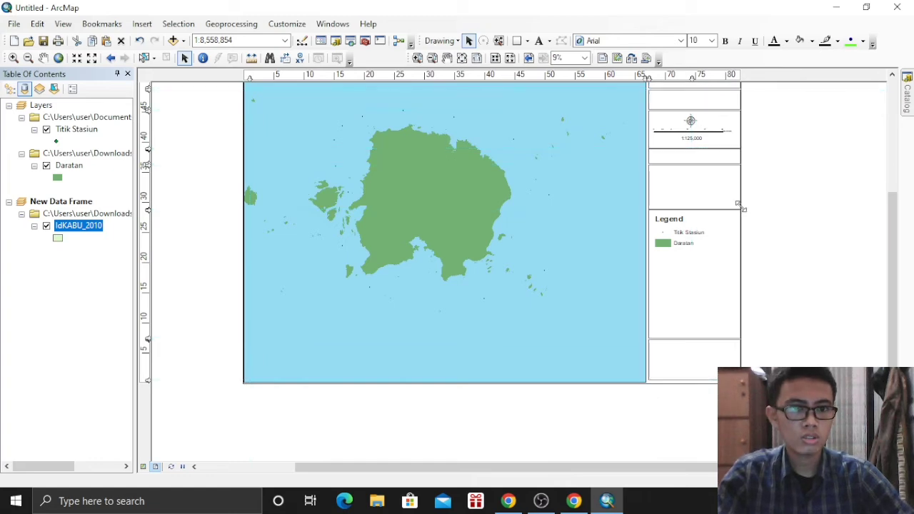
scroll(750, 201, up, 3)
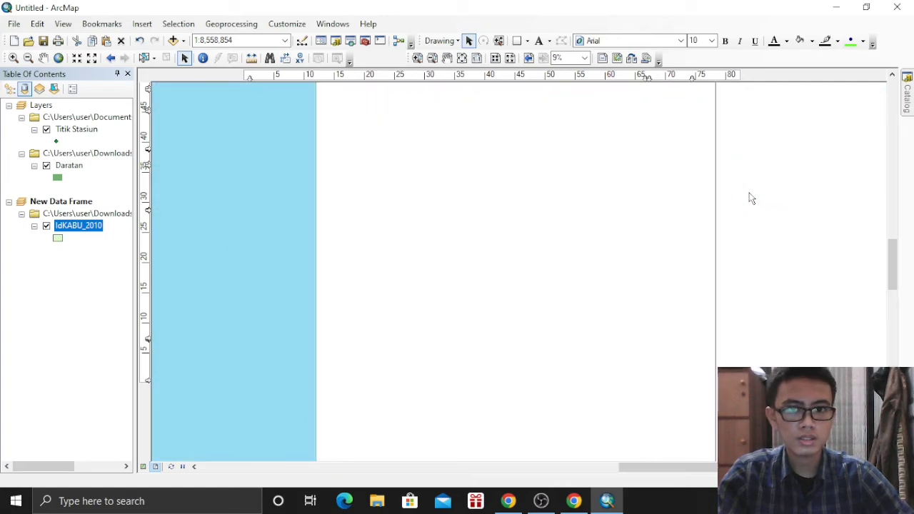
drag(520, 249, 521, 264)
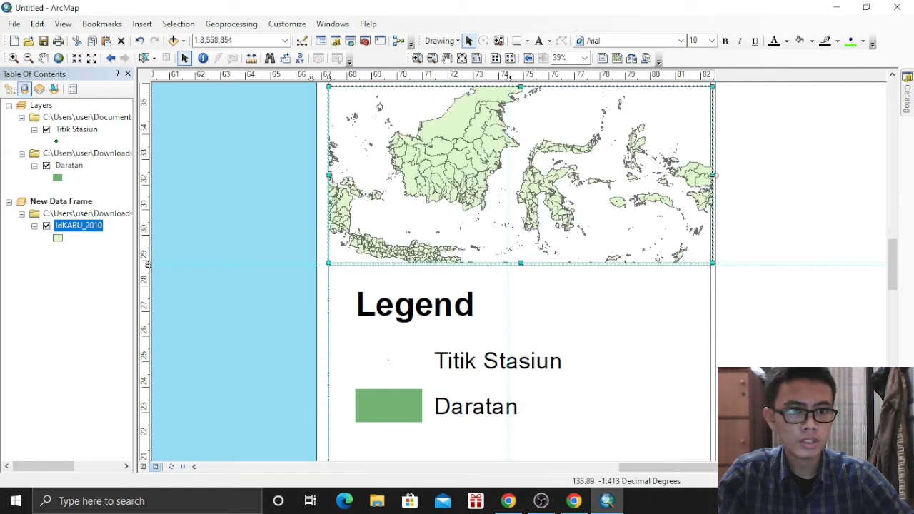
drag(712, 175, 710, 175)
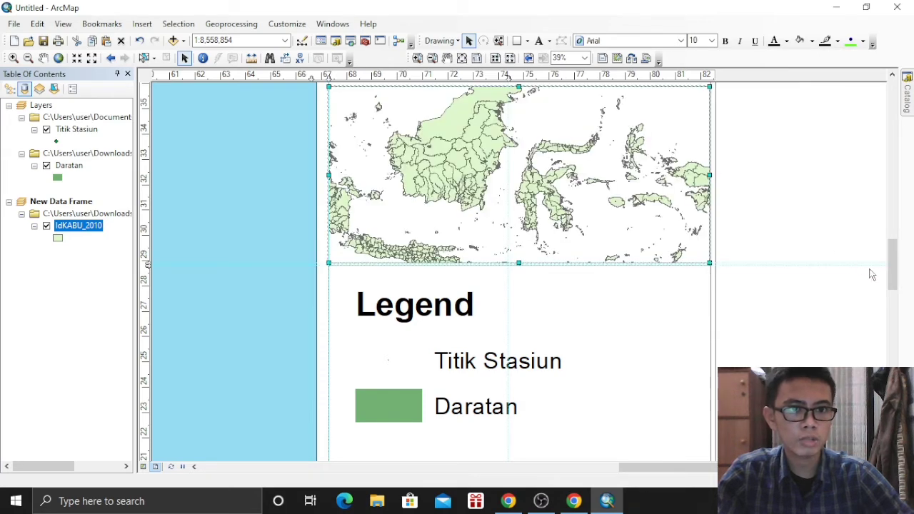
scroll(864, 272, up, 5)
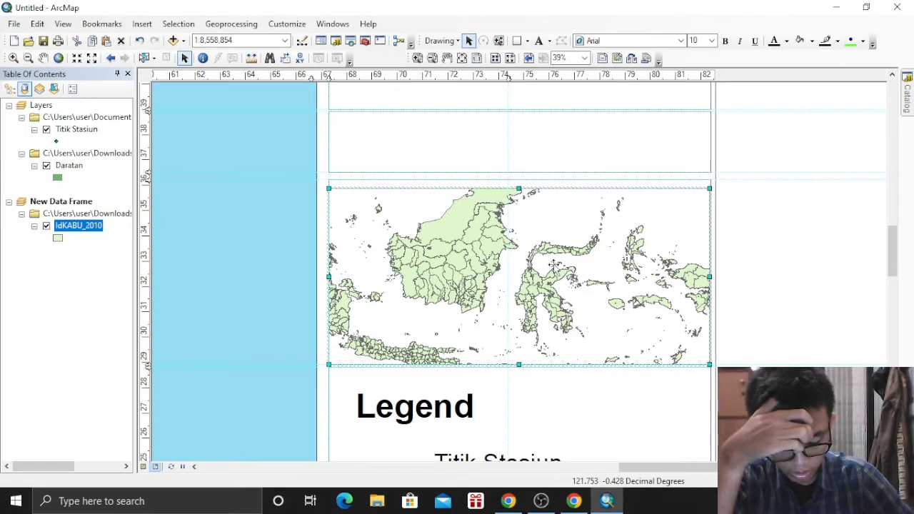
Open the inset data frame's Properties and look through its setting pages
right_click(485, 264)
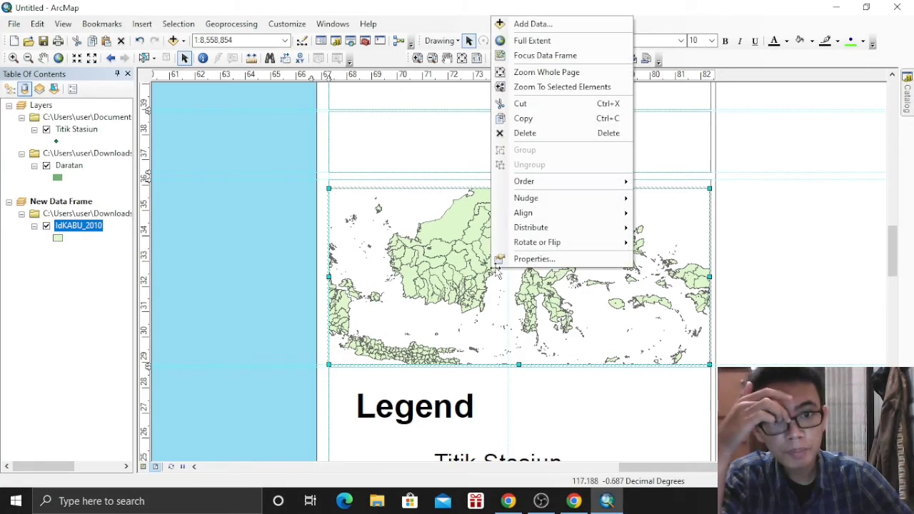
click(521, 259)
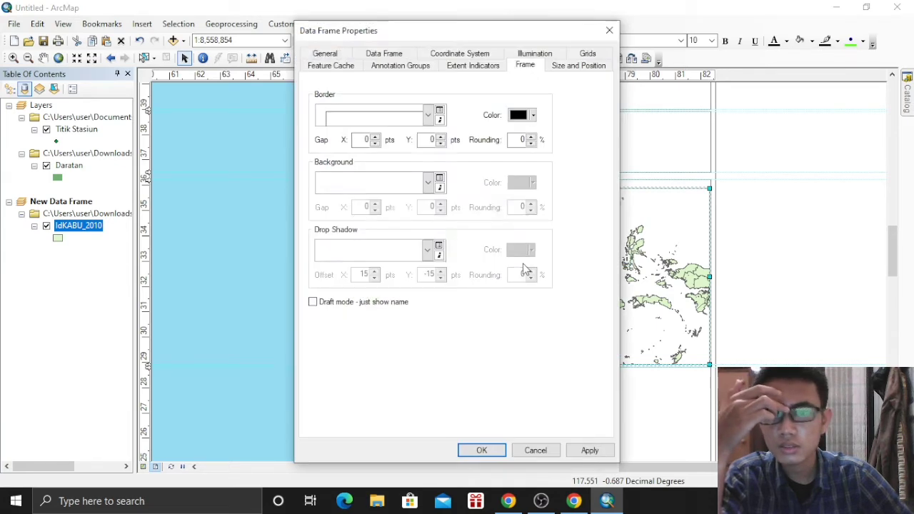
click(398, 65)
click(378, 55)
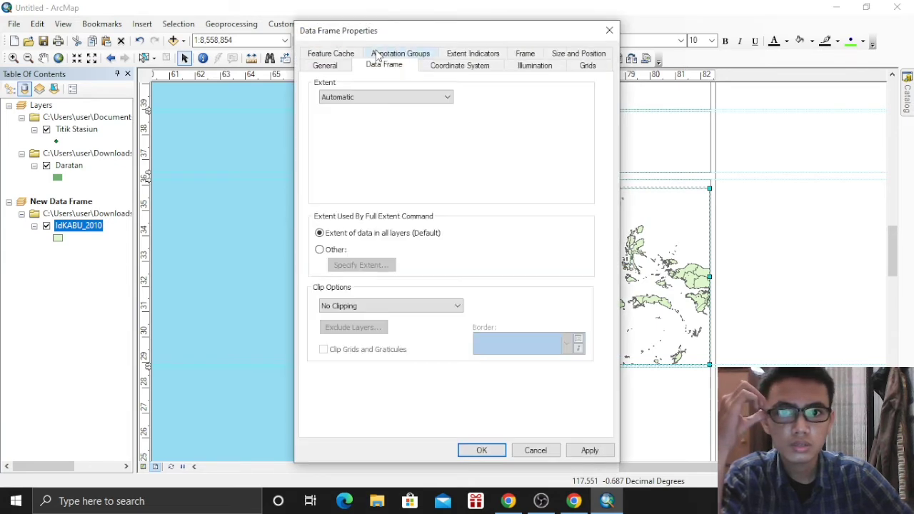
click(347, 55)
key(ctrl+Tab)
key(ctrl+Tab)
key(ctrl+Tab)
key(ctrl+Tab)
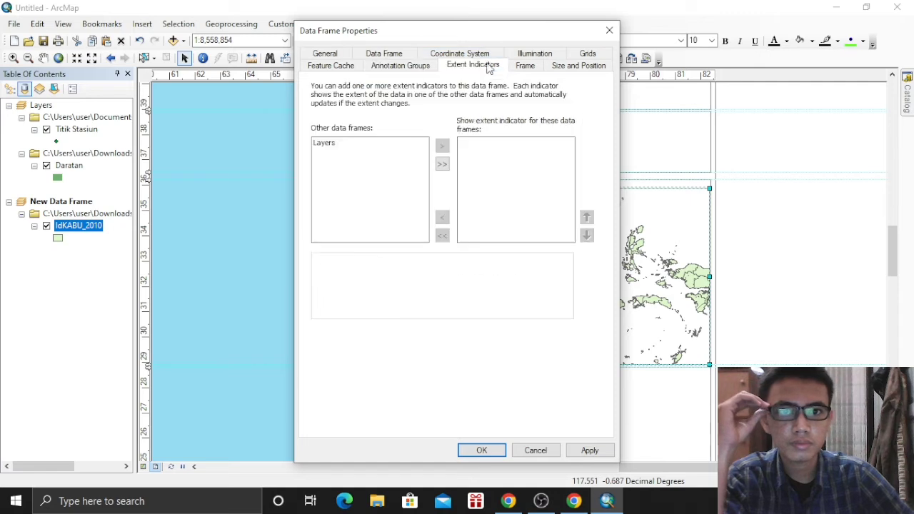
click(335, 65)
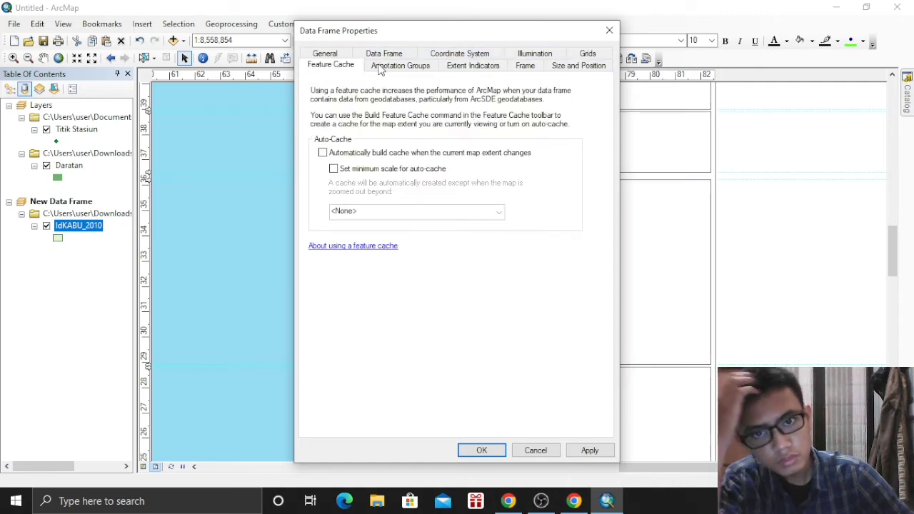
click(325, 54)
click(387, 66)
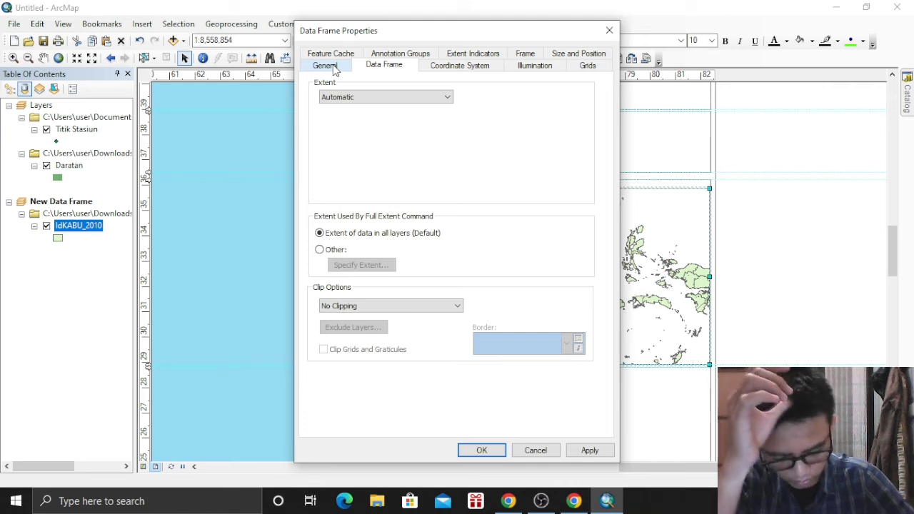
Add the Layers frame as a red extent indicator on the inset map
click(471, 56)
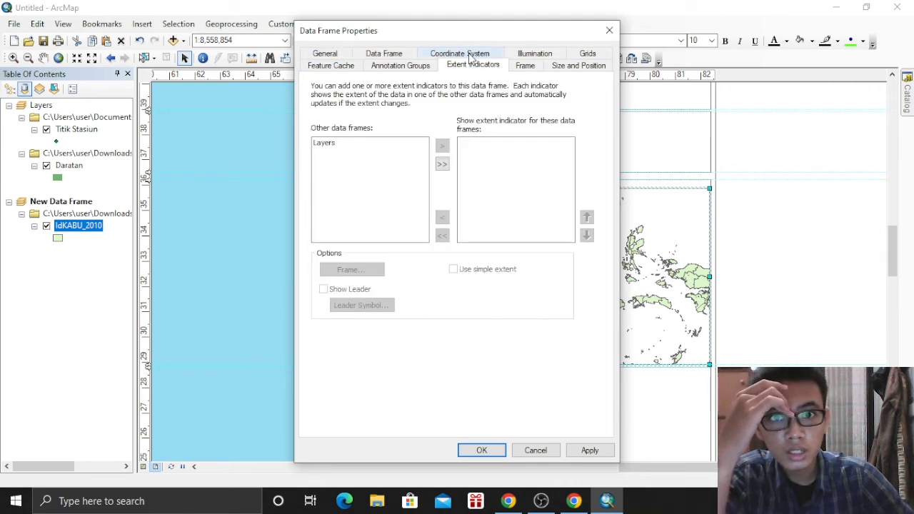
click(325, 144)
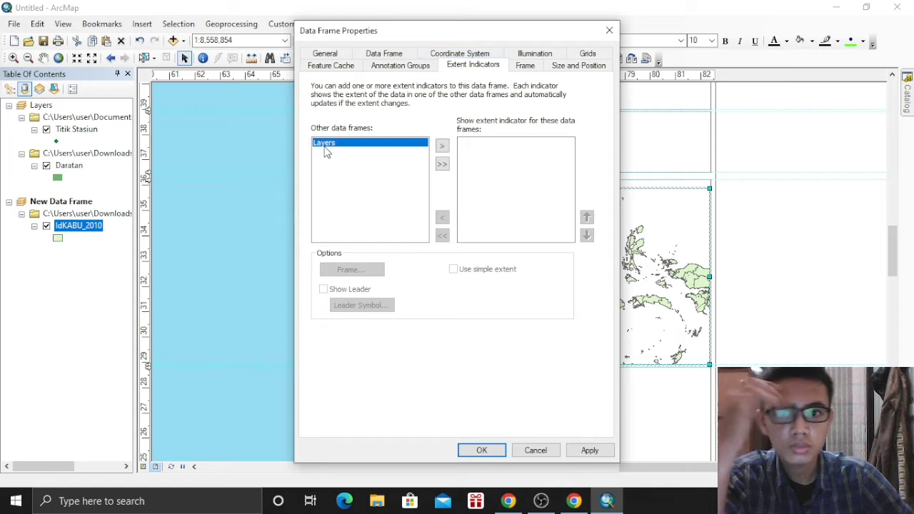
click(442, 147)
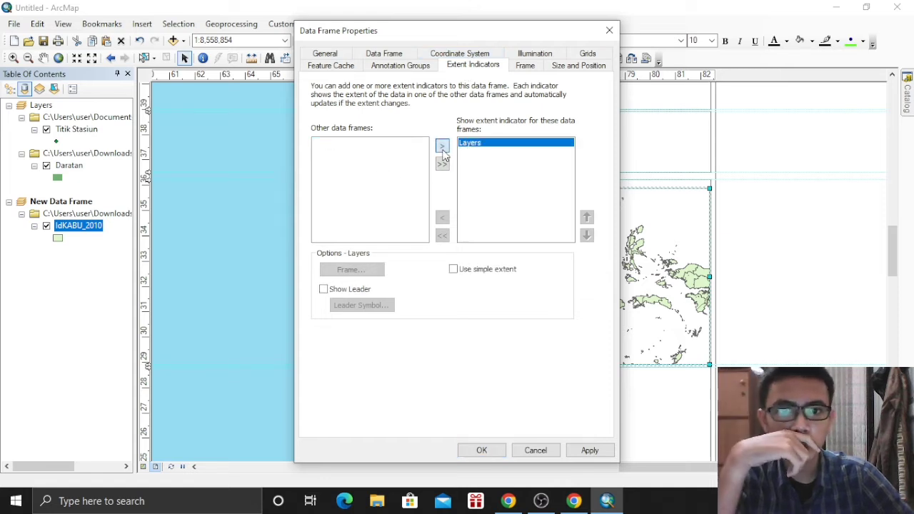
click(482, 449)
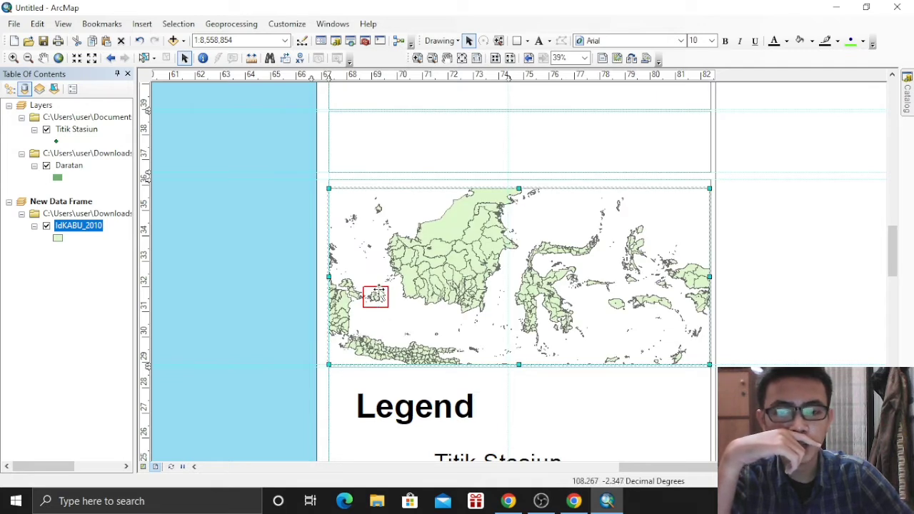
scroll(745, 357, down, 1)
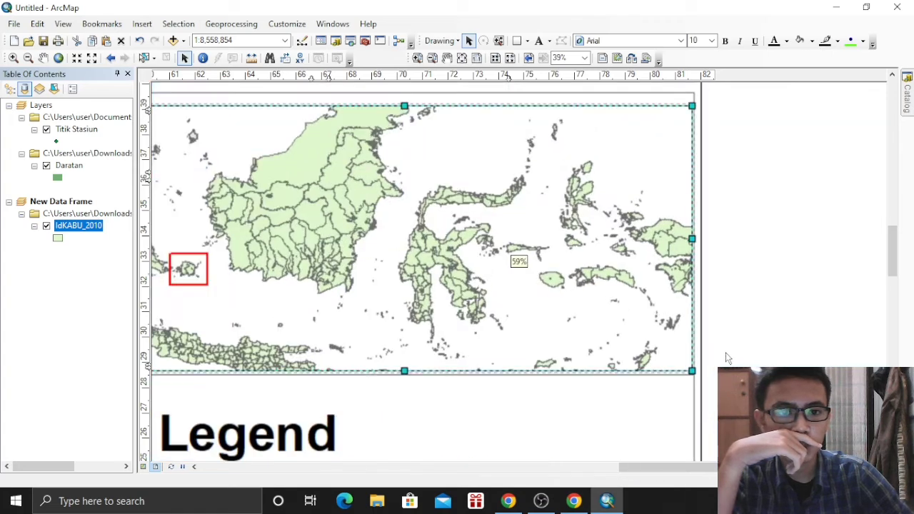
scroll(723, 357, up, 3)
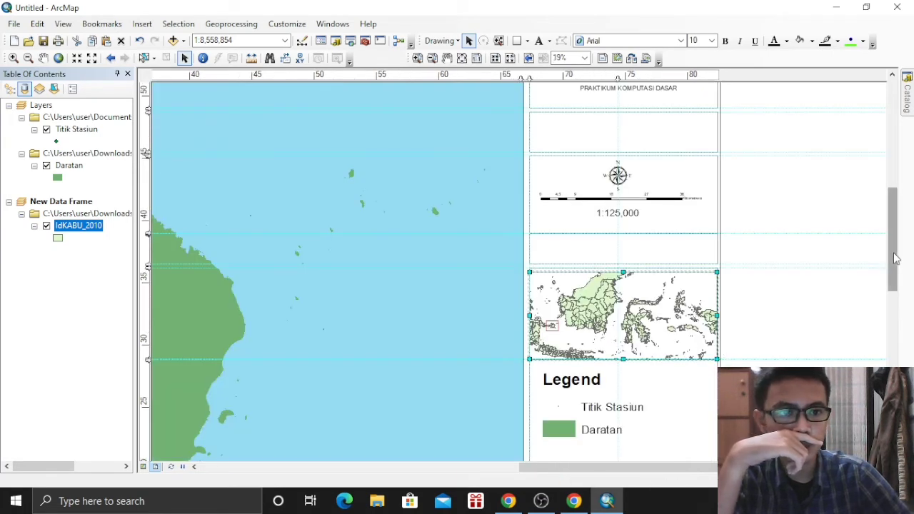
drag(891, 255, 893, 296)
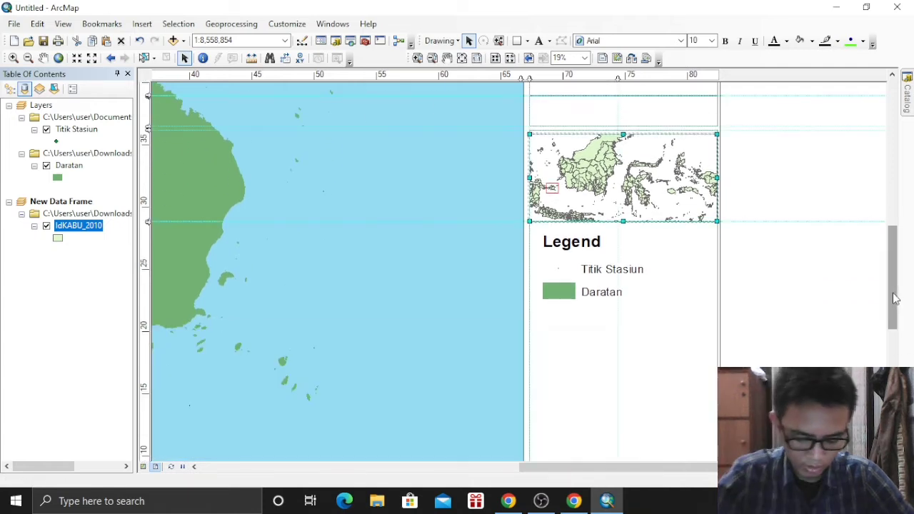
drag(892, 292, 892, 320)
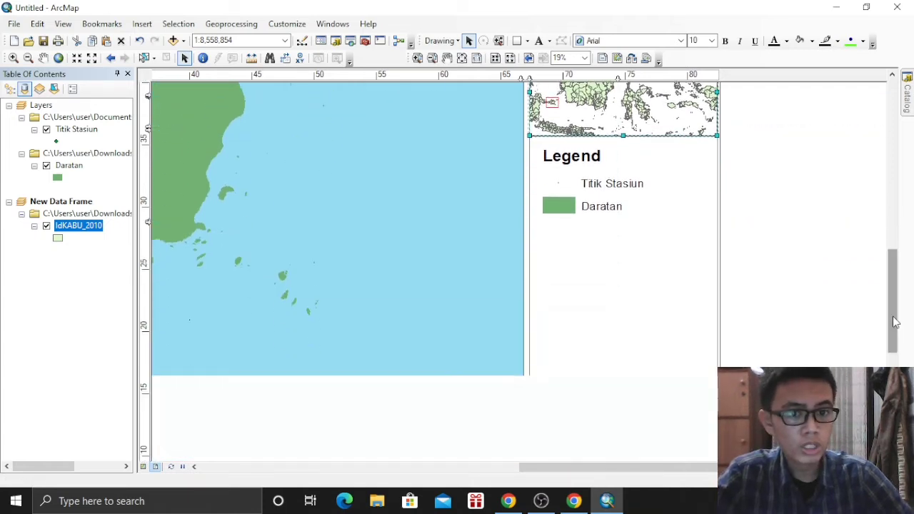
scroll(785, 310, up, 2)
scroll(785, 312, down, 2)
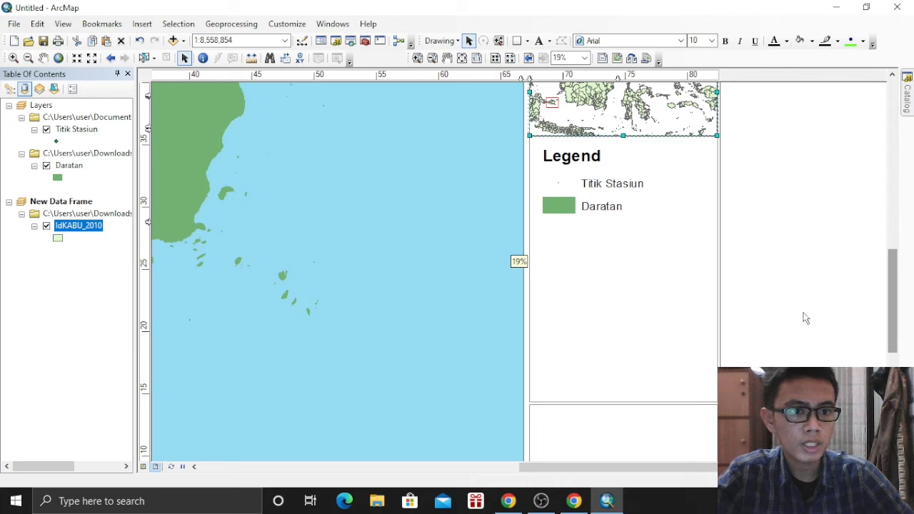
scroll(857, 317, down, 2)
drag(892, 275, 892, 289)
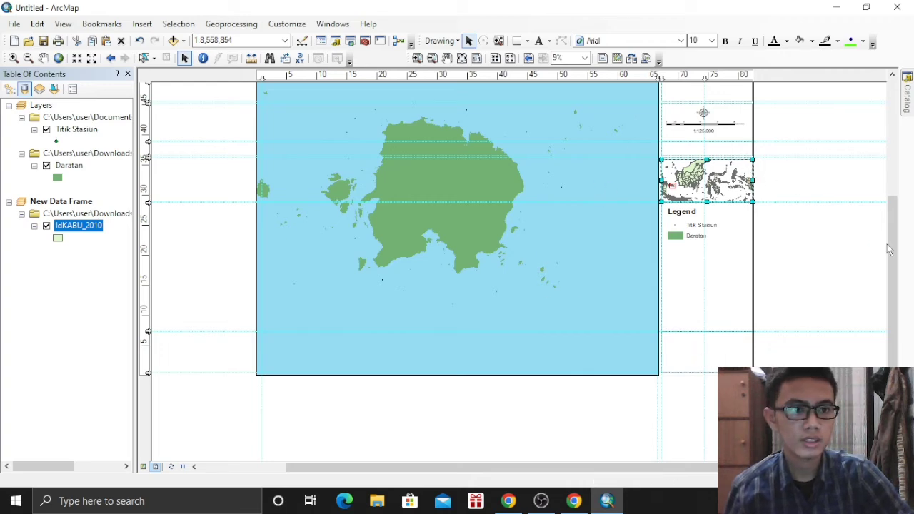
Add a two-line text element with the author's name and student ID in the side panel's bottom box
click(541, 40)
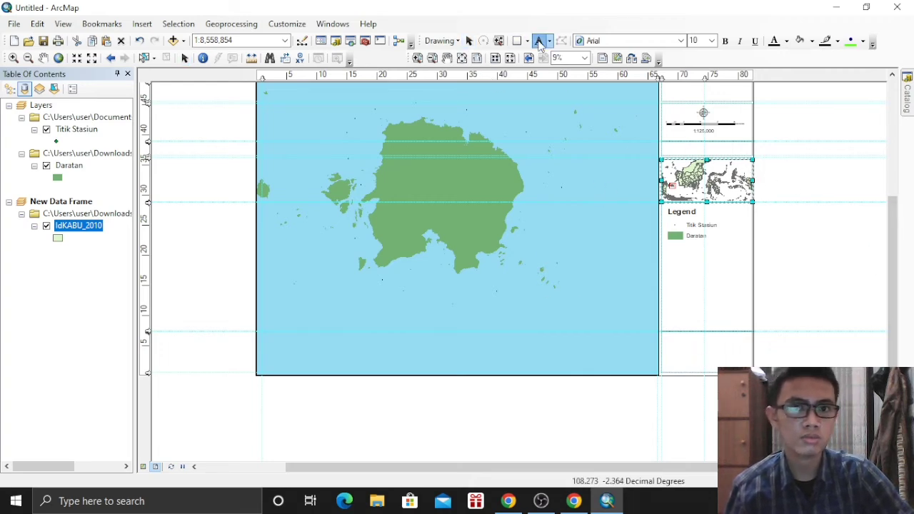
click(680, 347)
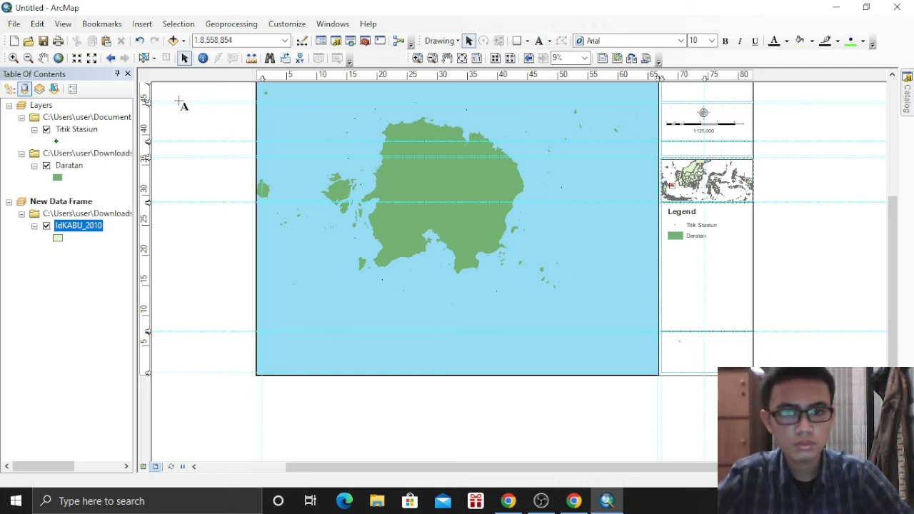
click(470, 42)
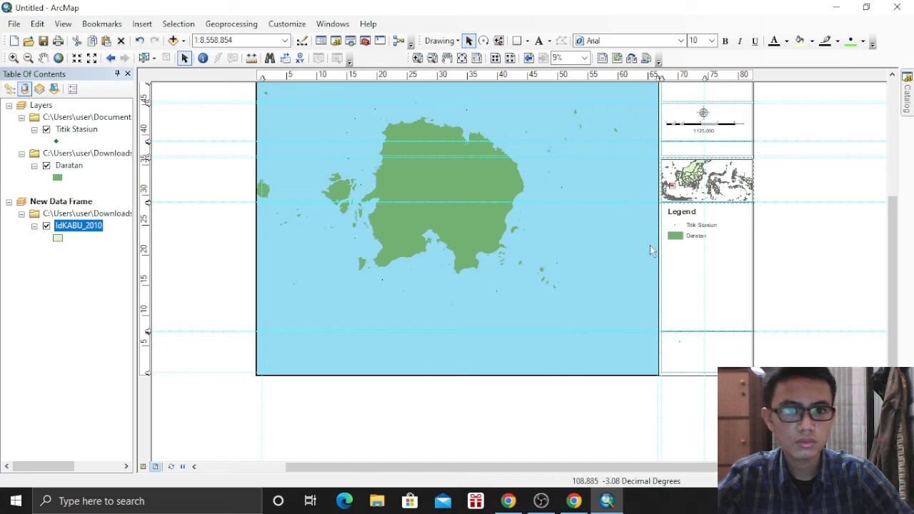
double_click(680, 344)
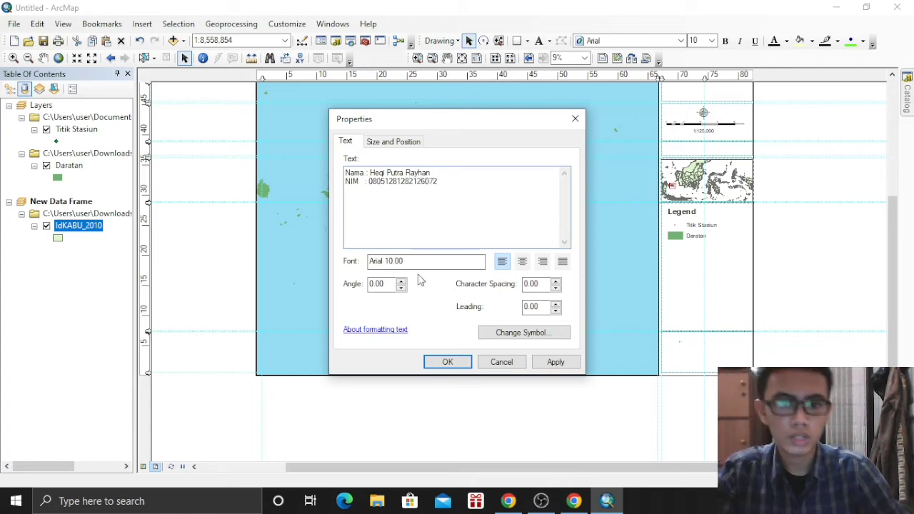
click(448, 362)
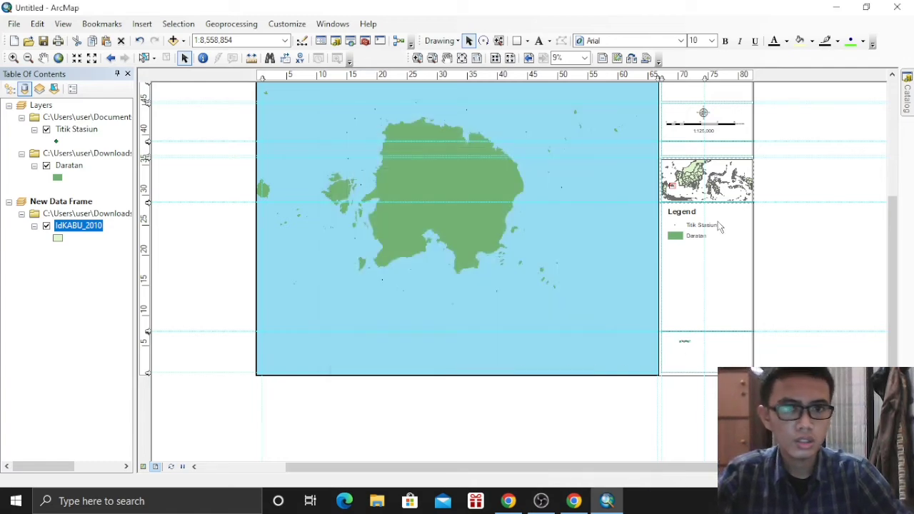
Set the text to 36 points and nudge it slightly lower
click(711, 40)
click(703, 123)
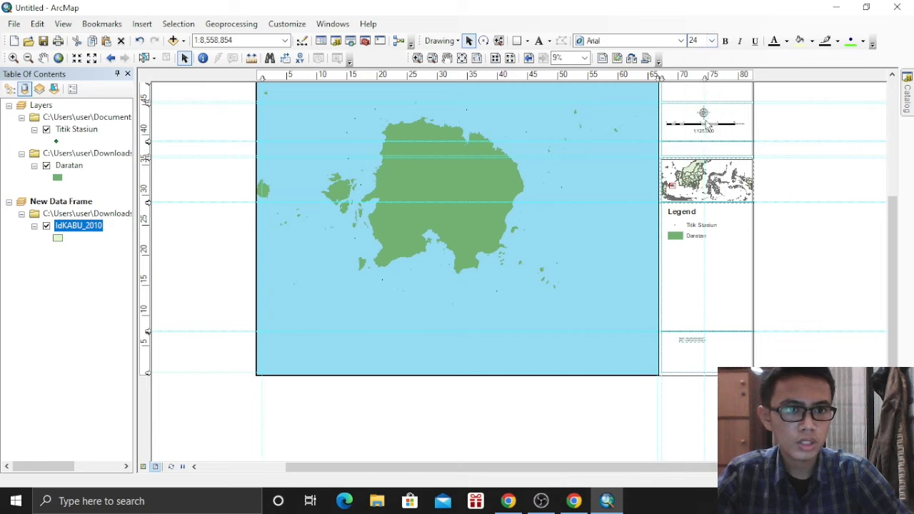
click(714, 40)
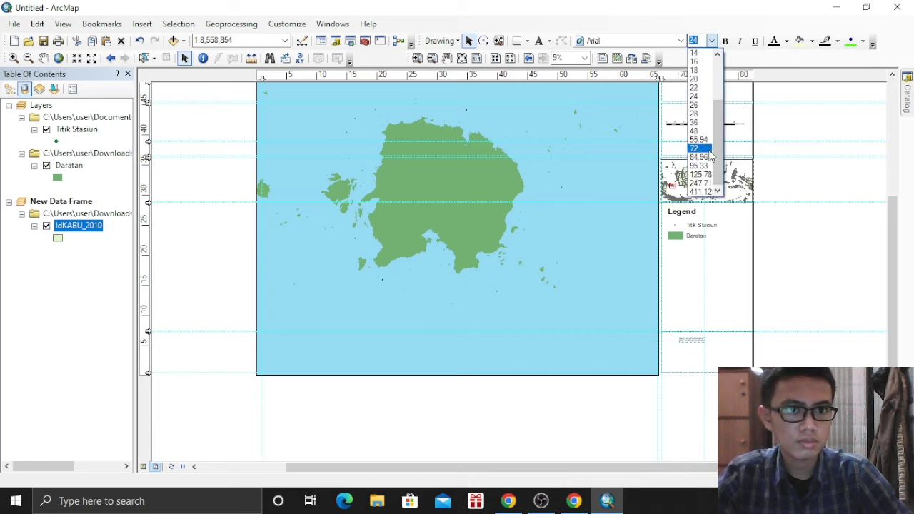
click(703, 147)
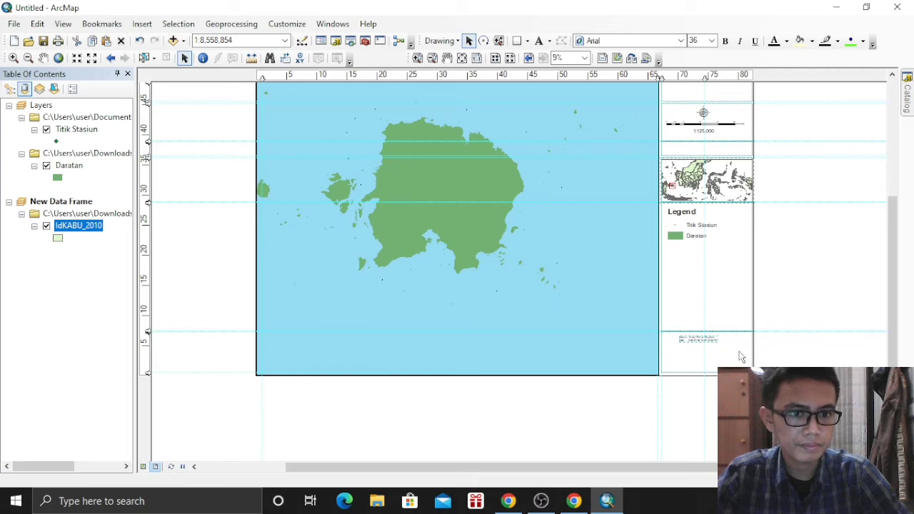
drag(702, 341, 707, 352)
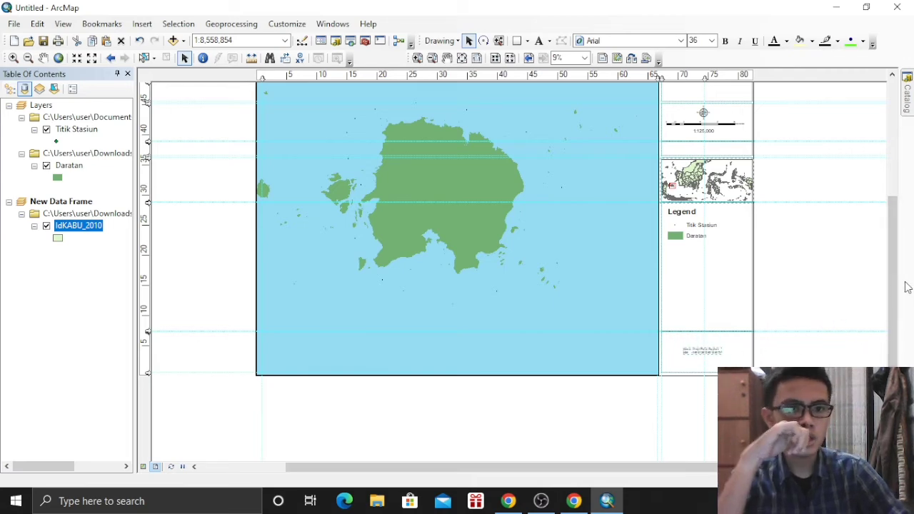
Zoom the Indonesia inset in to 1:1,250,000 and pan it so the red extent box is centred
click(12, 58)
click(673, 184)
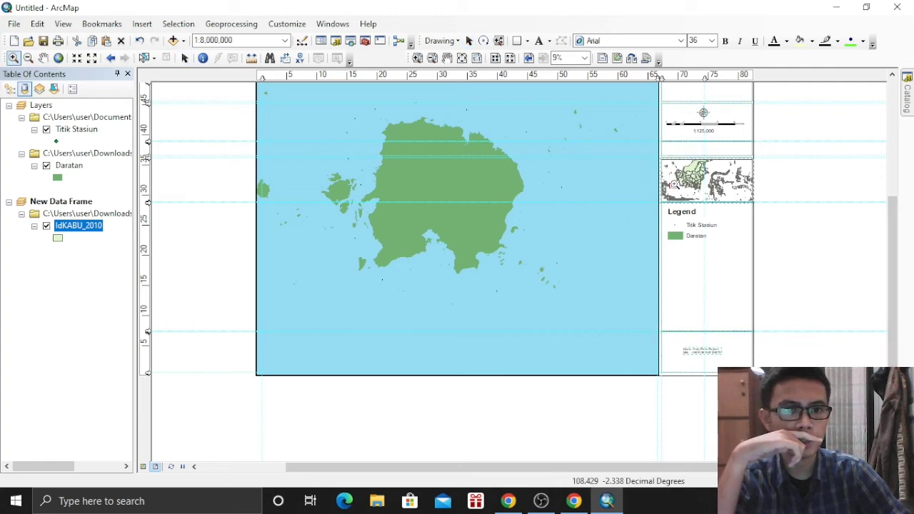
click(673, 187)
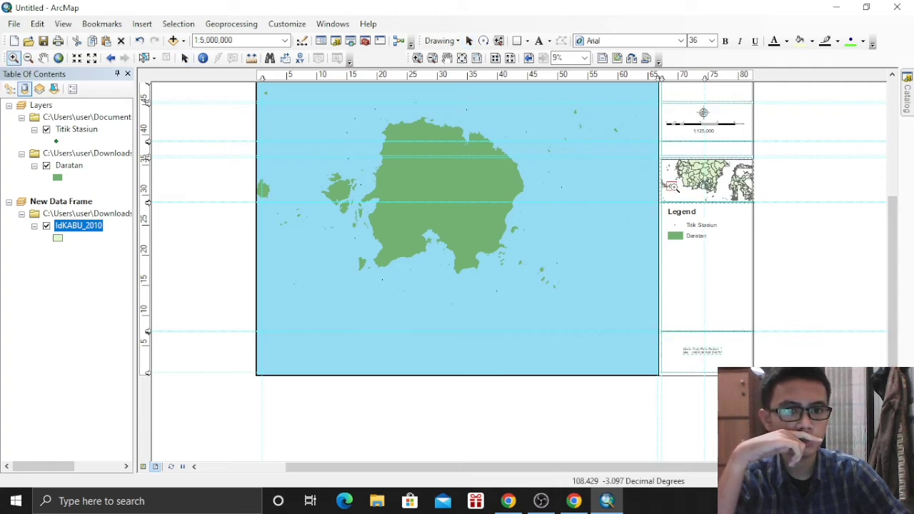
click(672, 187)
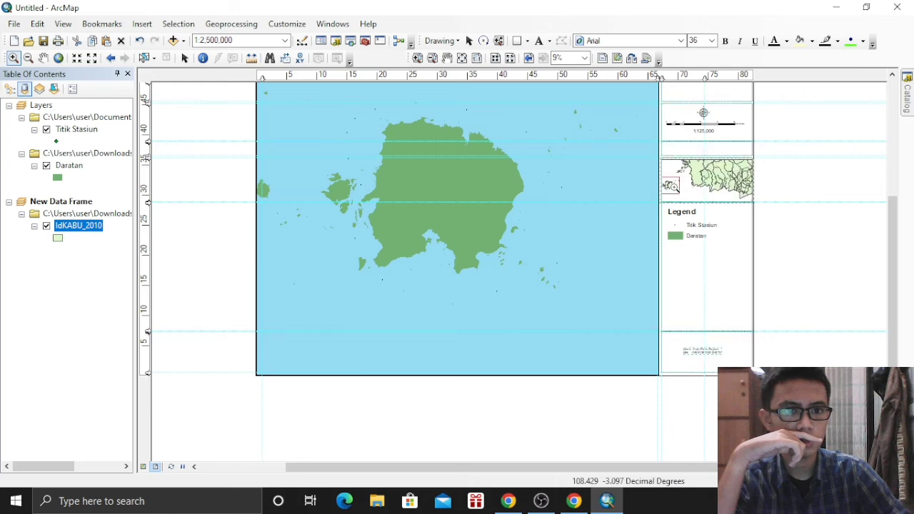
click(672, 187)
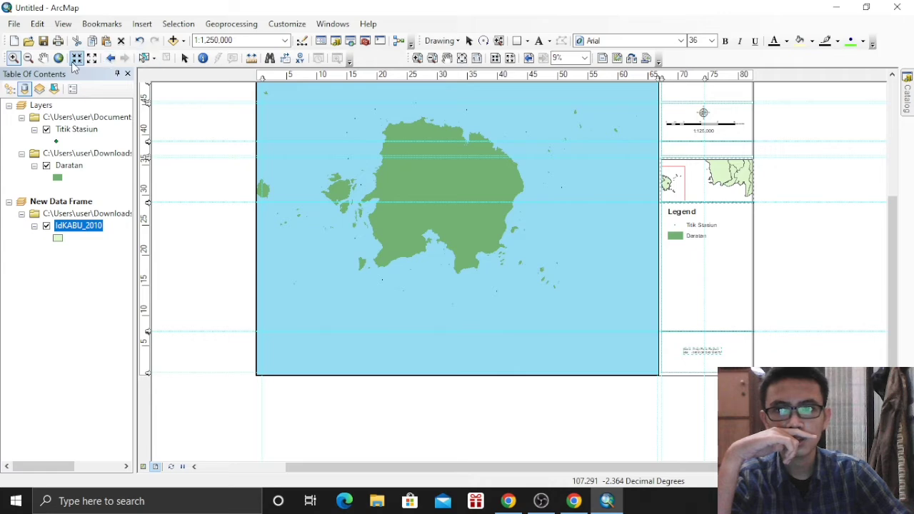
click(45, 57)
drag(687, 179, 725, 184)
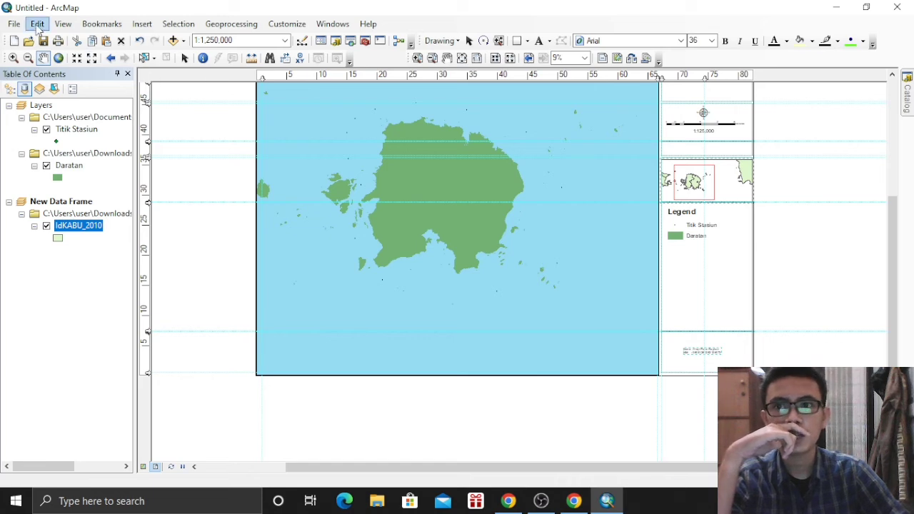
Export the layout as the JPEG image Untitled.jpg
click(25, 26)
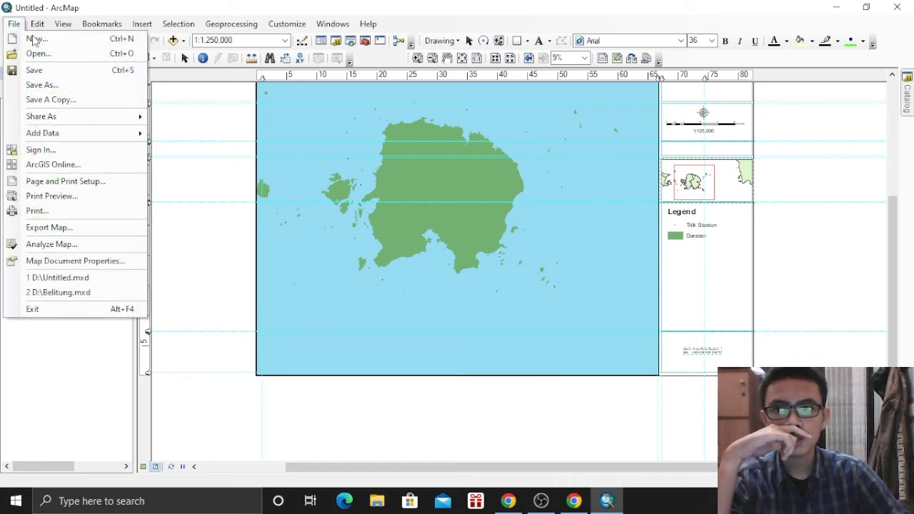
click(75, 229)
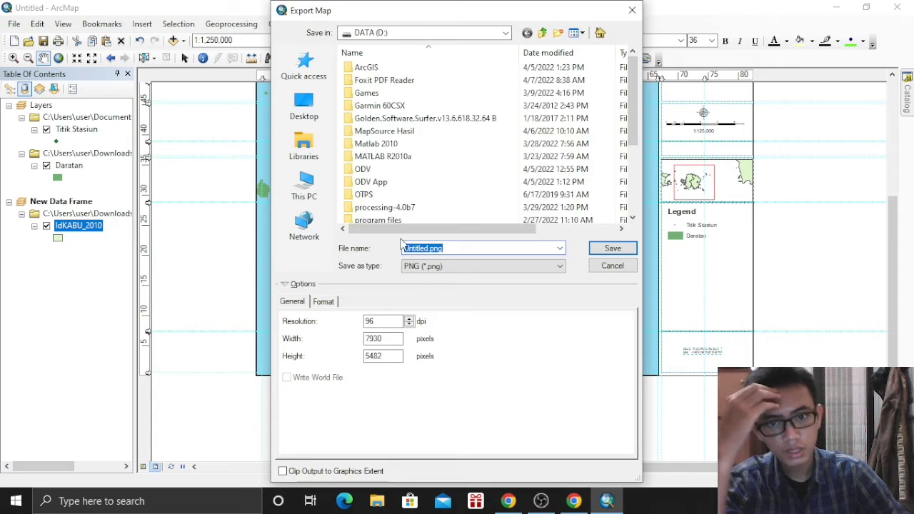
click(431, 267)
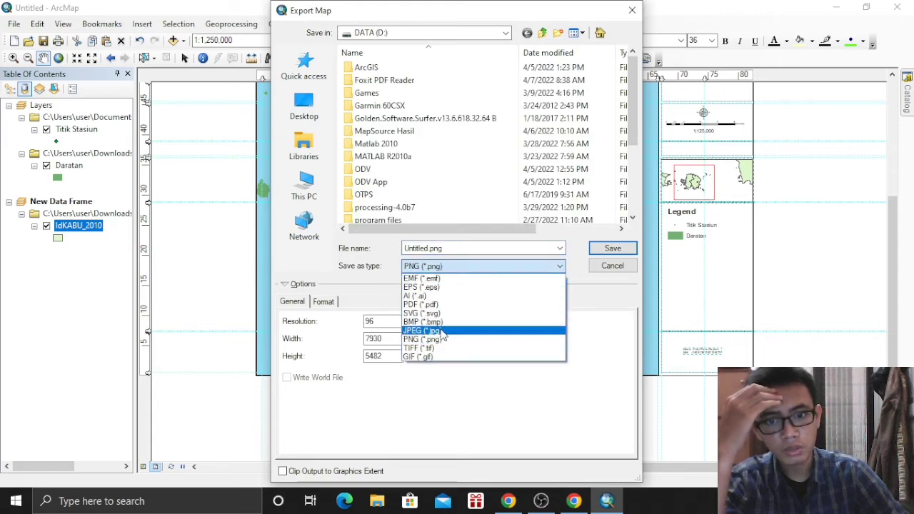
click(443, 332)
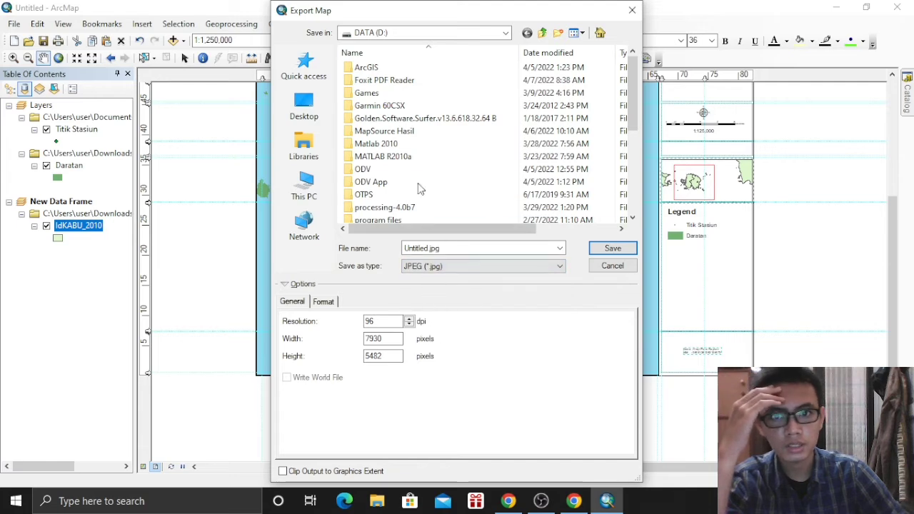
click(611, 248)
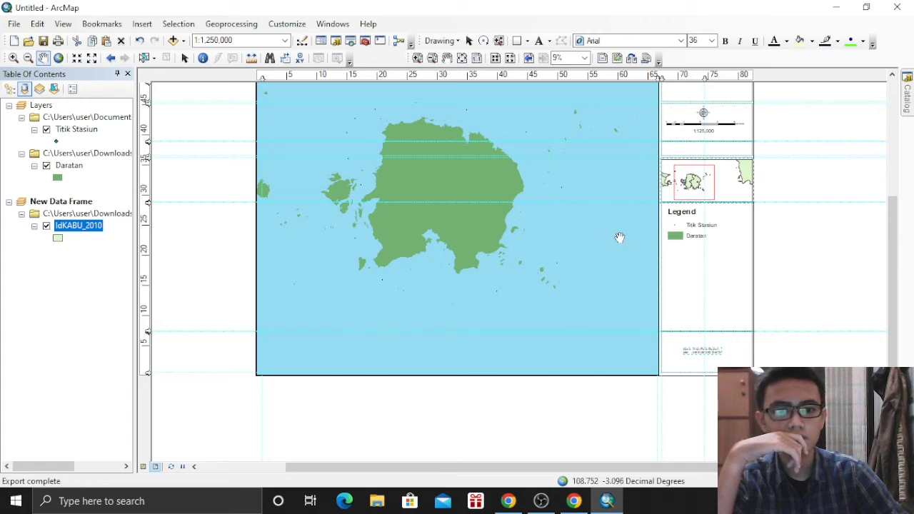
Close ArcMap, saving the document over the existing Untitled.mxd
click(897, 7)
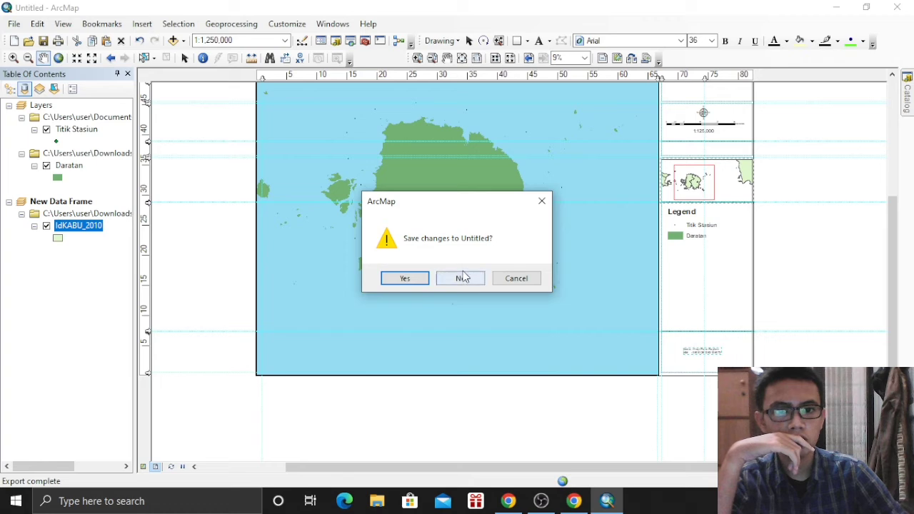
click(423, 279)
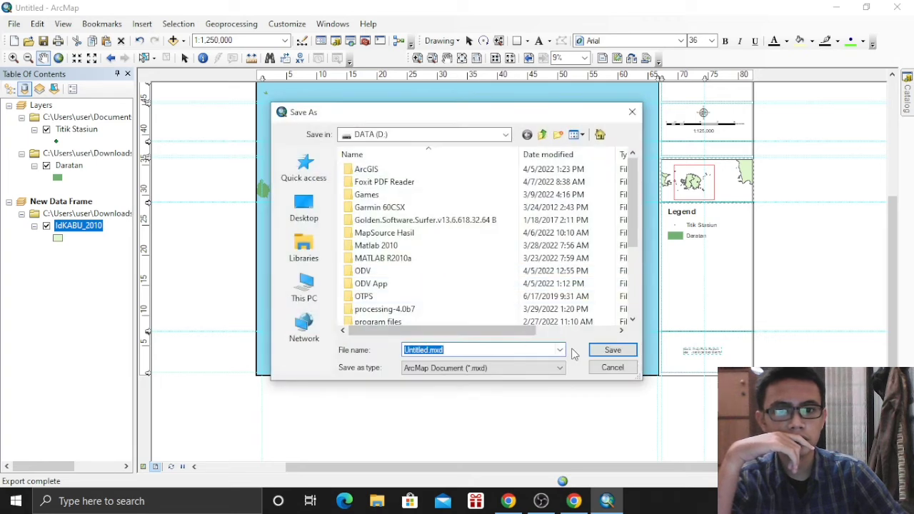
click(609, 351)
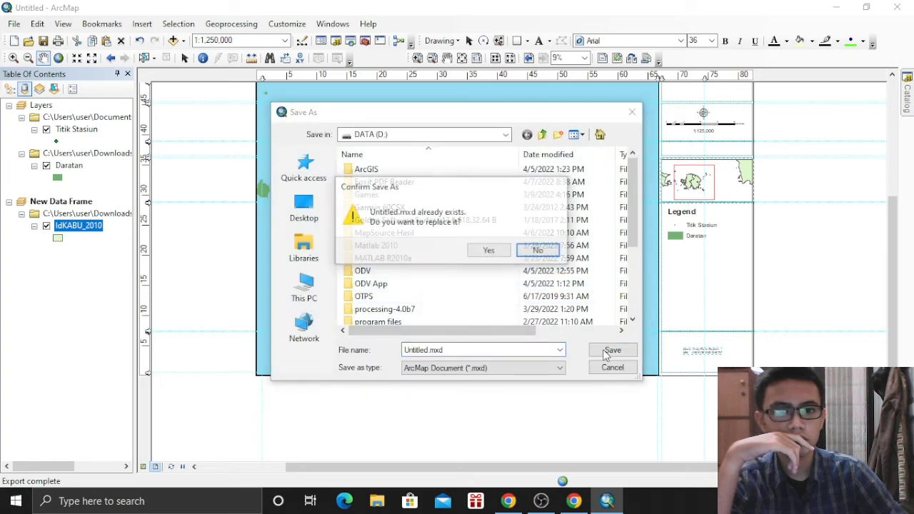
click(502, 254)
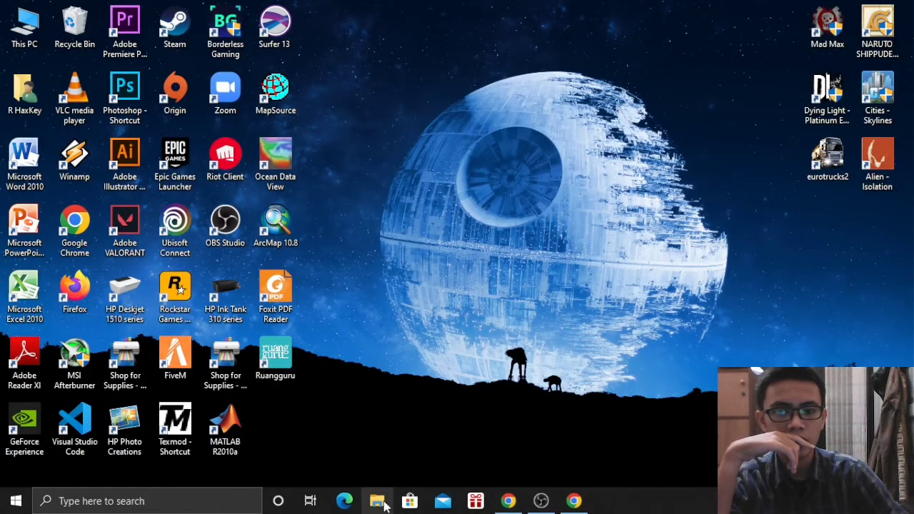
key(super+e)
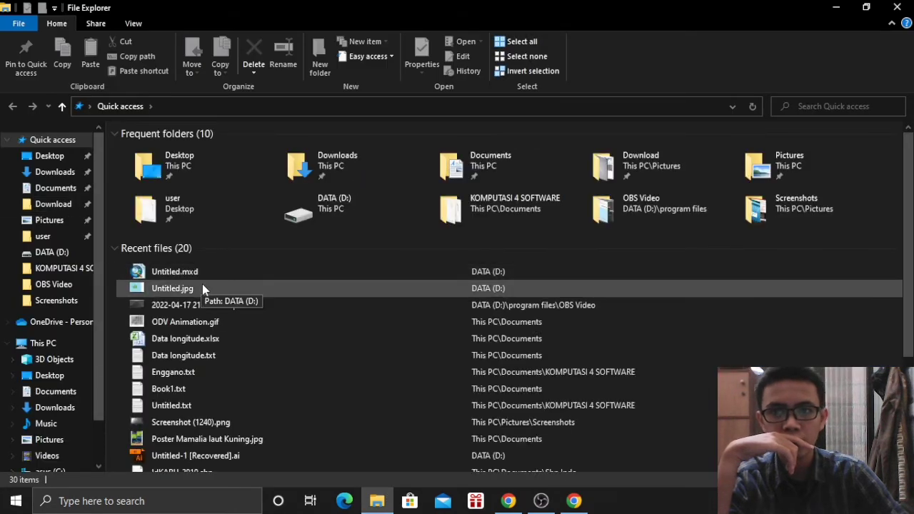
double_click(202, 285)
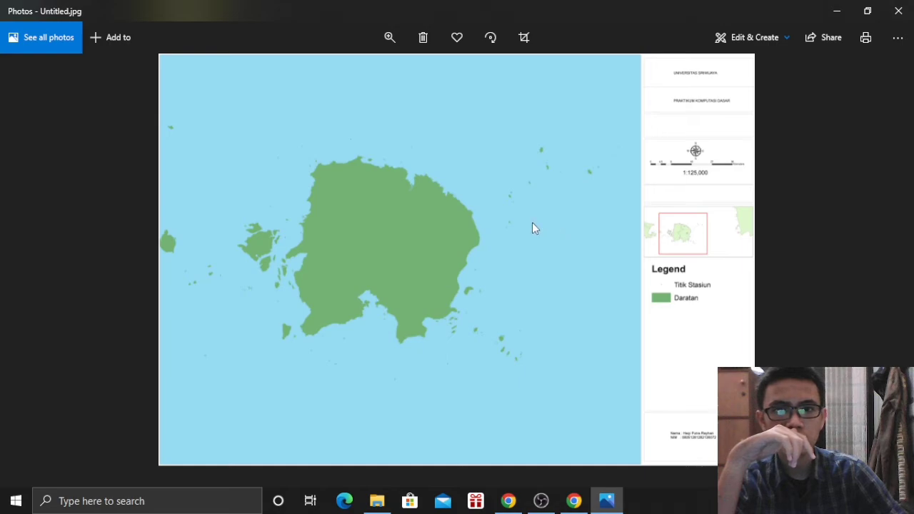
click(898, 11)
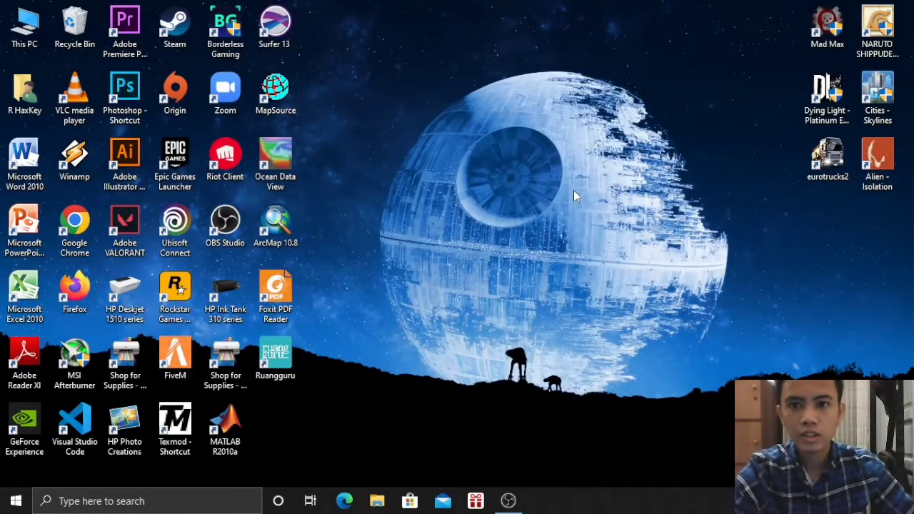
Launch Surfer 13 and start a new blank plot, Plot1
double_click(283, 22)
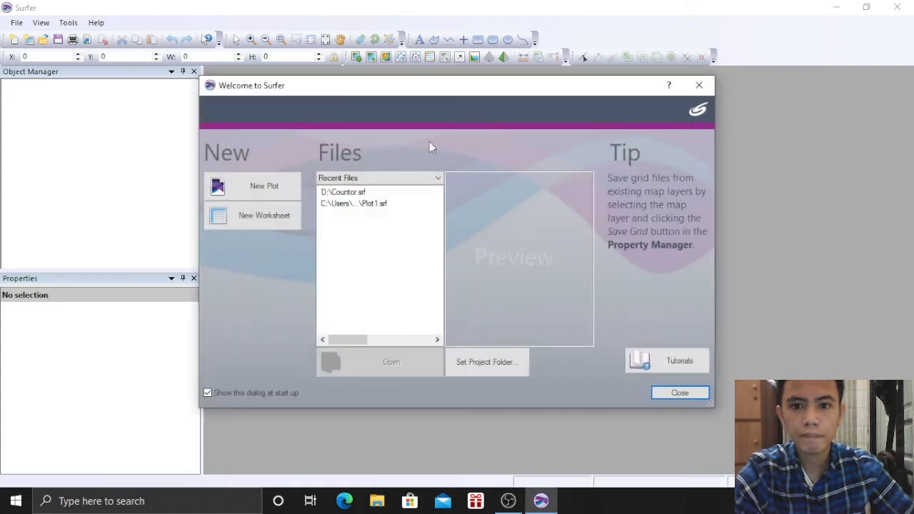
click(253, 190)
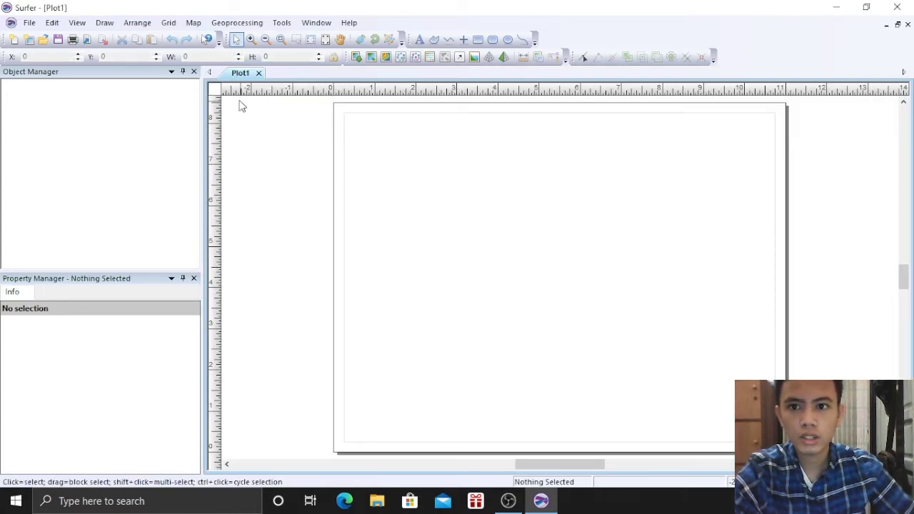
click(169, 22)
Pick Salinan DATA BATIMETRI.xlsx from Downloads as the data to grid
click(185, 37)
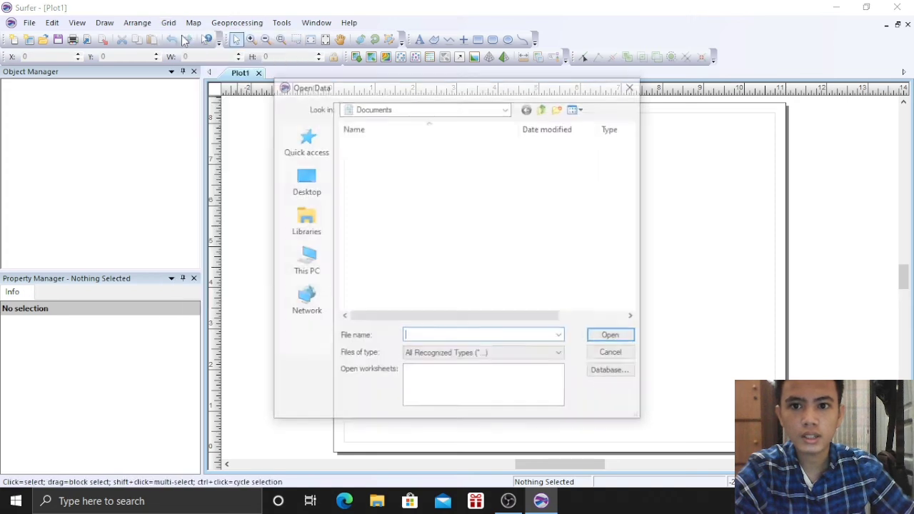
click(506, 107)
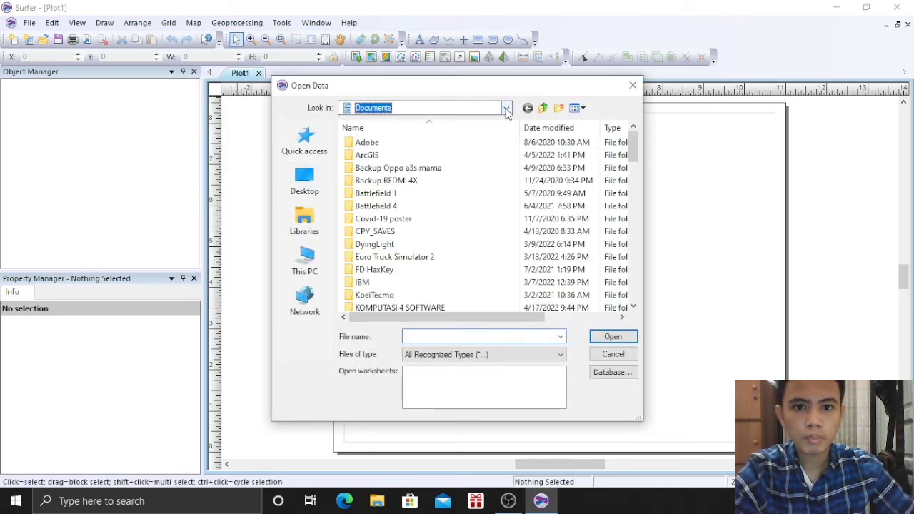
click(384, 196)
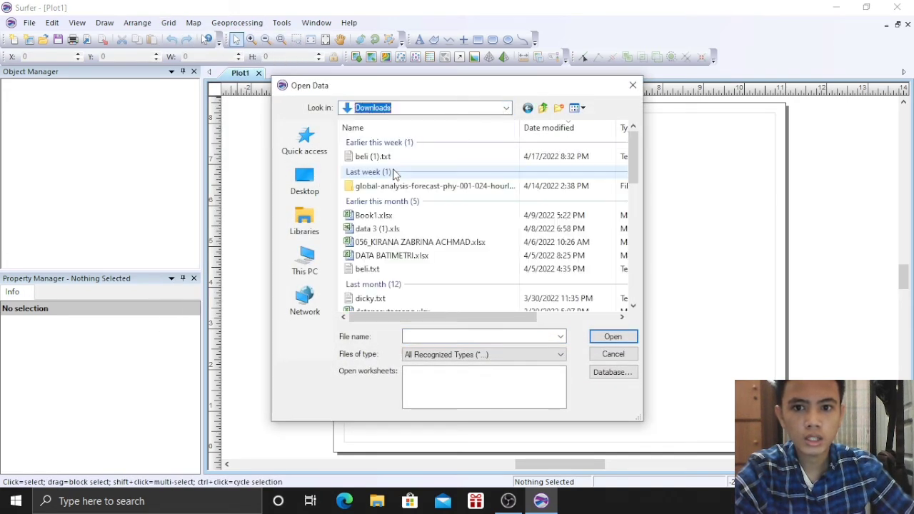
click(393, 156)
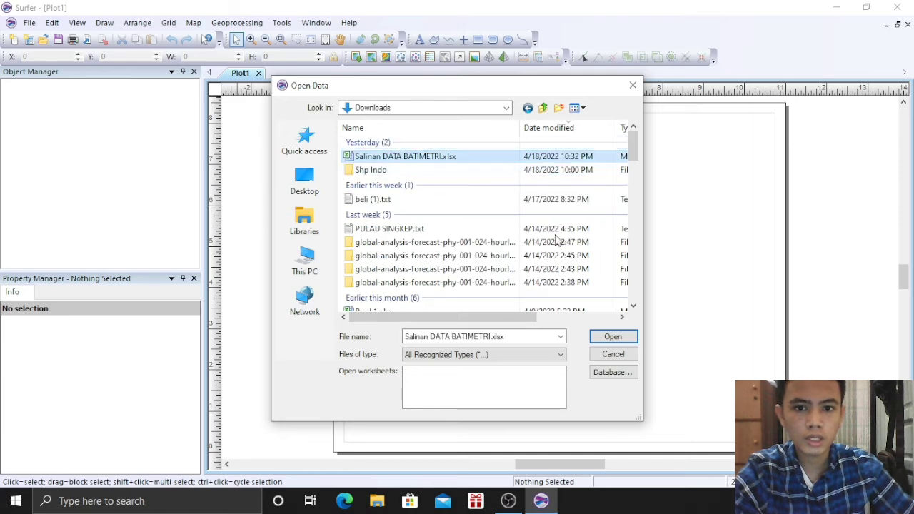
click(615, 337)
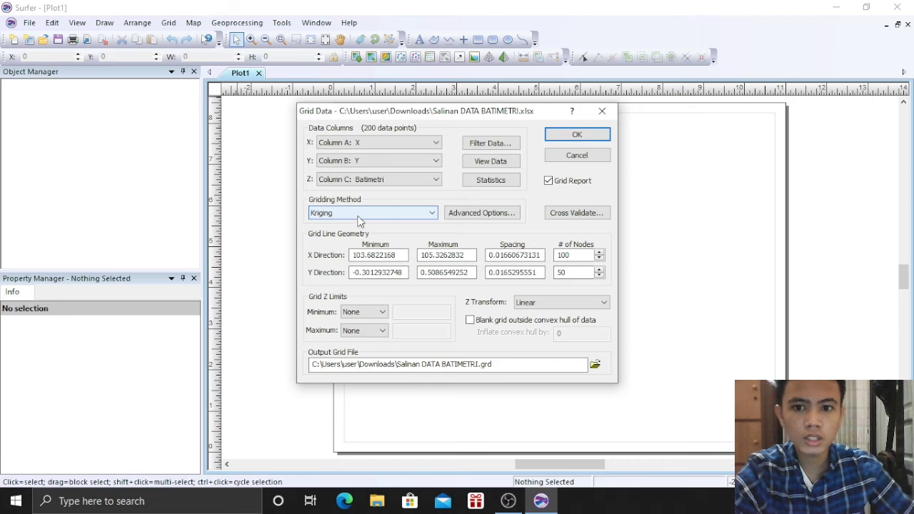
Krige it into Salinan DATA BATIMETRI.grd, replacing the old file, and close the report unsaved
click(571, 137)
click(494, 278)
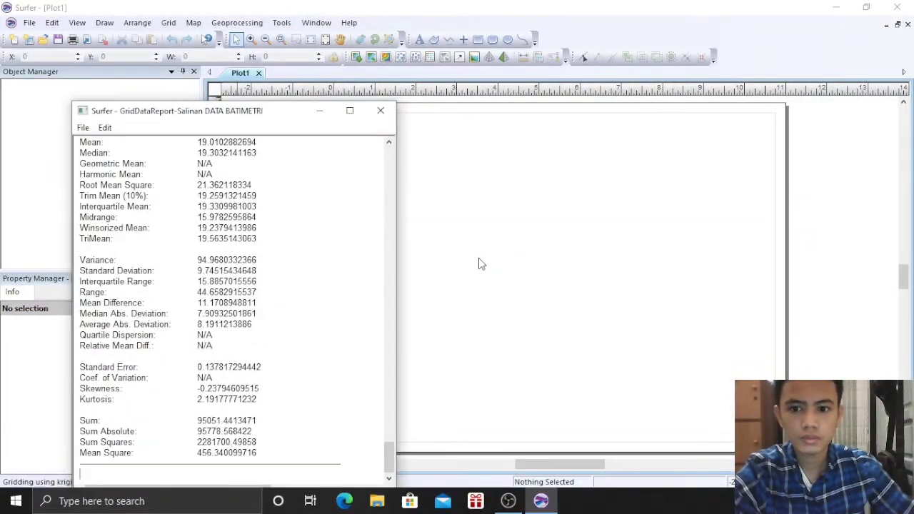
click(302, 336)
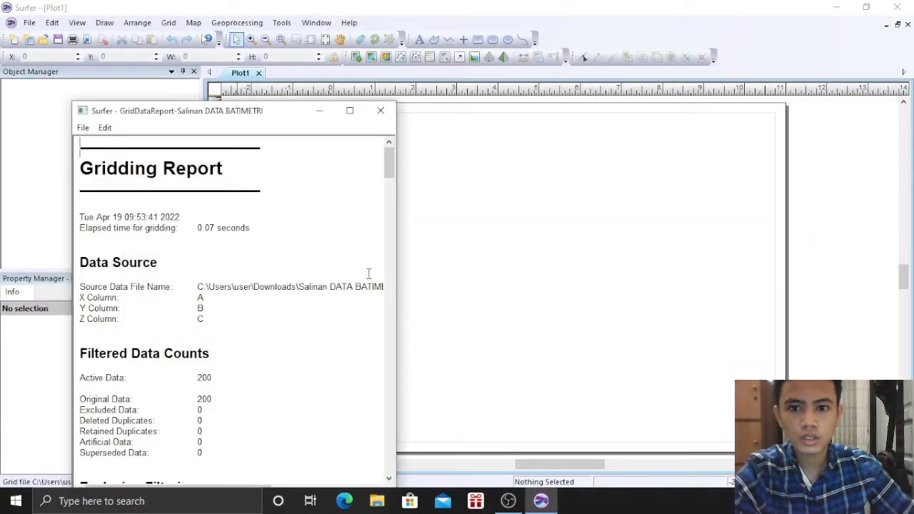
click(382, 111)
click(275, 336)
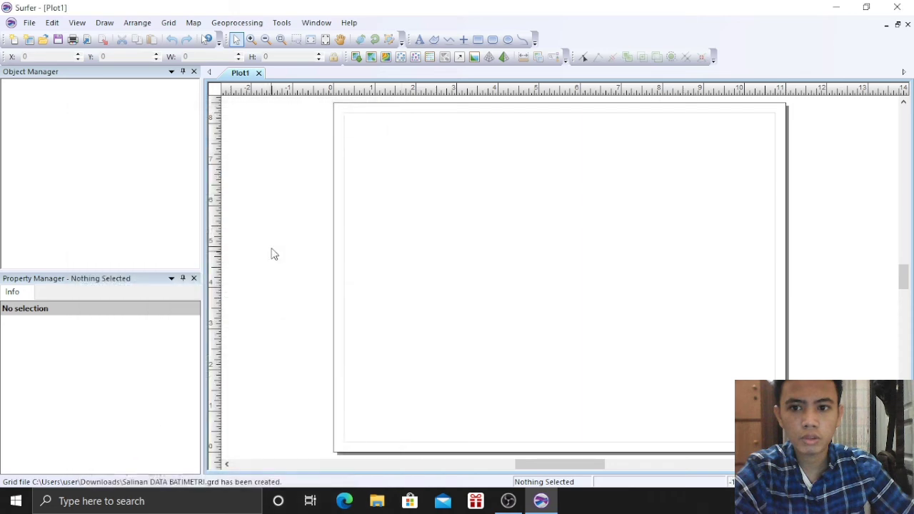
Create a new contour map from the Salinan DATA BATIMETRI.grd grid
click(193, 22)
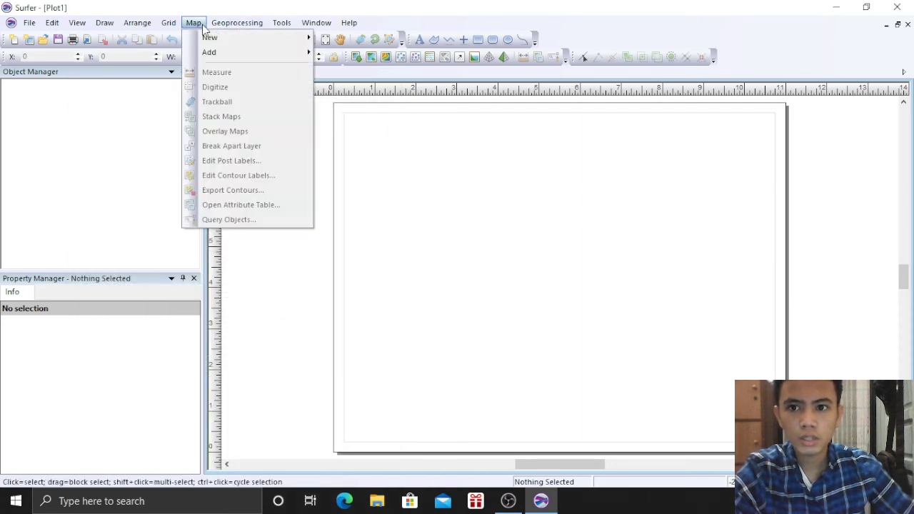
mouse_move(222, 38)
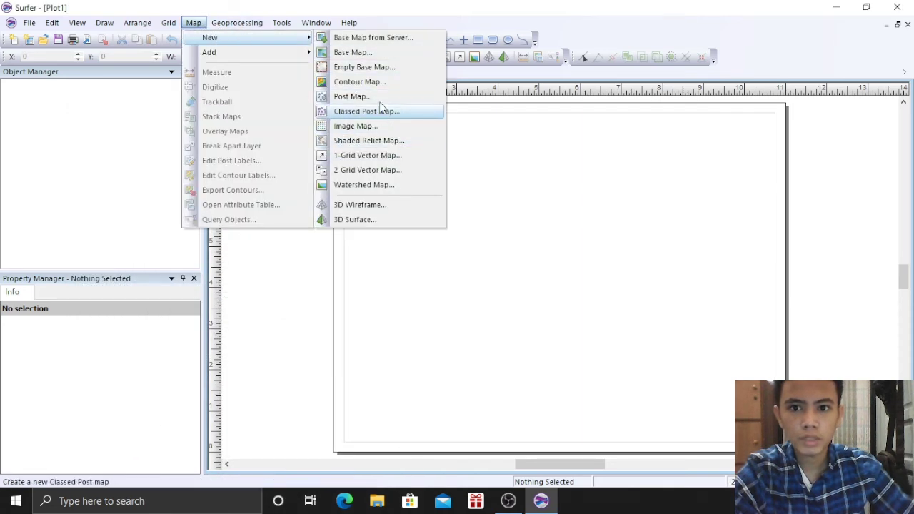
click(360, 82)
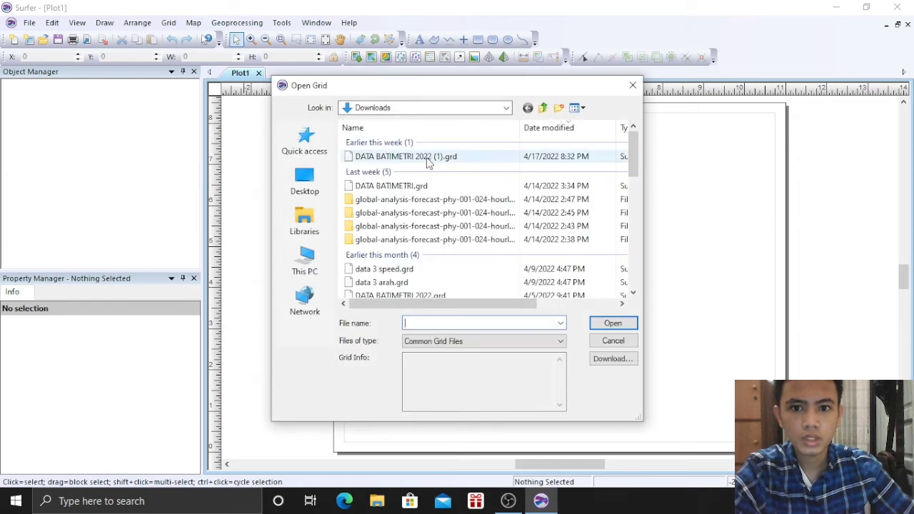
click(423, 157)
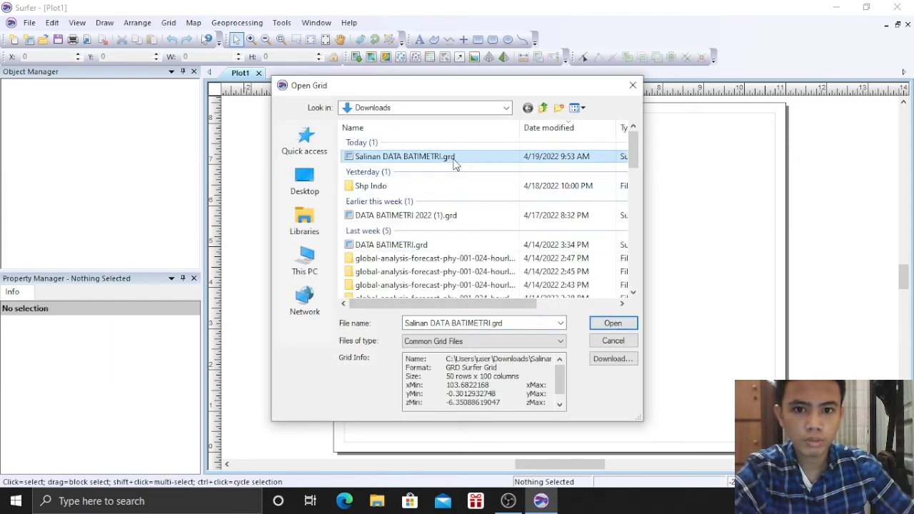
click(613, 325)
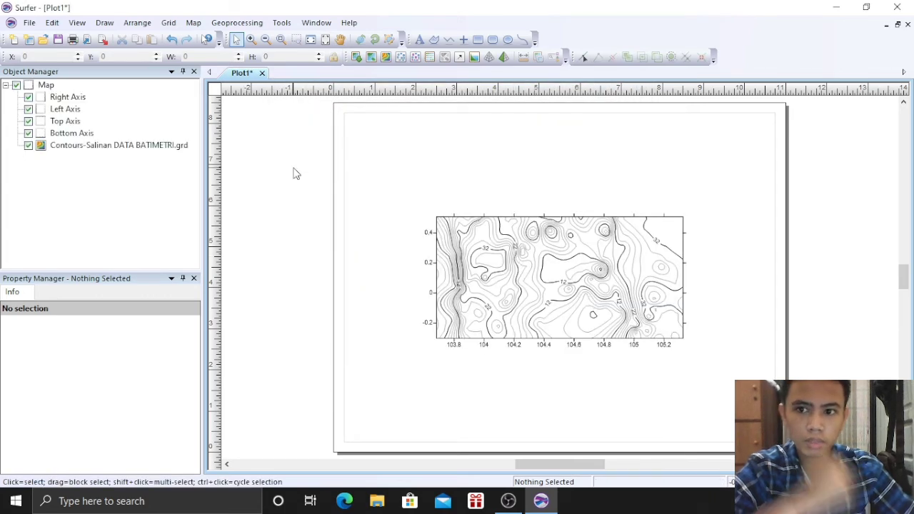
Select the Contours layer and bring up its Levels settings
click(184, 147)
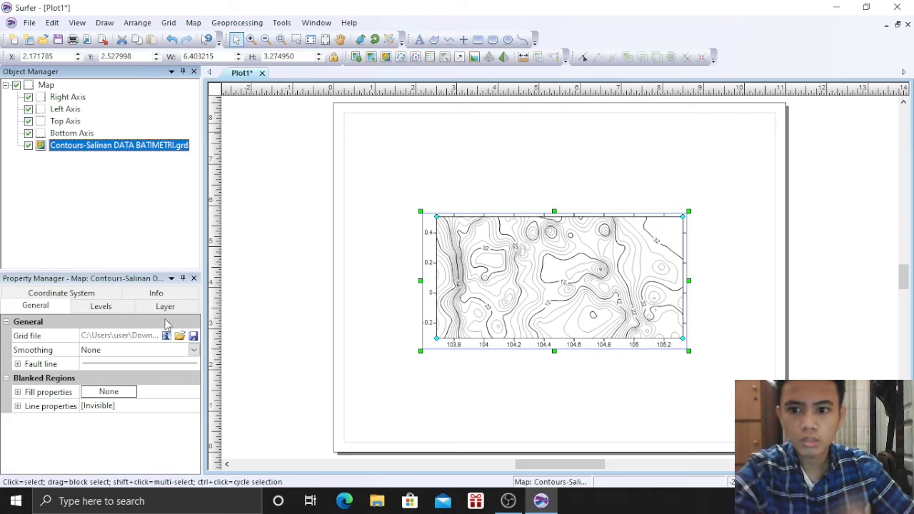
click(129, 308)
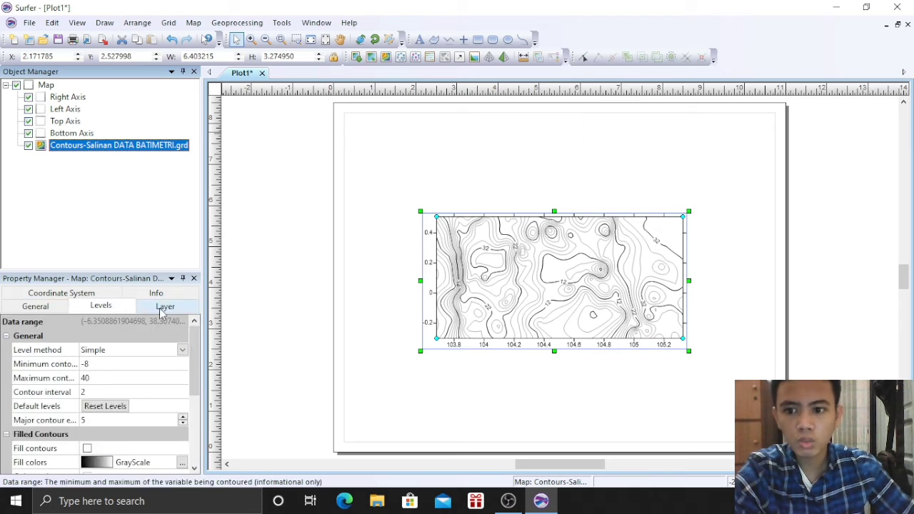
click(164, 307)
click(118, 307)
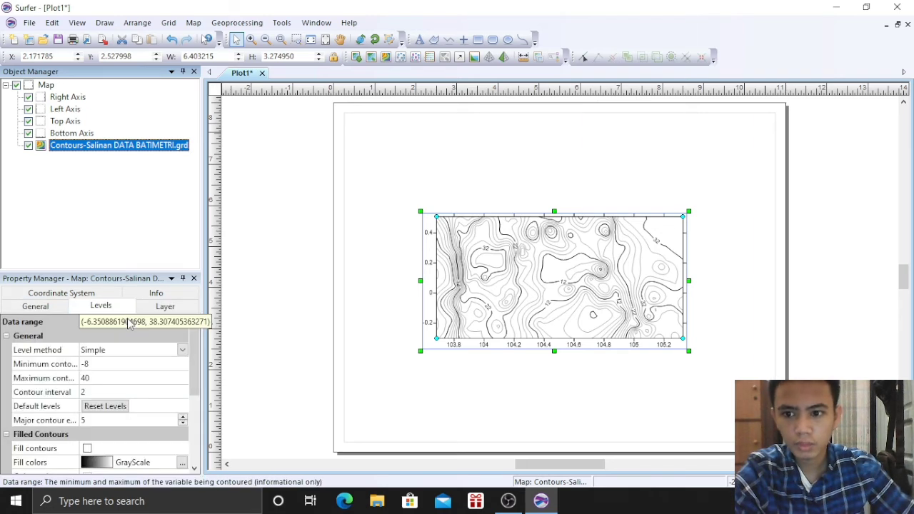
scroll(145, 390, down, 1)
scroll(147, 396, down, 1)
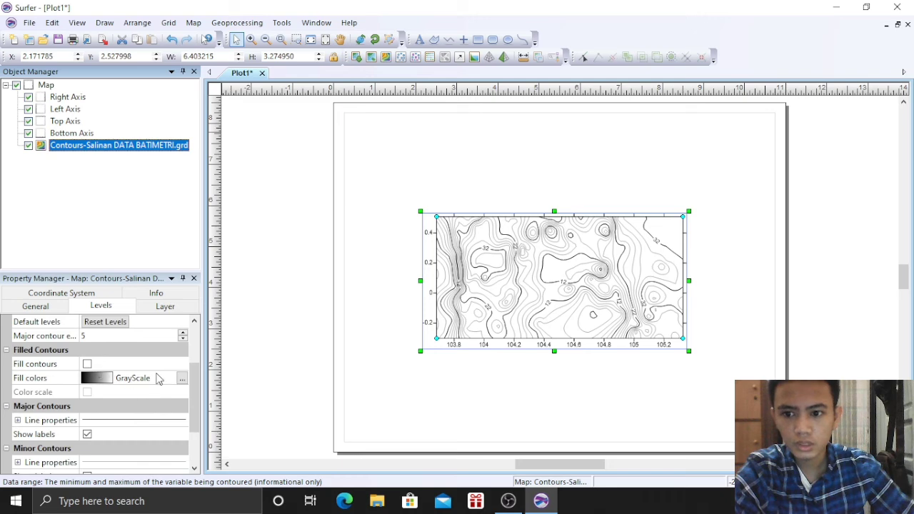
Fill the contours with Rainbow6 colours and add a -8 to 40 colour scale bar
click(87, 364)
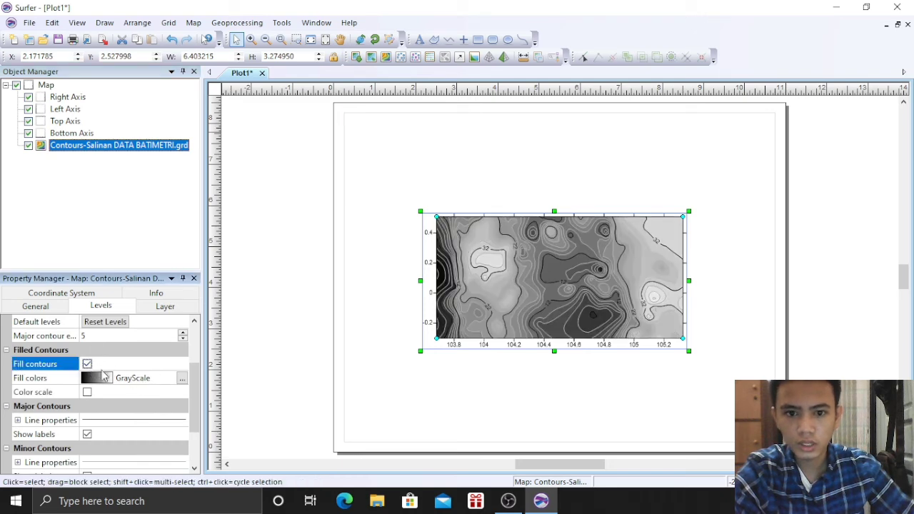
click(109, 380)
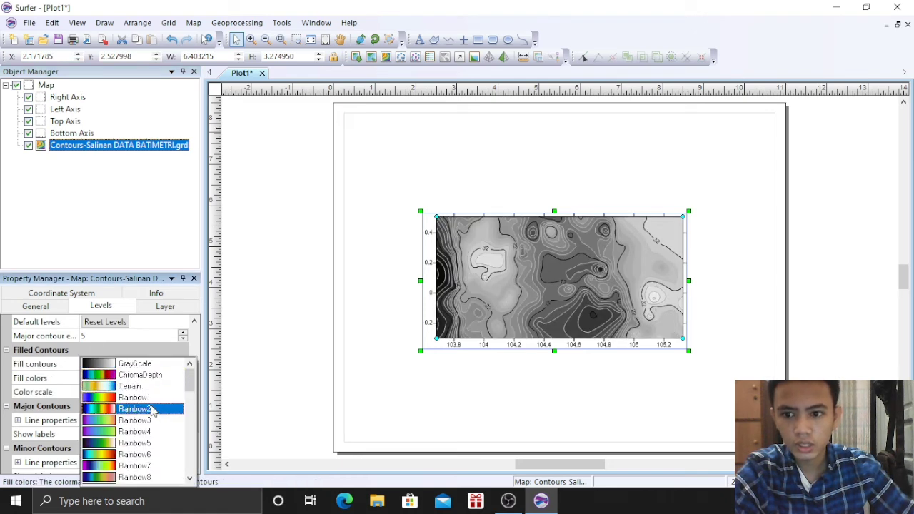
scroll(154, 419, down, 1)
click(137, 421)
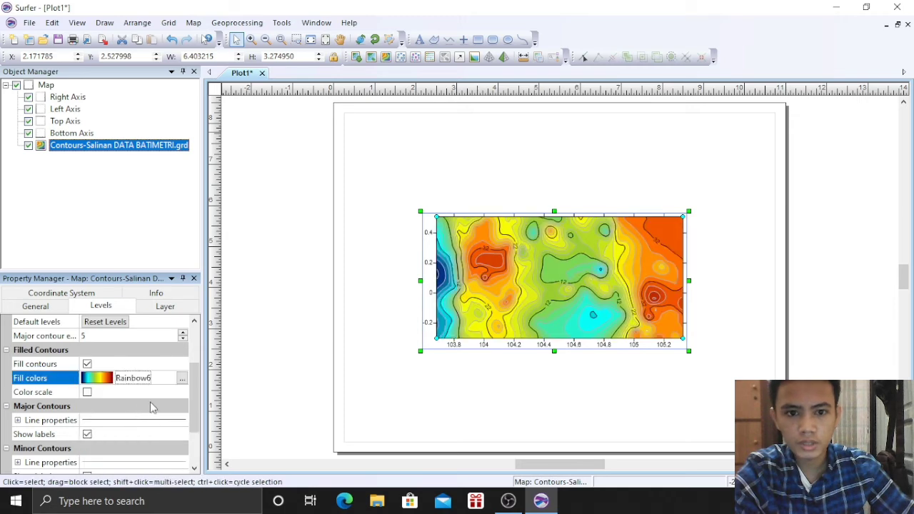
click(87, 394)
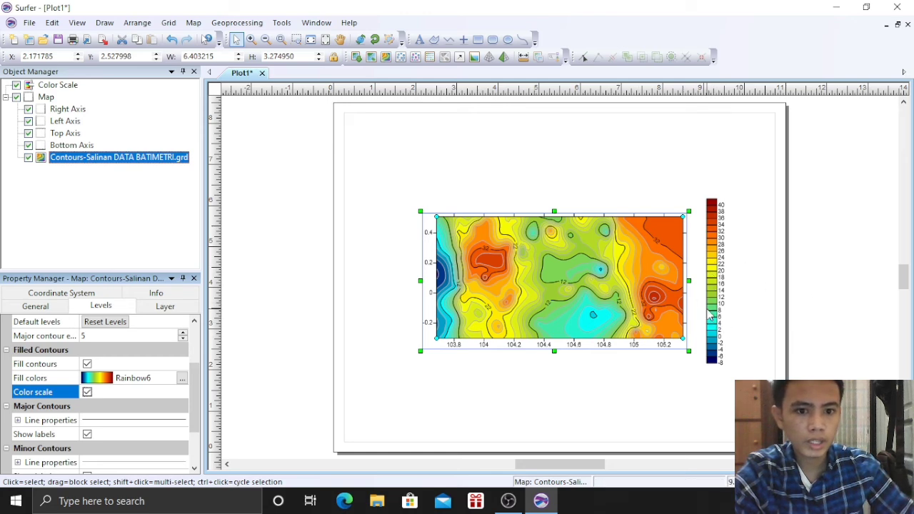
click(586, 400)
click(533, 312)
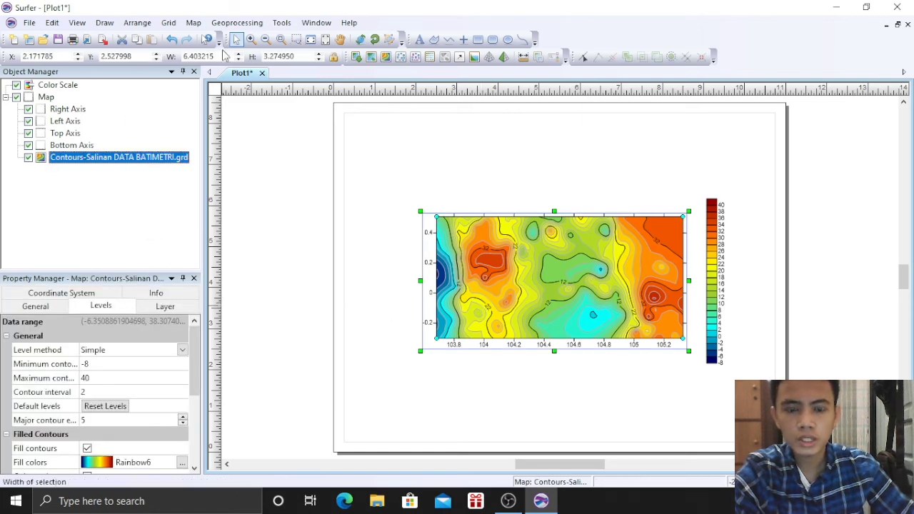
Add a two-line text block with the author's name and student number above the map
click(419, 39)
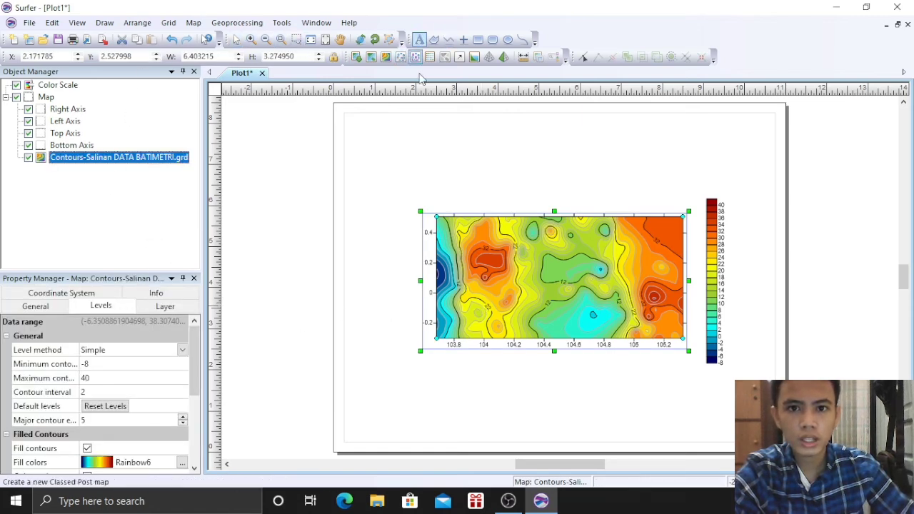
click(436, 157)
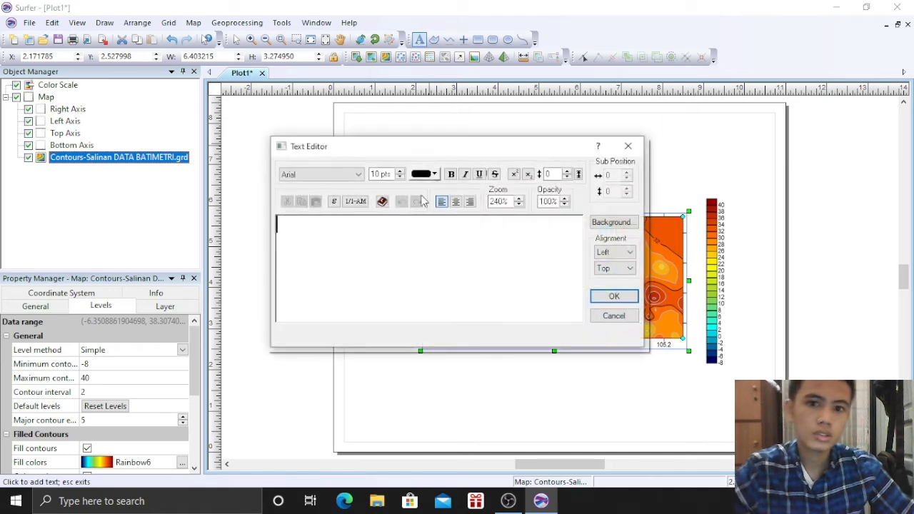
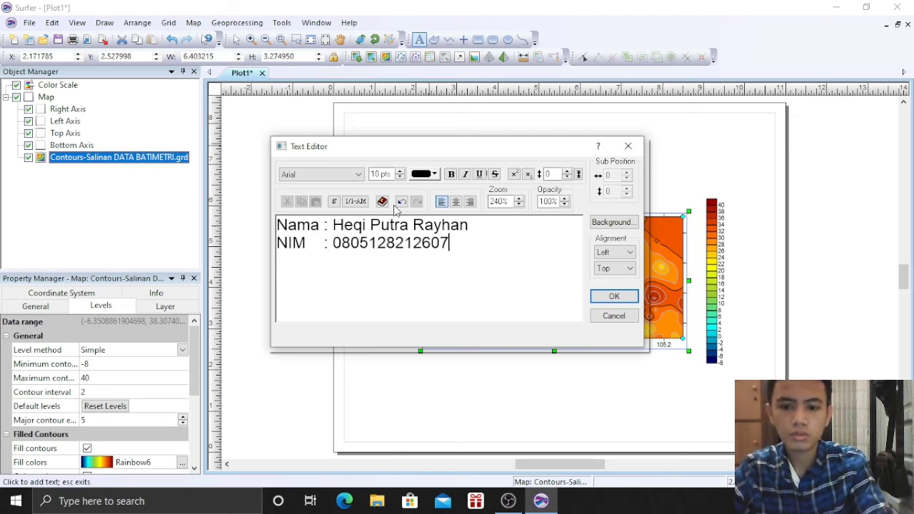
click(633, 299)
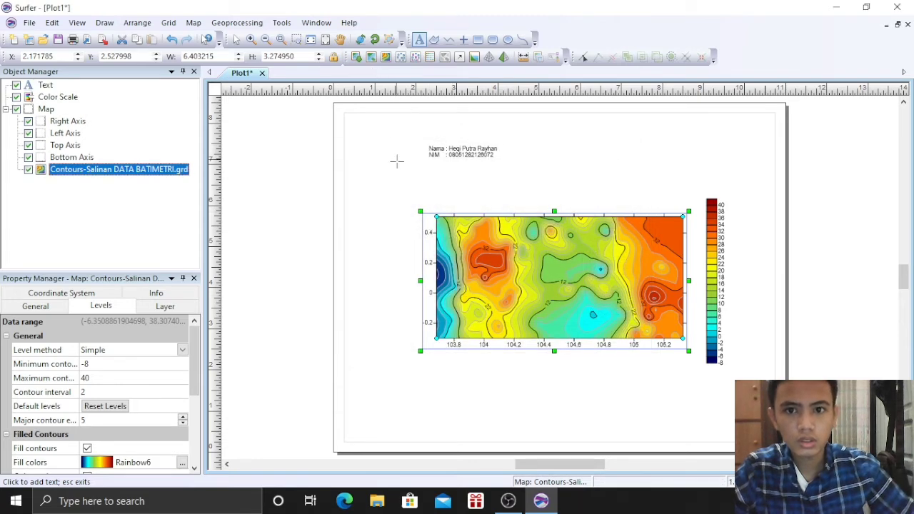
click(445, 180)
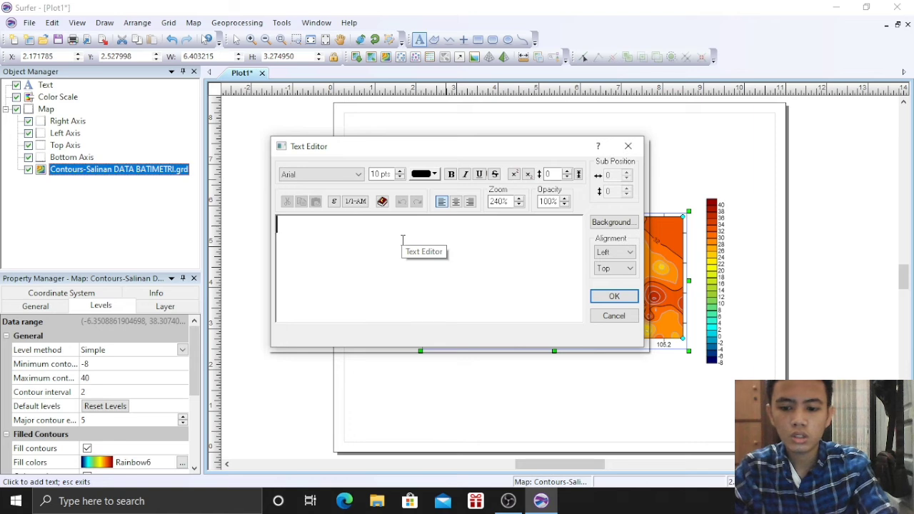
Enter the title text 'Countor Map BATIMETRI' in the new text block
text(Co)
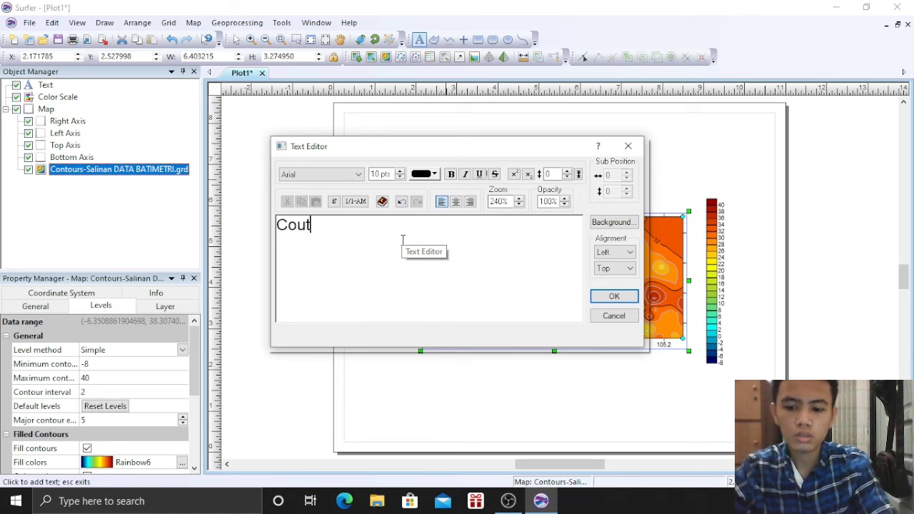
text(ub)
key(BackSpace)
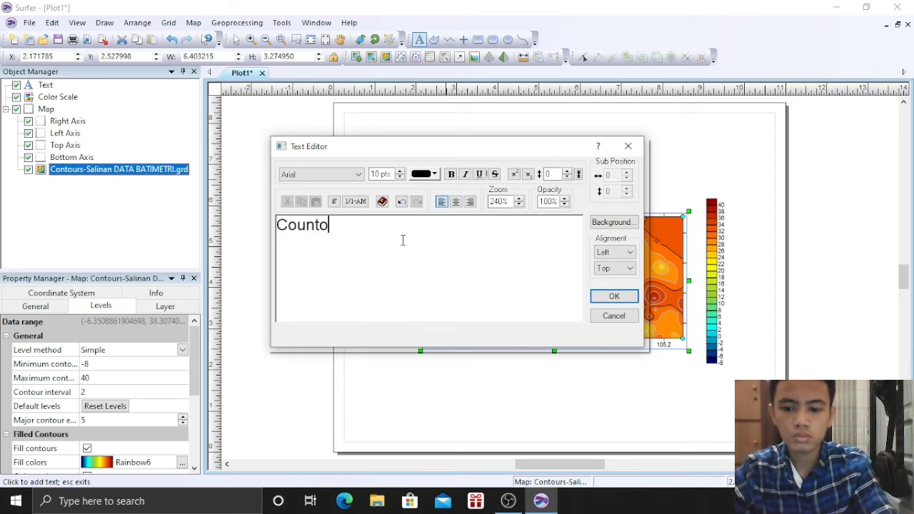
text(ntor Map)
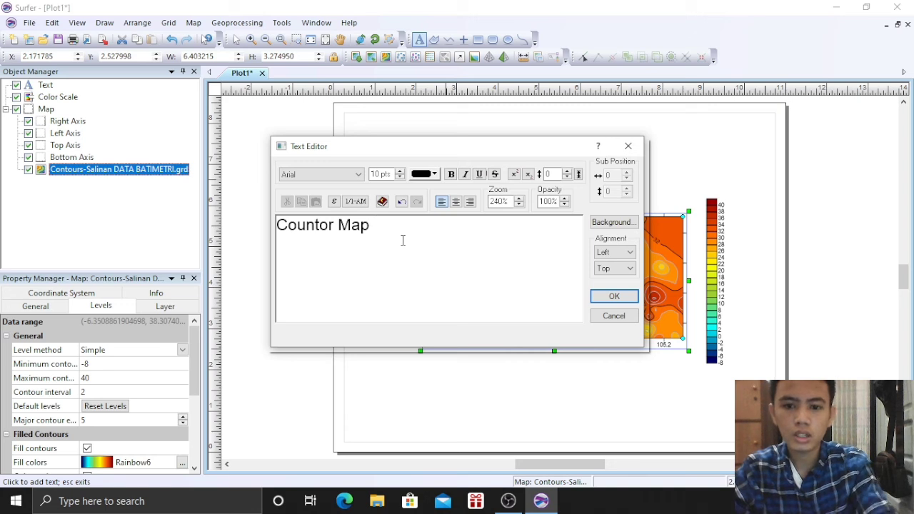
text( DATA)
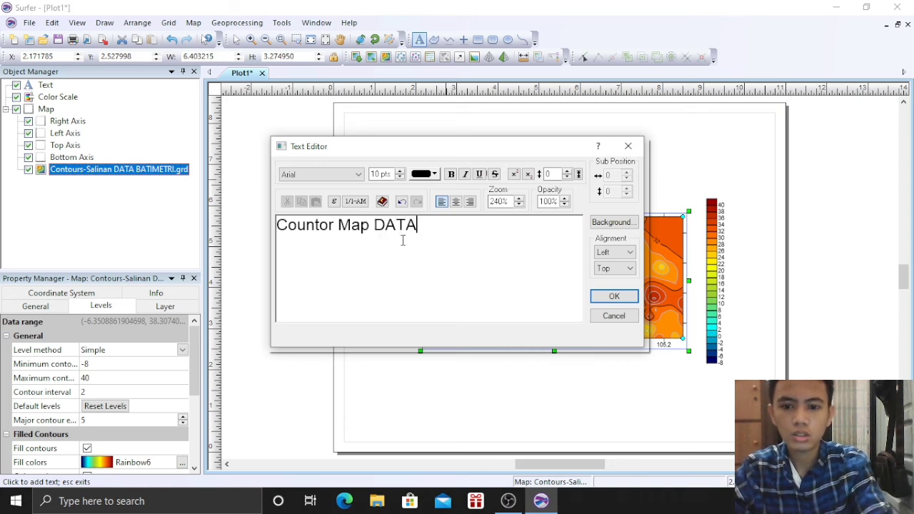
text(T)
key(BackSpace)
key(BackSpace)
key(BackSpace)
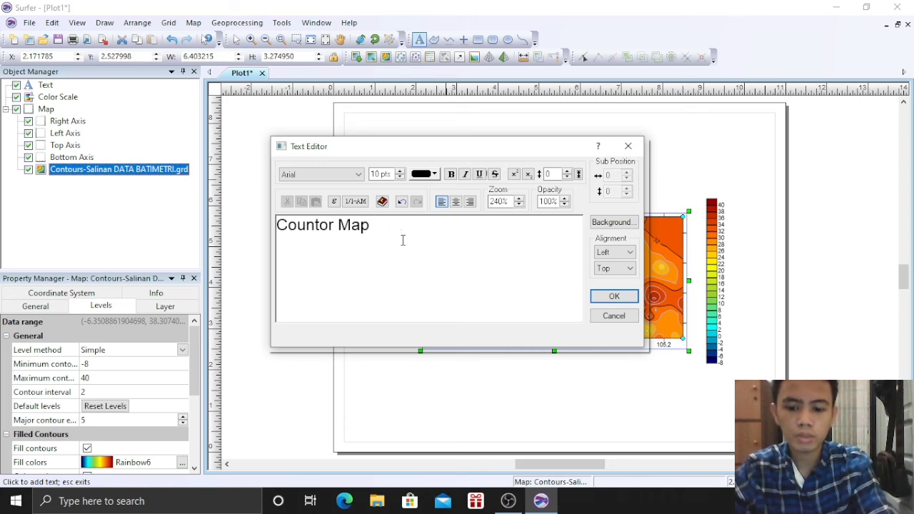
text(BATIMET)
key(BackSpace)
text(ET)
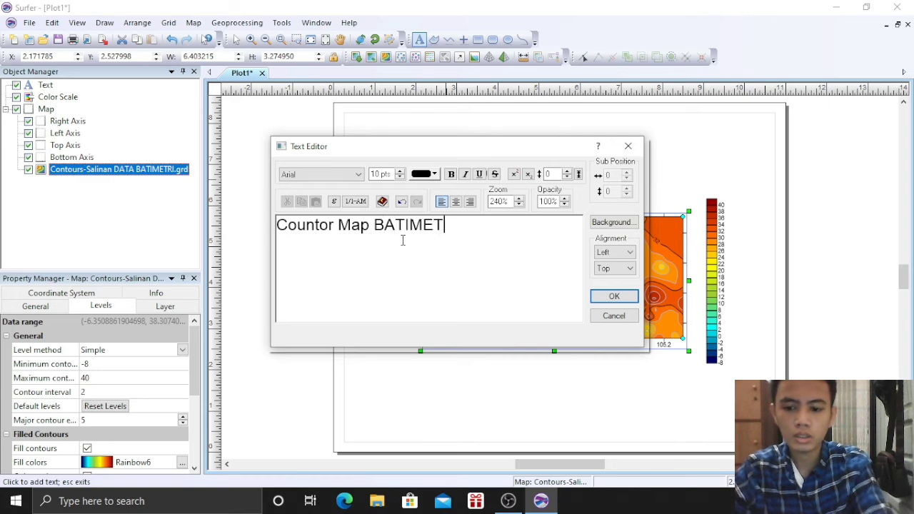
click(613, 296)
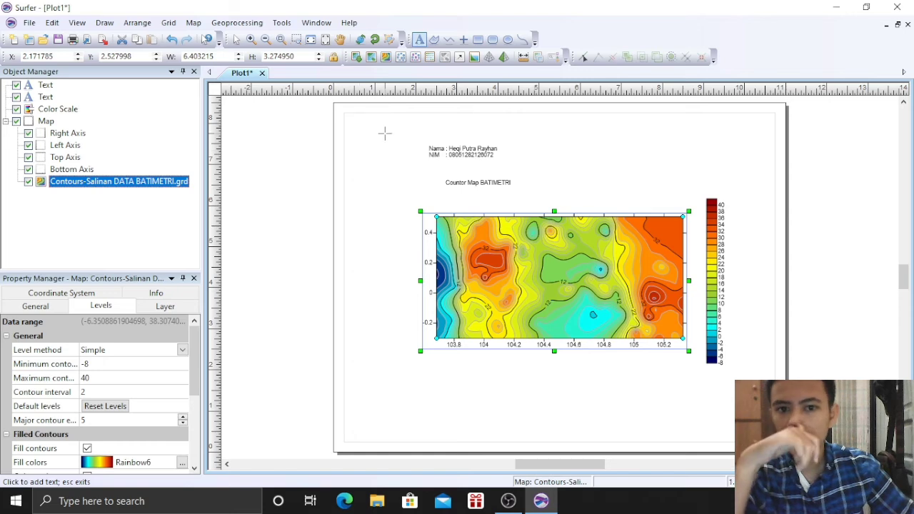
Enlarge the Countor Map BATIMETRI title and move it higher above the map
click(236, 40)
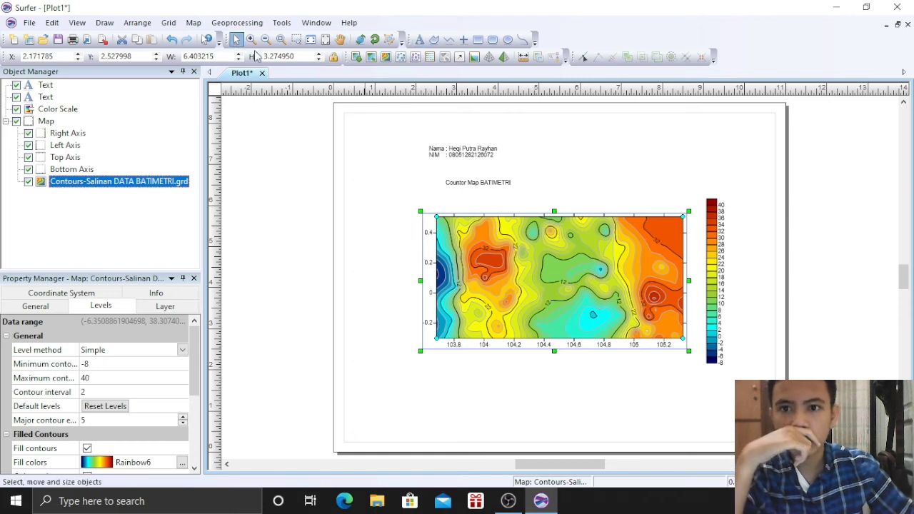
click(469, 184)
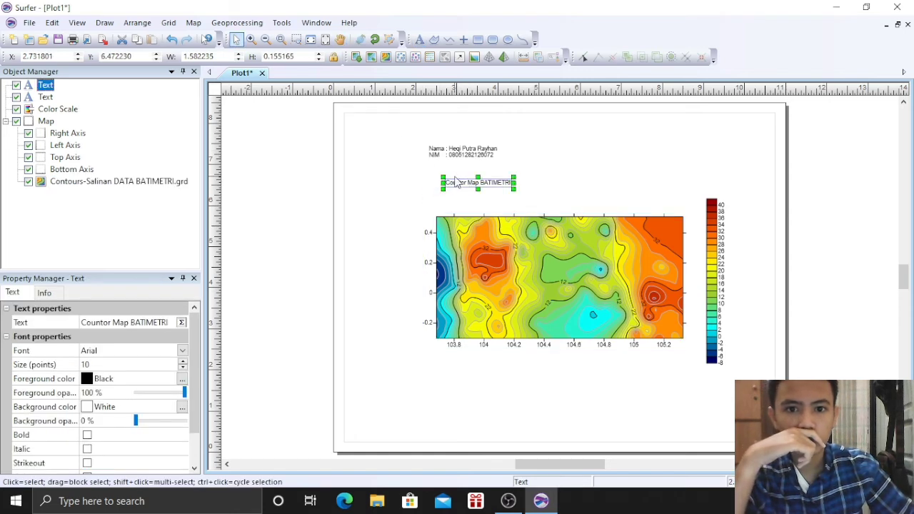
mouse_move(442, 188)
mouse_down()
mouse_move(417, 191)
mouse_move(454, 176)
mouse_up()
click(412, 197)
click(216, 25)
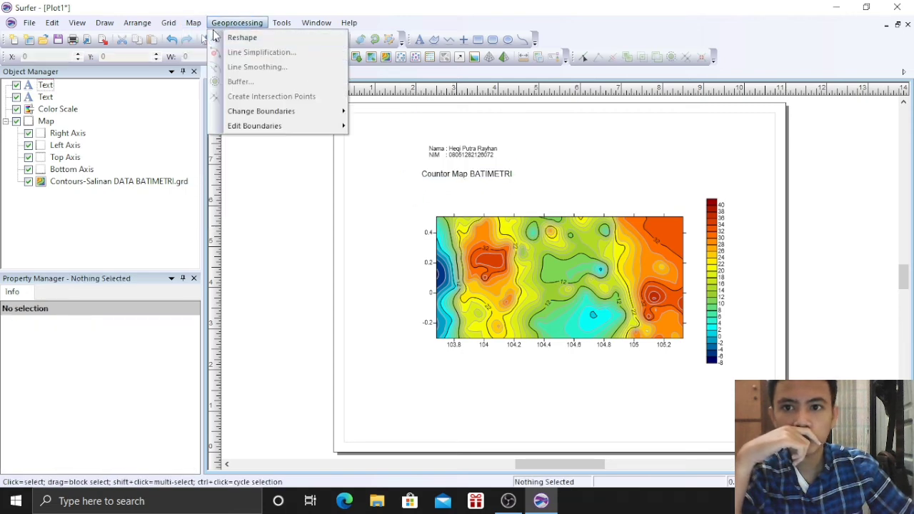
Import IdKABU_2010 (1).shp from Downloads as a new base map
mouse_move(194, 22)
mouse_move(215, 37)
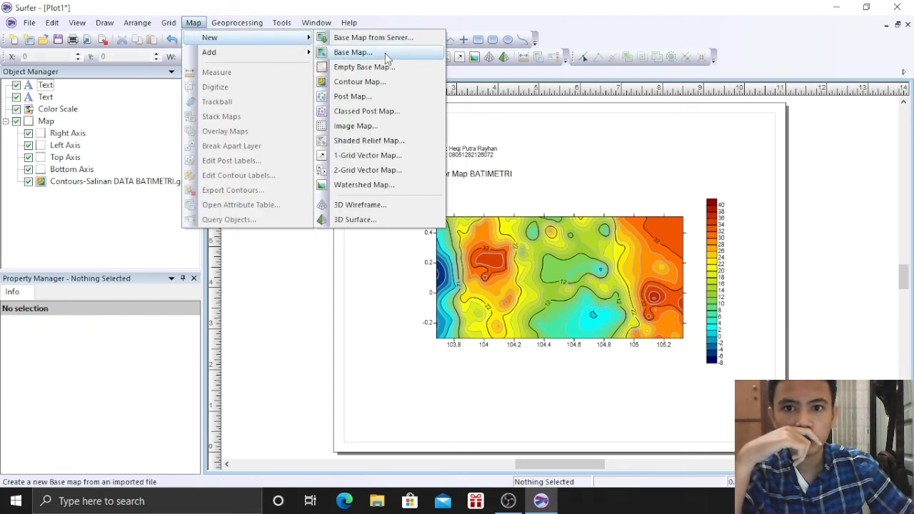
click(386, 57)
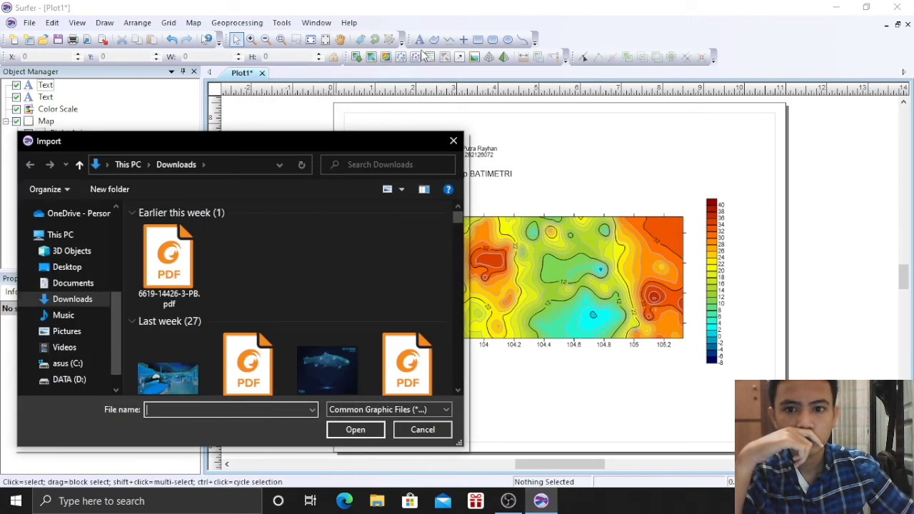
click(171, 271)
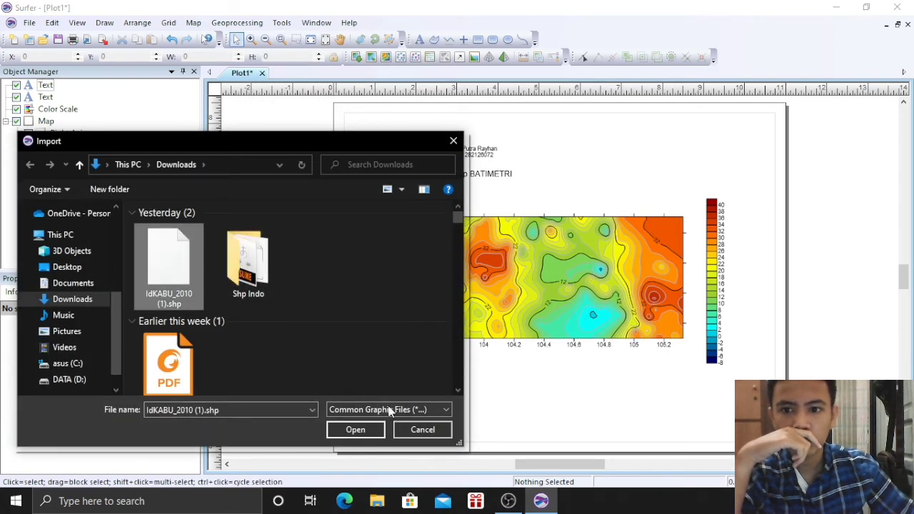
click(351, 430)
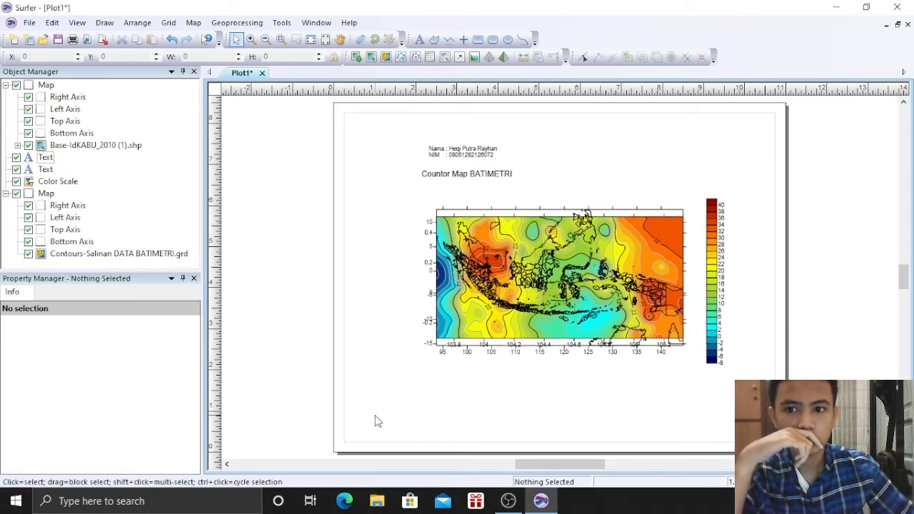
Drag the shapefile base layer into the contour map in the Object Manager
click(91, 147)
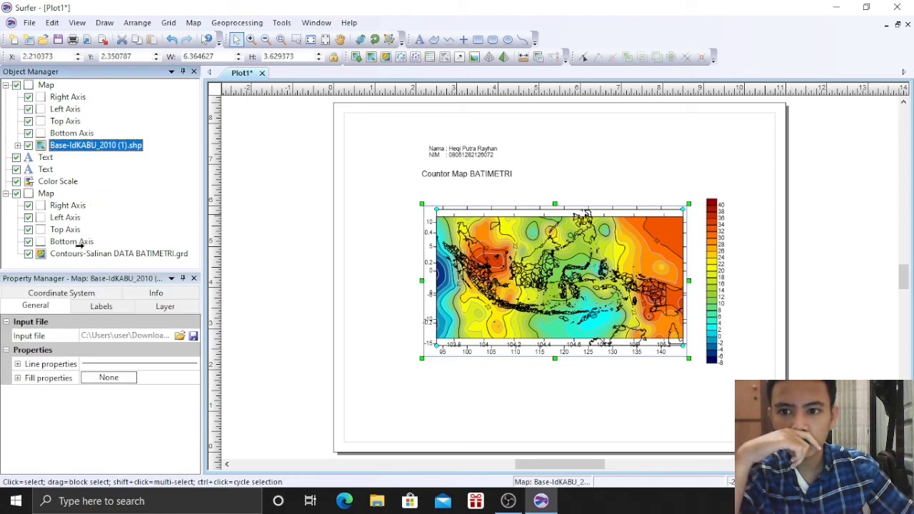
drag(70, 250, 77, 247)
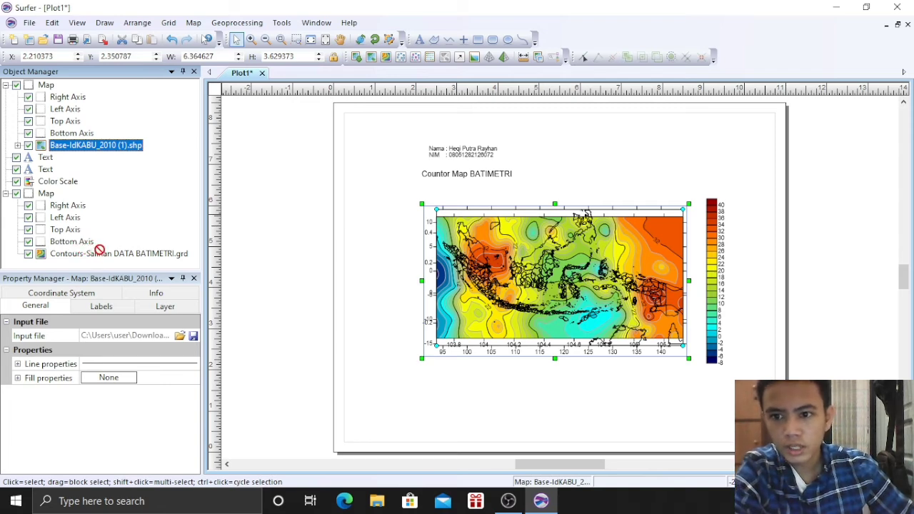
drag(99, 250, 92, 250)
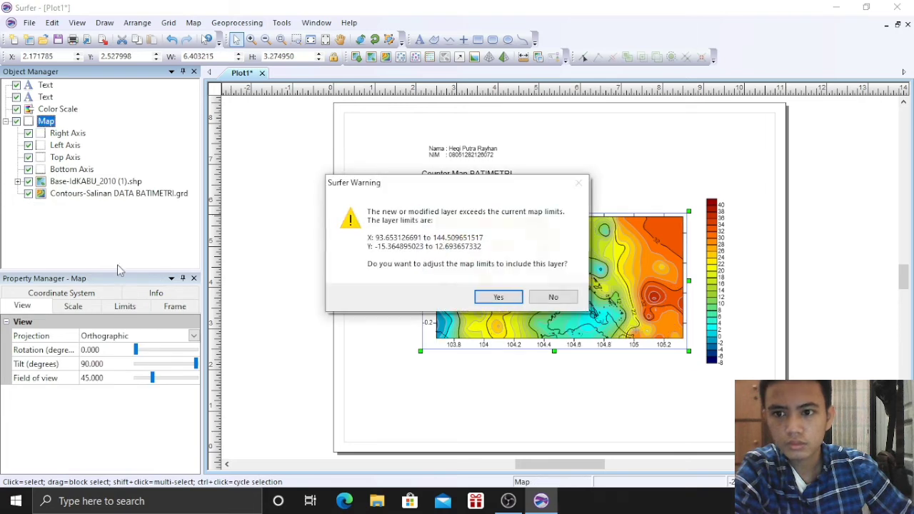
Keep the contour map's current limits and review its scale, limits, frame and coordinate settings
click(551, 295)
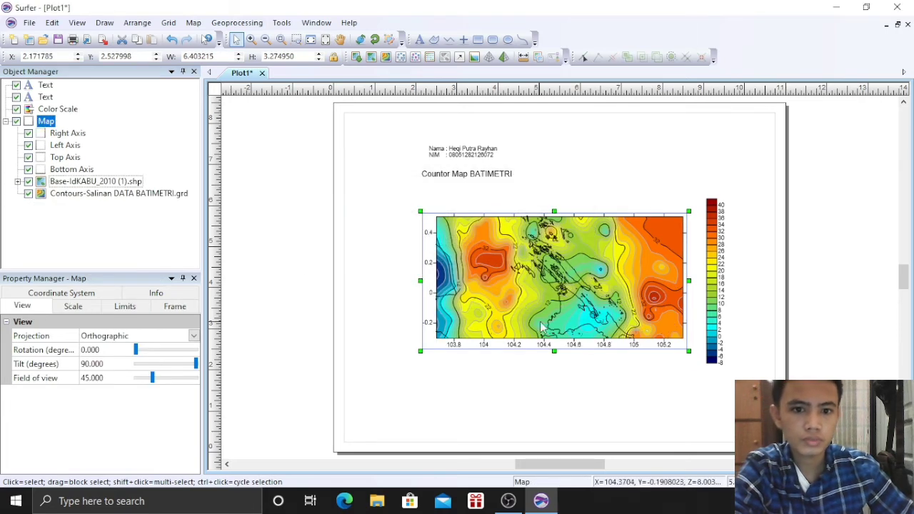
click(82, 312)
click(125, 306)
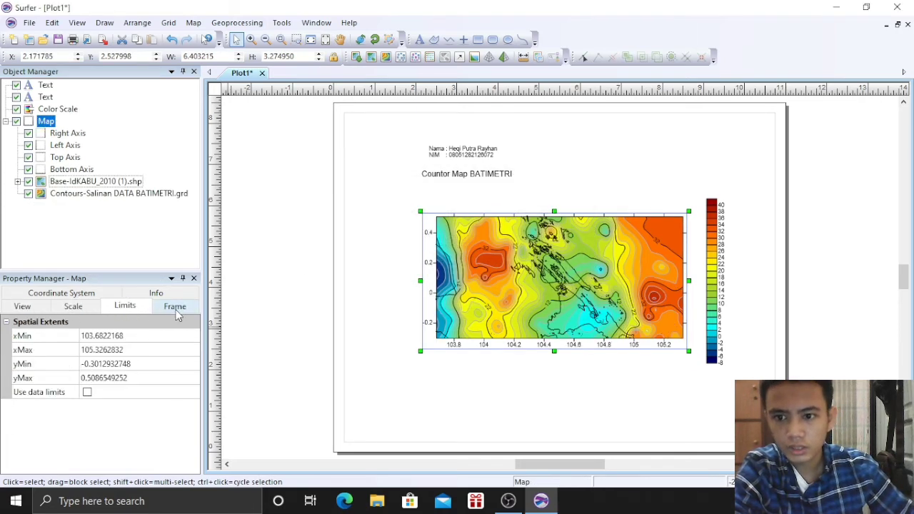
click(175, 305)
click(46, 294)
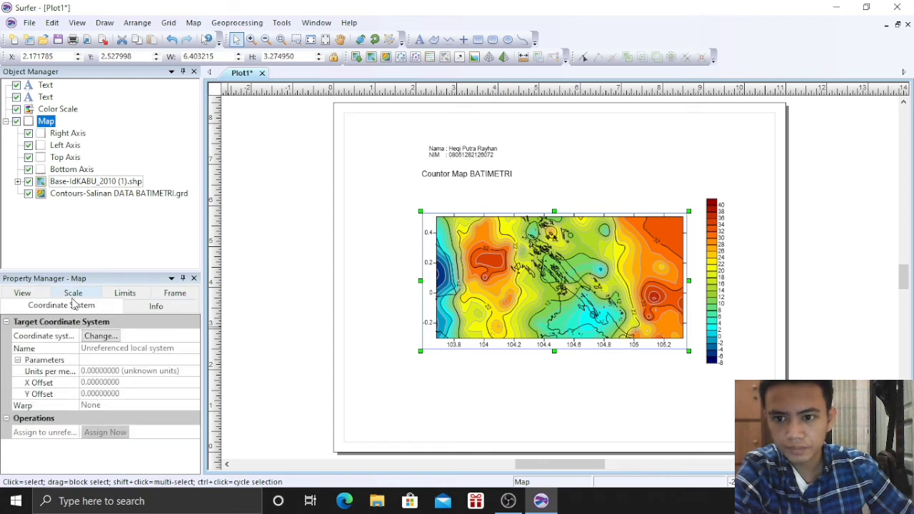
click(36, 295)
click(83, 307)
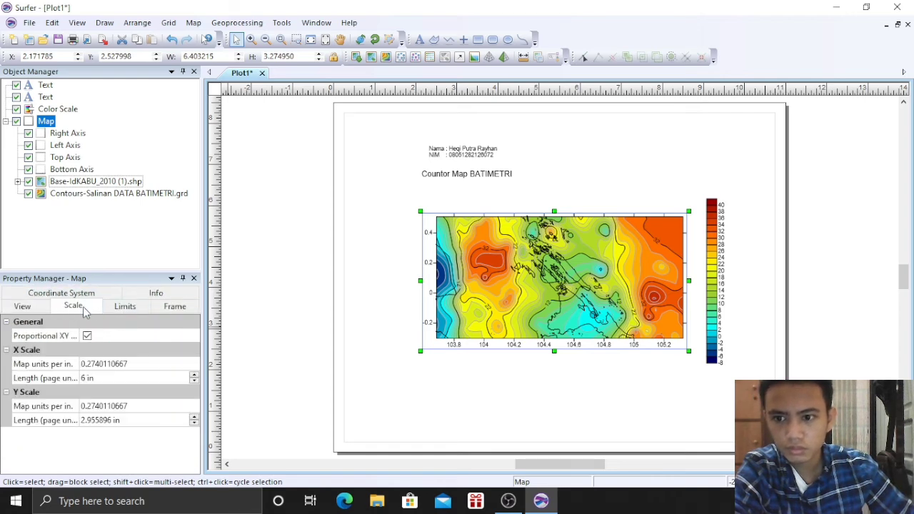
Fill the shapefile layer's land areas with a solid black pattern
click(71, 181)
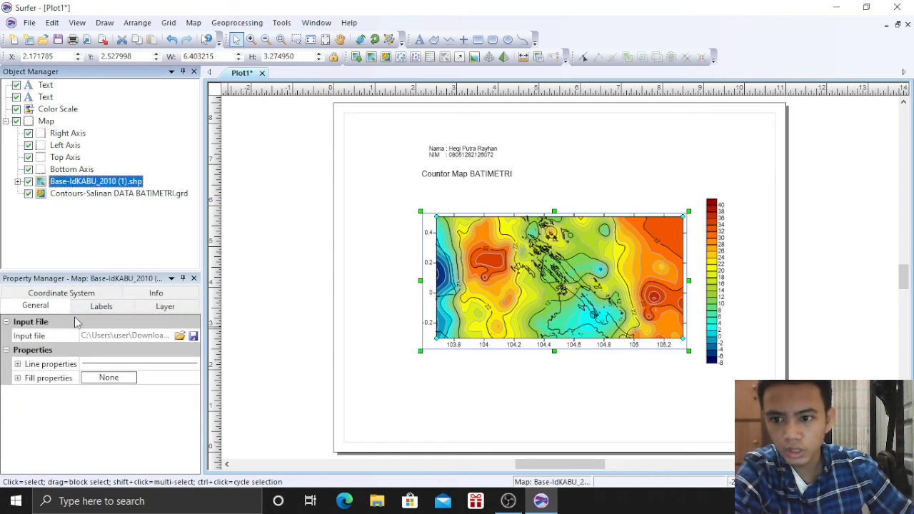
click(35, 307)
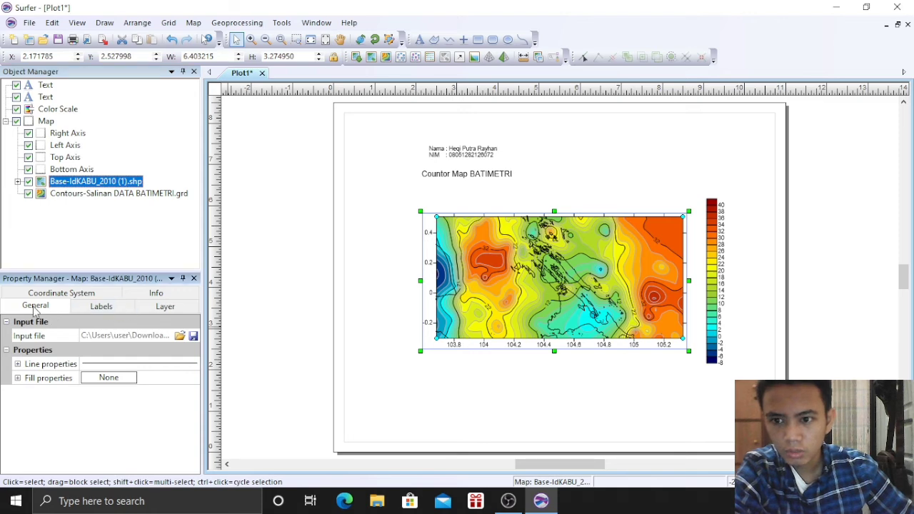
click(18, 378)
click(107, 391)
click(123, 355)
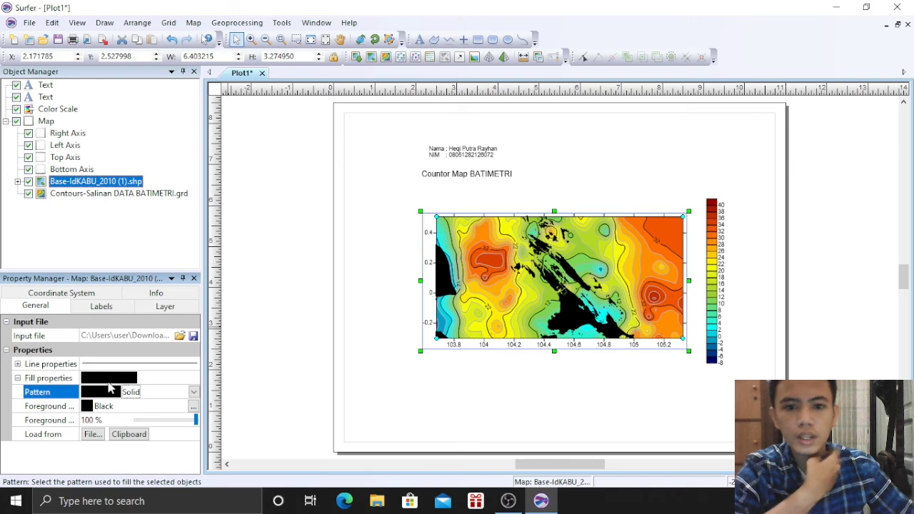
click(583, 393)
Enlarge the Countor Map BATIMETRI title text
click(472, 160)
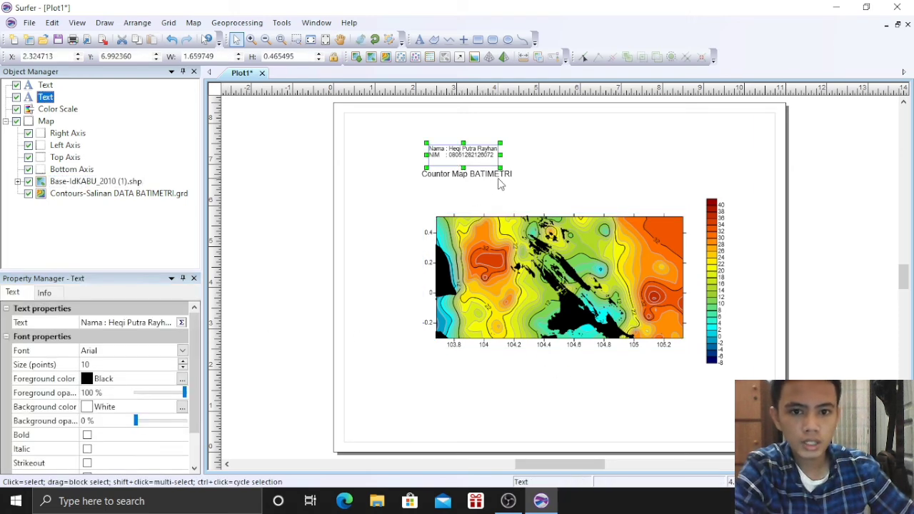
click(492, 174)
drag(512, 179, 526, 199)
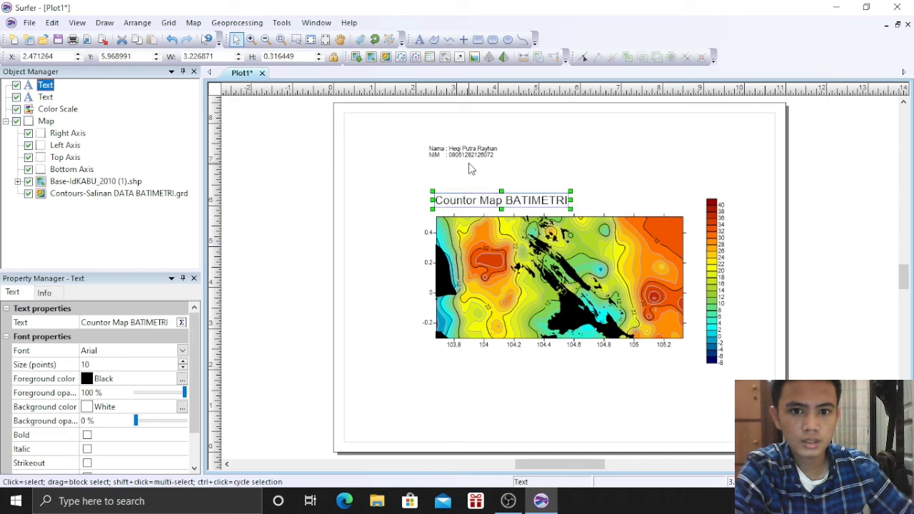
Resize the name and student-ID text and position it just above the title
click(457, 152)
drag(500, 160, 483, 182)
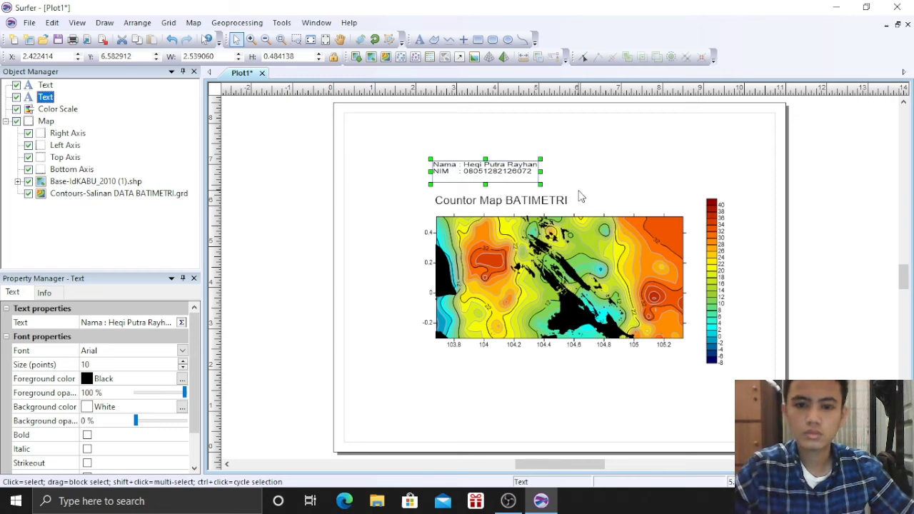
key(ctrl+z)
drag(493, 175, 501, 180)
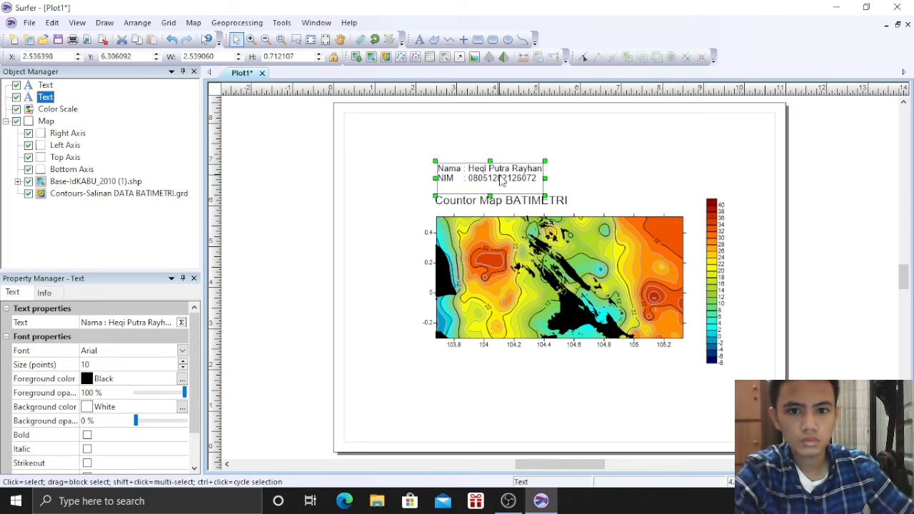
double_click(501, 180)
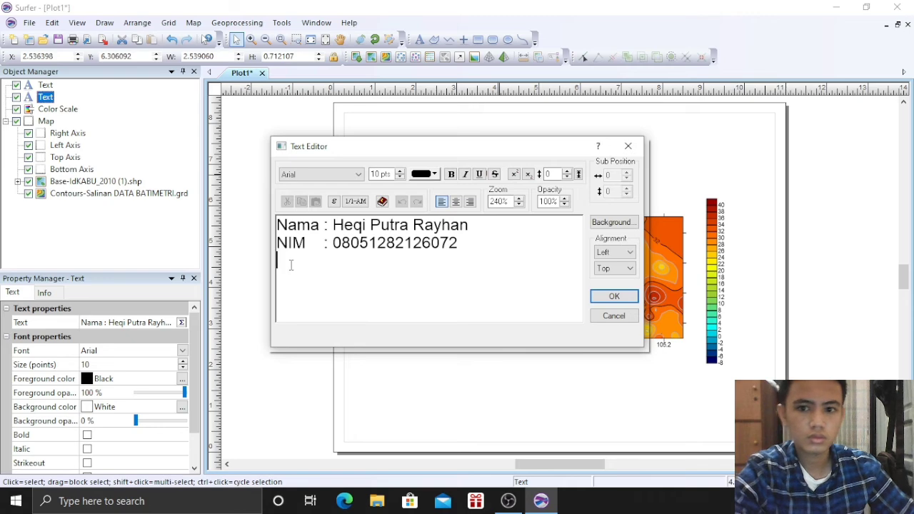
click(613, 296)
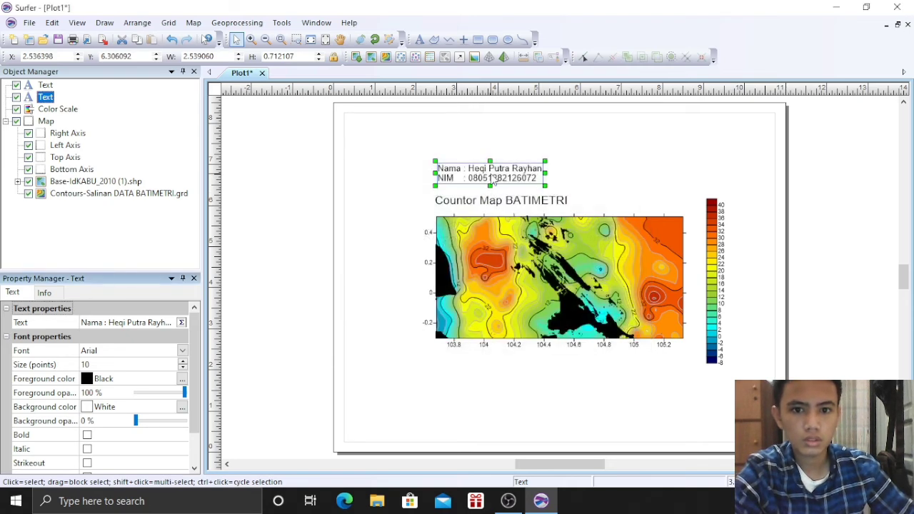
drag(489, 184, 490, 186)
click(619, 191)
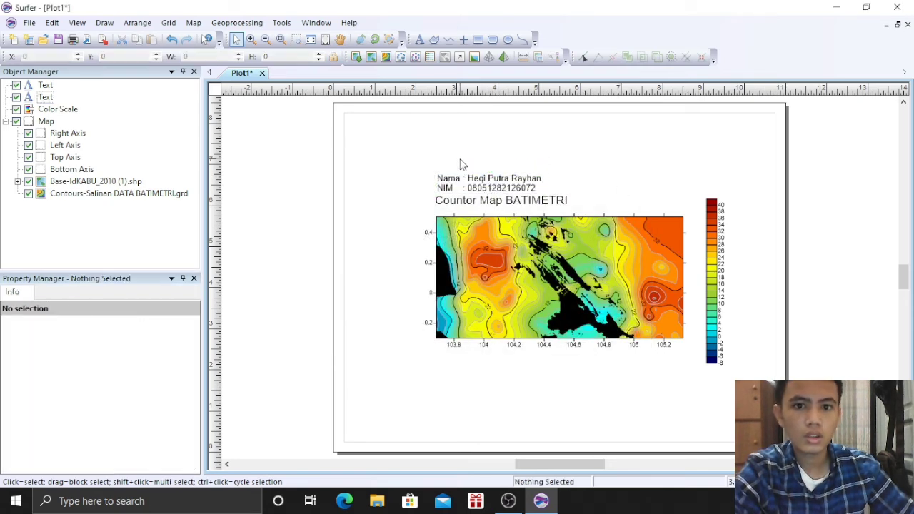
Place a new point symbol at the top right of the page, beside the name text
click(464, 39)
click(634, 181)
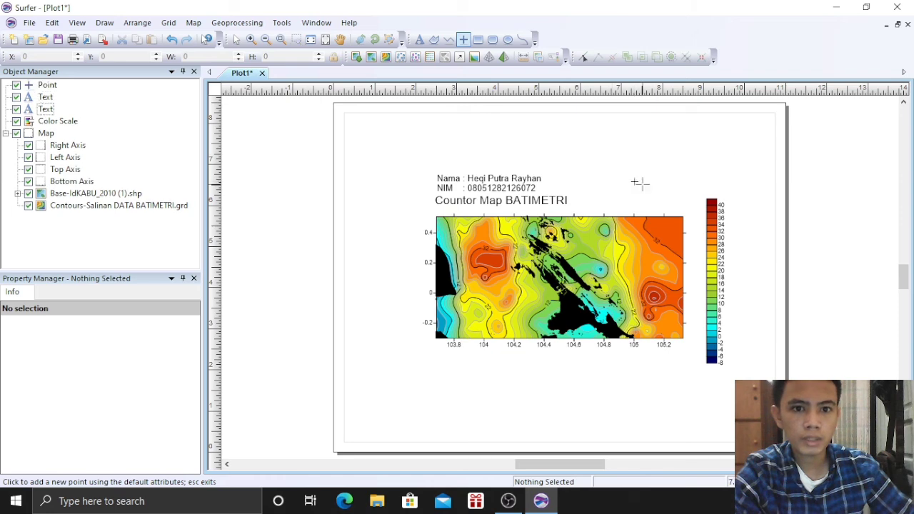
click(461, 41)
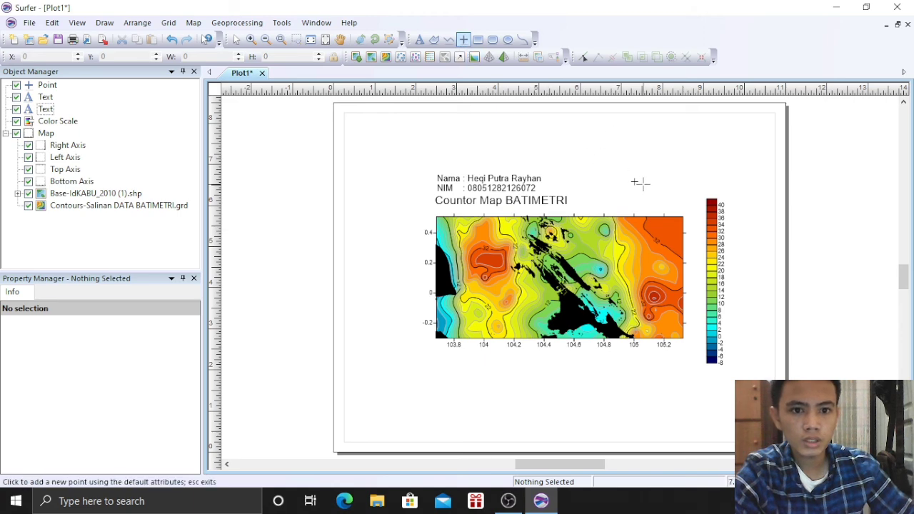
click(45, 85)
Change the point's symbol to a north arrow from the GSI North Arrows set
click(141, 339)
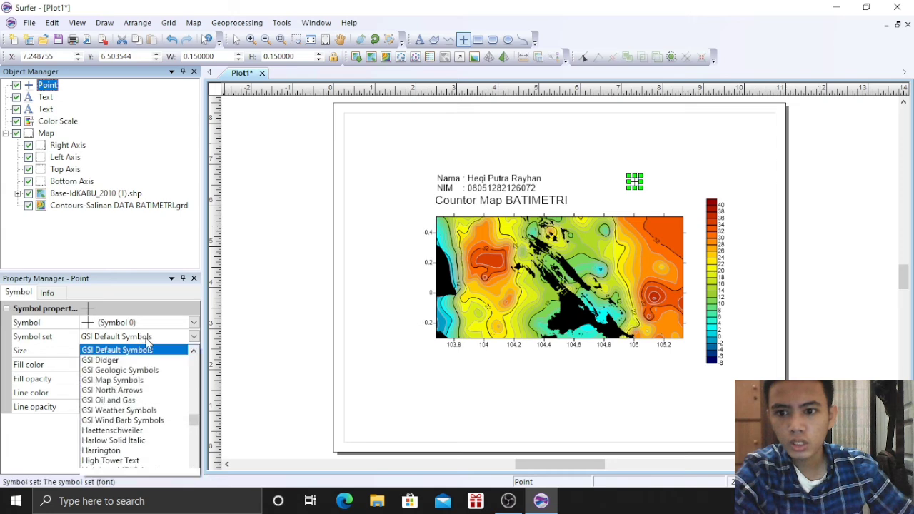
click(139, 389)
click(129, 322)
scroll(143, 399, down, 2)
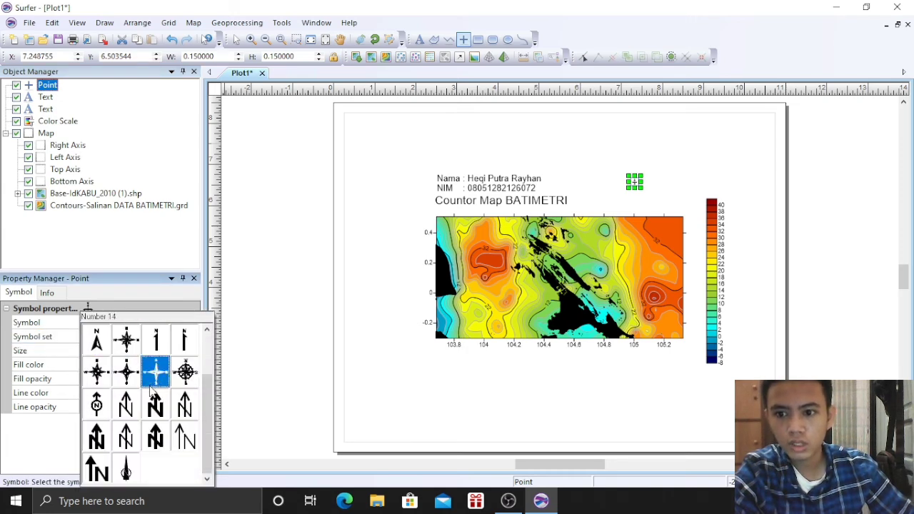
scroll(153, 421, down, 2)
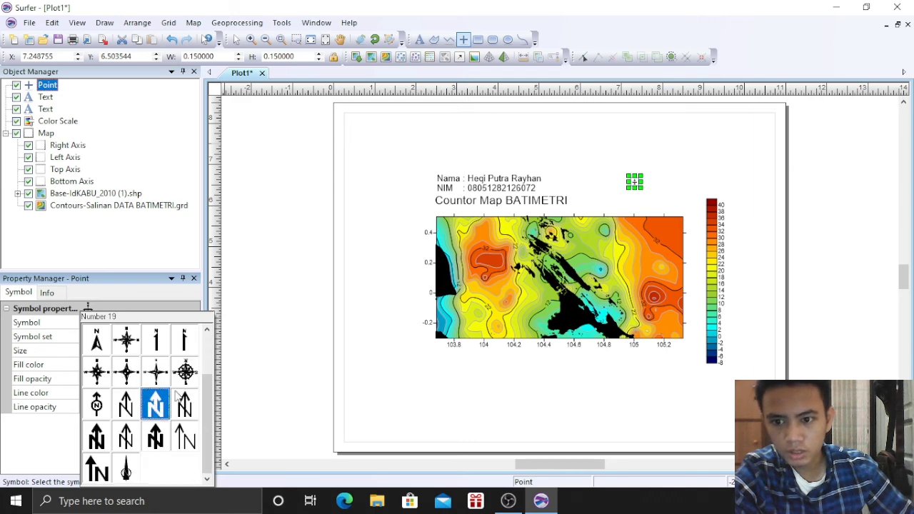
click(185, 367)
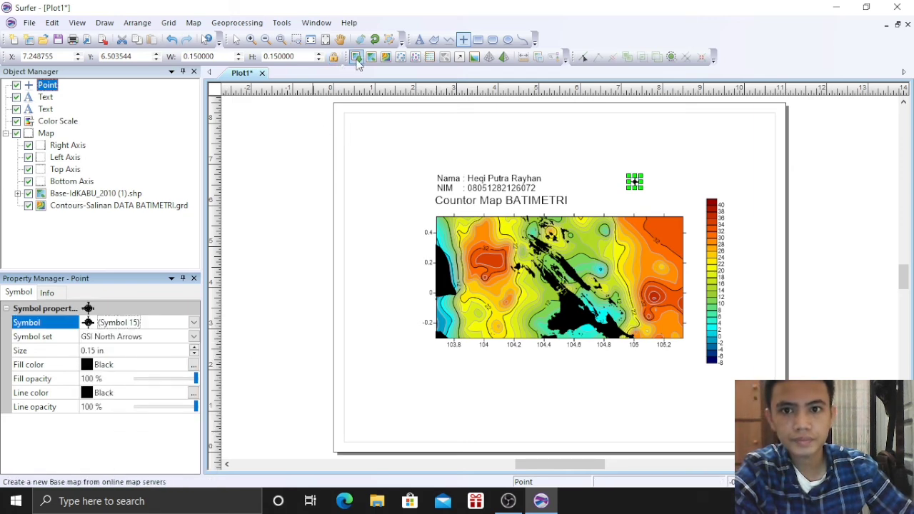
Enlarge the north arrow above the map's top-right corner
click(236, 40)
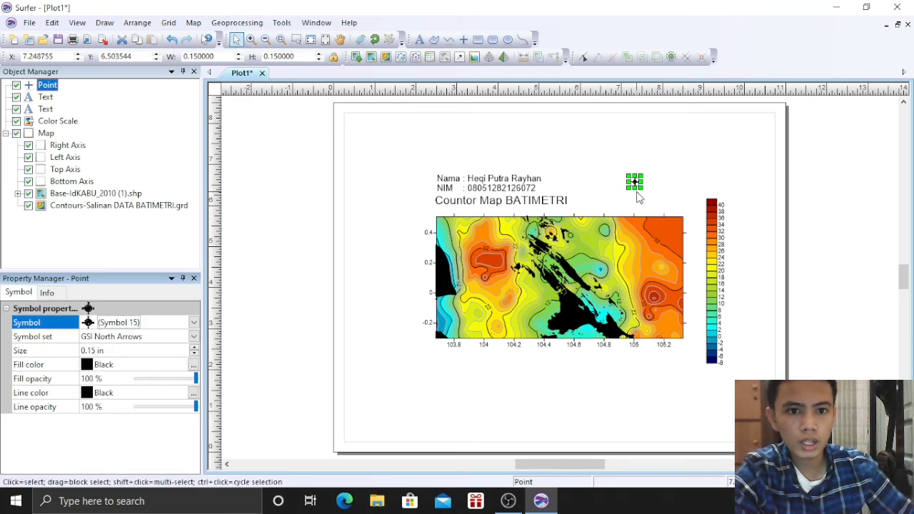
mouse_move(645, 189)
mouse_down()
mouse_move(685, 207)
mouse_move(671, 211)
mouse_move(645, 190)
mouse_up()
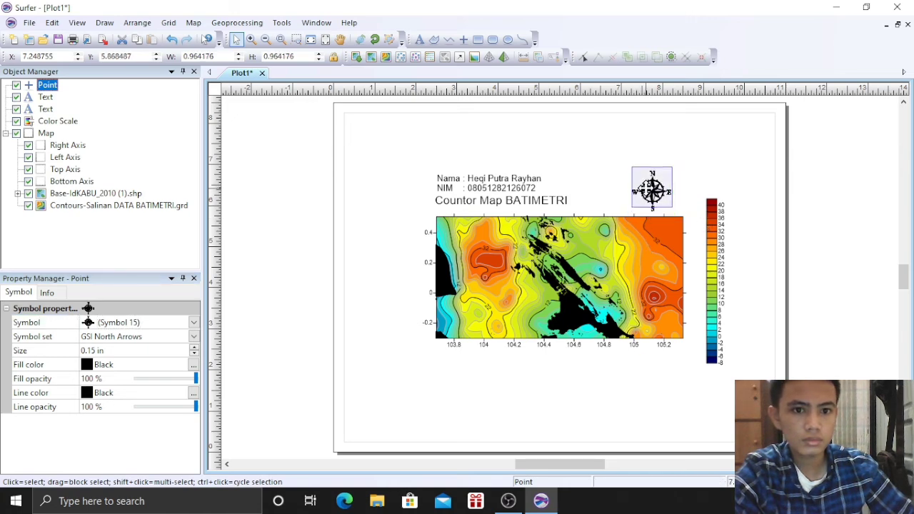
click(639, 411)
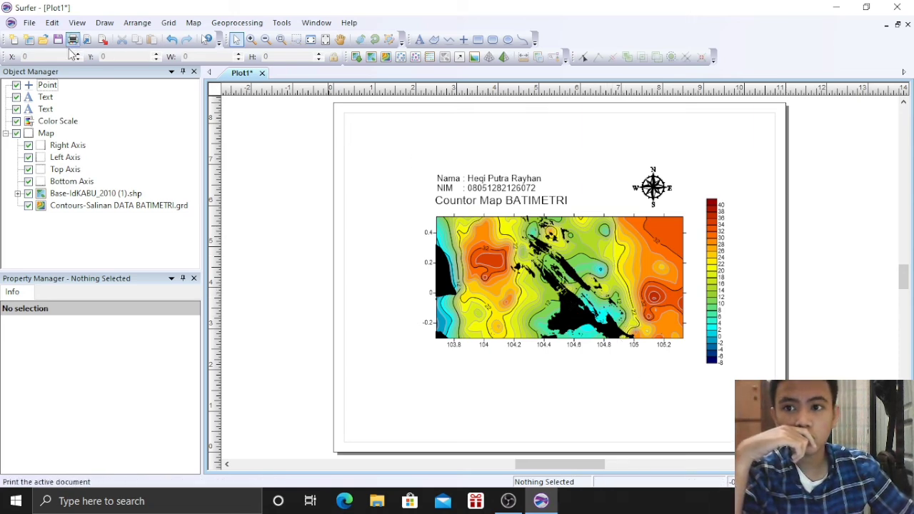
Create a new blank plot document
click(29, 22)
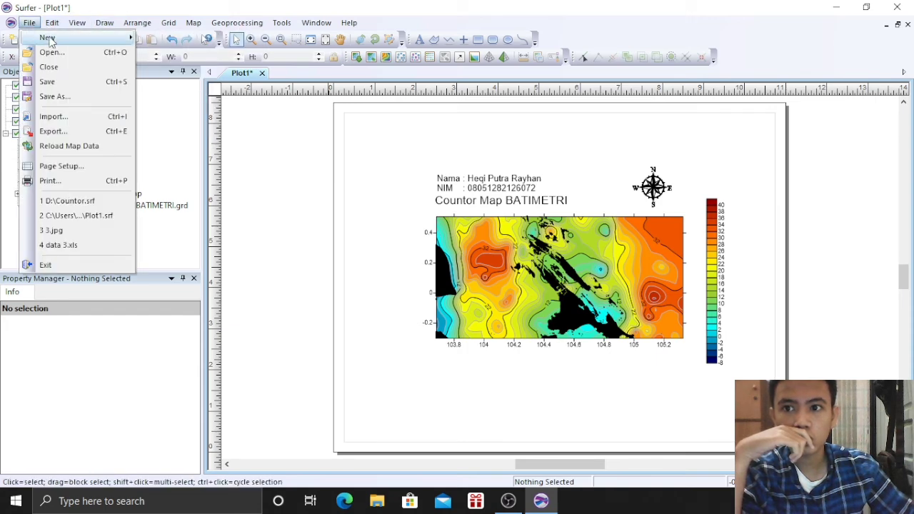
mouse_move(85, 39)
click(158, 40)
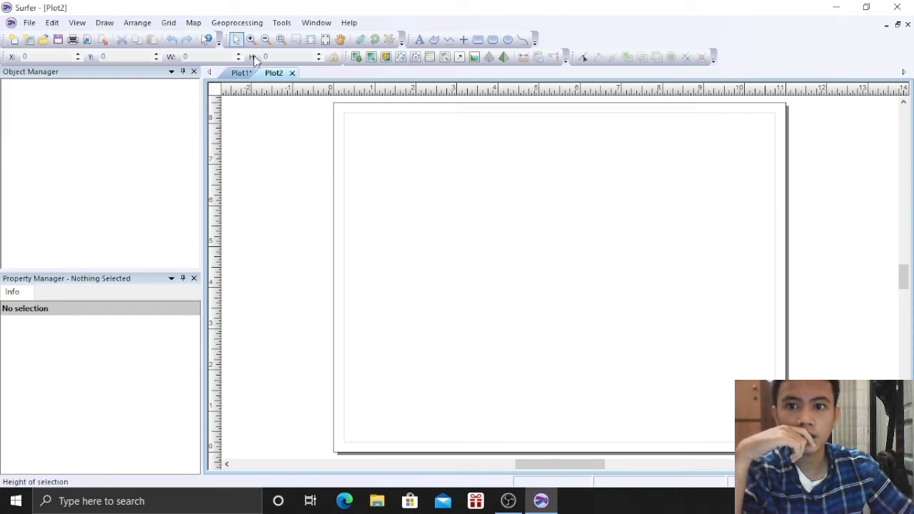
Create a 3D wireframe map from the Salinan DATA BATIMETRI.grd grid
click(191, 23)
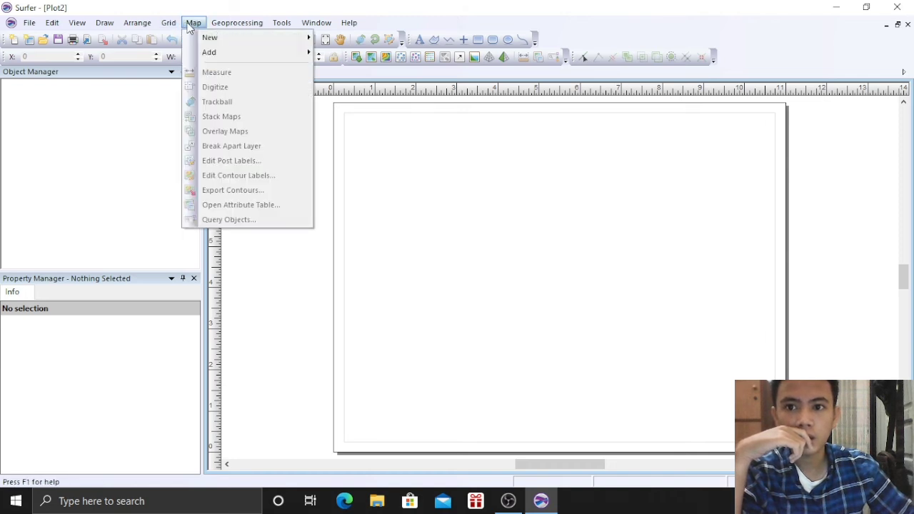
mouse_move(214, 37)
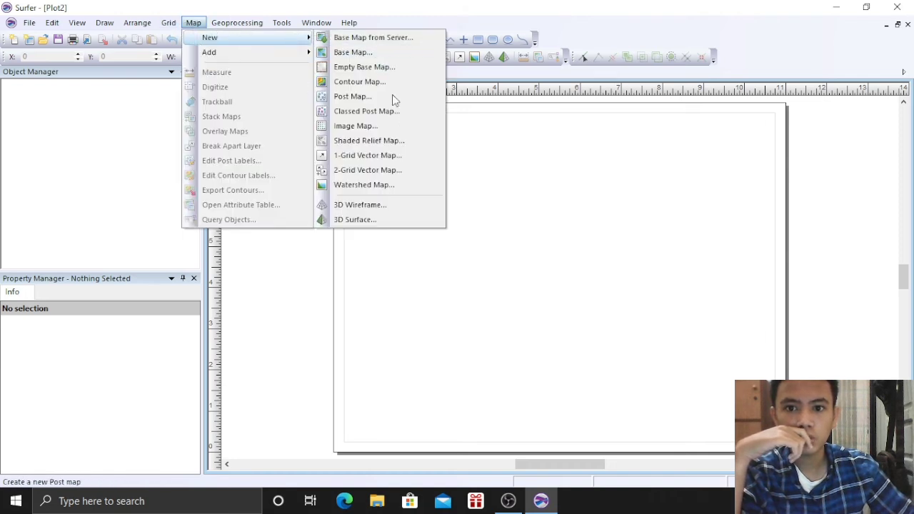
click(378, 210)
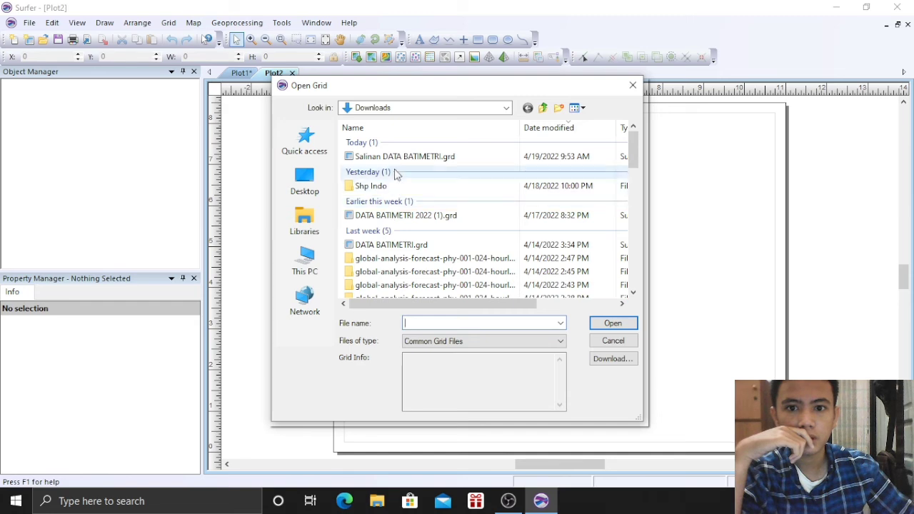
click(390, 159)
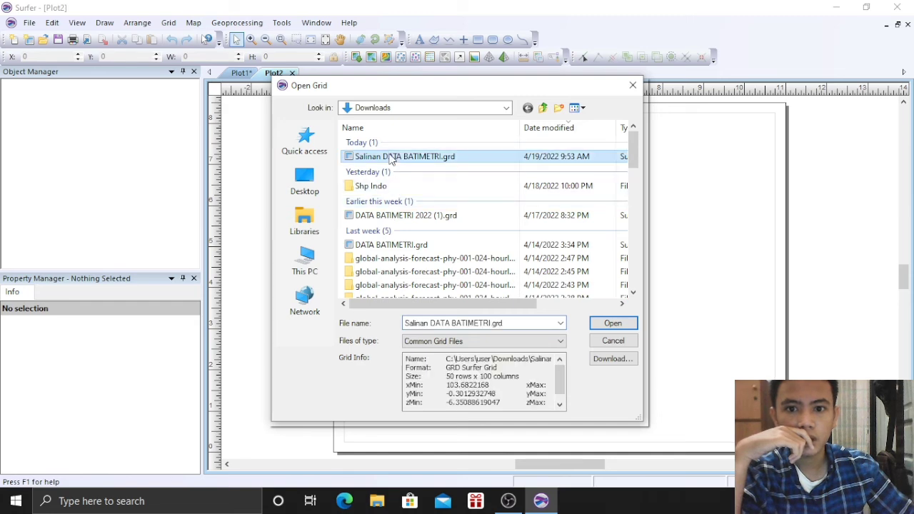
click(618, 325)
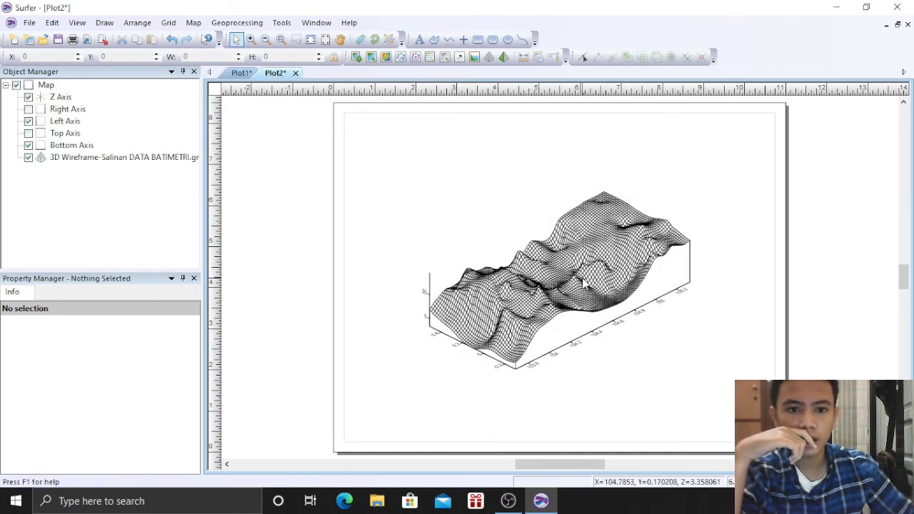
Rotate the 3D wireframe surface to a new viewing orientation with the trackball
click(584, 275)
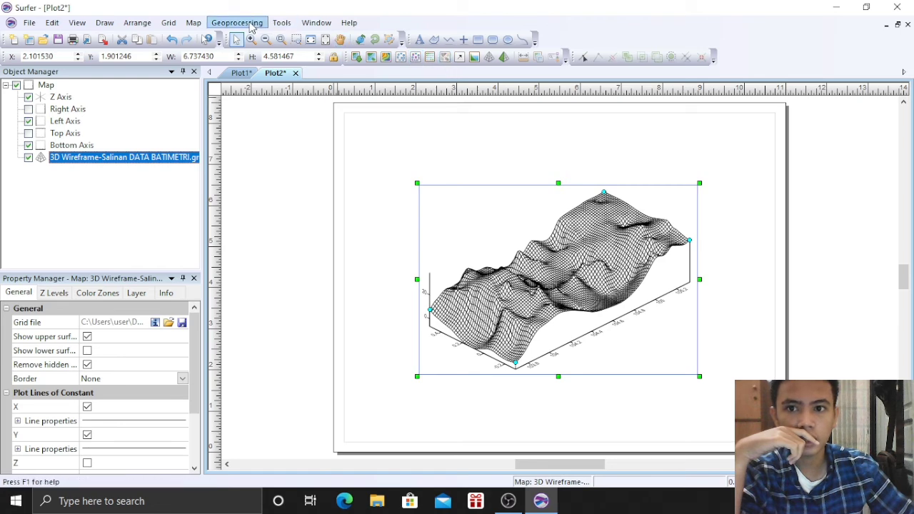
click(194, 22)
click(231, 106)
drag(580, 251, 564, 350)
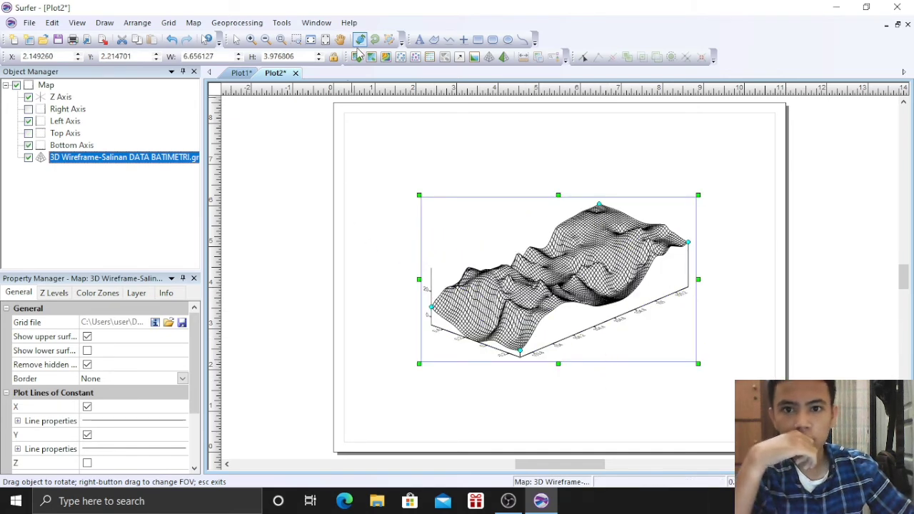
key(Escape)
click(380, 291)
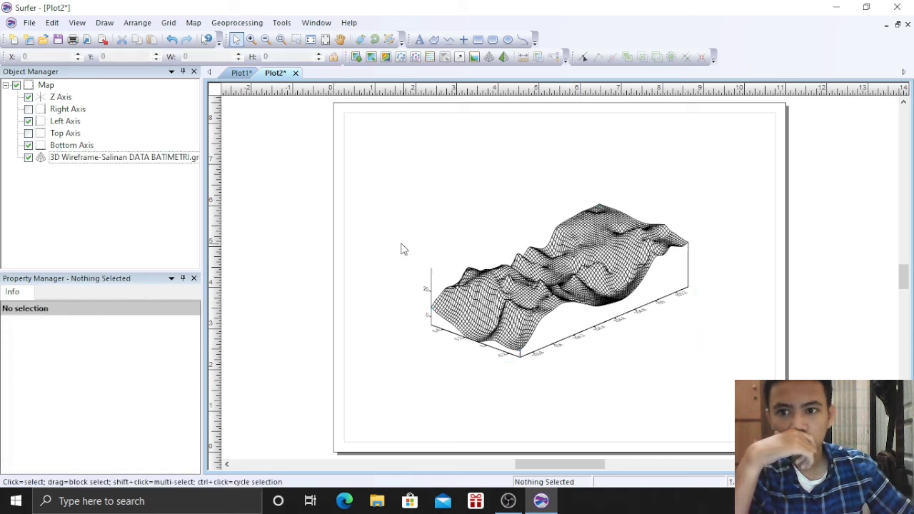
Select the wireframe layer and review its surface display options
click(149, 159)
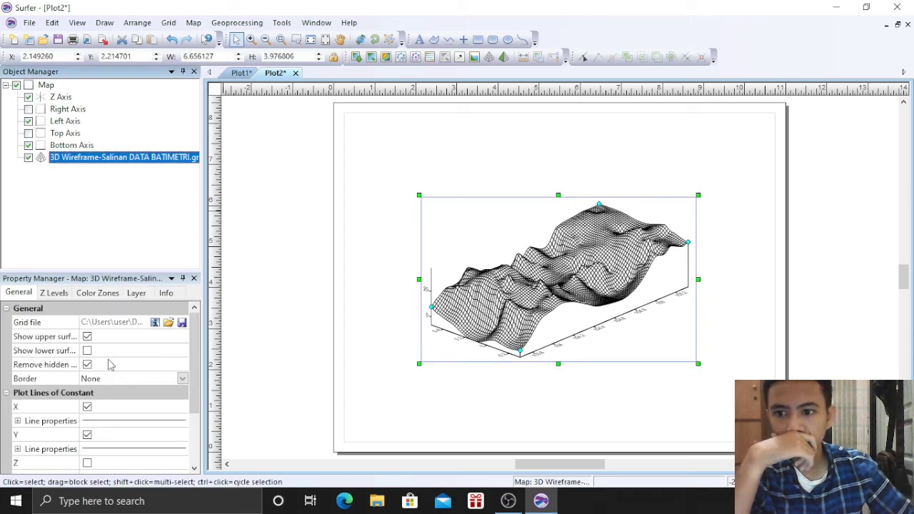
click(87, 351)
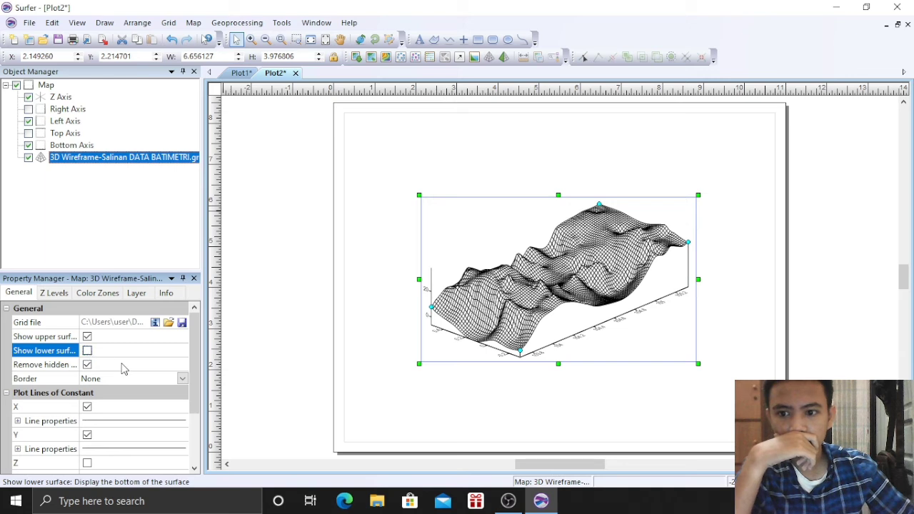
scroll(121, 368, down, 1)
Show vertical lines on the wireframe's base, leaving lines of constant Z off
scroll(125, 368, down, 1)
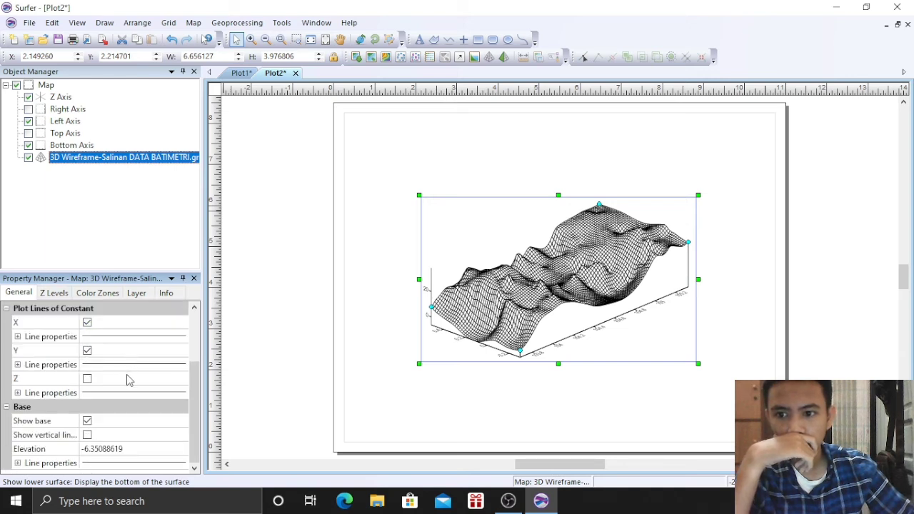
click(88, 378)
click(88, 379)
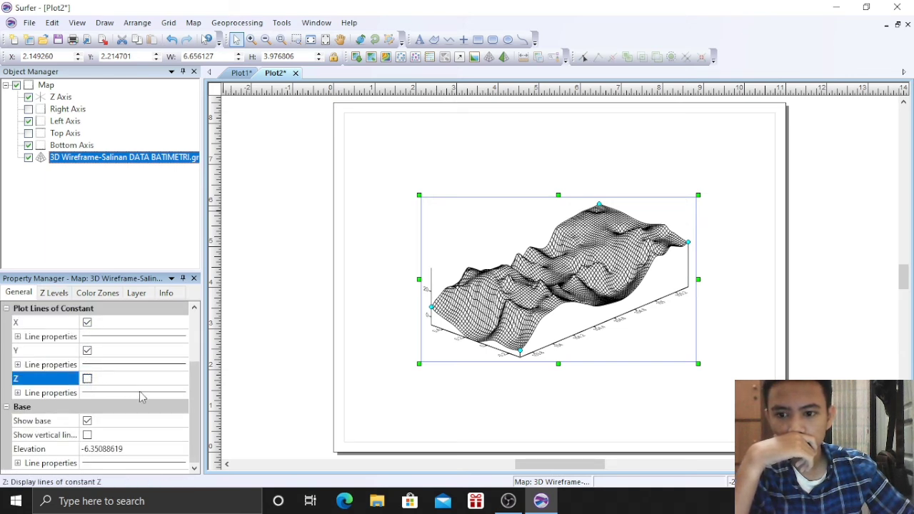
click(87, 435)
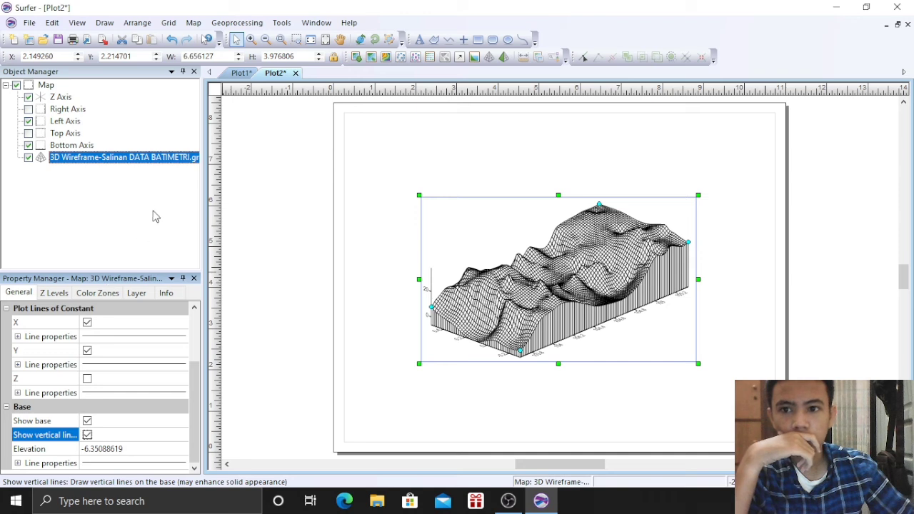
Return to the Plot1 contour map and select the name and ID text
click(376, 199)
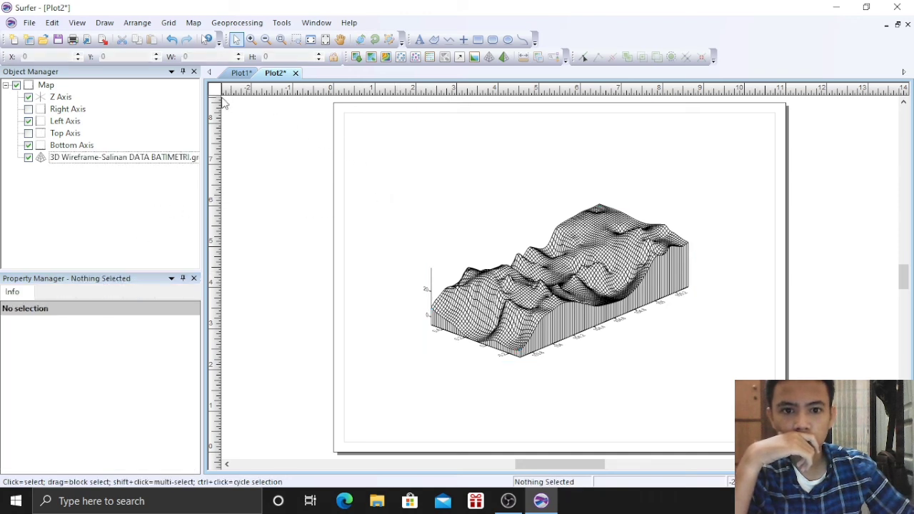
click(242, 72)
click(476, 180)
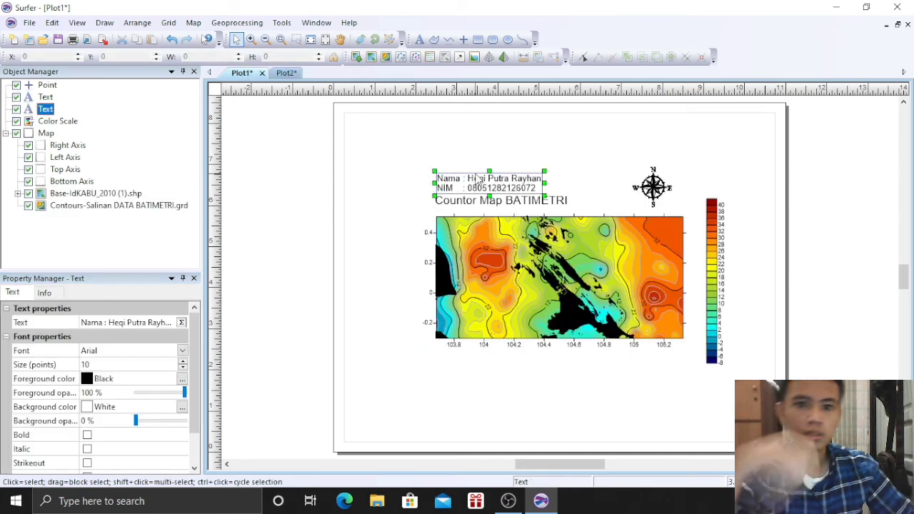
Paste the name and ID text onto Plot2 above the wireframe's top-left
click(286, 73)
key(ctrl+v)
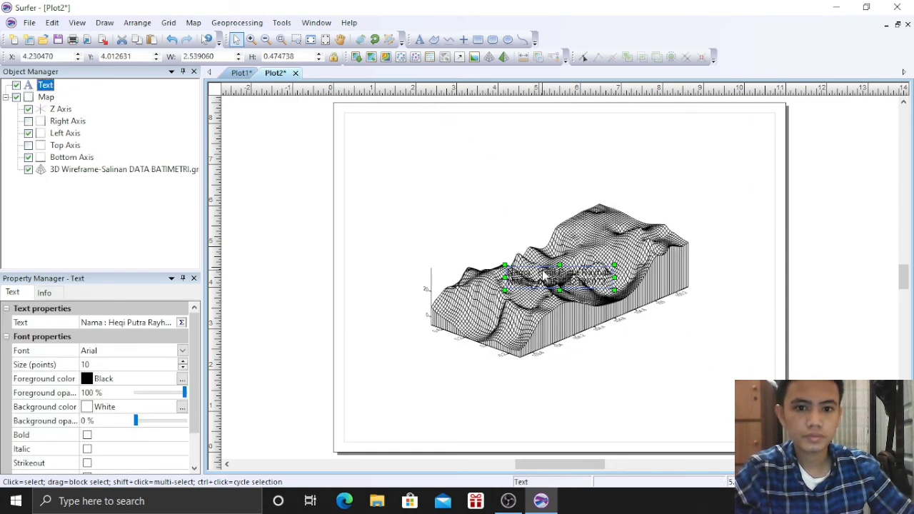
drag(525, 250, 456, 158)
click(359, 144)
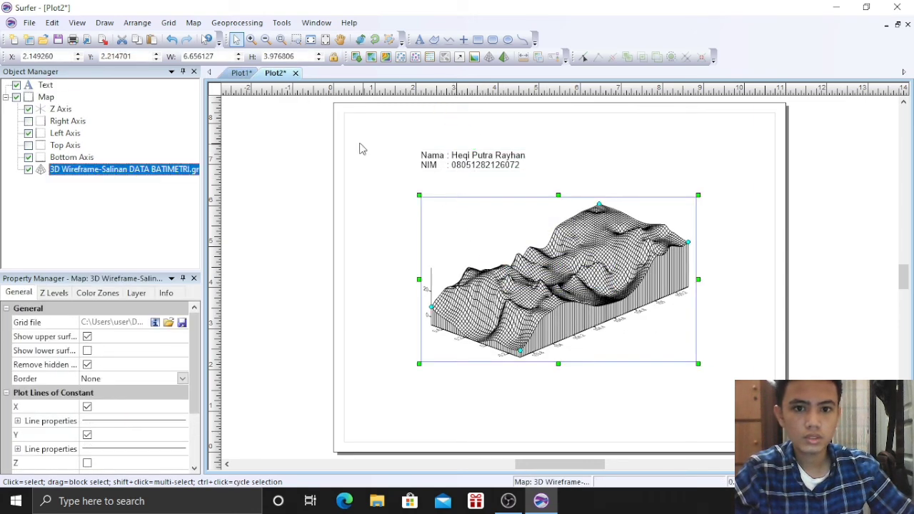
Bring the Countor Map BATIMETRI title from Plot1 and place it below the ID line
click(240, 73)
click(460, 204)
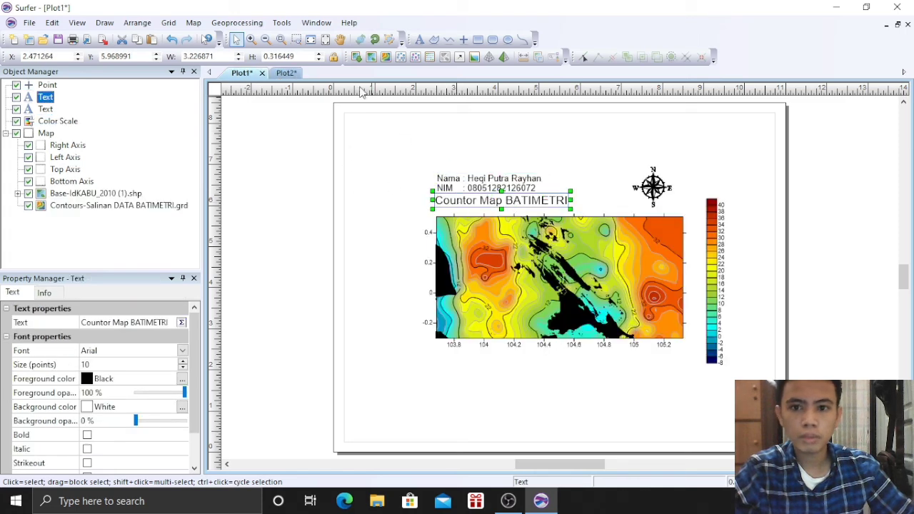
click(285, 72)
click(441, 182)
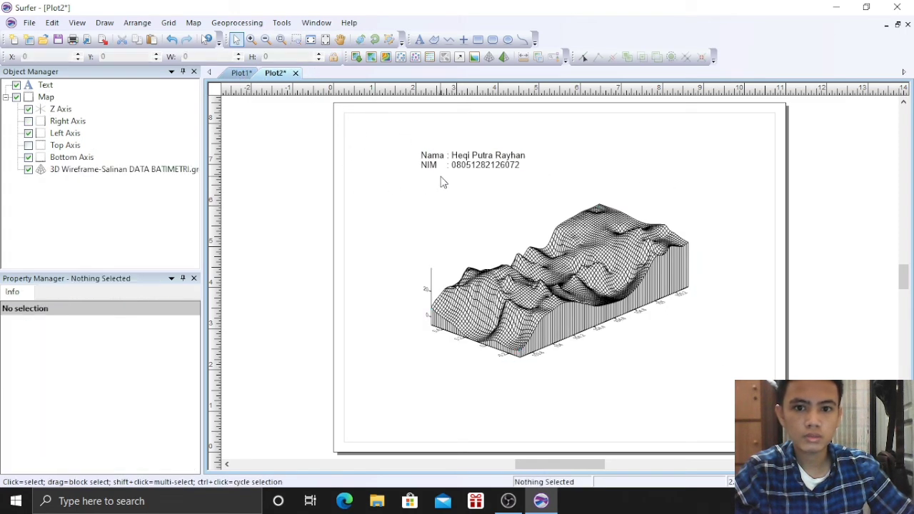
key(ctrl+v)
drag(554, 280, 475, 187)
Change the pasted title to read '3D WIREFRAME DATA BATIMETRI'
double_click(475, 187)
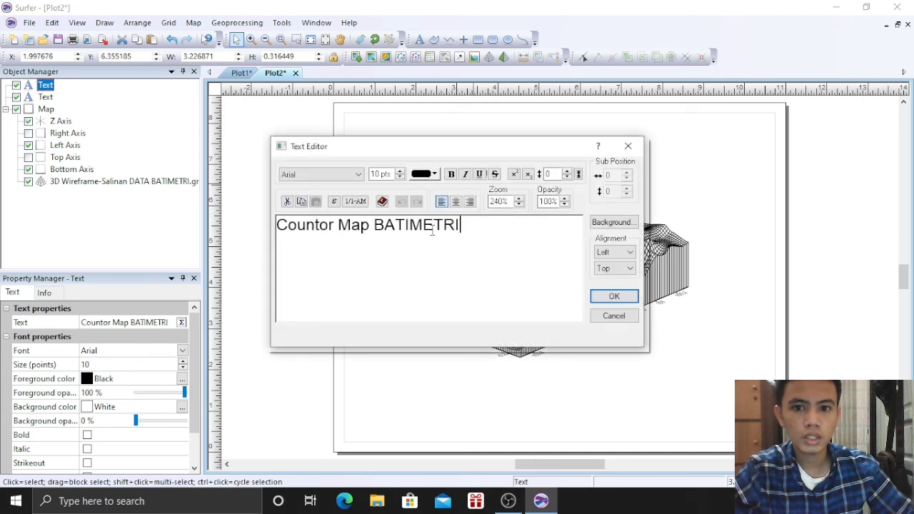
drag(305, 230, 462, 230)
click(353, 230)
drag(348, 227, 245, 234)
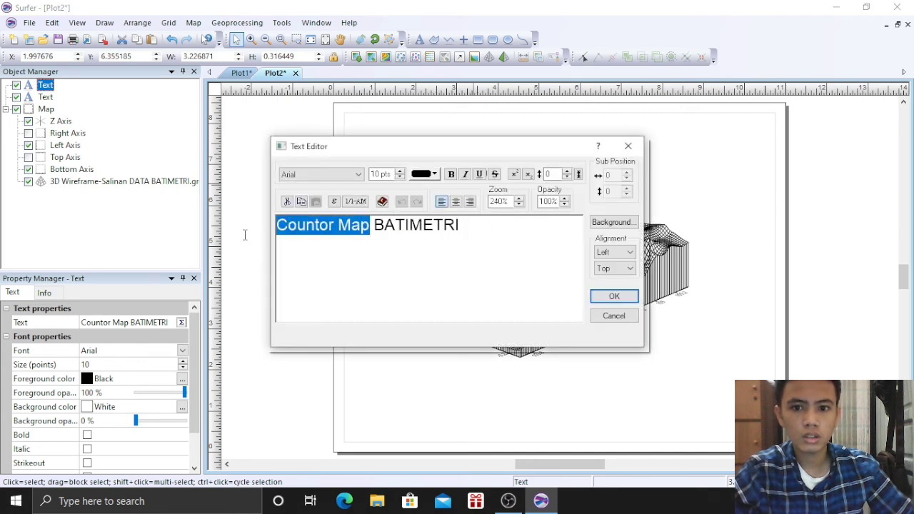
text(#)
key(BackSpace)
text(3D)
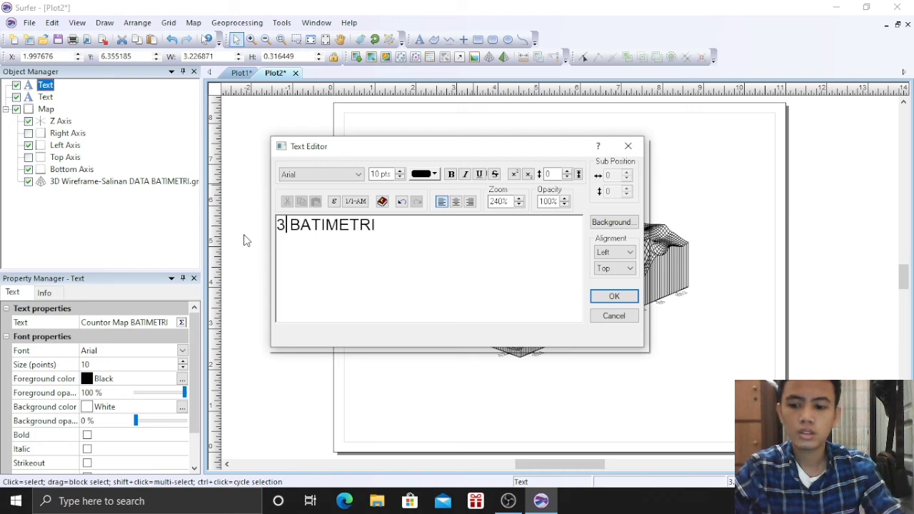
text( w)
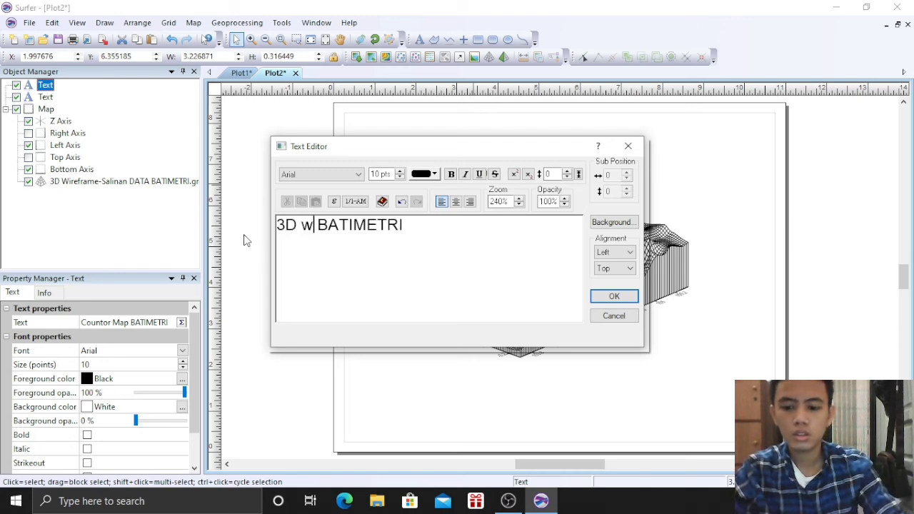
key(BackSpace)
text(WIREFRA)
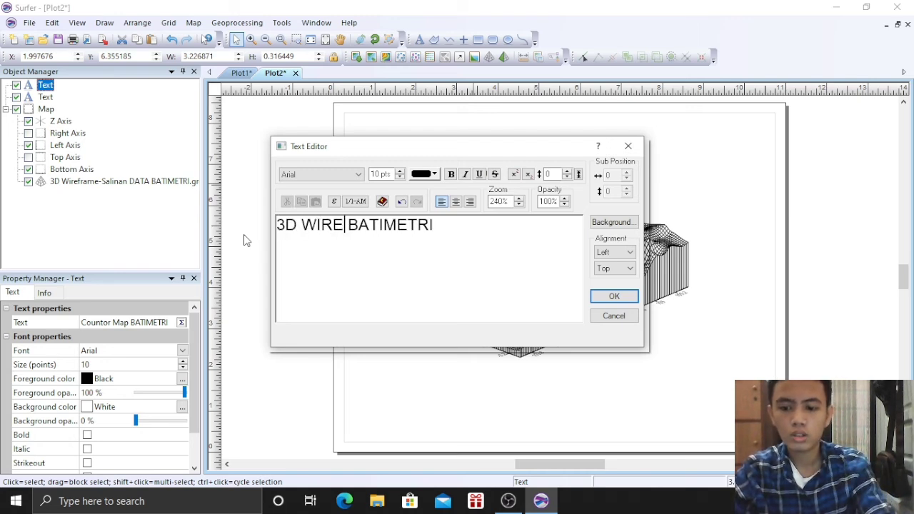
text(ME)
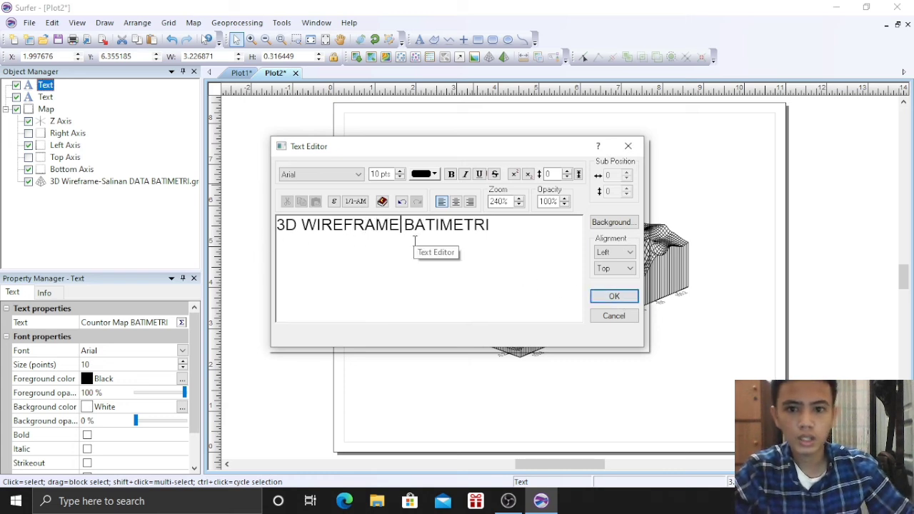
text( DATA)
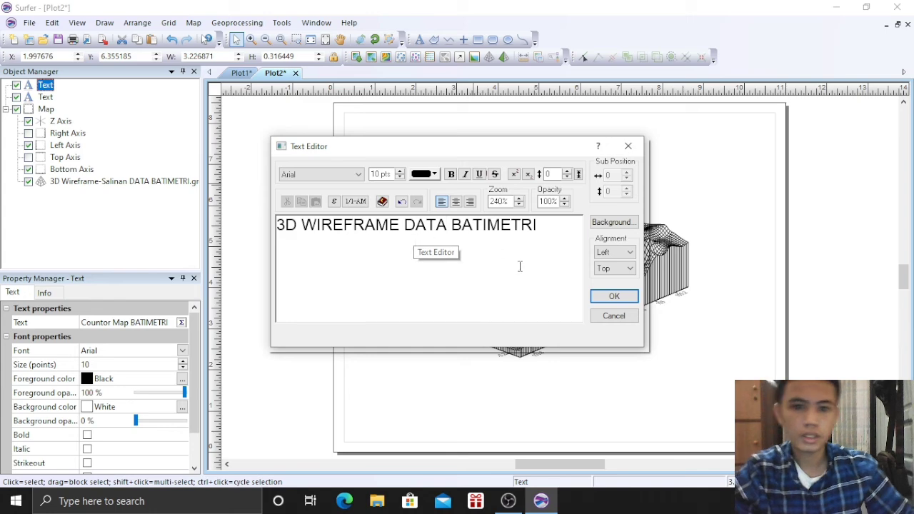
click(614, 296)
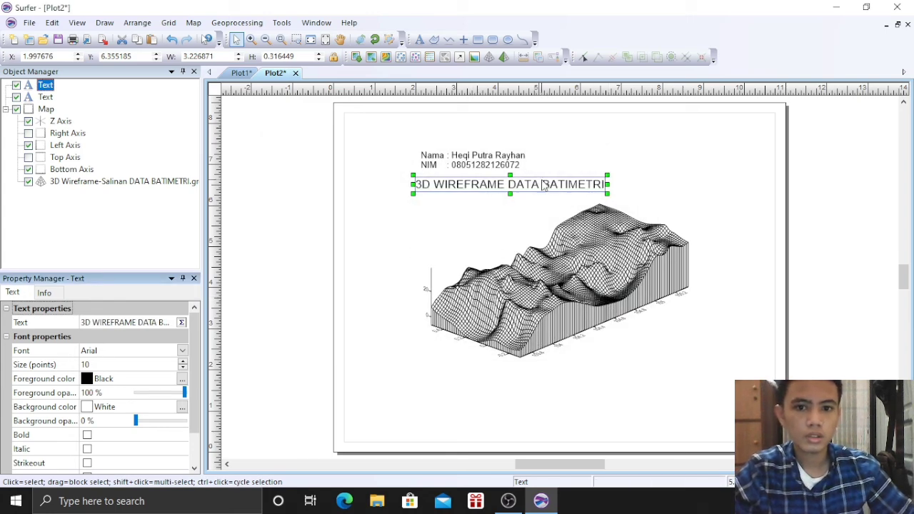
click(728, 205)
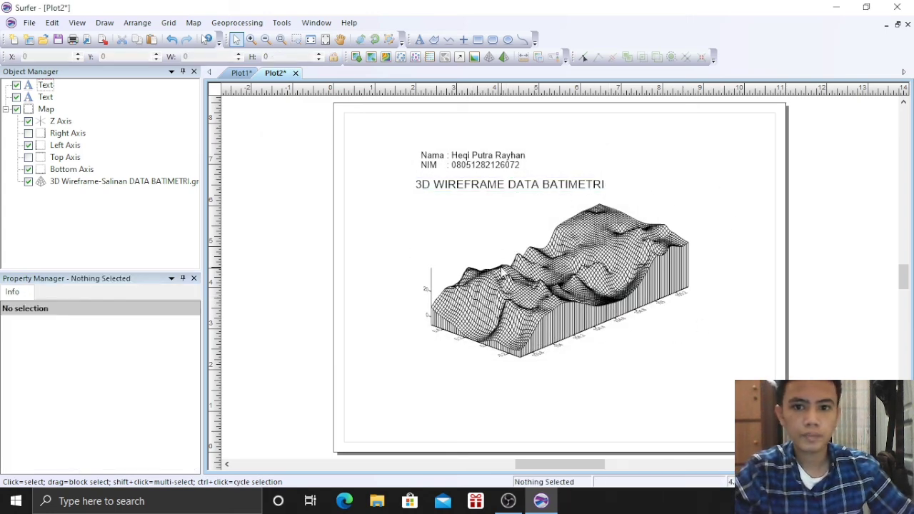
Place a point symbol at the page's top right as GSI North Arrows Symbol 1
click(463, 40)
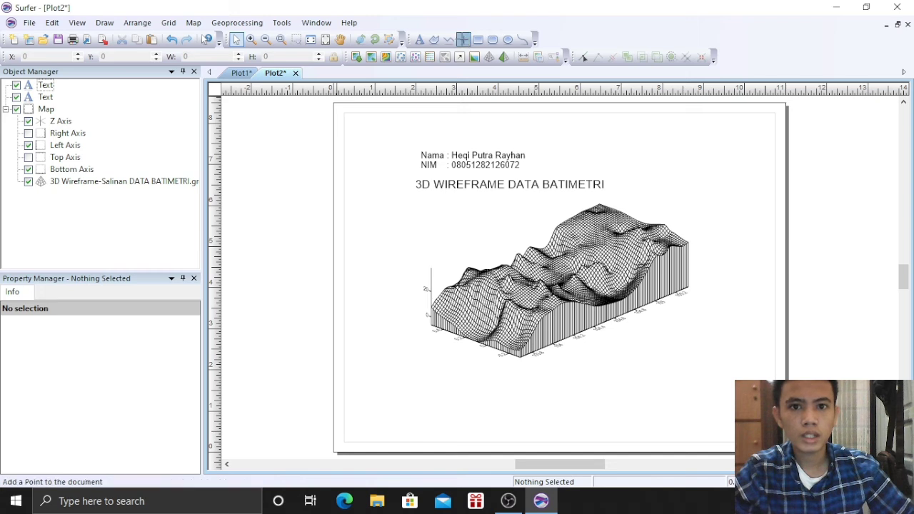
click(641, 150)
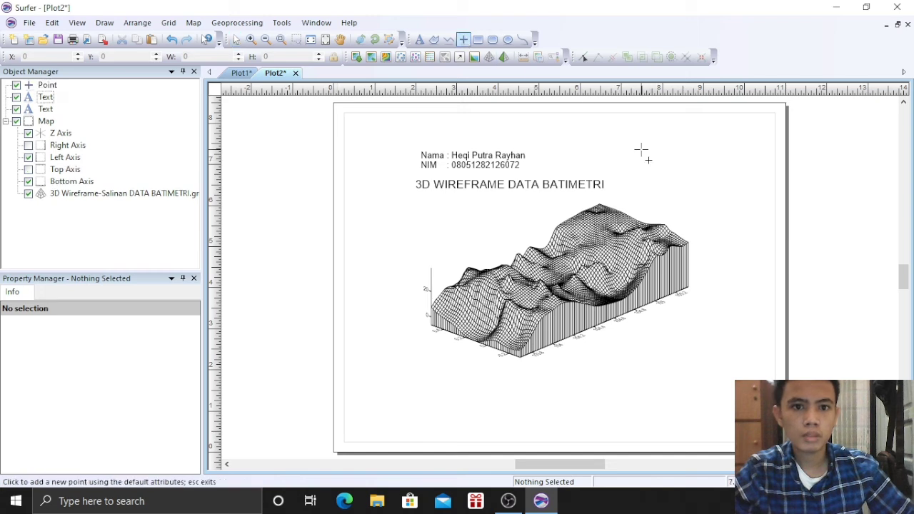
click(44, 85)
click(129, 340)
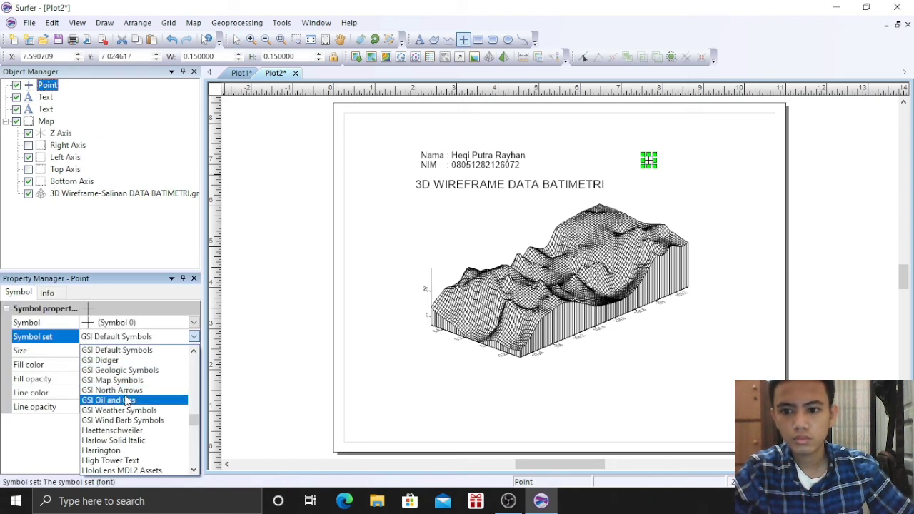
click(111, 393)
click(134, 324)
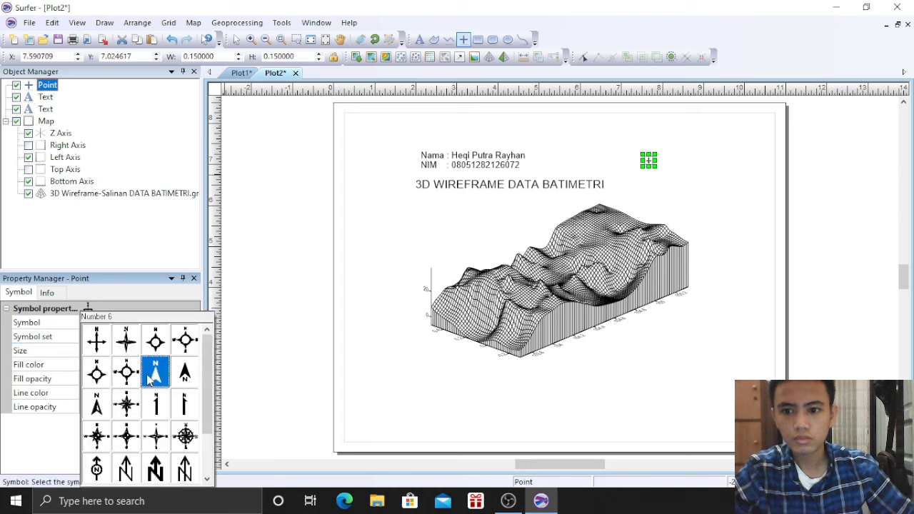
click(126, 338)
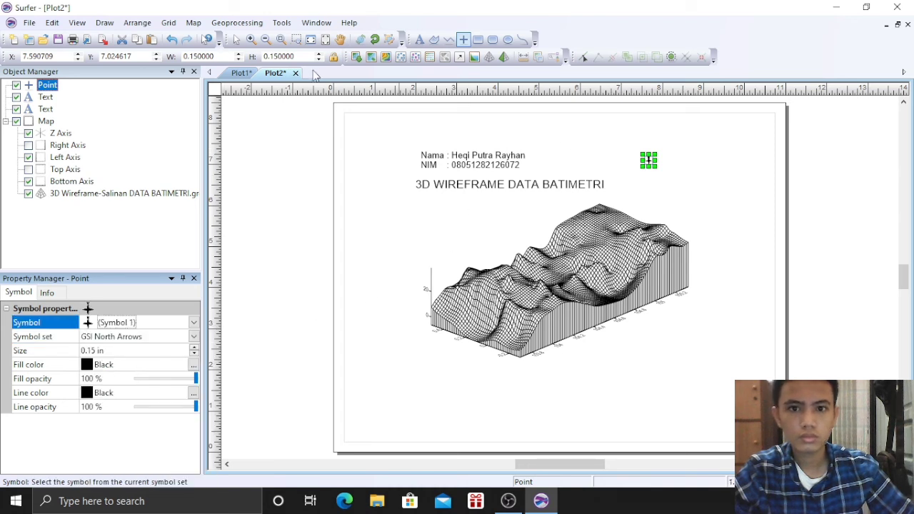
Enlarge the north arrow slightly and nudge it up-left beside the title
click(237, 39)
mouse_move(654, 166)
mouse_down()
mouse_move(690, 185)
mouse_move(692, 203)
mouse_move(663, 162)
mouse_up()
click(730, 386)
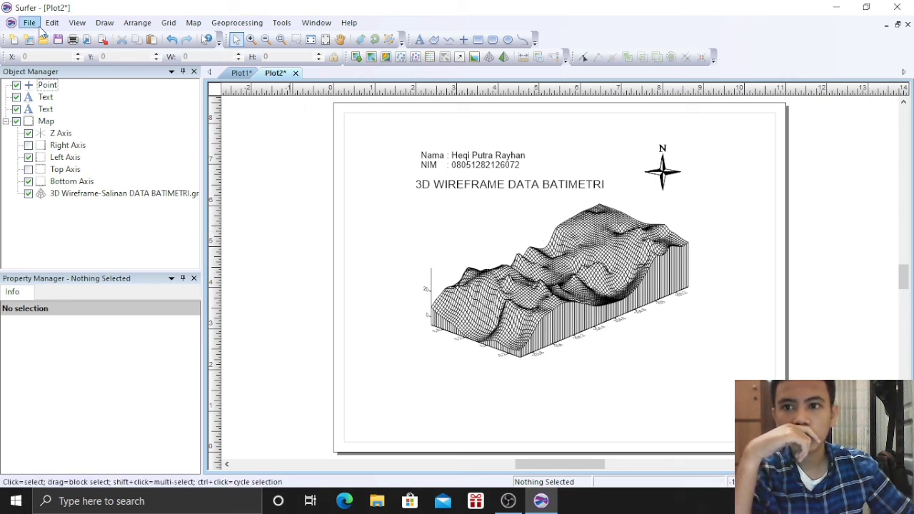
Create a new blank plot document, Plot3
click(35, 24)
mouse_move(85, 37)
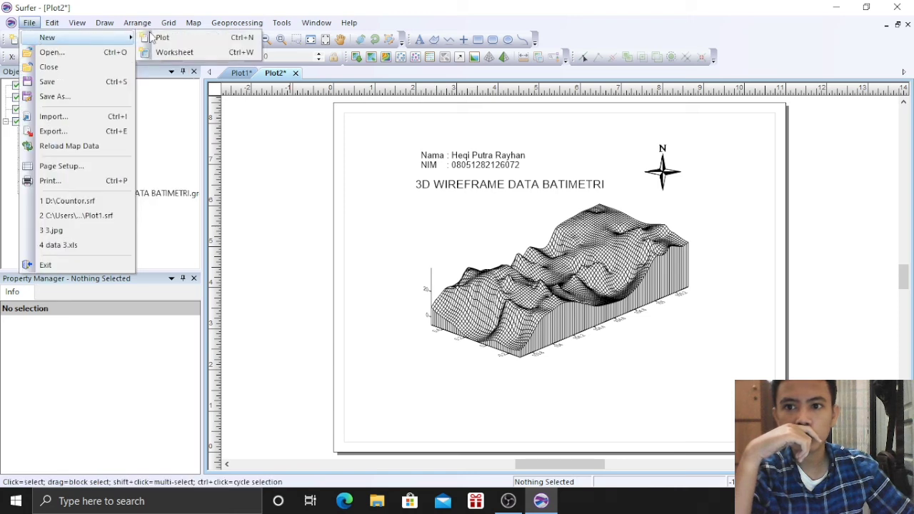
click(163, 37)
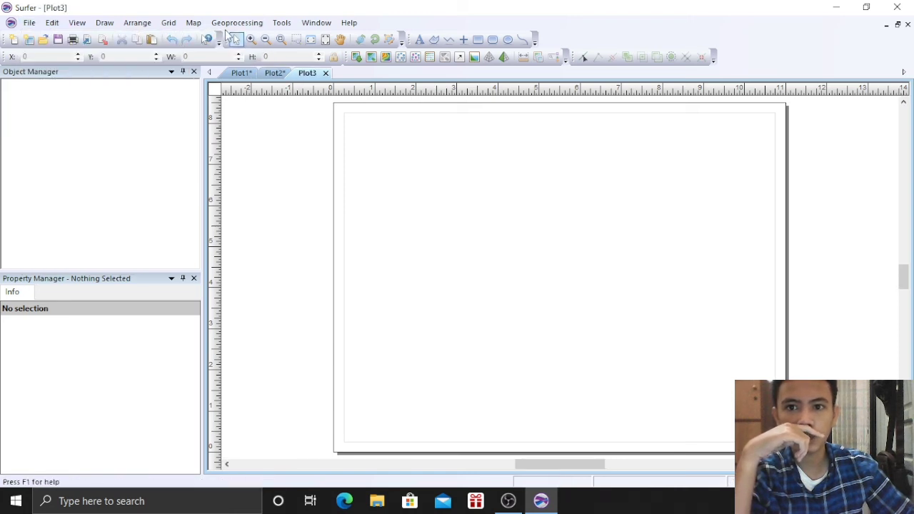
Add a 3D surface map built from the Salinan DATA BATIMETRI.grd grid
click(193, 23)
mouse_move(200, 40)
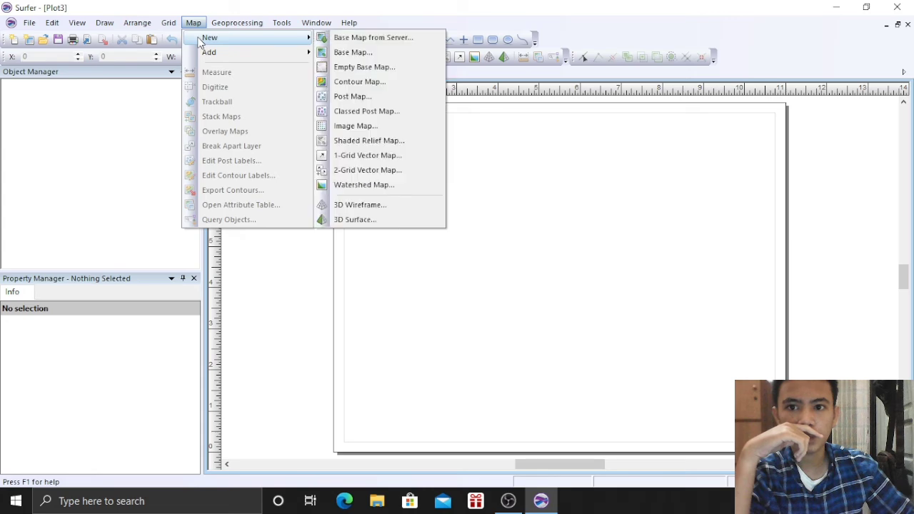
click(381, 220)
click(431, 157)
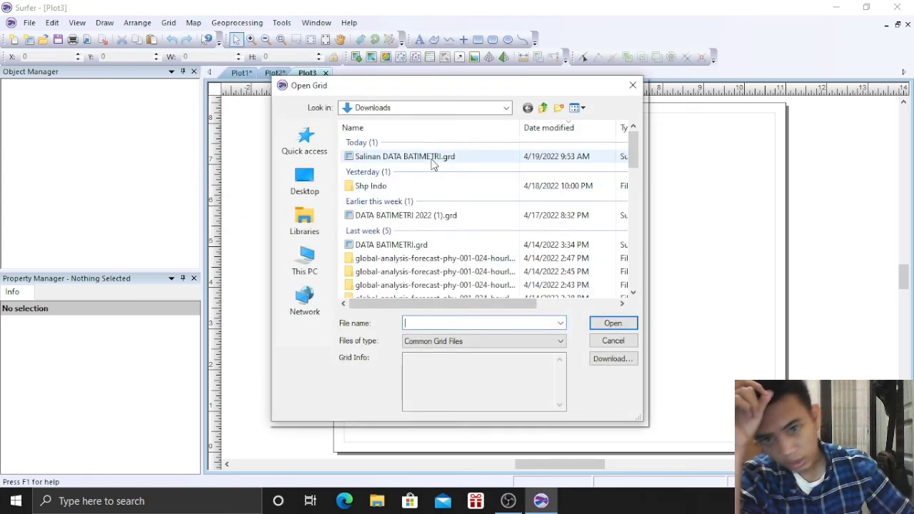
click(612, 323)
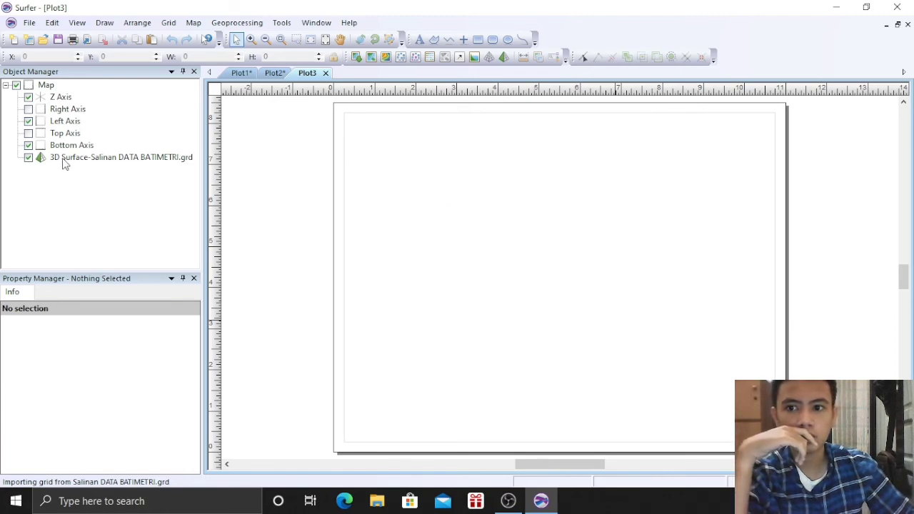
click(750, 307)
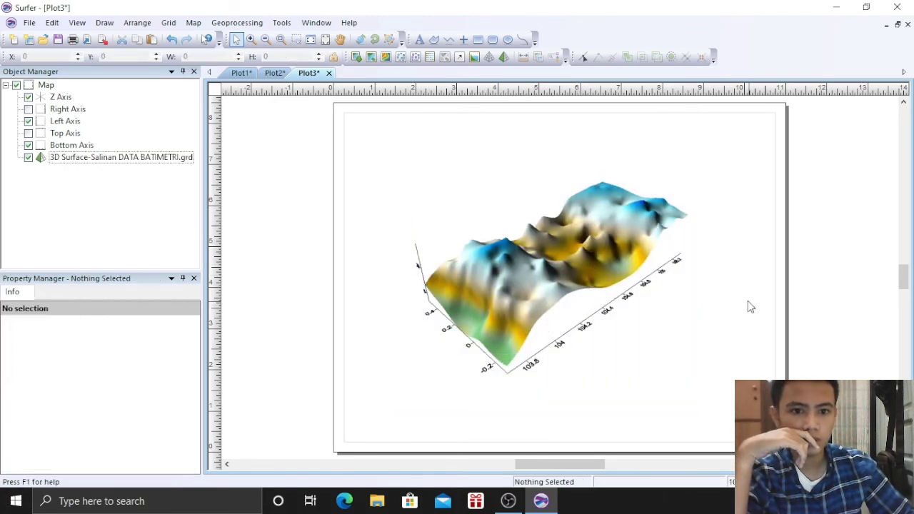
Rotate the 3D surface with the Trackball and set its upper material colour to Sea2
click(558, 225)
click(360, 39)
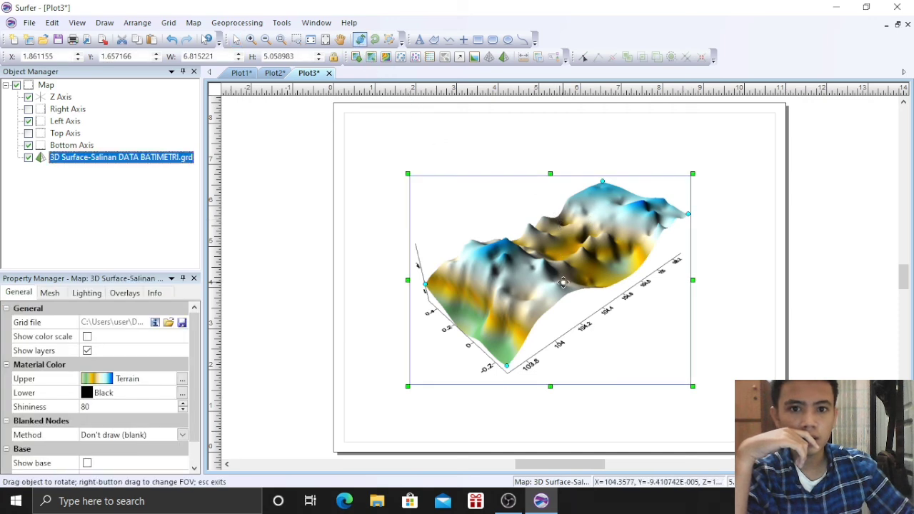
drag(621, 253, 618, 323)
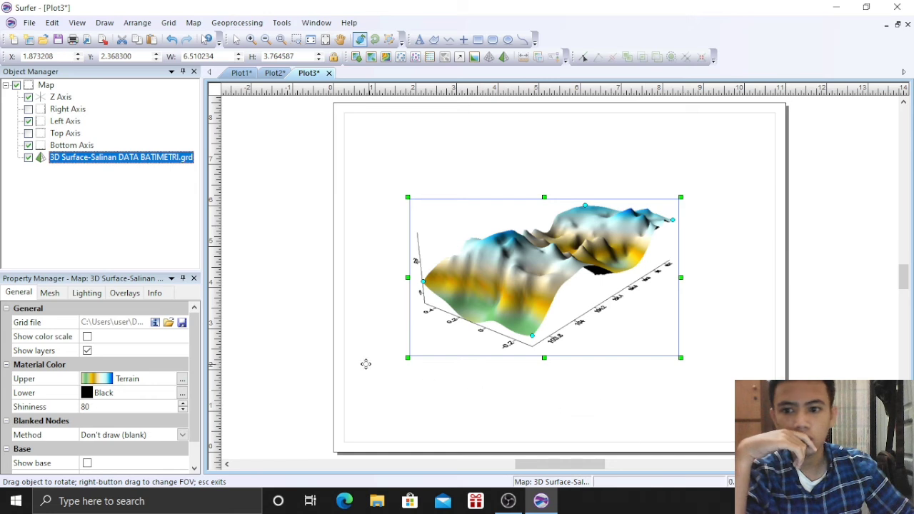
click(132, 385)
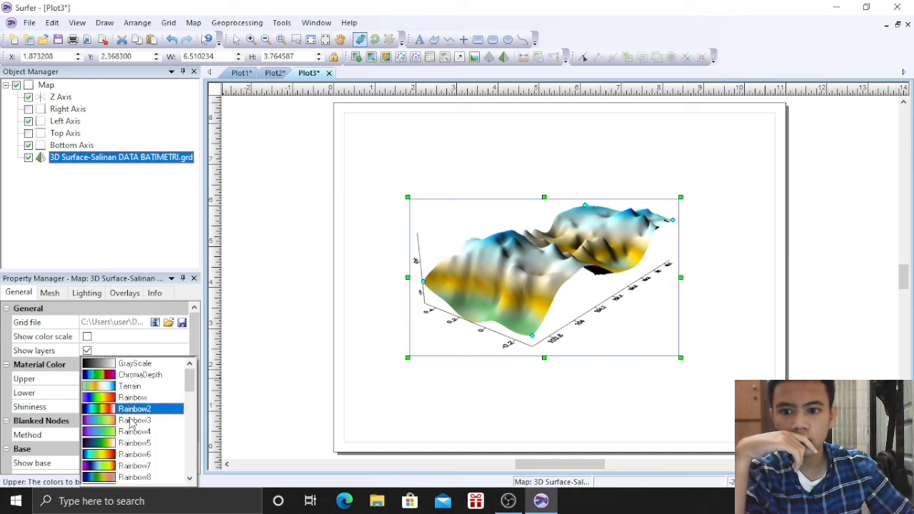
click(24, 382)
click(106, 386)
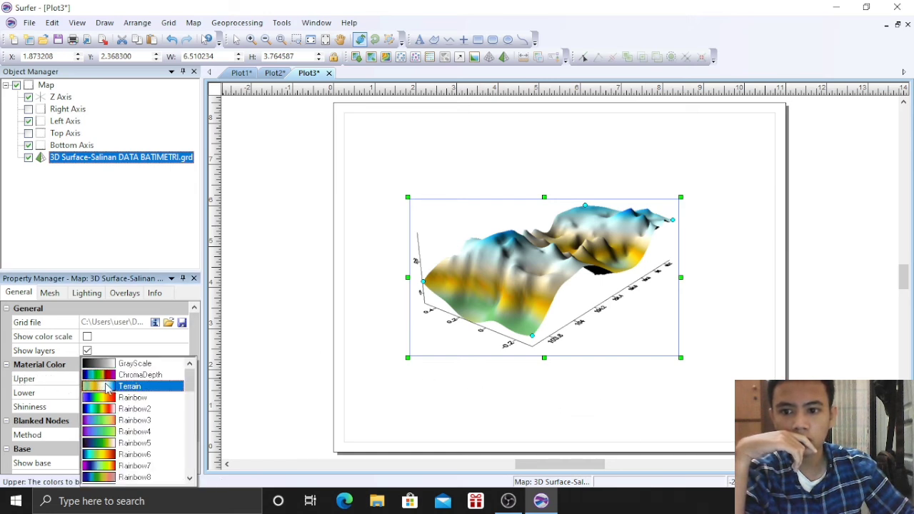
scroll(136, 442, down, 6)
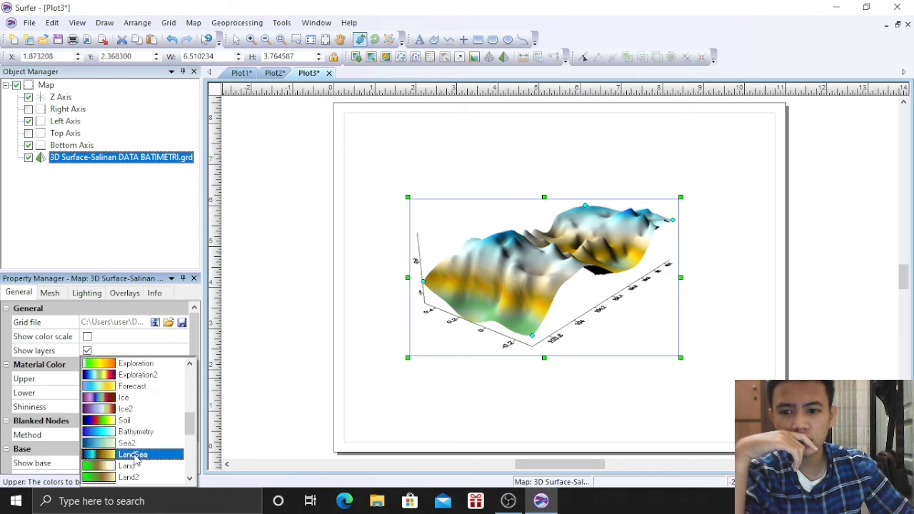
click(132, 443)
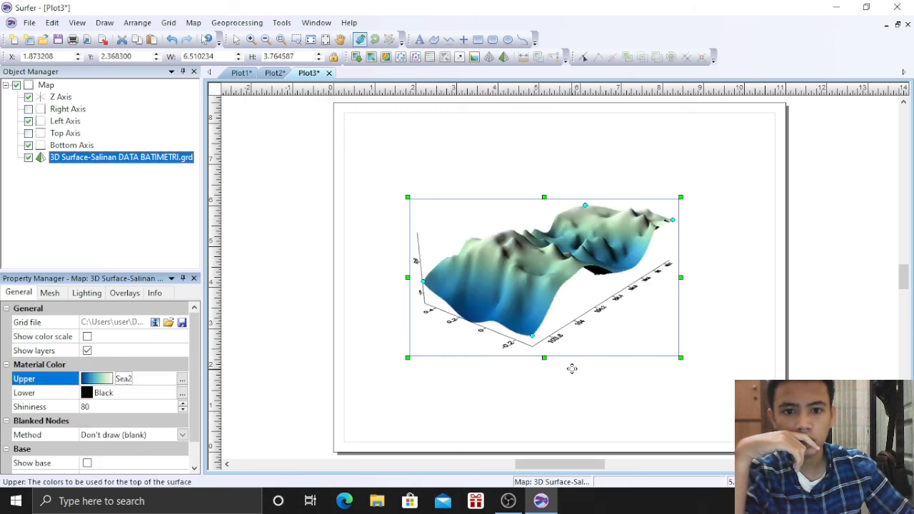
Rotate the surface further to a new viewing angle
click(529, 306)
drag(529, 306, 552, 299)
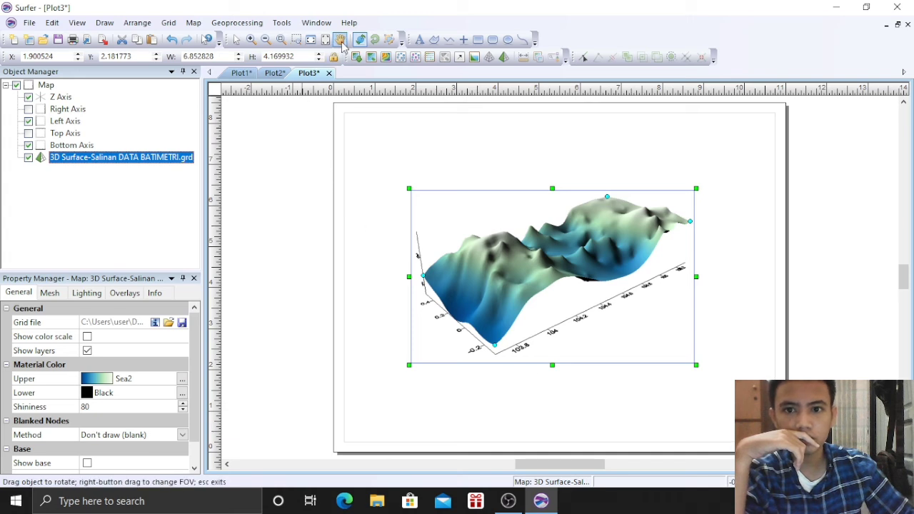
click(236, 39)
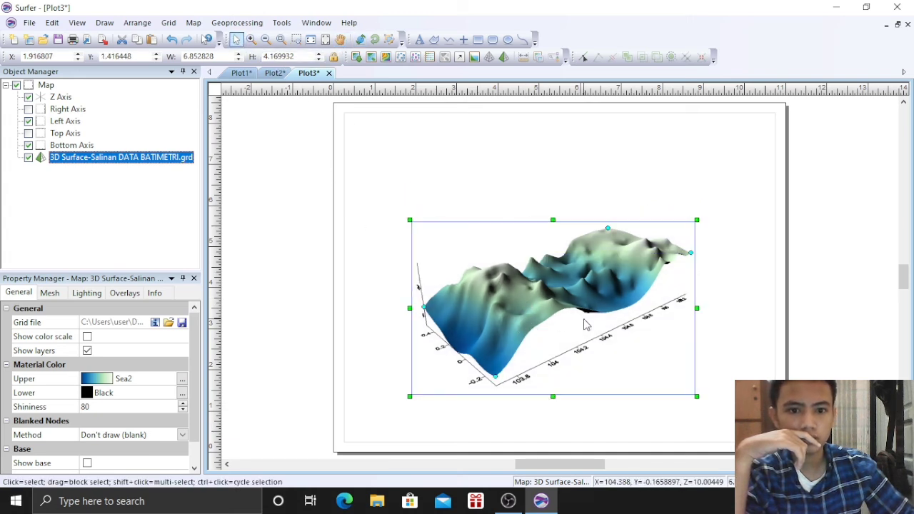
click(279, 348)
Turn on Show base and Show color scale for the 3D surface
click(454, 288)
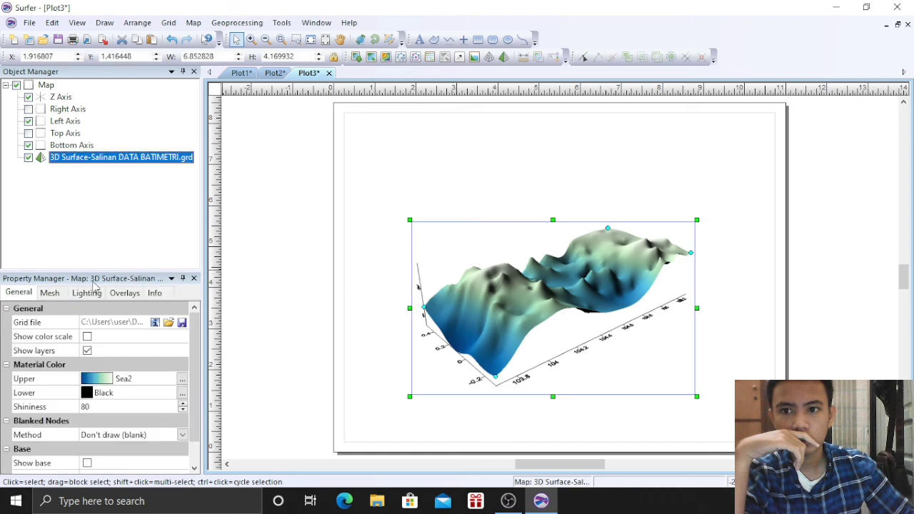
scroll(131, 428, down, 2)
click(87, 435)
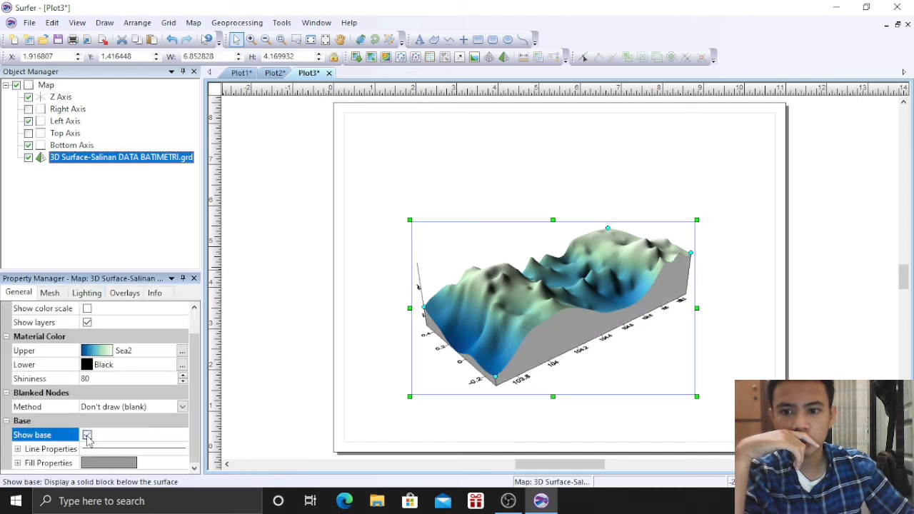
scroll(109, 399, up, 2)
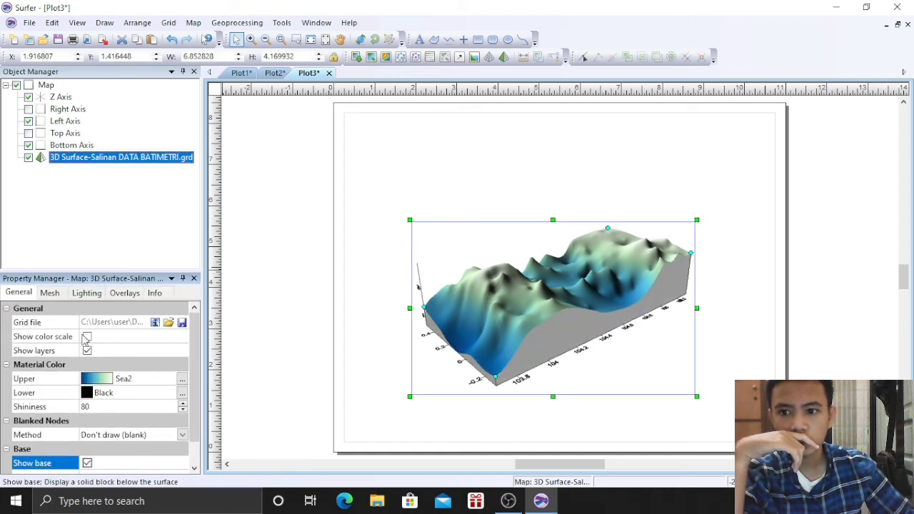
click(87, 337)
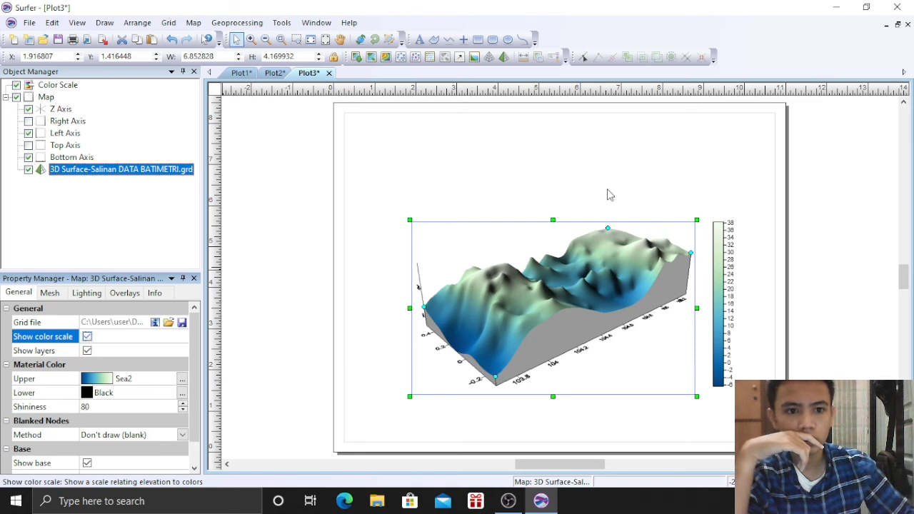
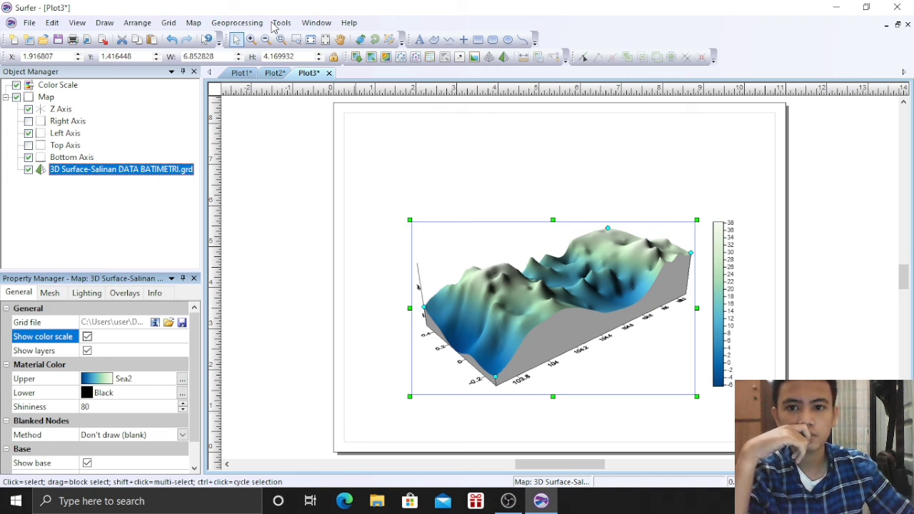
Copy the name/NIM text from the wireframe plot and place it above the 3D surface
click(276, 73)
click(490, 163)
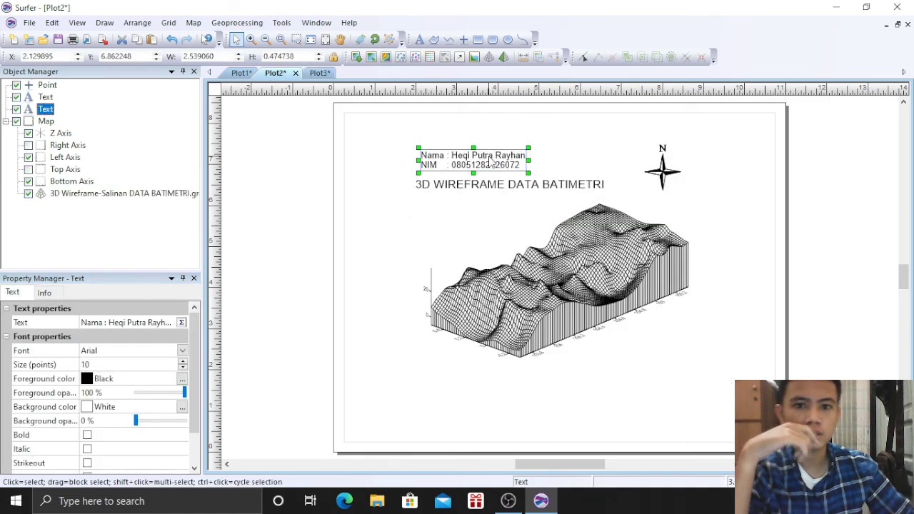
click(320, 72)
click(418, 167)
key(ctrl+v)
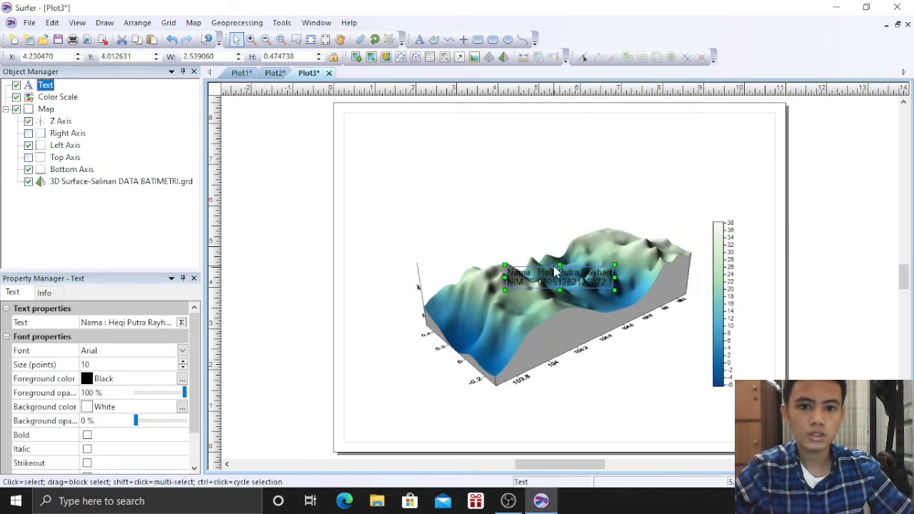
drag(551, 274, 449, 177)
click(293, 98)
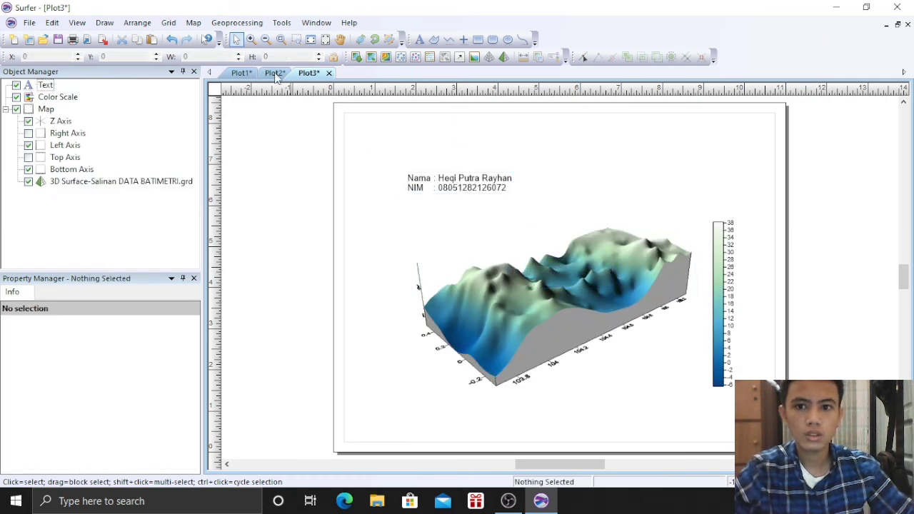
Paste the wireframe title below the name/NIM text and change it to '3D SURFACE DATA BATIMETRI'
click(275, 73)
click(437, 177)
click(448, 185)
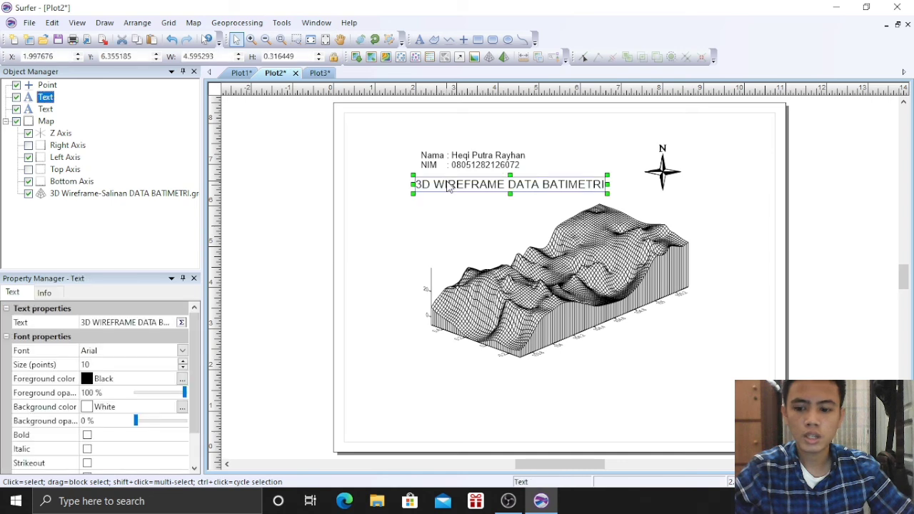
click(321, 73)
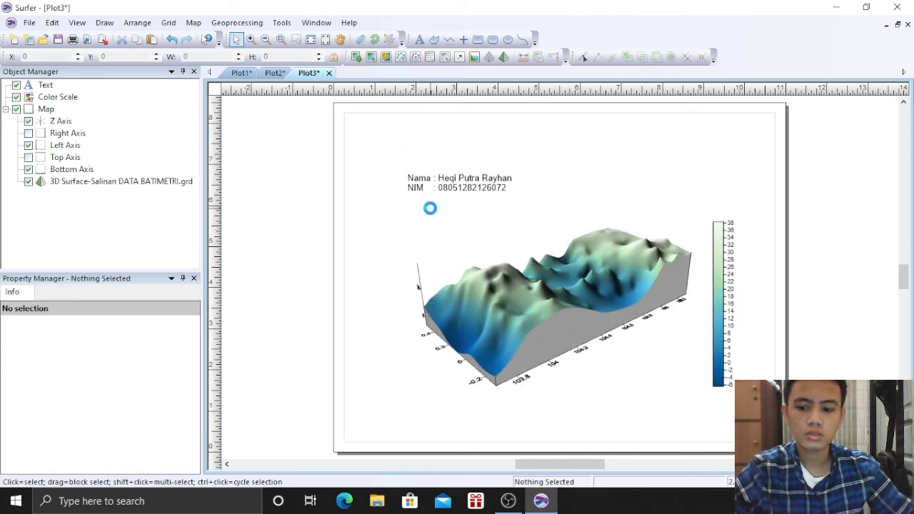
key(ctrl+v)
drag(510, 275, 448, 218)
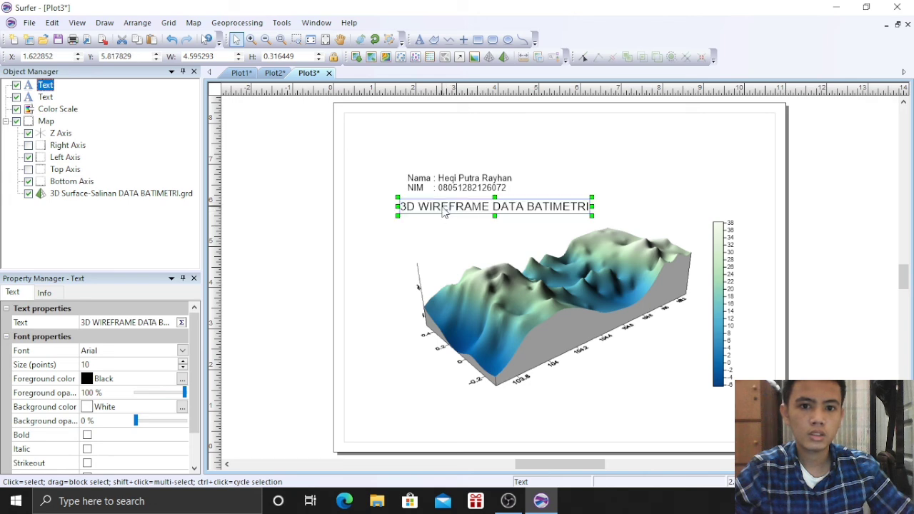
double_click(443, 211)
drag(365, 225, 303, 225)
text(SURFACE DATA BATIMETRI)
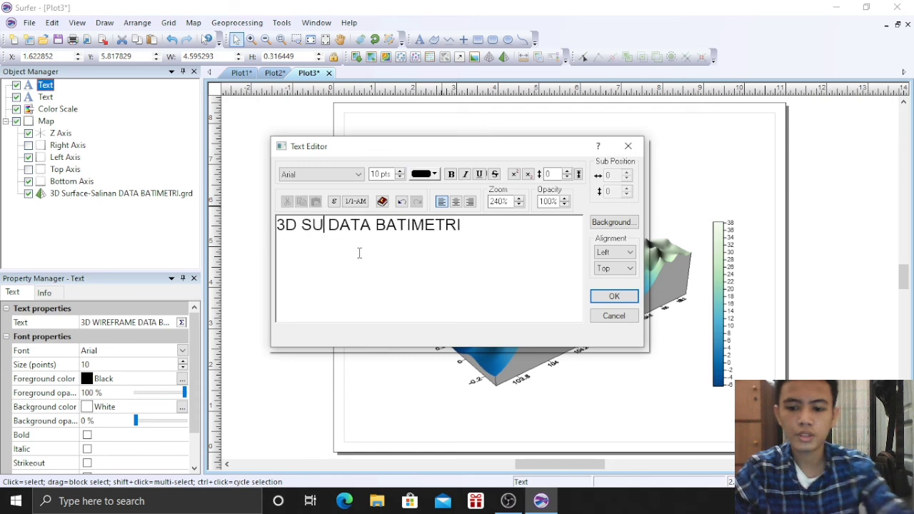
click(618, 297)
click(621, 184)
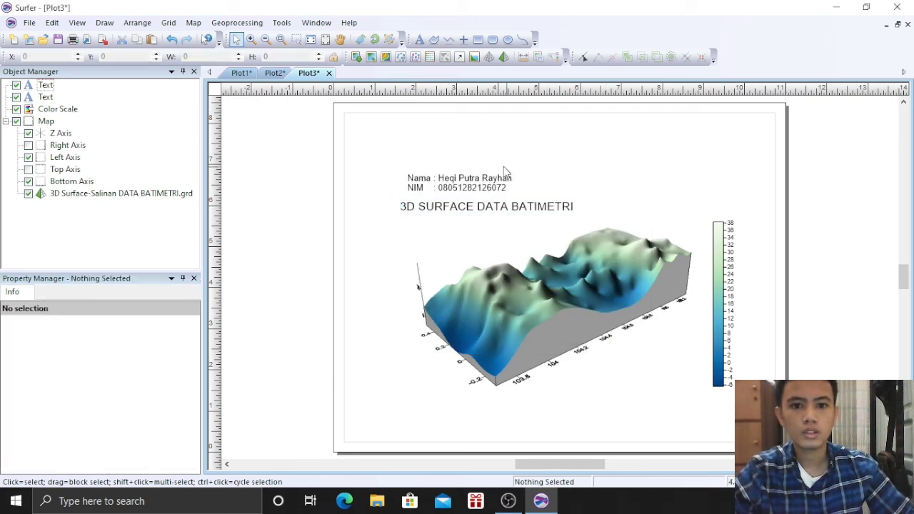
Copy the wireframe plot's north arrow into the surface plot and place it at the upper right
click(274, 73)
click(669, 169)
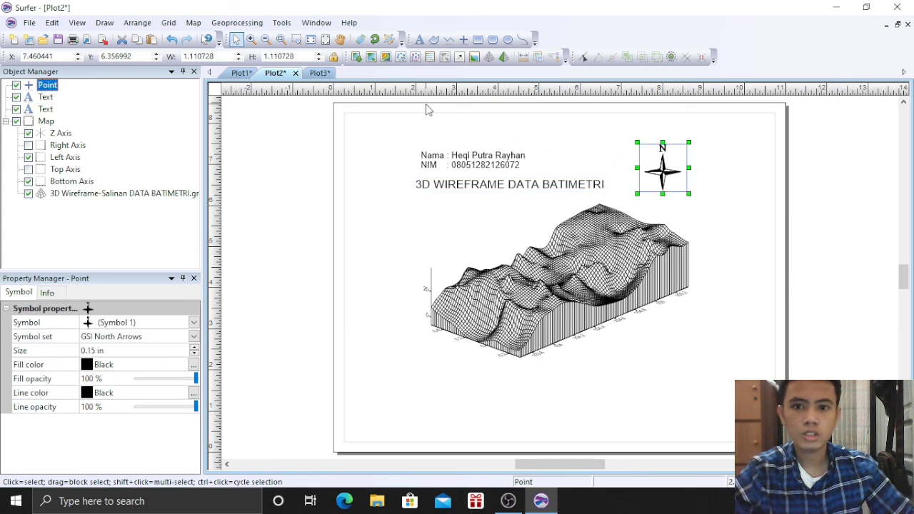
click(319, 73)
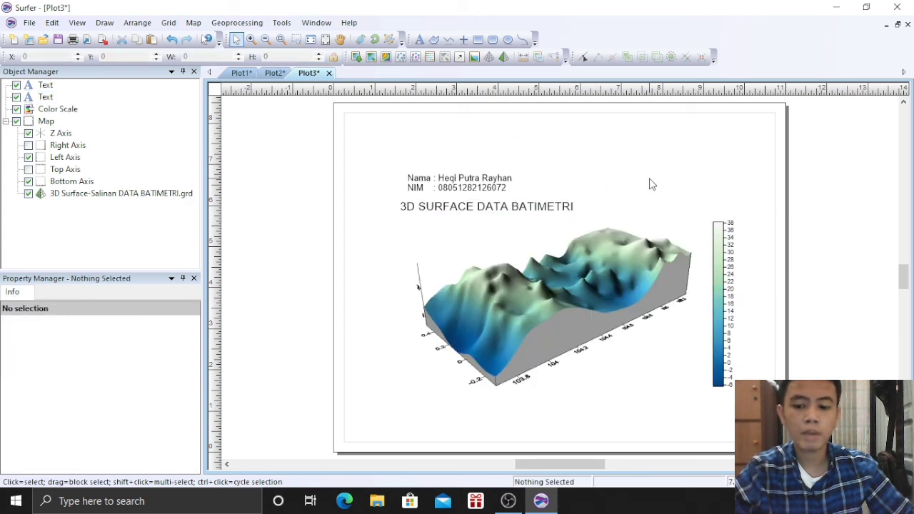
key(ctrl+v)
drag(559, 278, 659, 184)
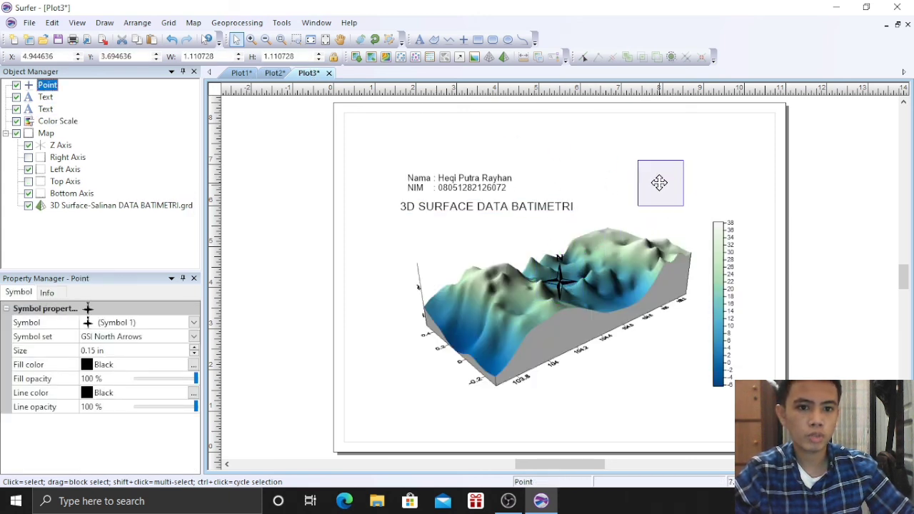
click(726, 190)
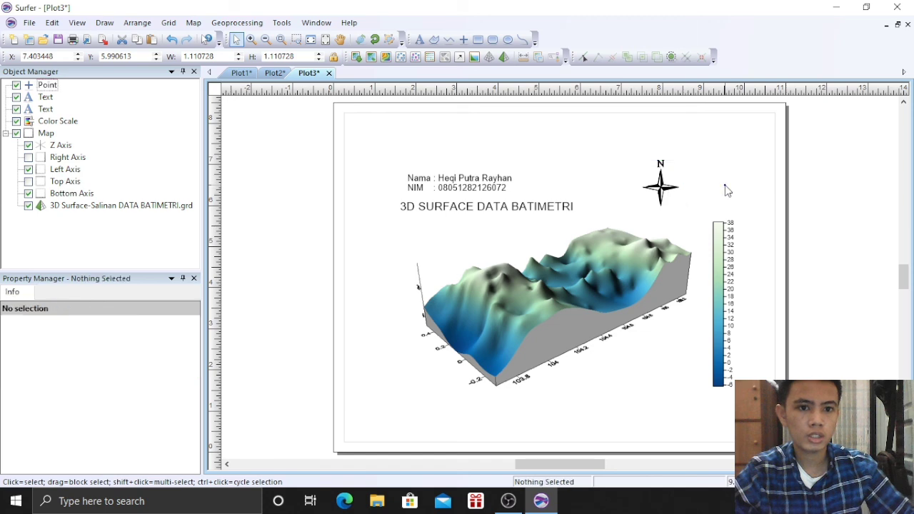
Compare the surface plot layout against the wireframe and contour map plots
click(275, 73)
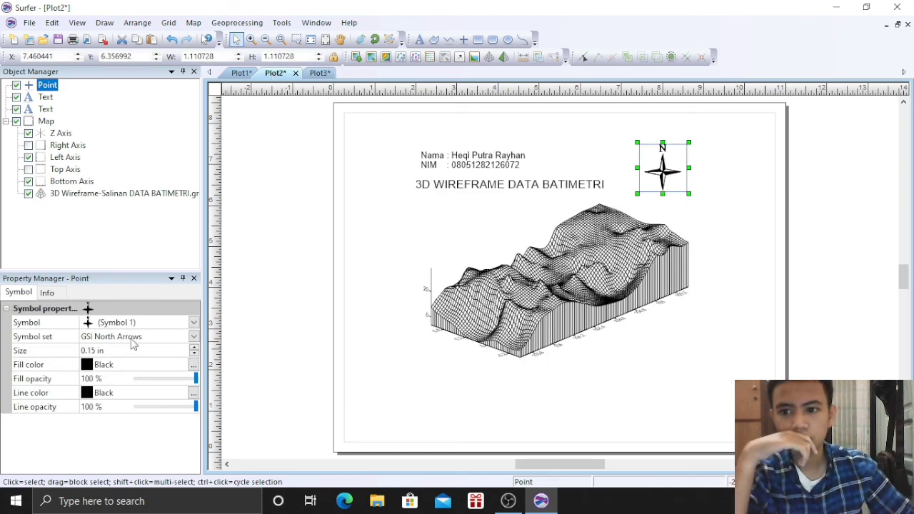
click(314, 74)
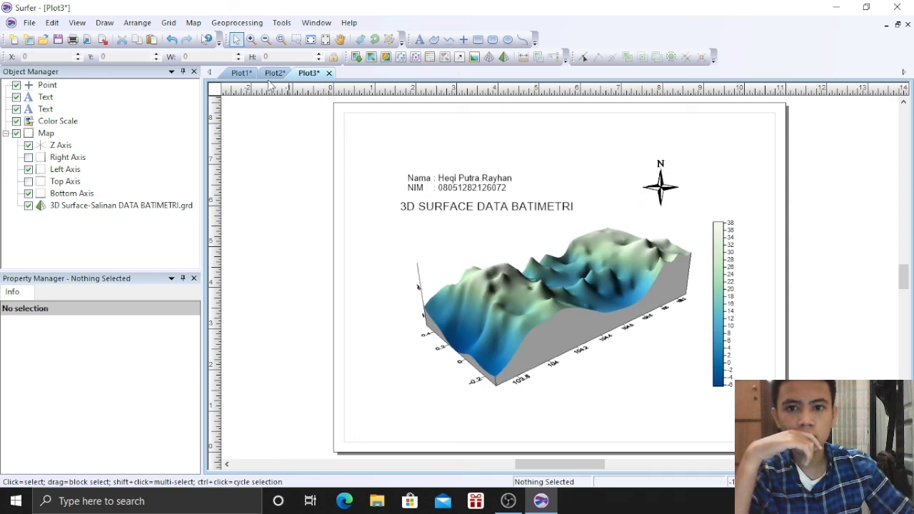
click(240, 73)
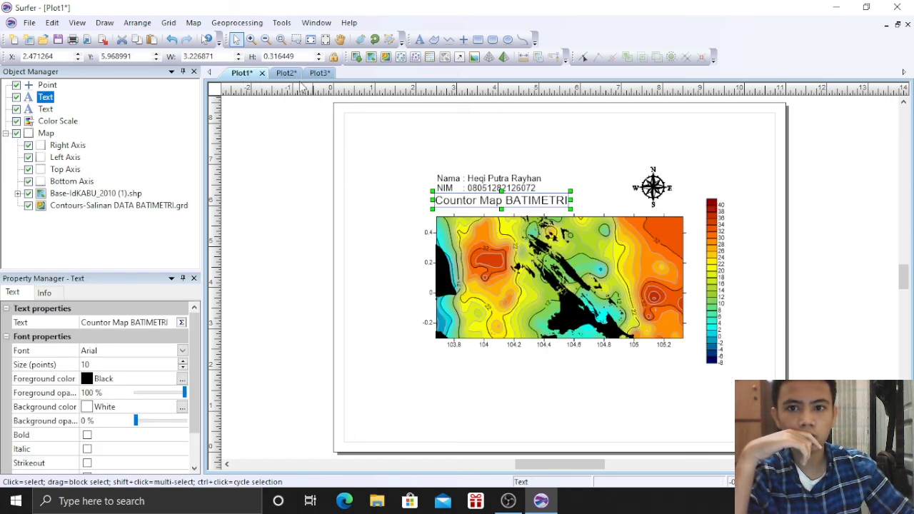
click(317, 74)
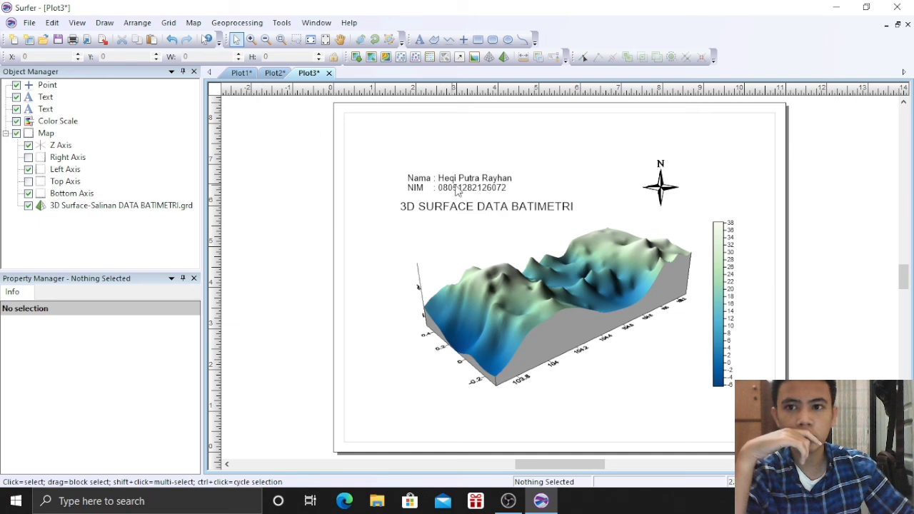
Export the 3D surface plot as a JPG into Documents, named 3D Surface Batimetri plus the author's name
click(103, 46)
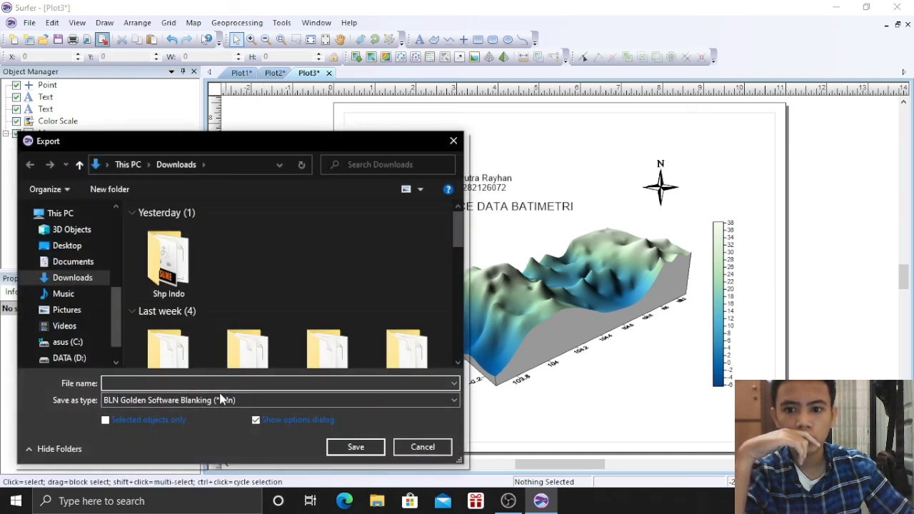
click(222, 400)
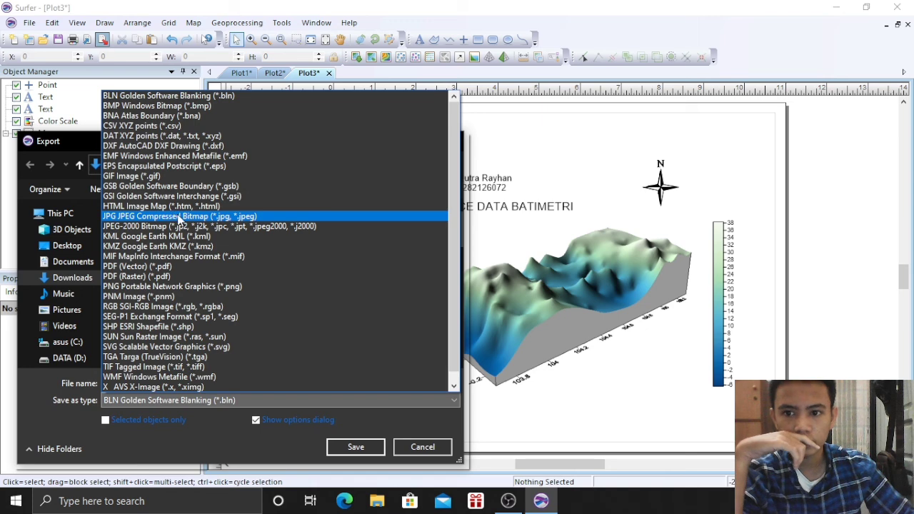
click(180, 216)
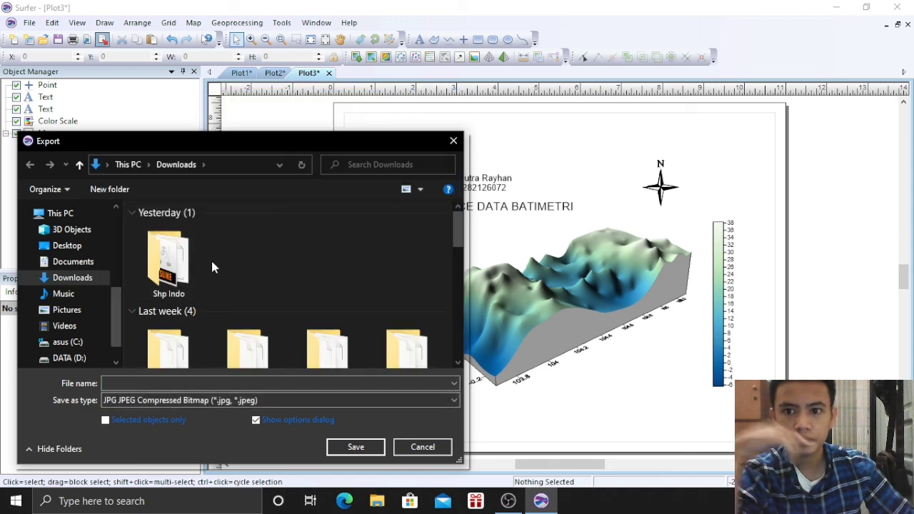
click(182, 384)
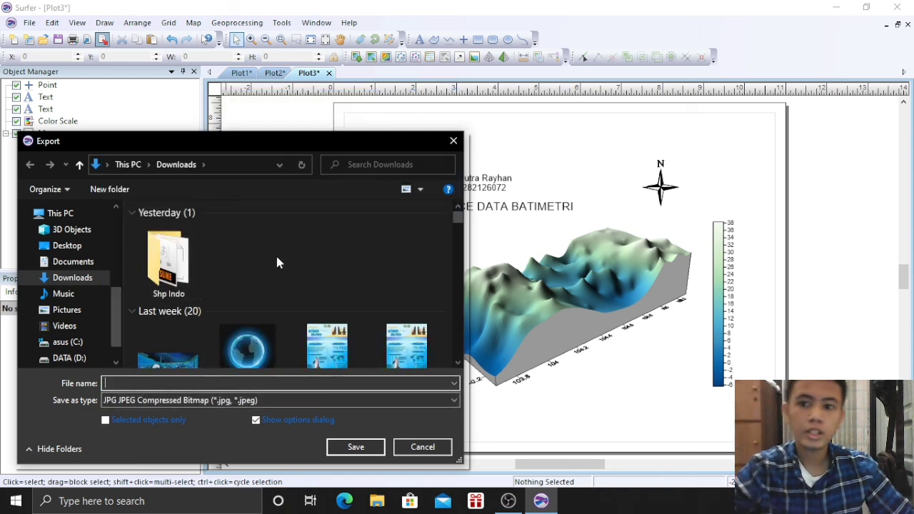
click(79, 261)
click(153, 383)
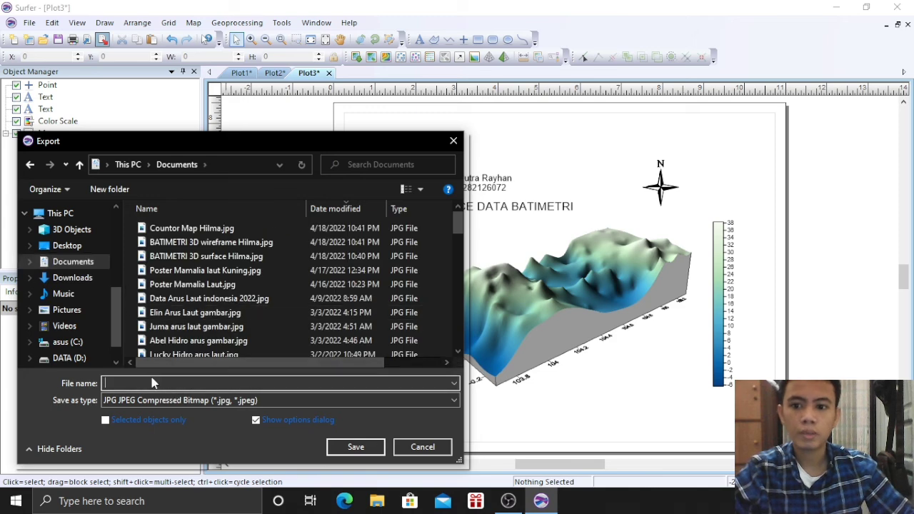
text(Da)
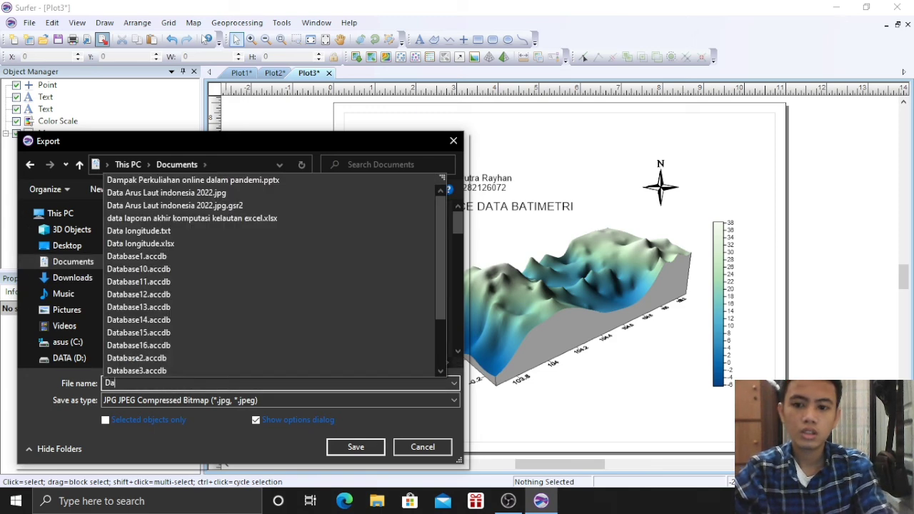
key(BackSpace)
key(BackSpace)
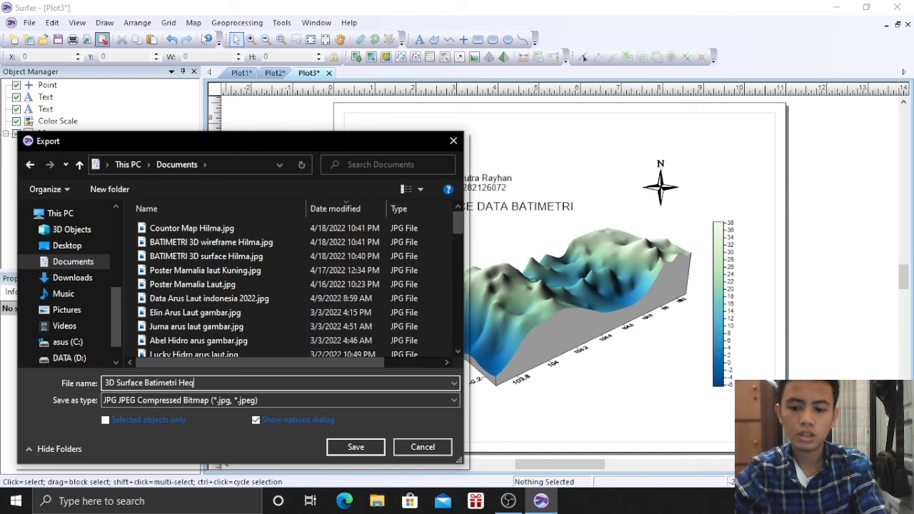
click(356, 446)
click(477, 386)
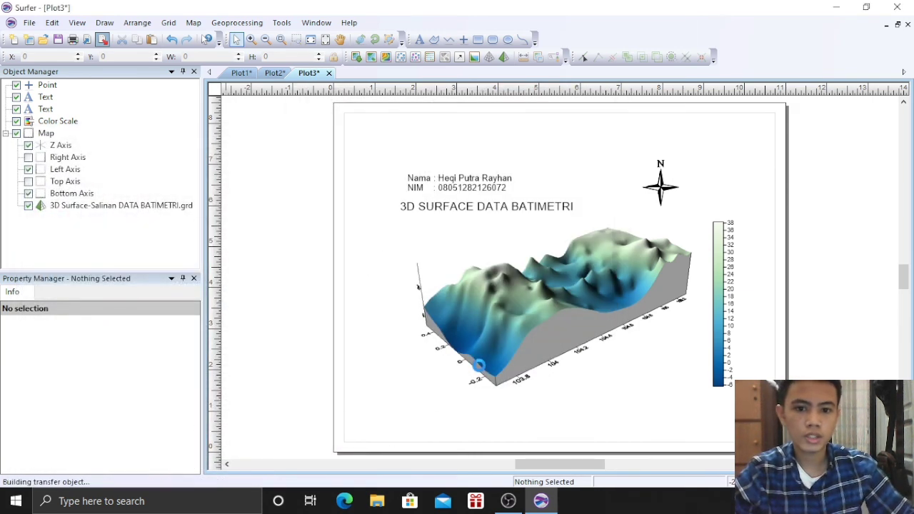
Export the wireframe plot (Plot2) as a JPG named 3D Wireframe Batimetri plus the author's name
click(276, 73)
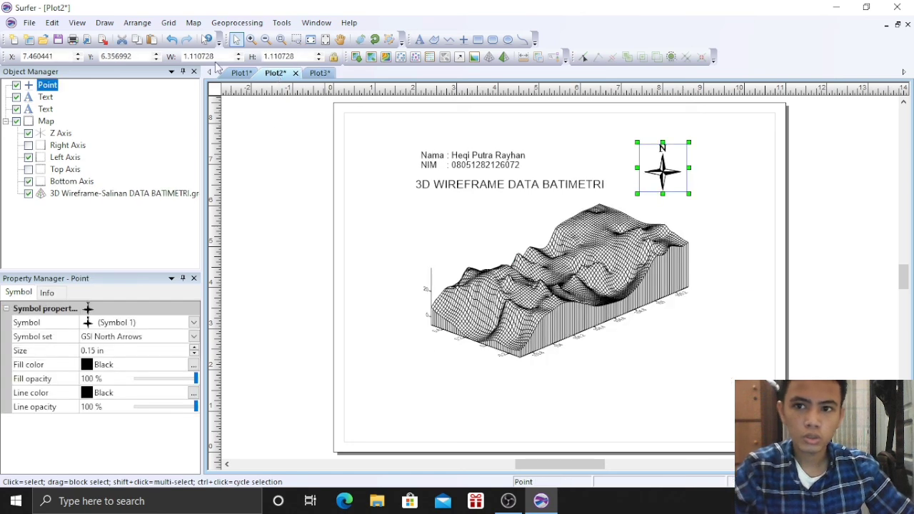
click(103, 40)
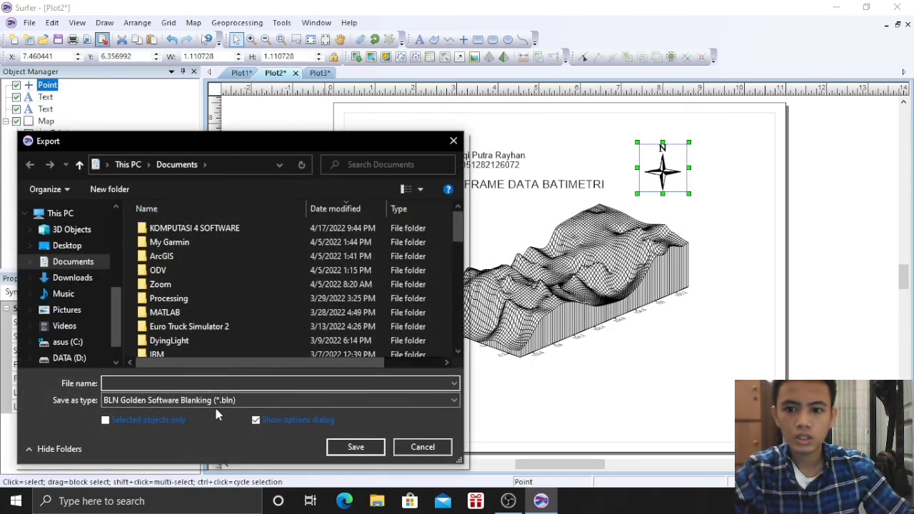
click(215, 401)
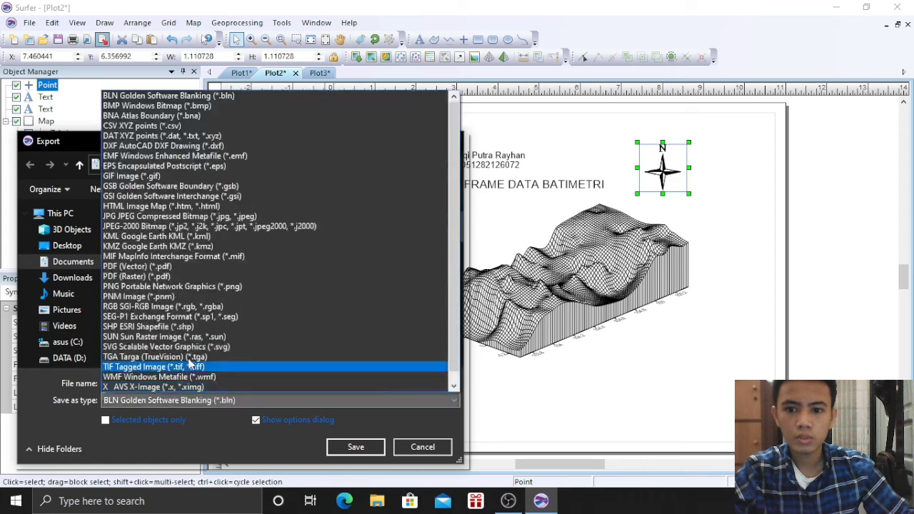
click(146, 217)
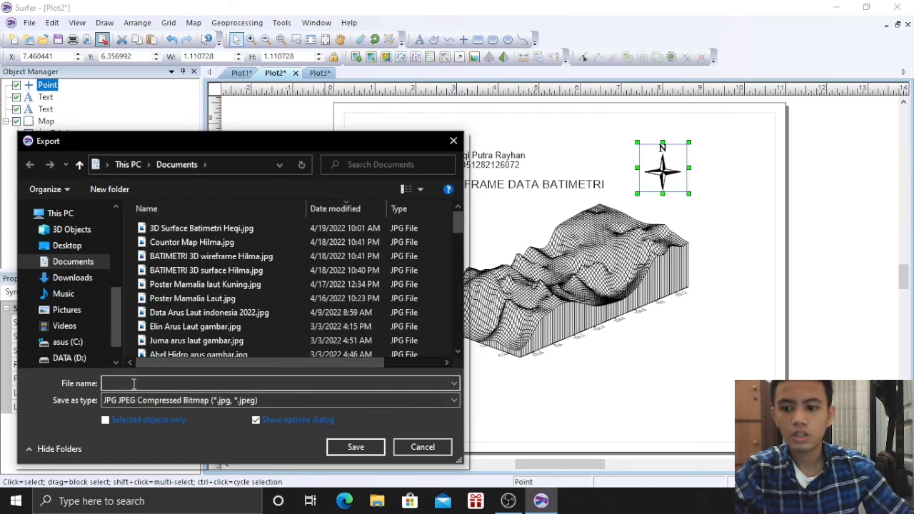
text(3D)
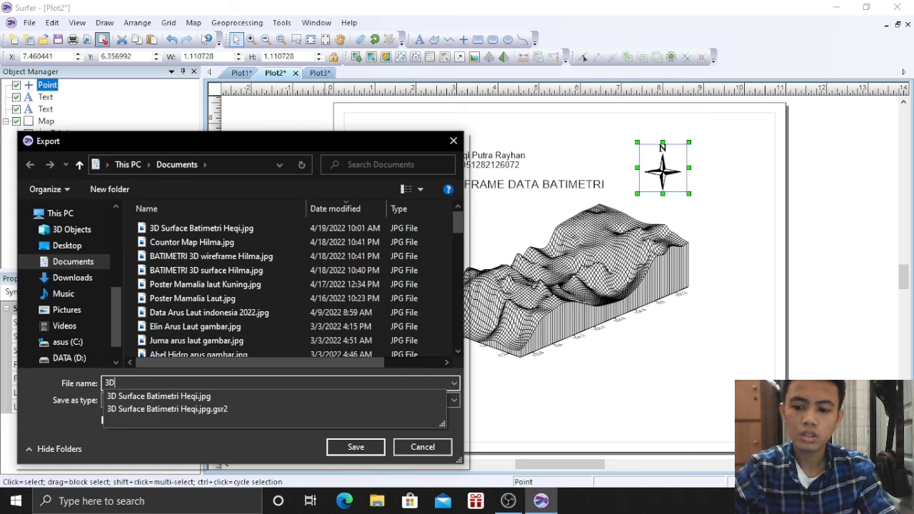
text( Wireframe Batimetri Heqi)
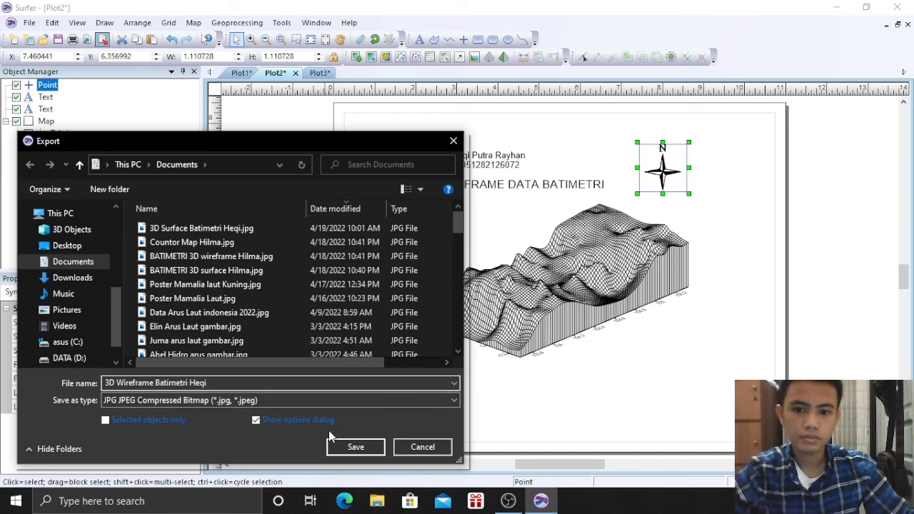
click(357, 446)
click(491, 383)
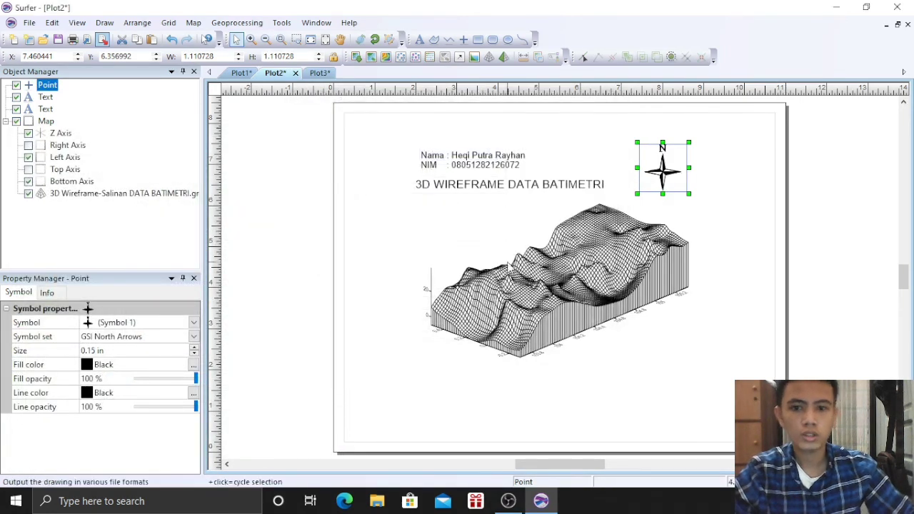
Export the contour map (Plot1) as a JPG named Countor Map Batimetri plus the author's name
click(241, 73)
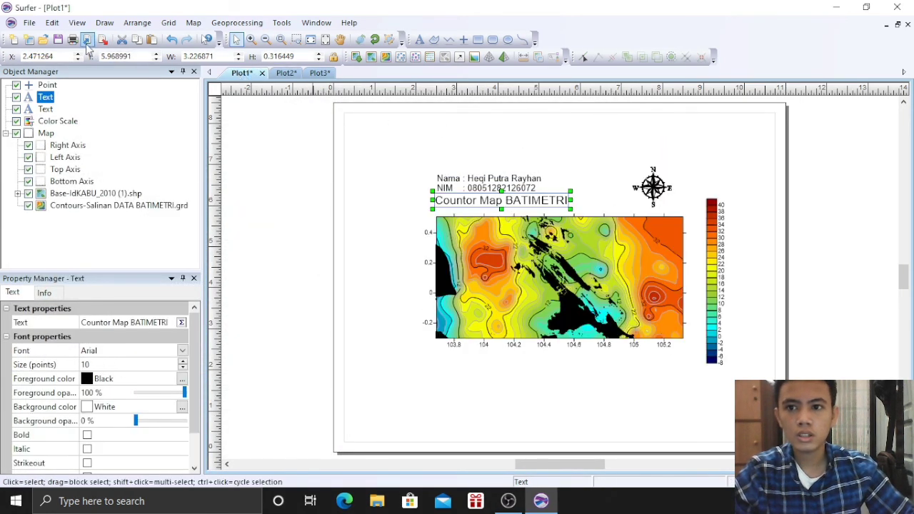
click(87, 41)
click(217, 400)
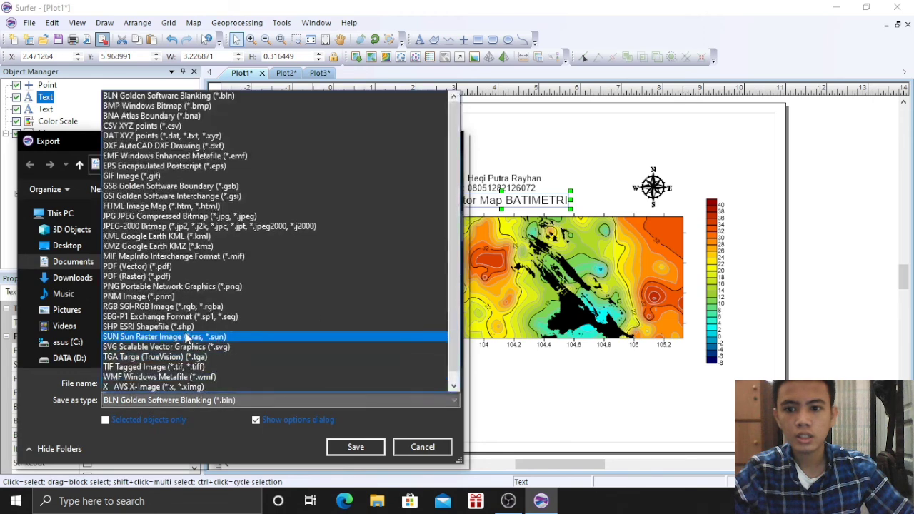
click(171, 215)
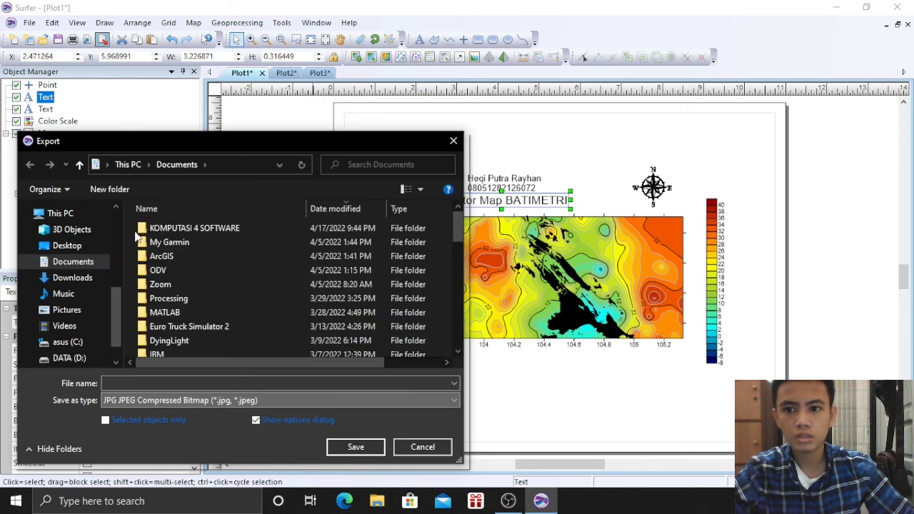
click(144, 383)
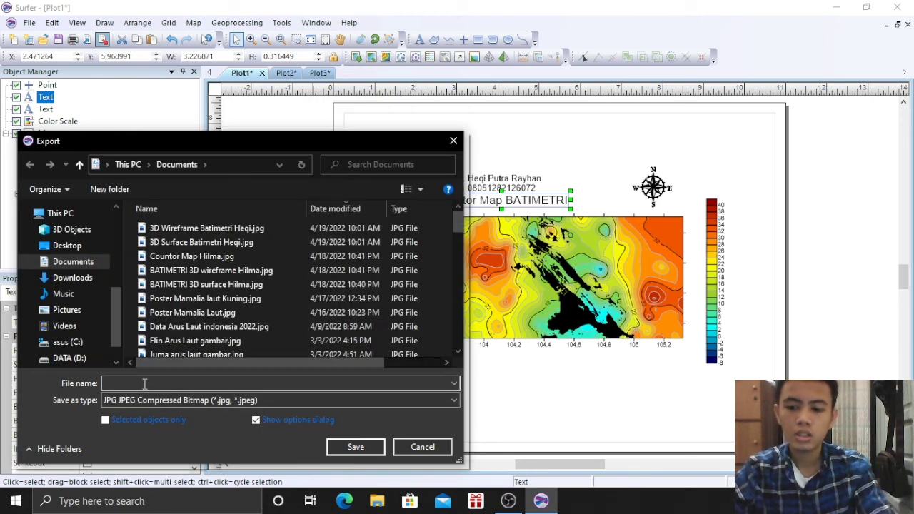
text(Countor)
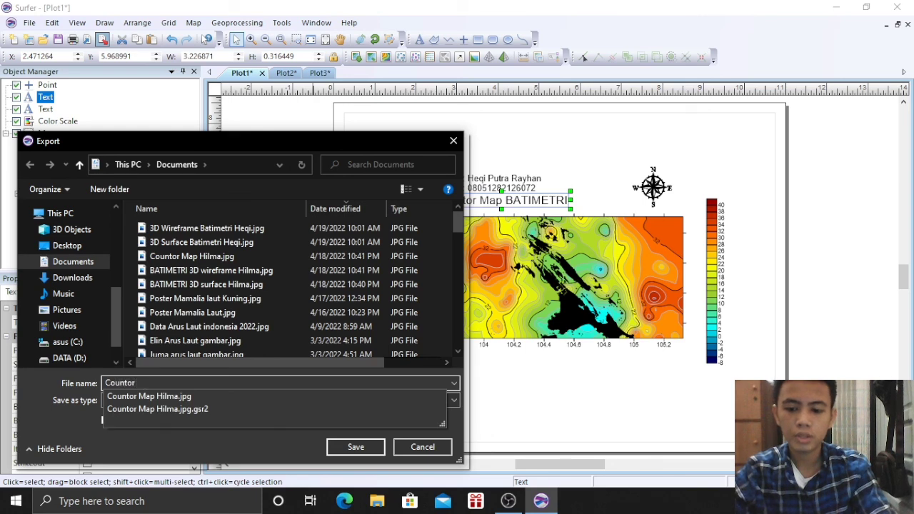
text( Map Batimetri)
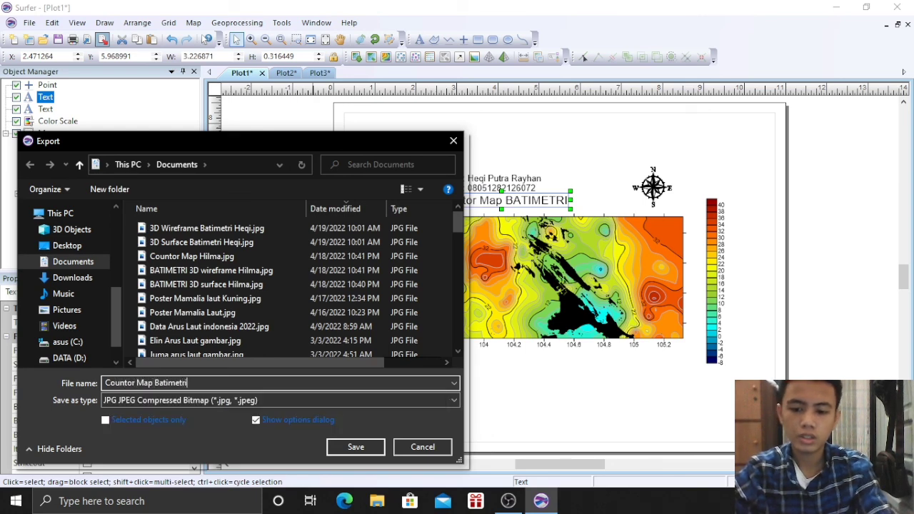
text( heqi)
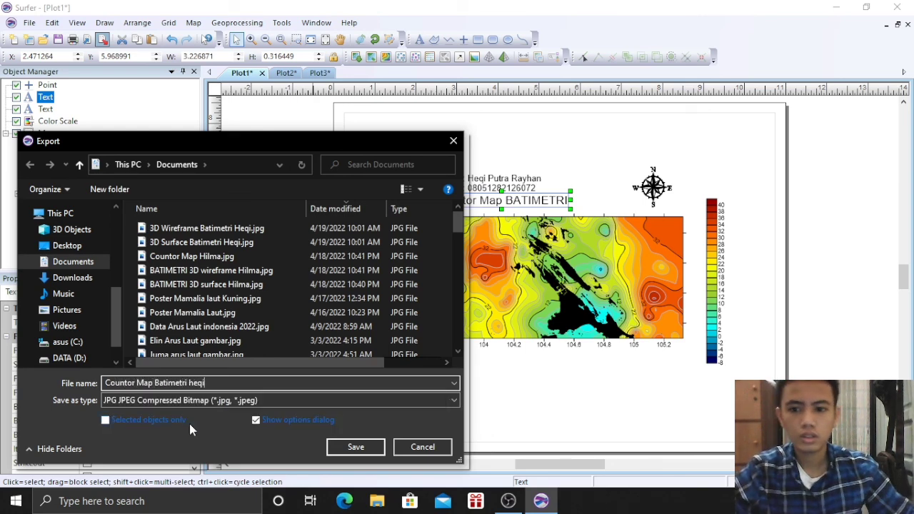
key(BackSpace)
key(BackSpace)
key(BackSpace)
key(BackSpace)
text(Heqi)
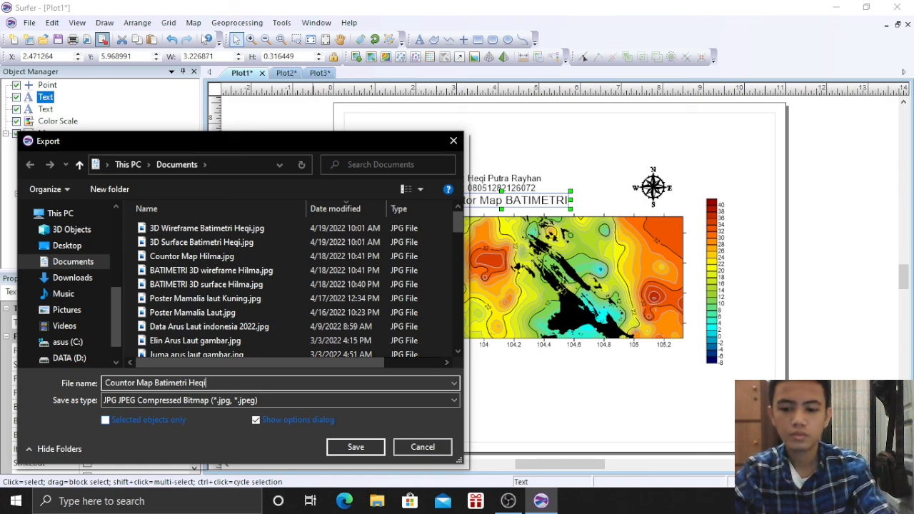
click(356, 446)
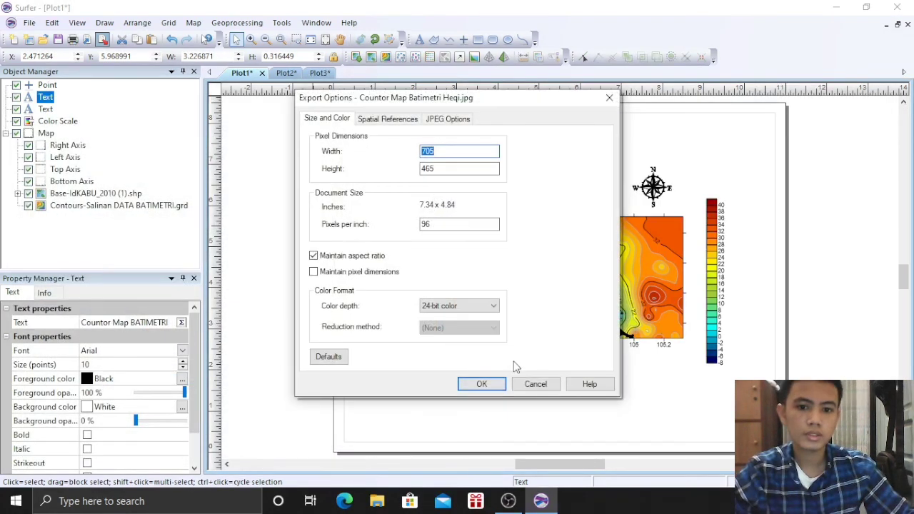
click(485, 379)
Close Surfer without saving changes to Plot1 and Plot2
click(896, 7)
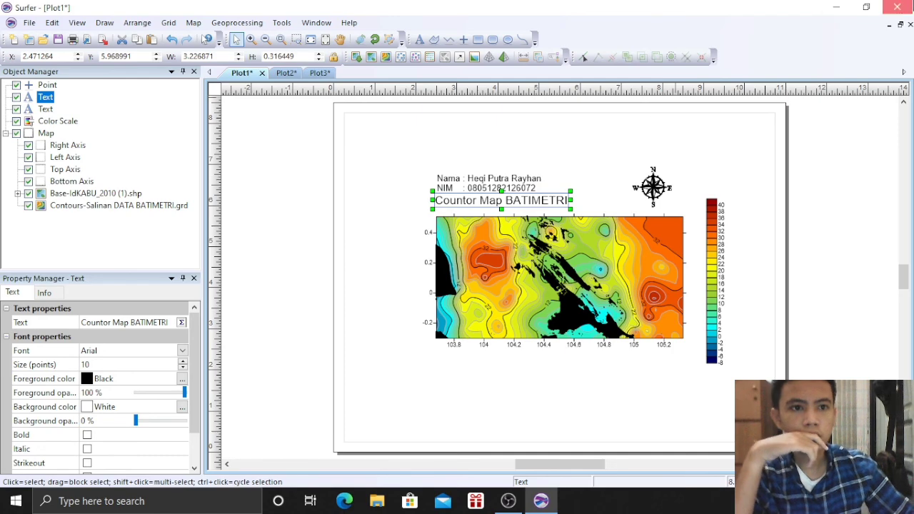
click(459, 278)
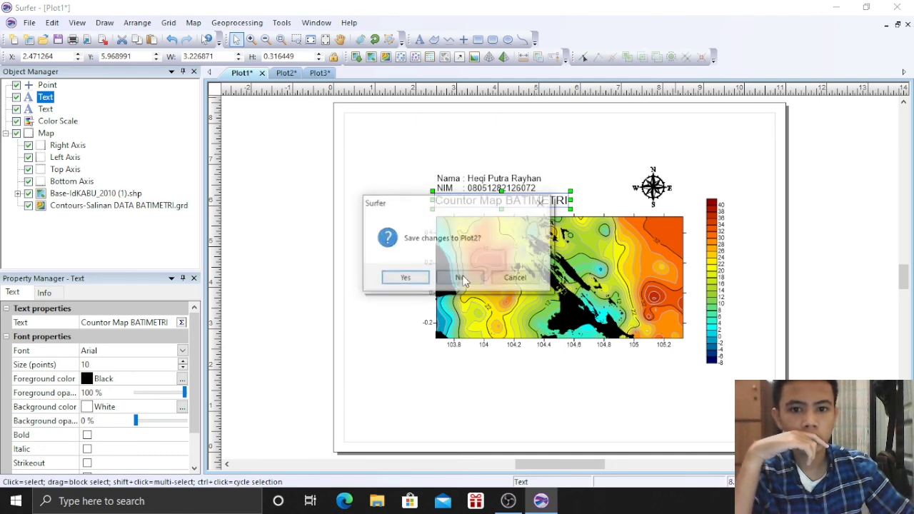
click(460, 278)
click(460, 279)
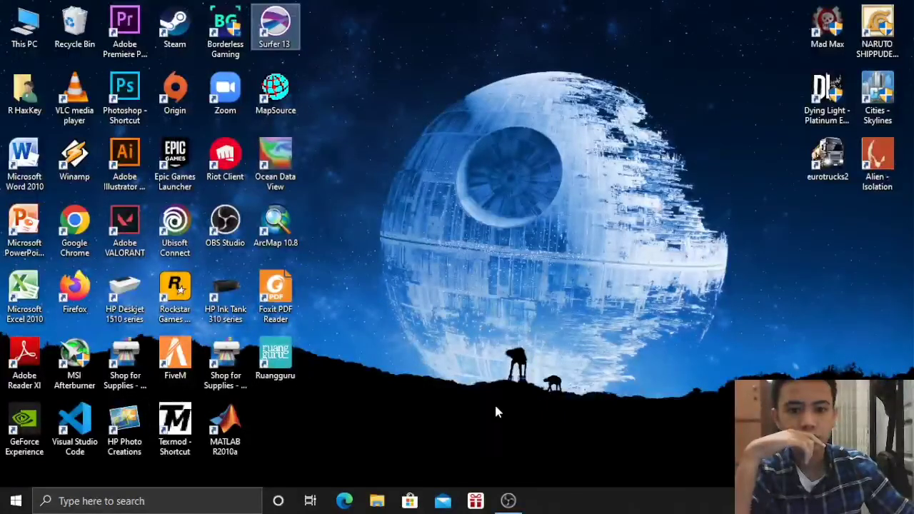
click(22, 24)
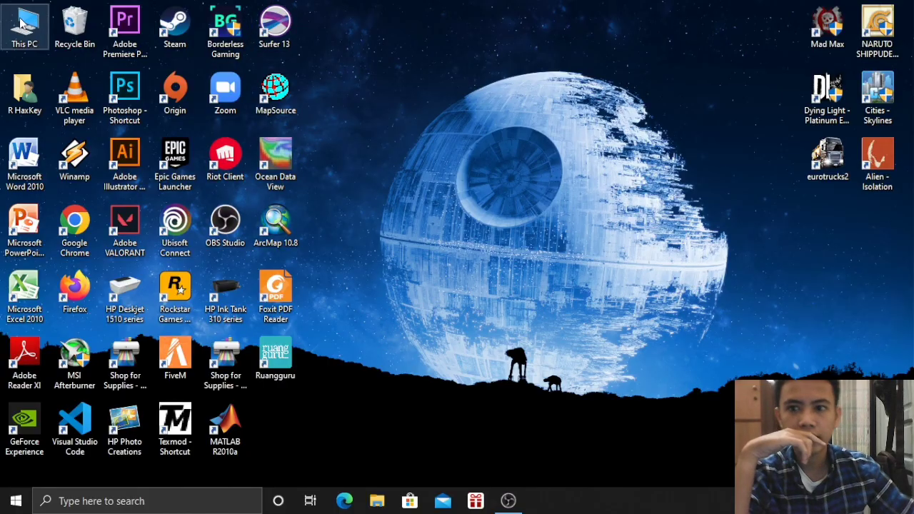
double_click(21, 23)
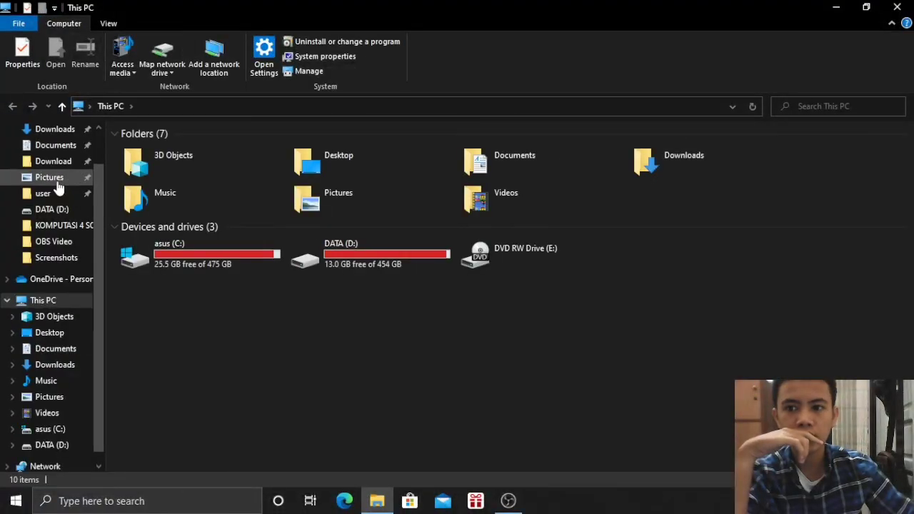
click(57, 147)
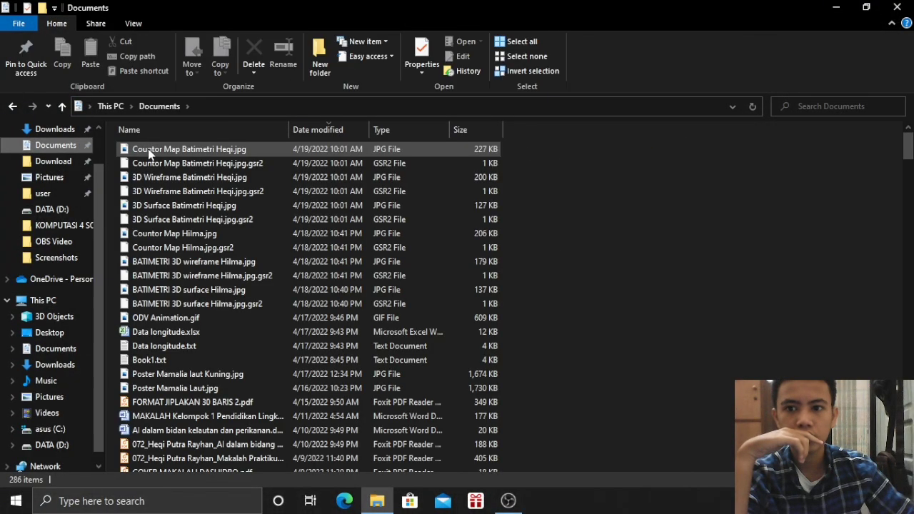
double_click(149, 152)
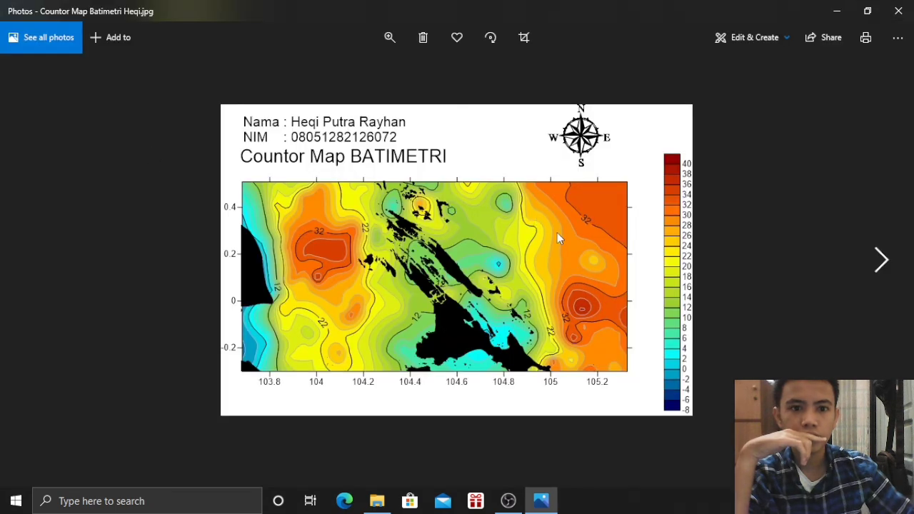
click(898, 11)
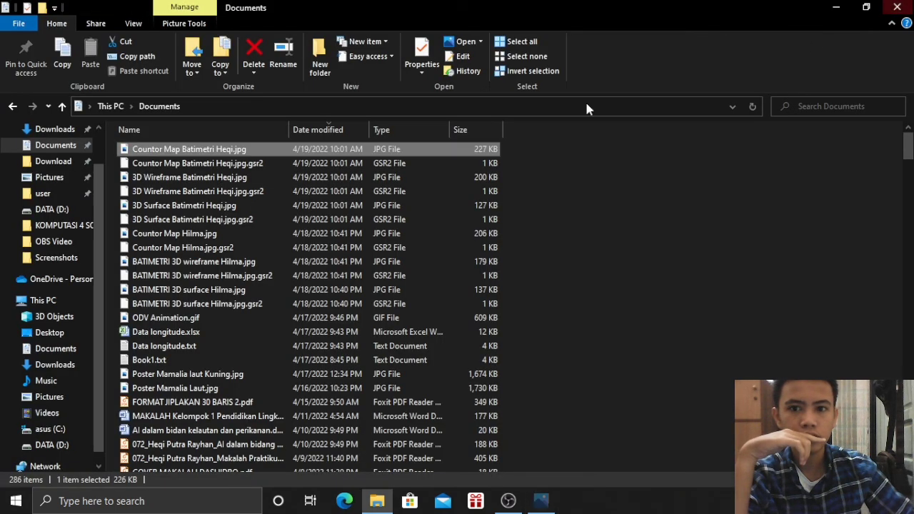
click(212, 180)
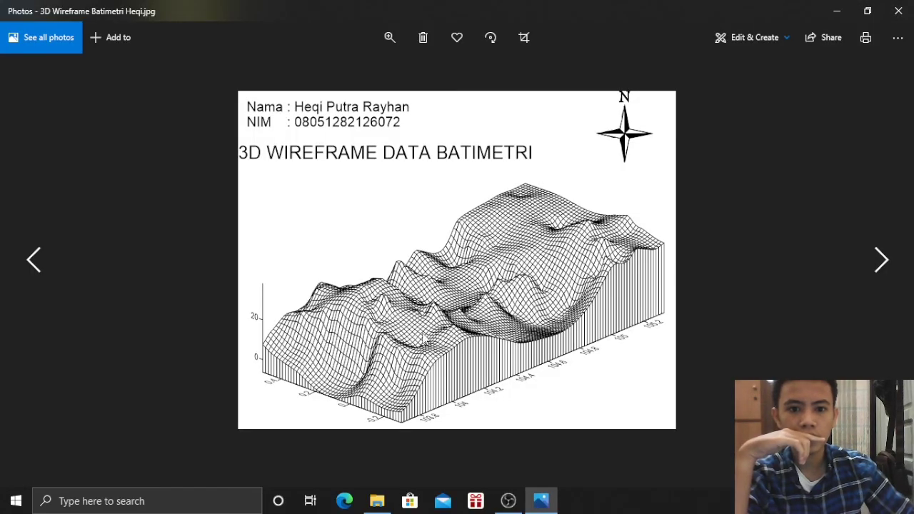
click(898, 11)
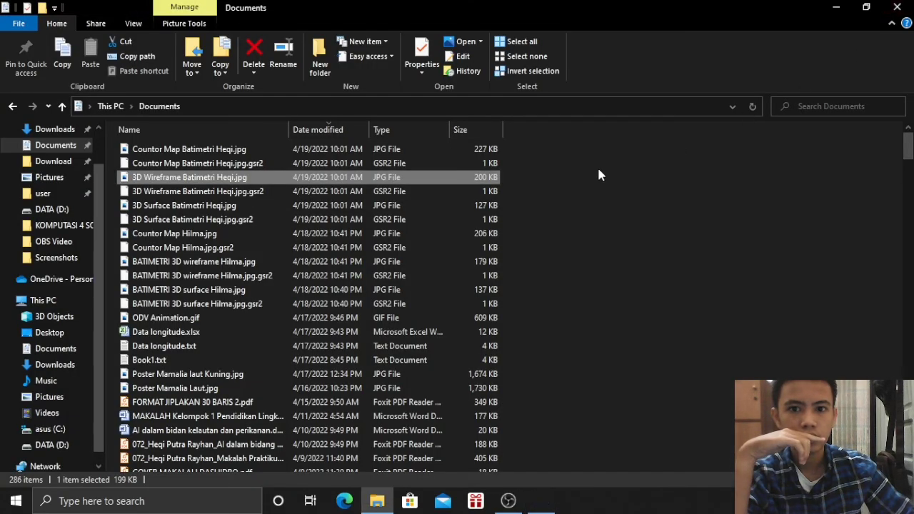
double_click(171, 206)
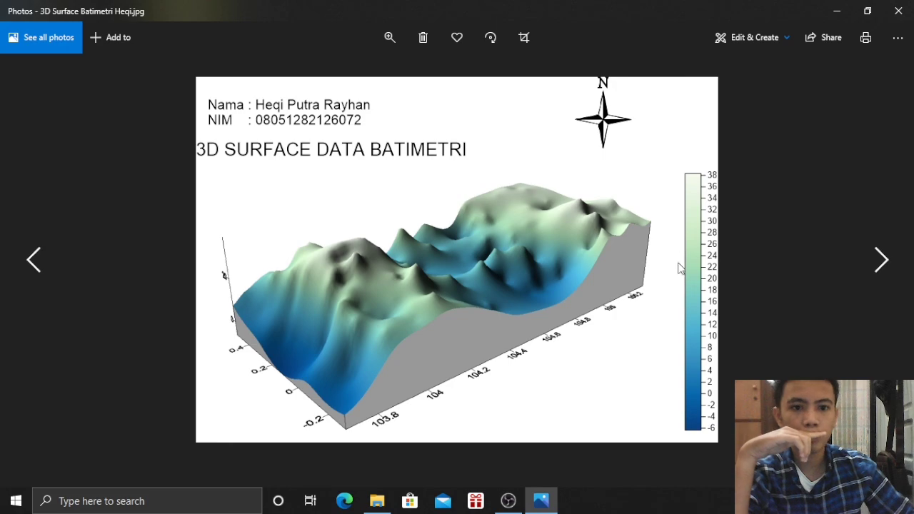
click(898, 10)
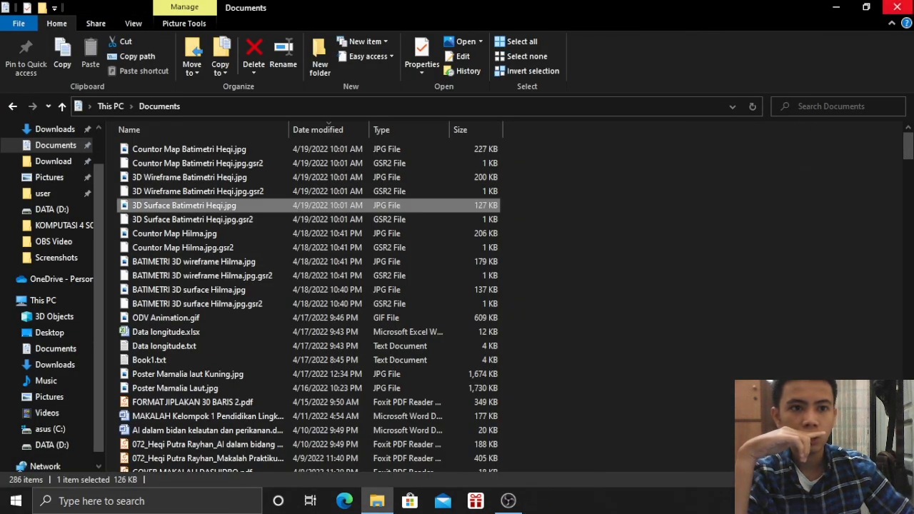
click(898, 7)
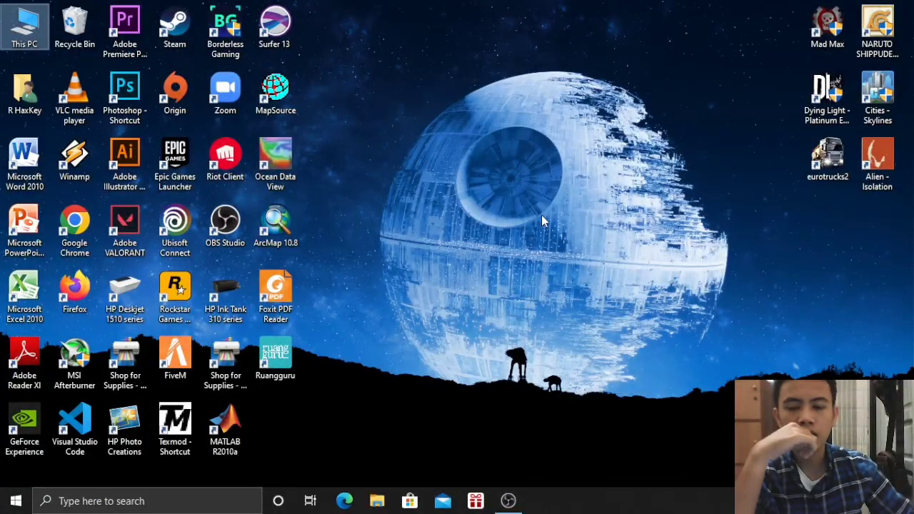